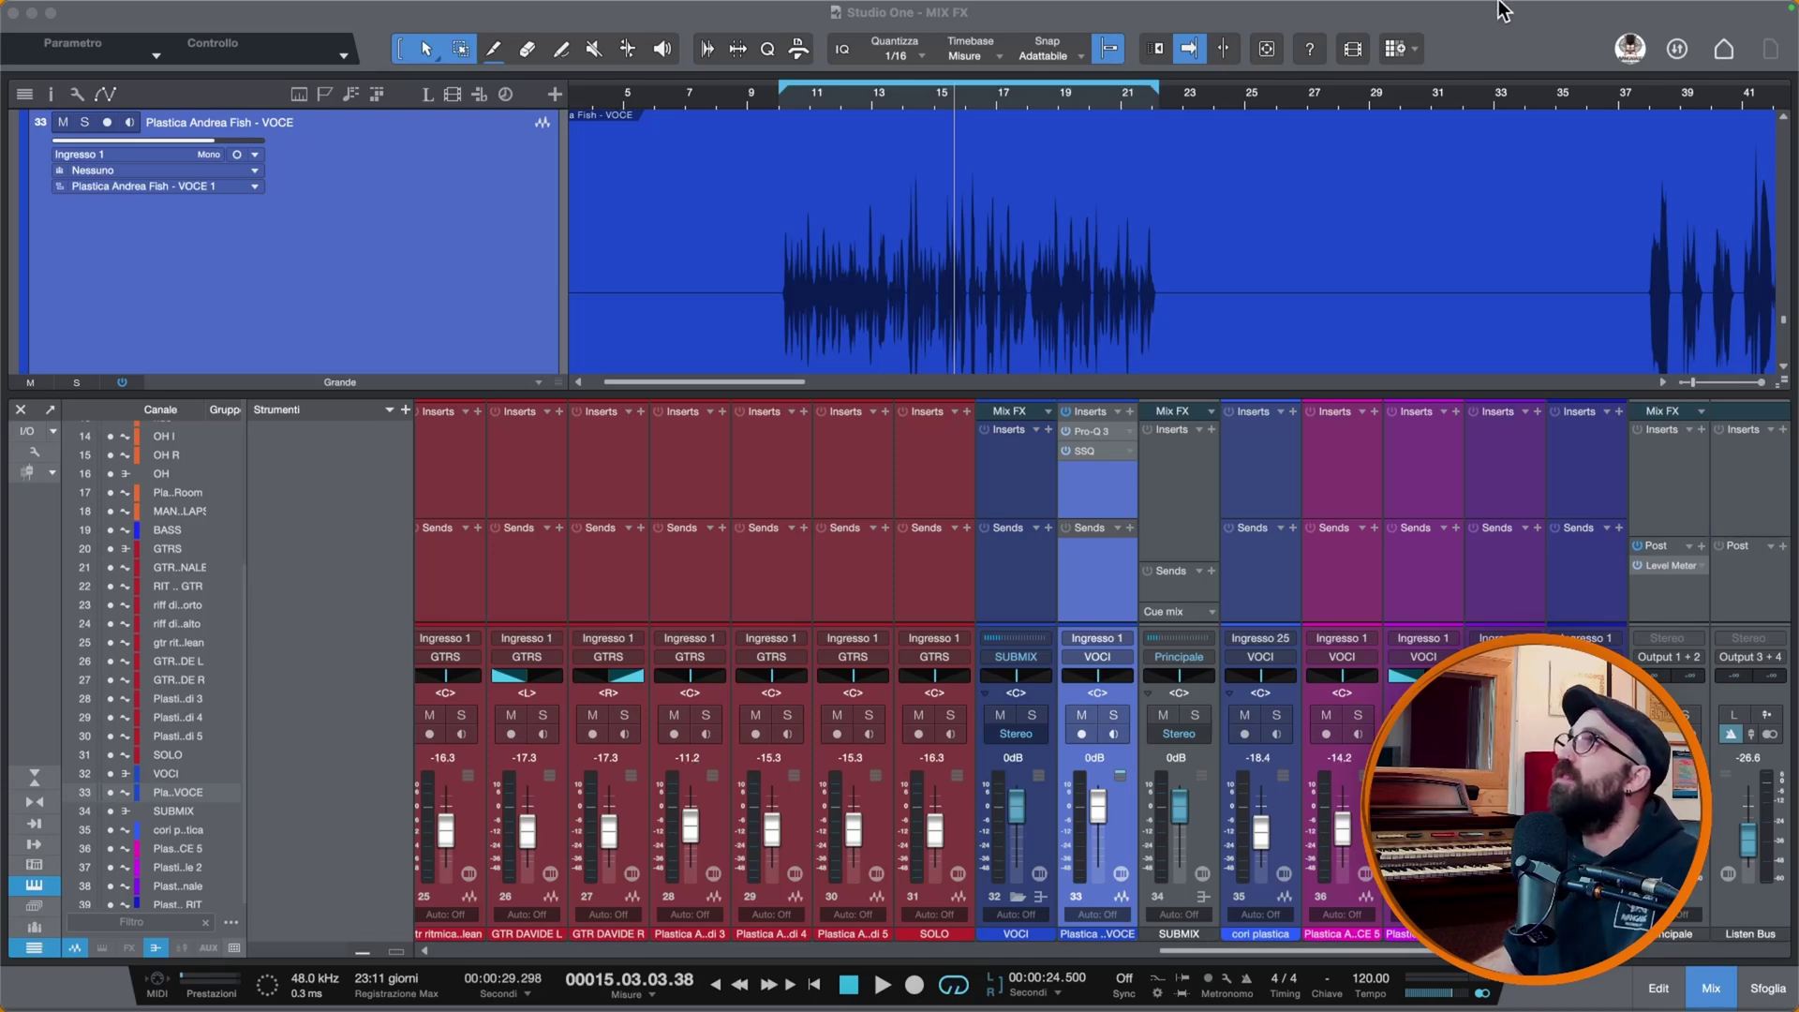
Step: Play the passage before the second vocal section and set the loop range from about bar 27 to bar 35
scroll(1280, 95, "right", 10)
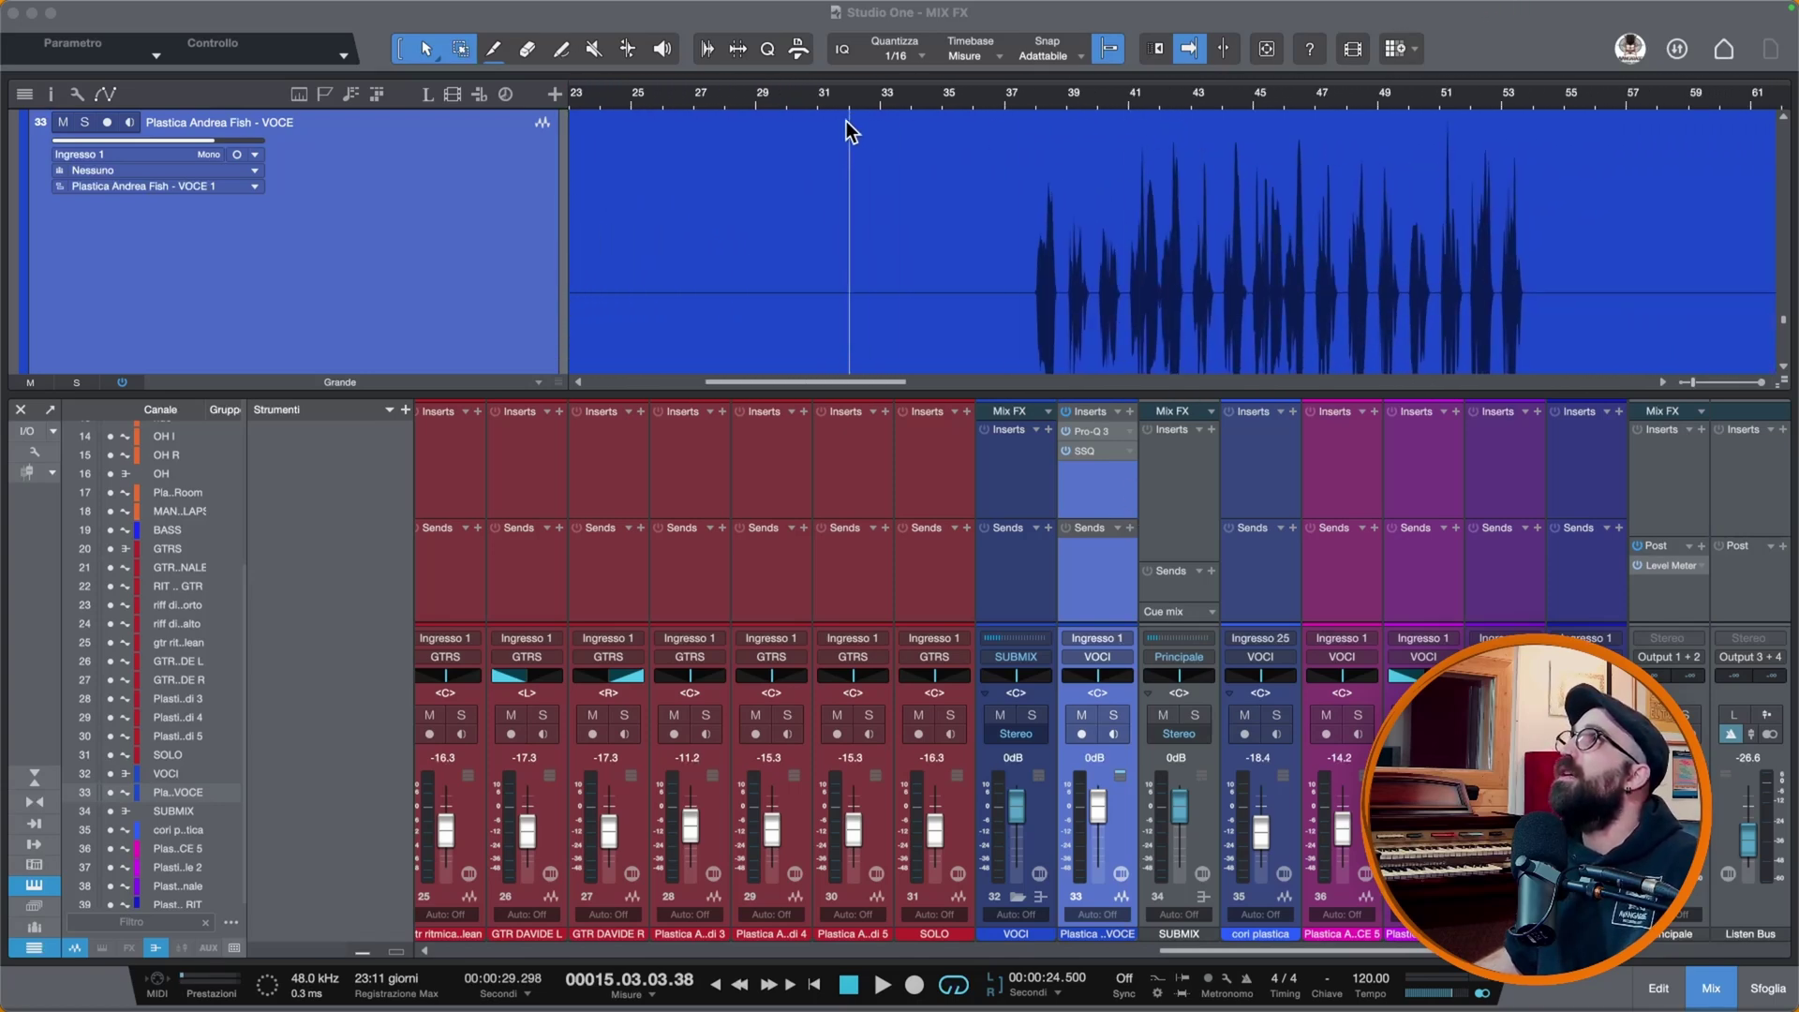
left_click(795, 100)
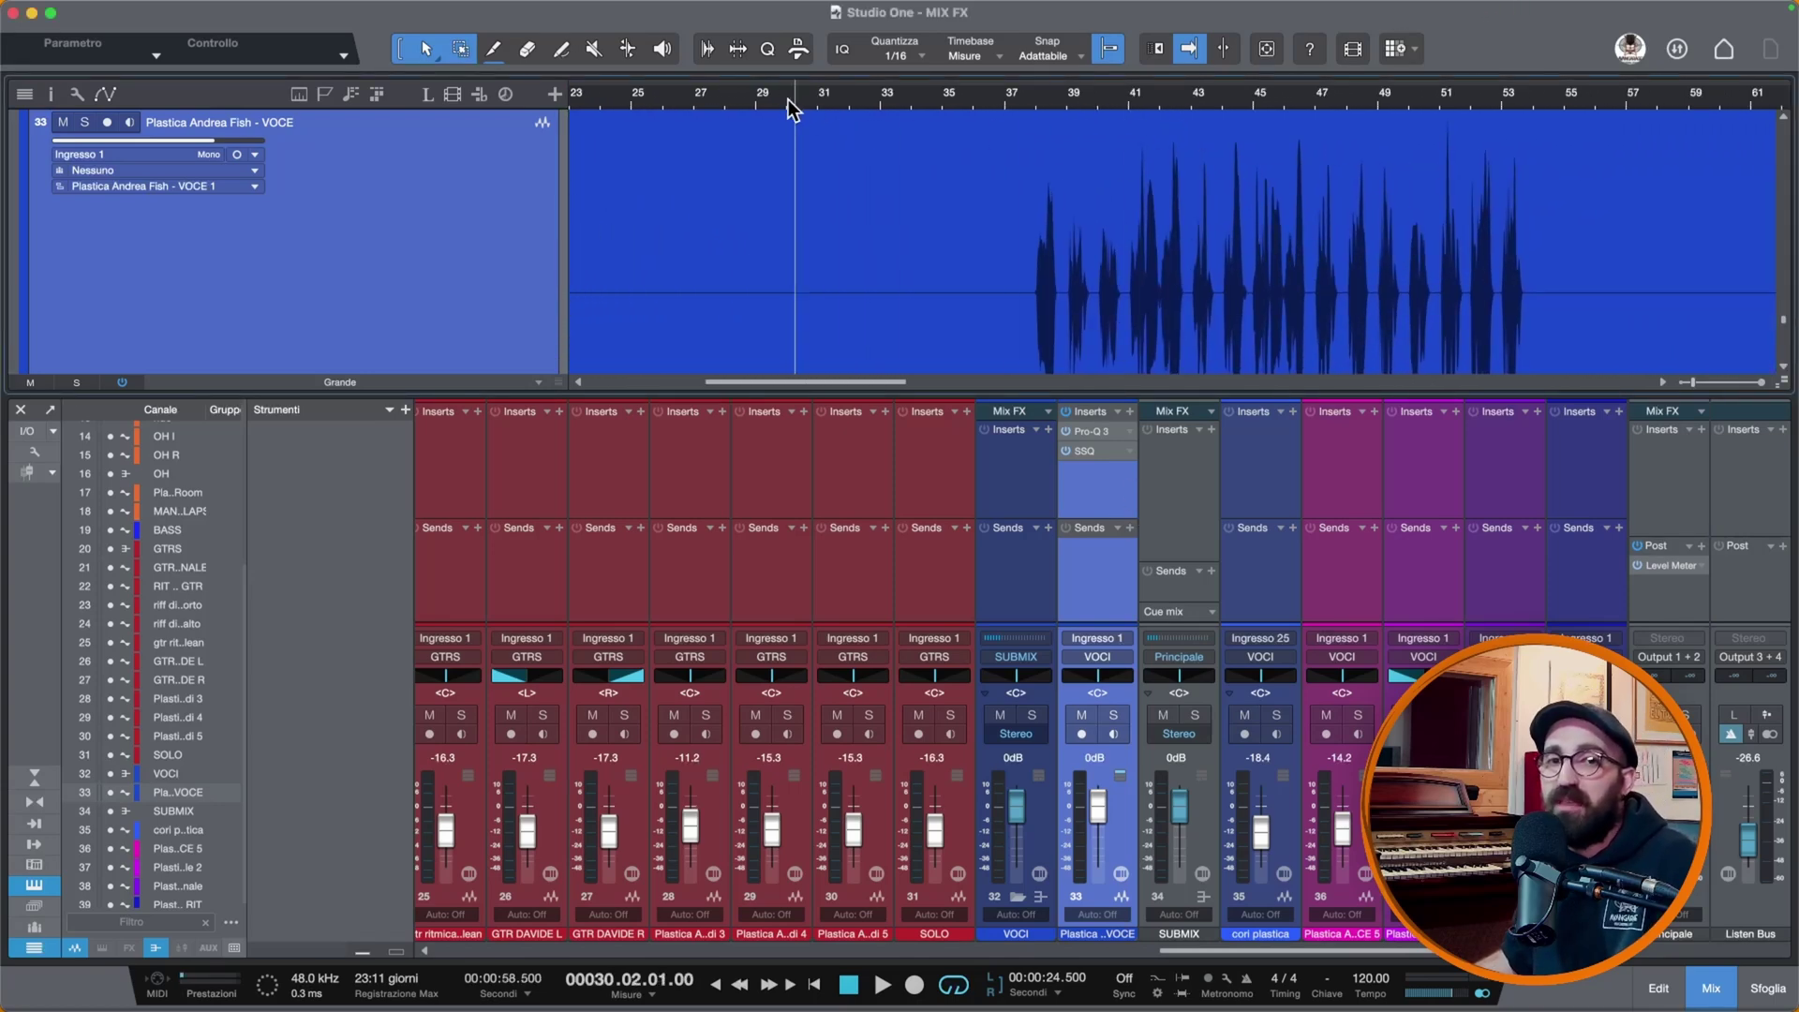
key("space")
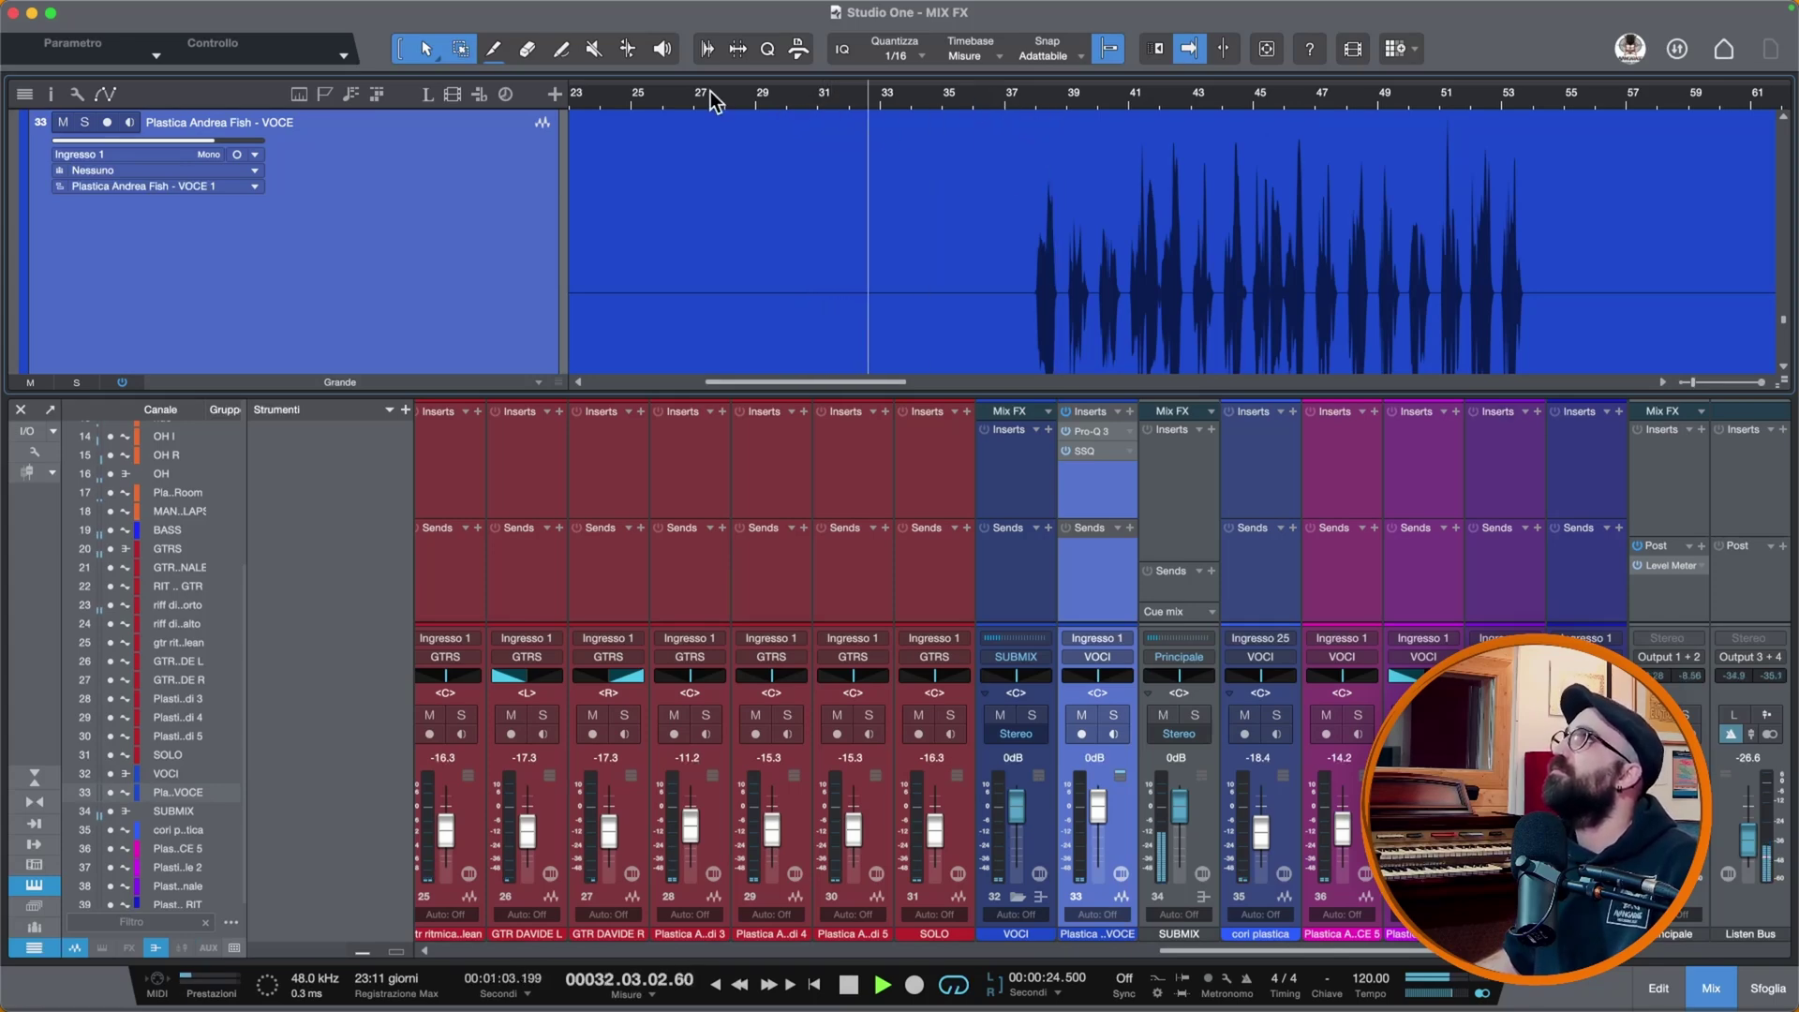
left_click_drag(712, 84, 965, 89)
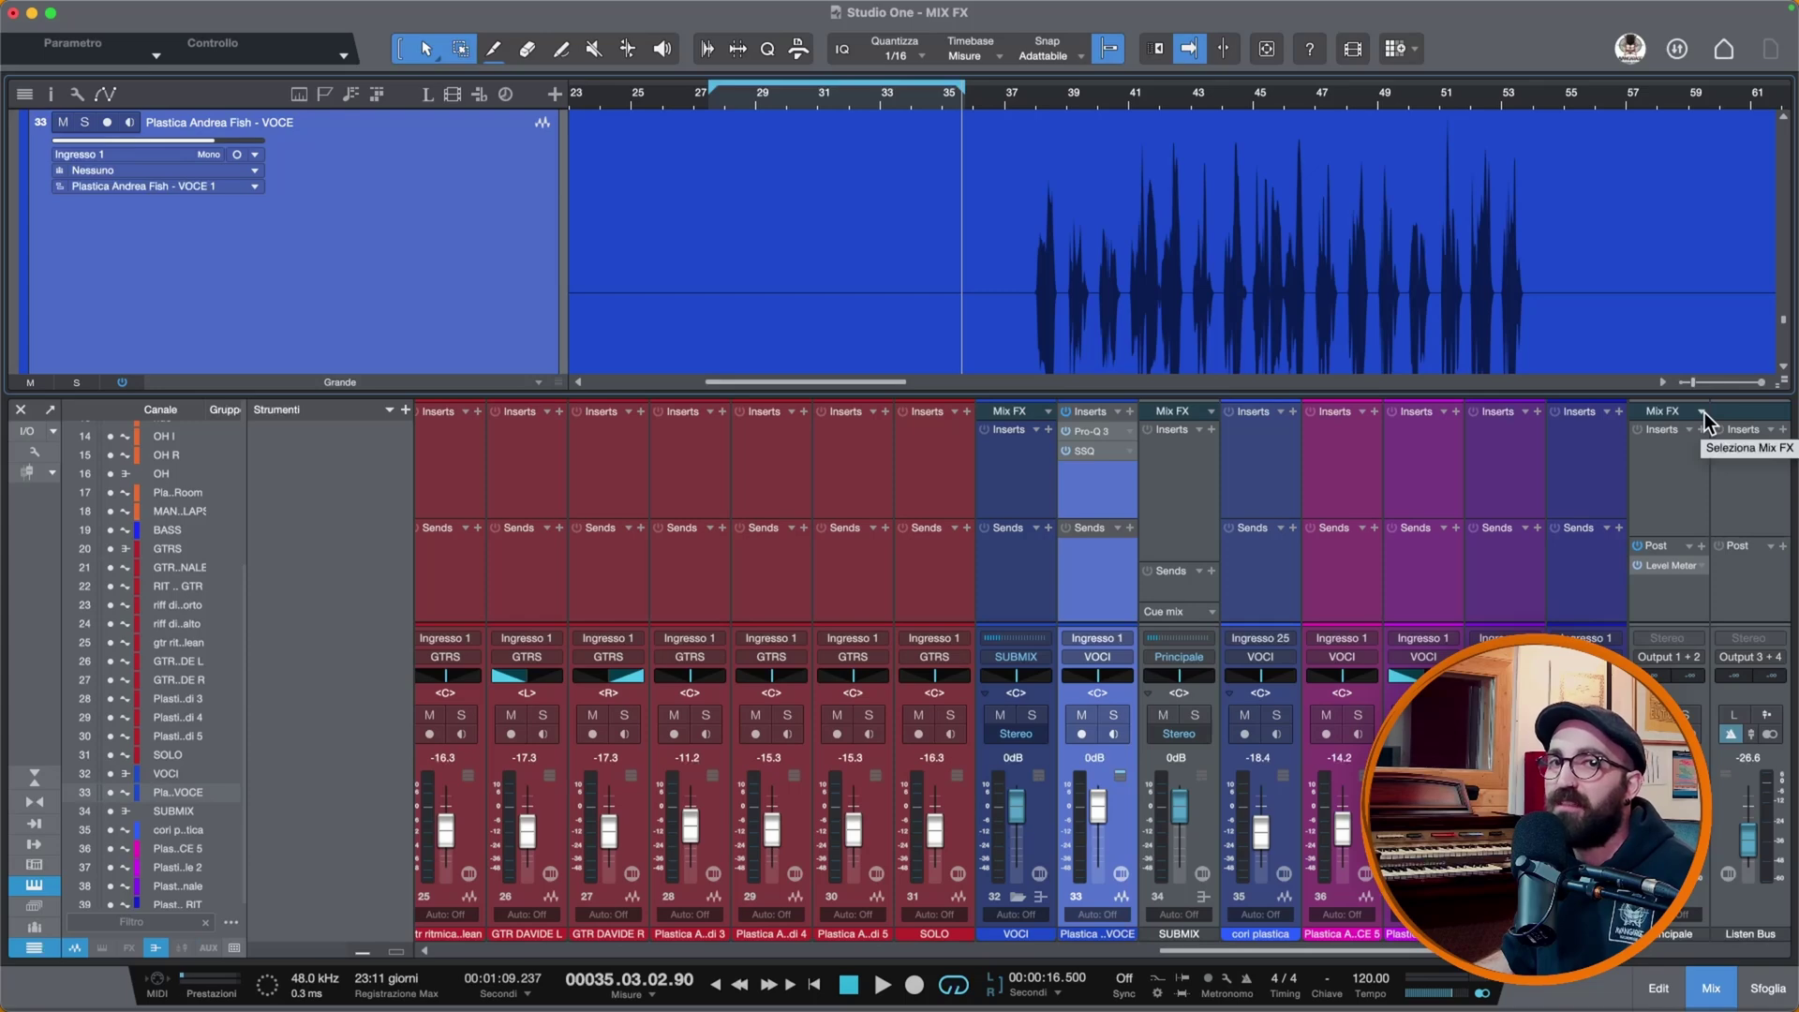
Step: Load Alpine Desk as the Mix FX on the Principale output and position its window with the drum channels in view
left_click(1705, 412)
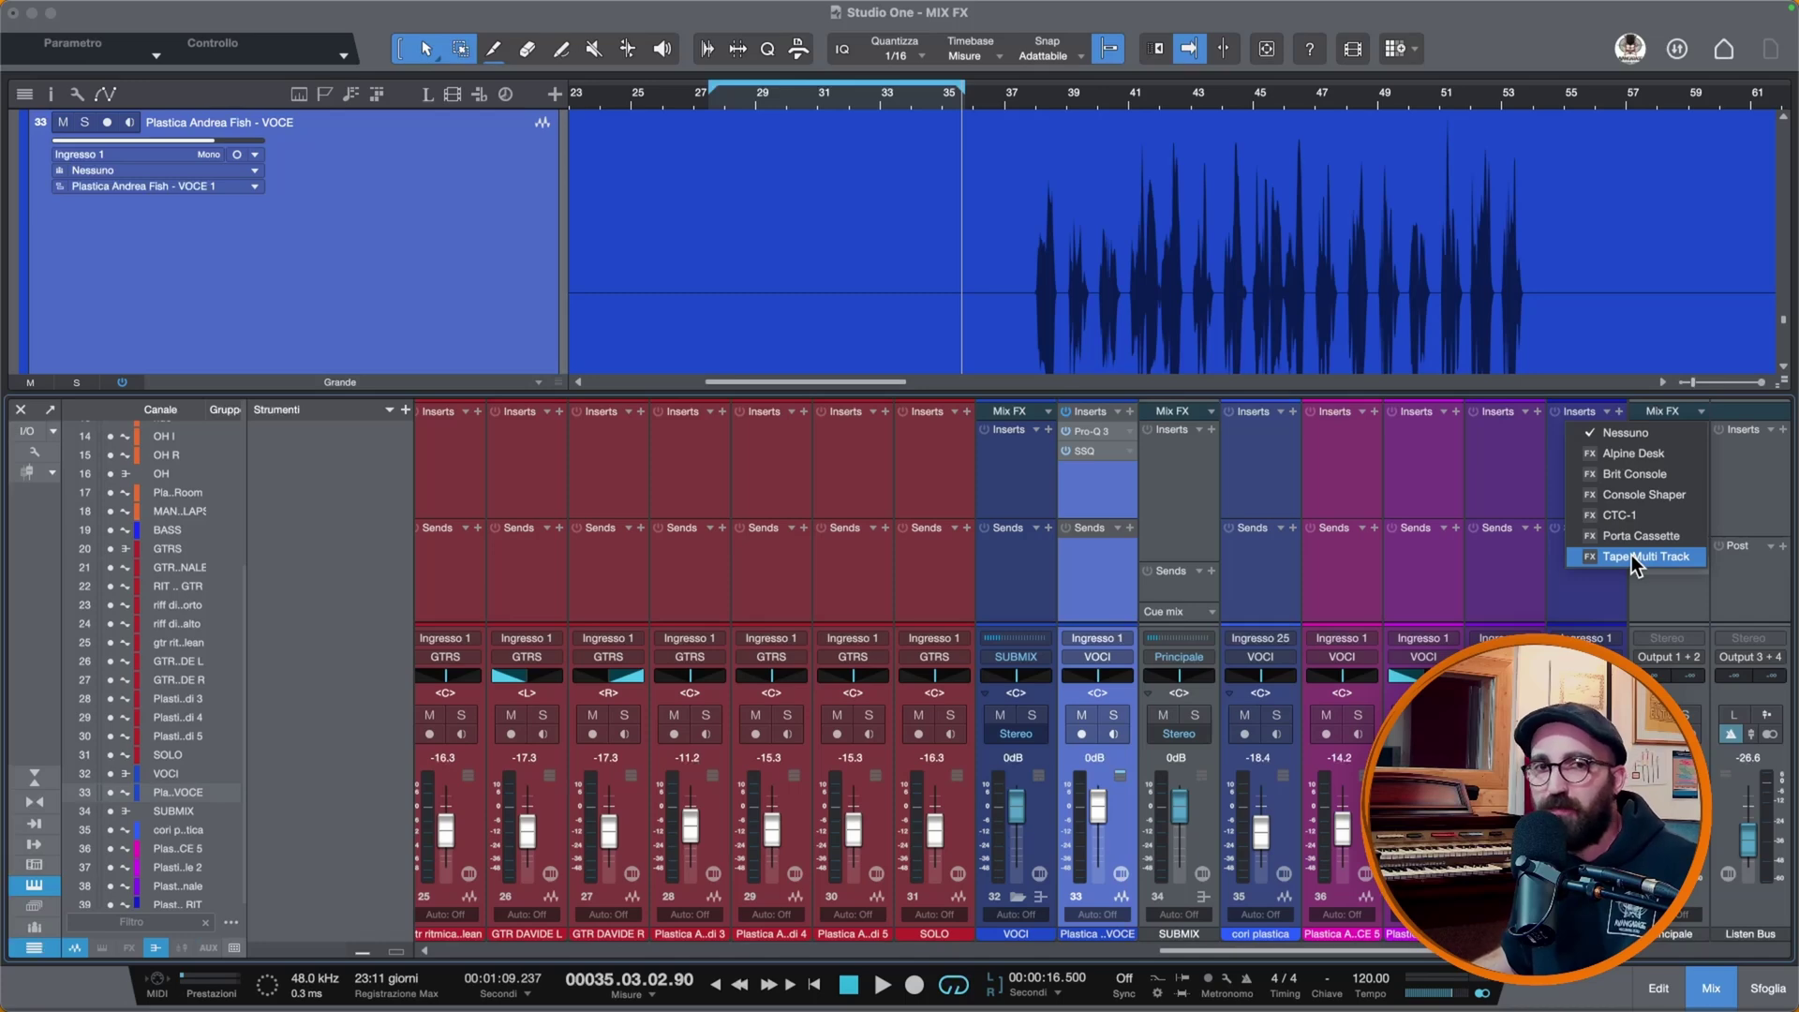
left_click(1639, 454)
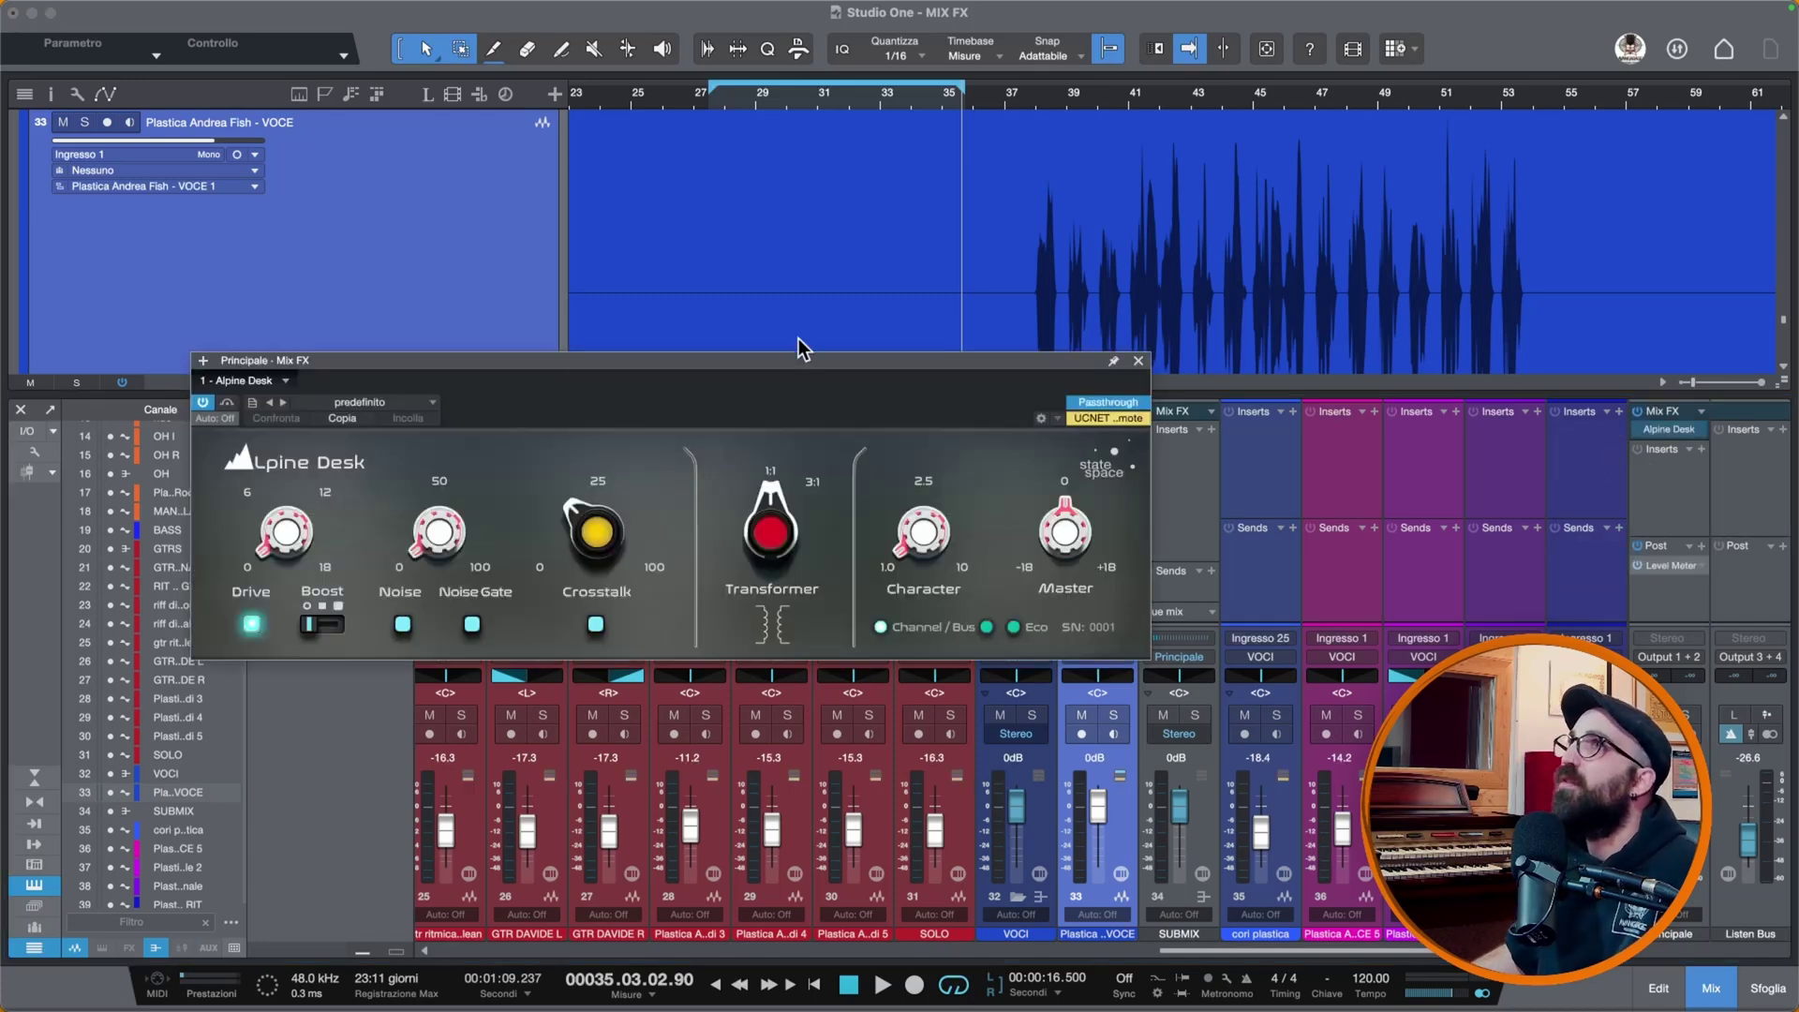
mouse_move(645, 352)
left_mouse_down()
mouse_move(627, 277)
mouse_move(660, 336)
left_mouse_up()
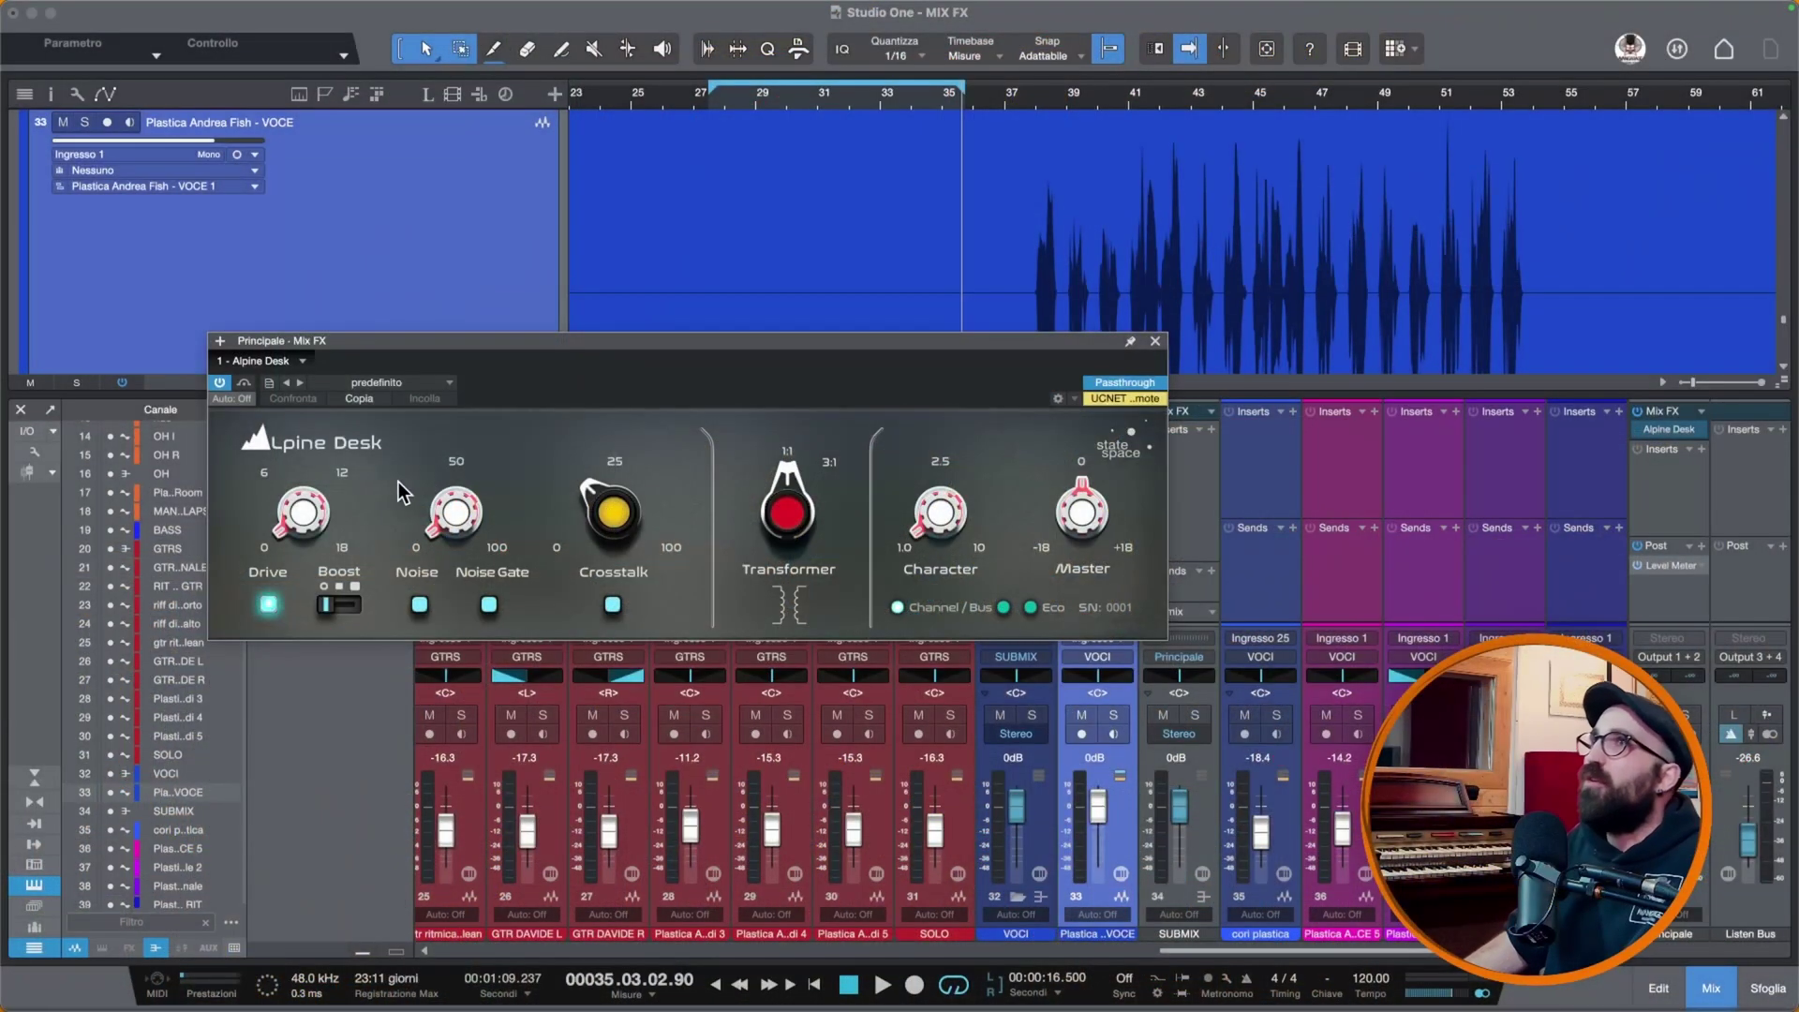
left_click_drag(508, 341, 588, 353)
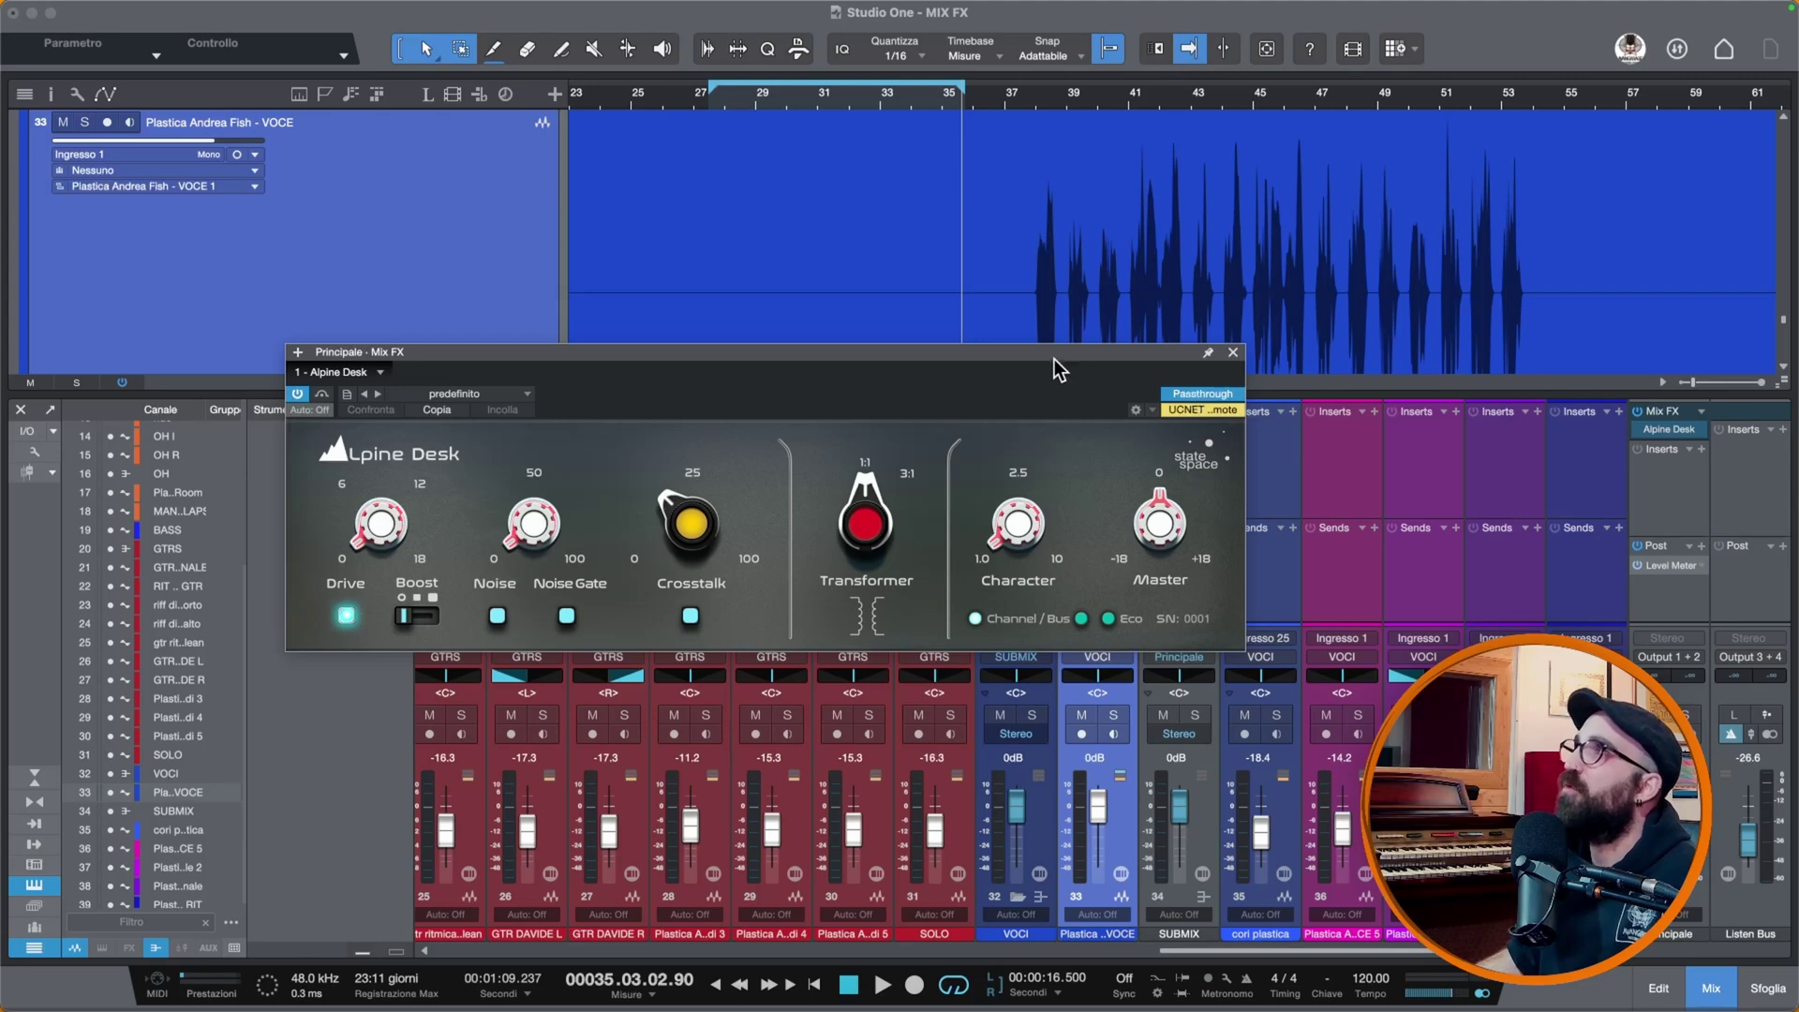
left_click_drag(1052, 357, 704, 182)
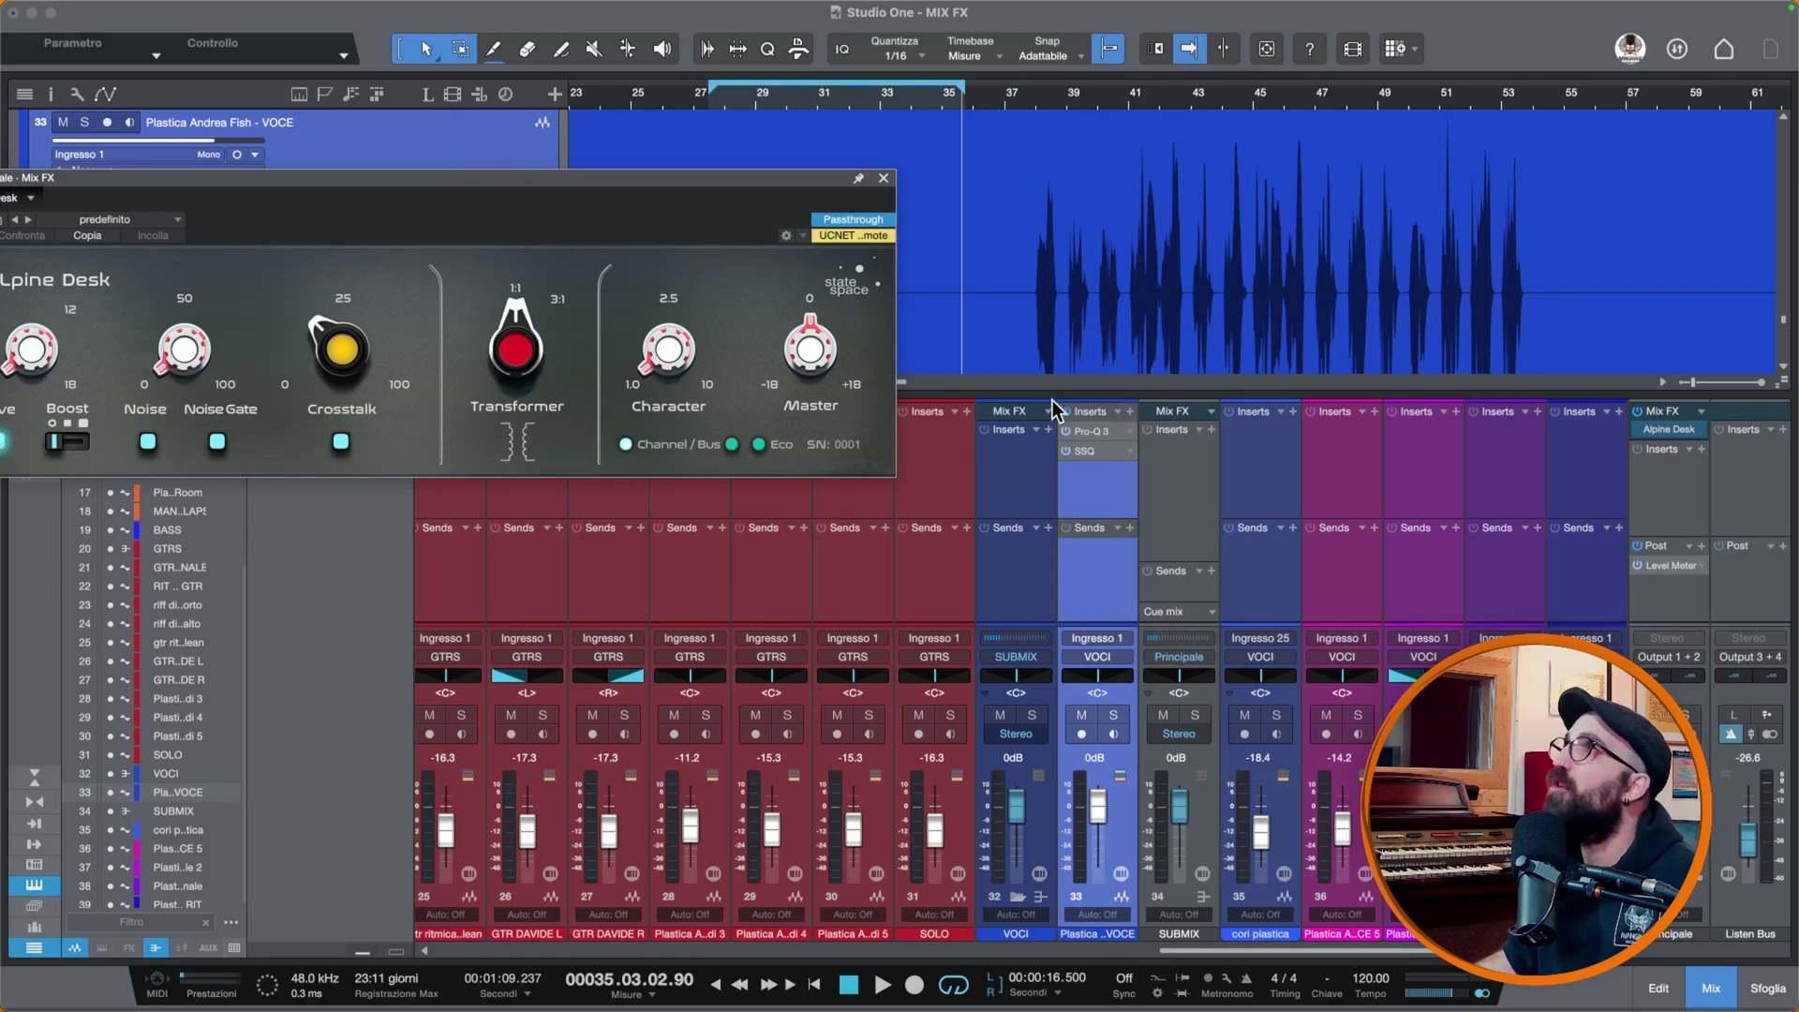
left_click_drag(671, 183, 833, 286)
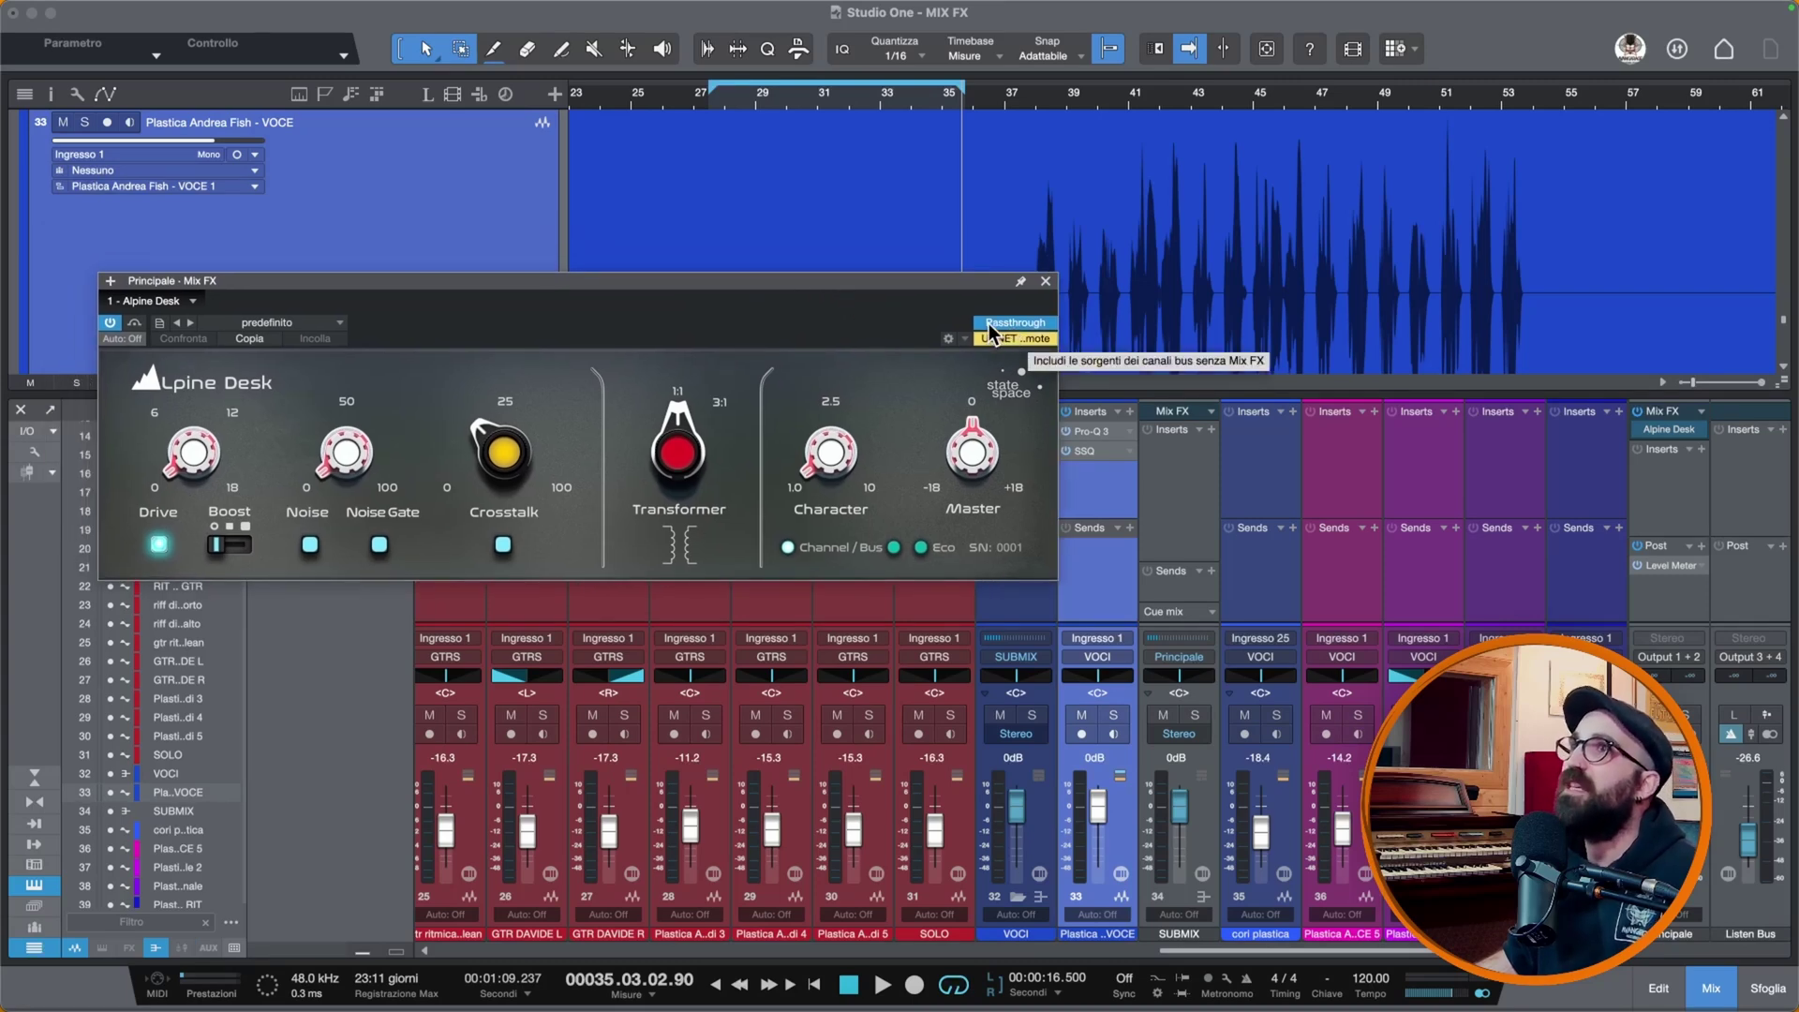
scroll(440, 888, "left", 10)
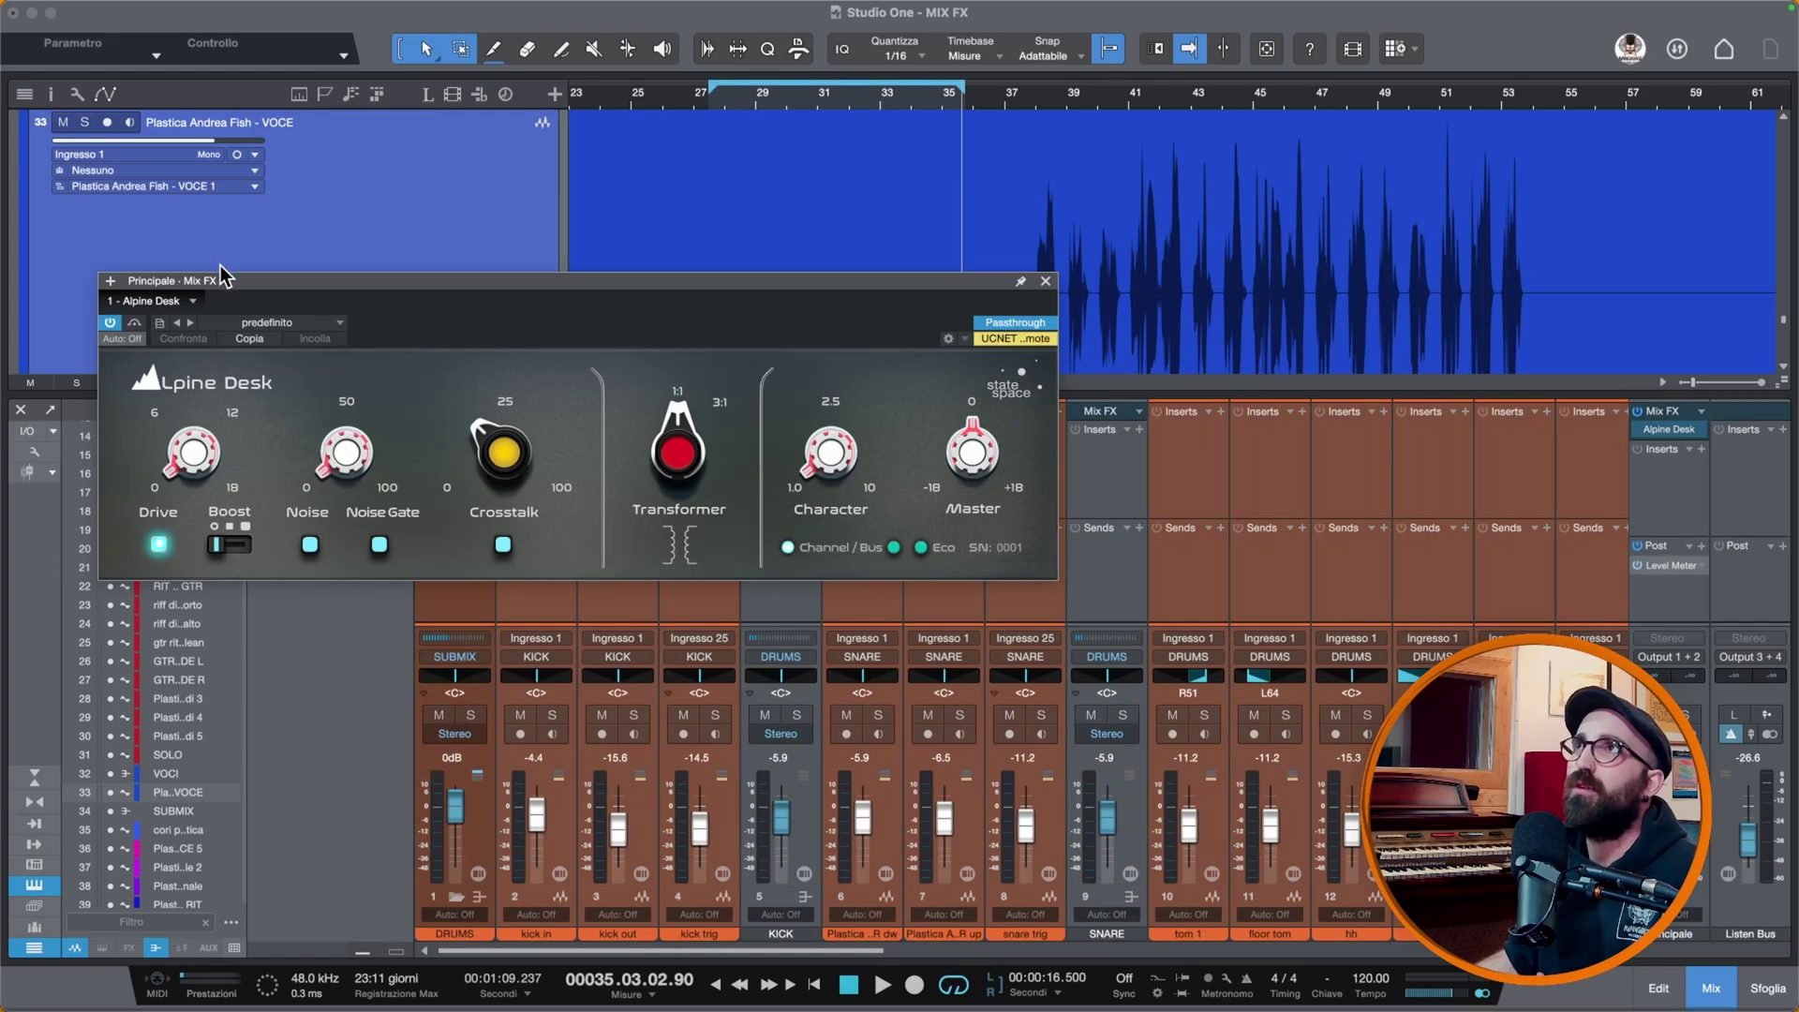
left_click_drag(244, 283, 404, 357)
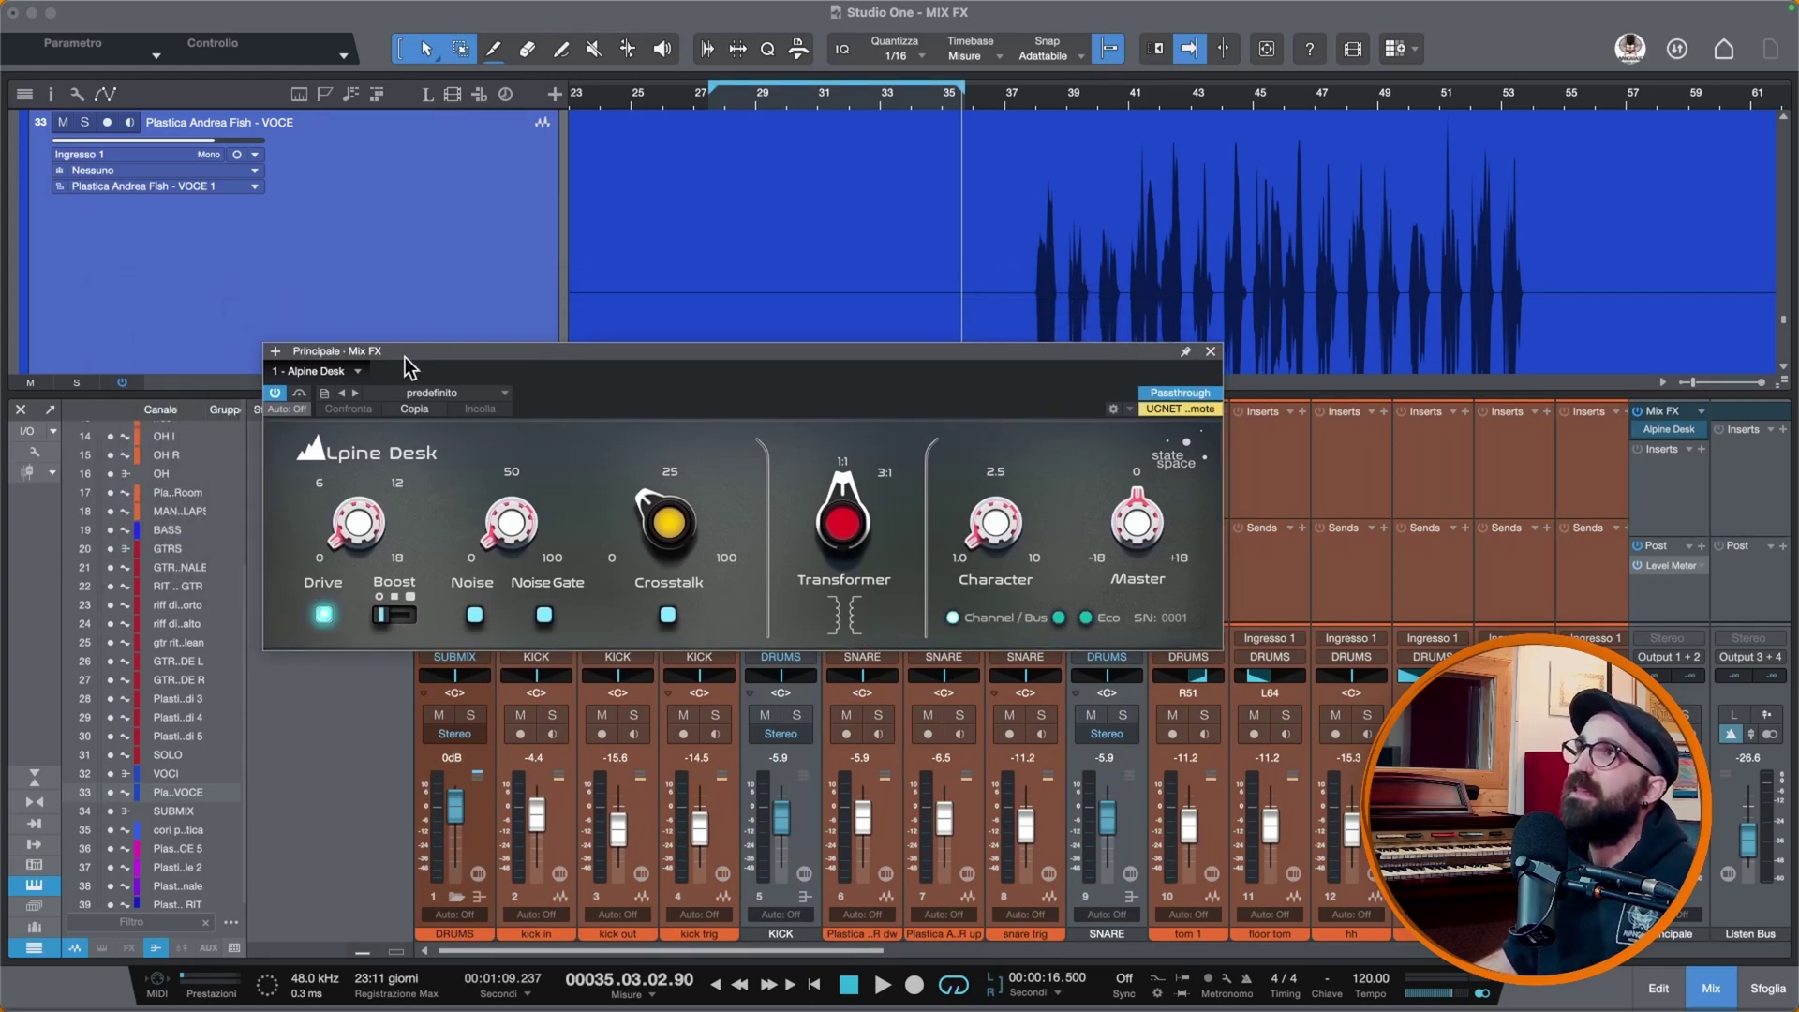
Step: Audition Alpine Desk's Drive at 18 dB over the loop, compare it with the effect bypassed, and return Drive to about 0 dB
left_click_drag(358, 548, 356, 536)
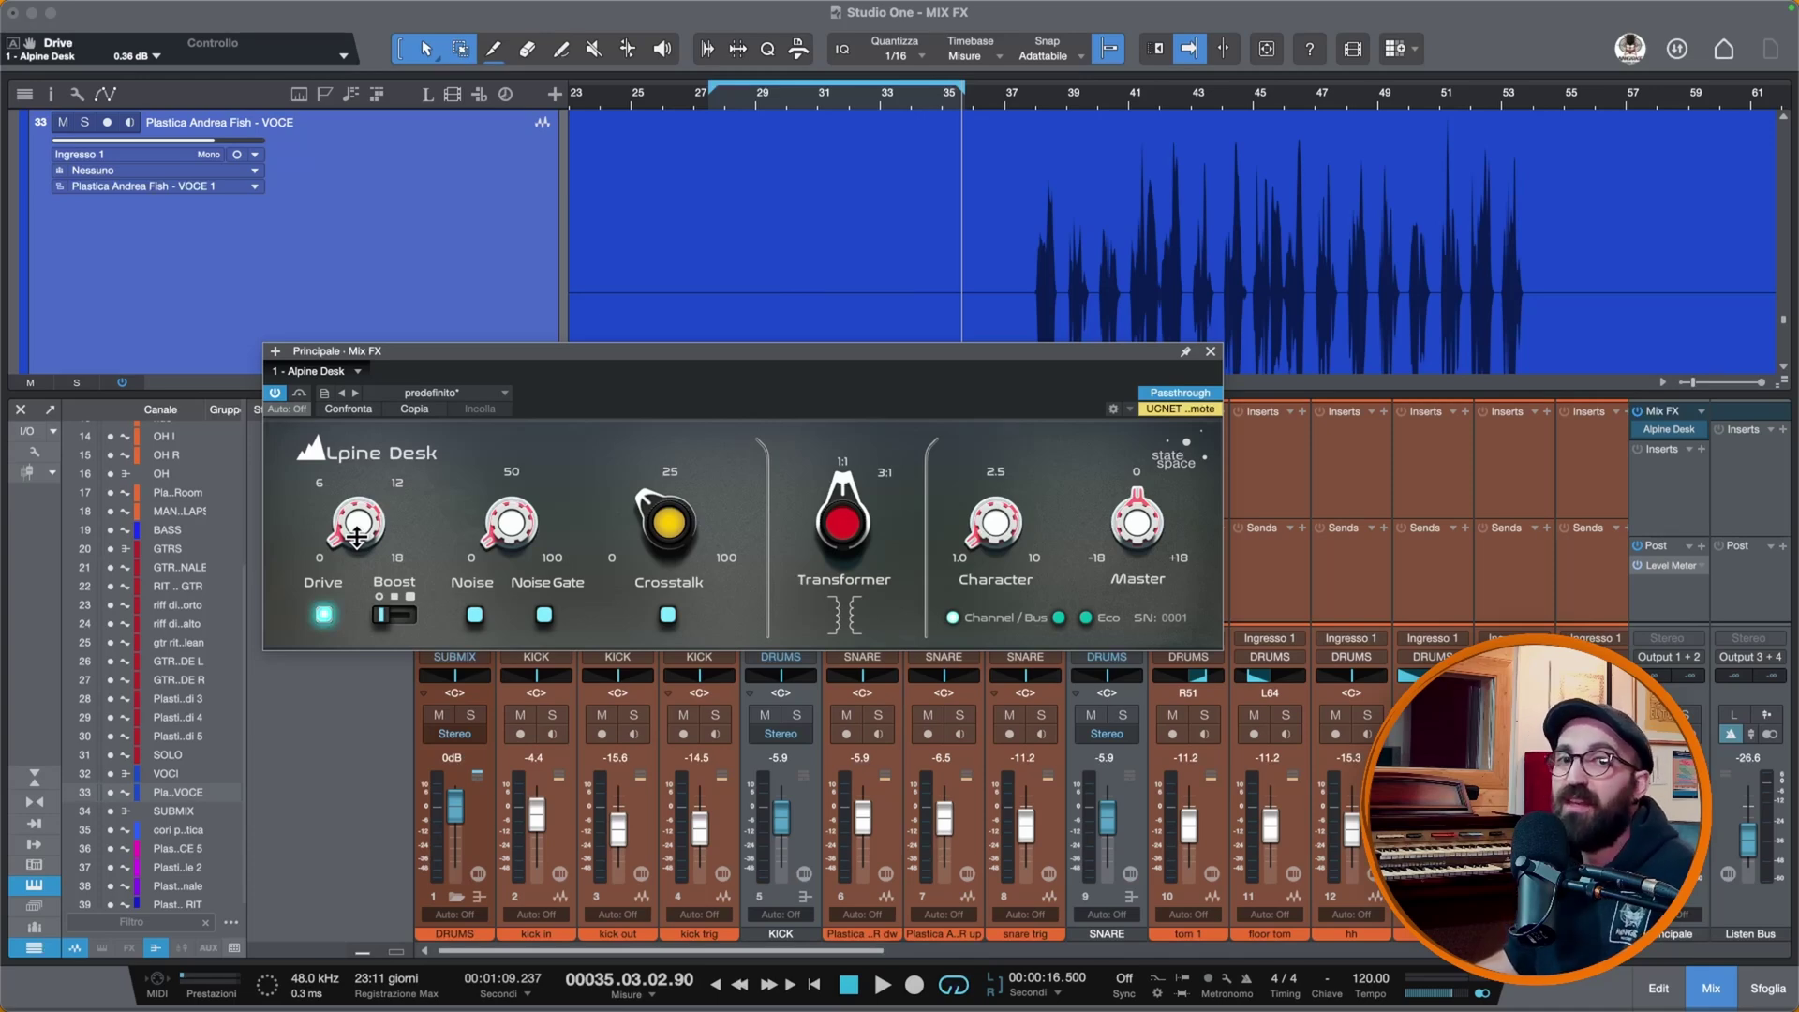
left_click_drag(356, 536, 357, 552)
left_click_drag(547, 349, 700, 287)
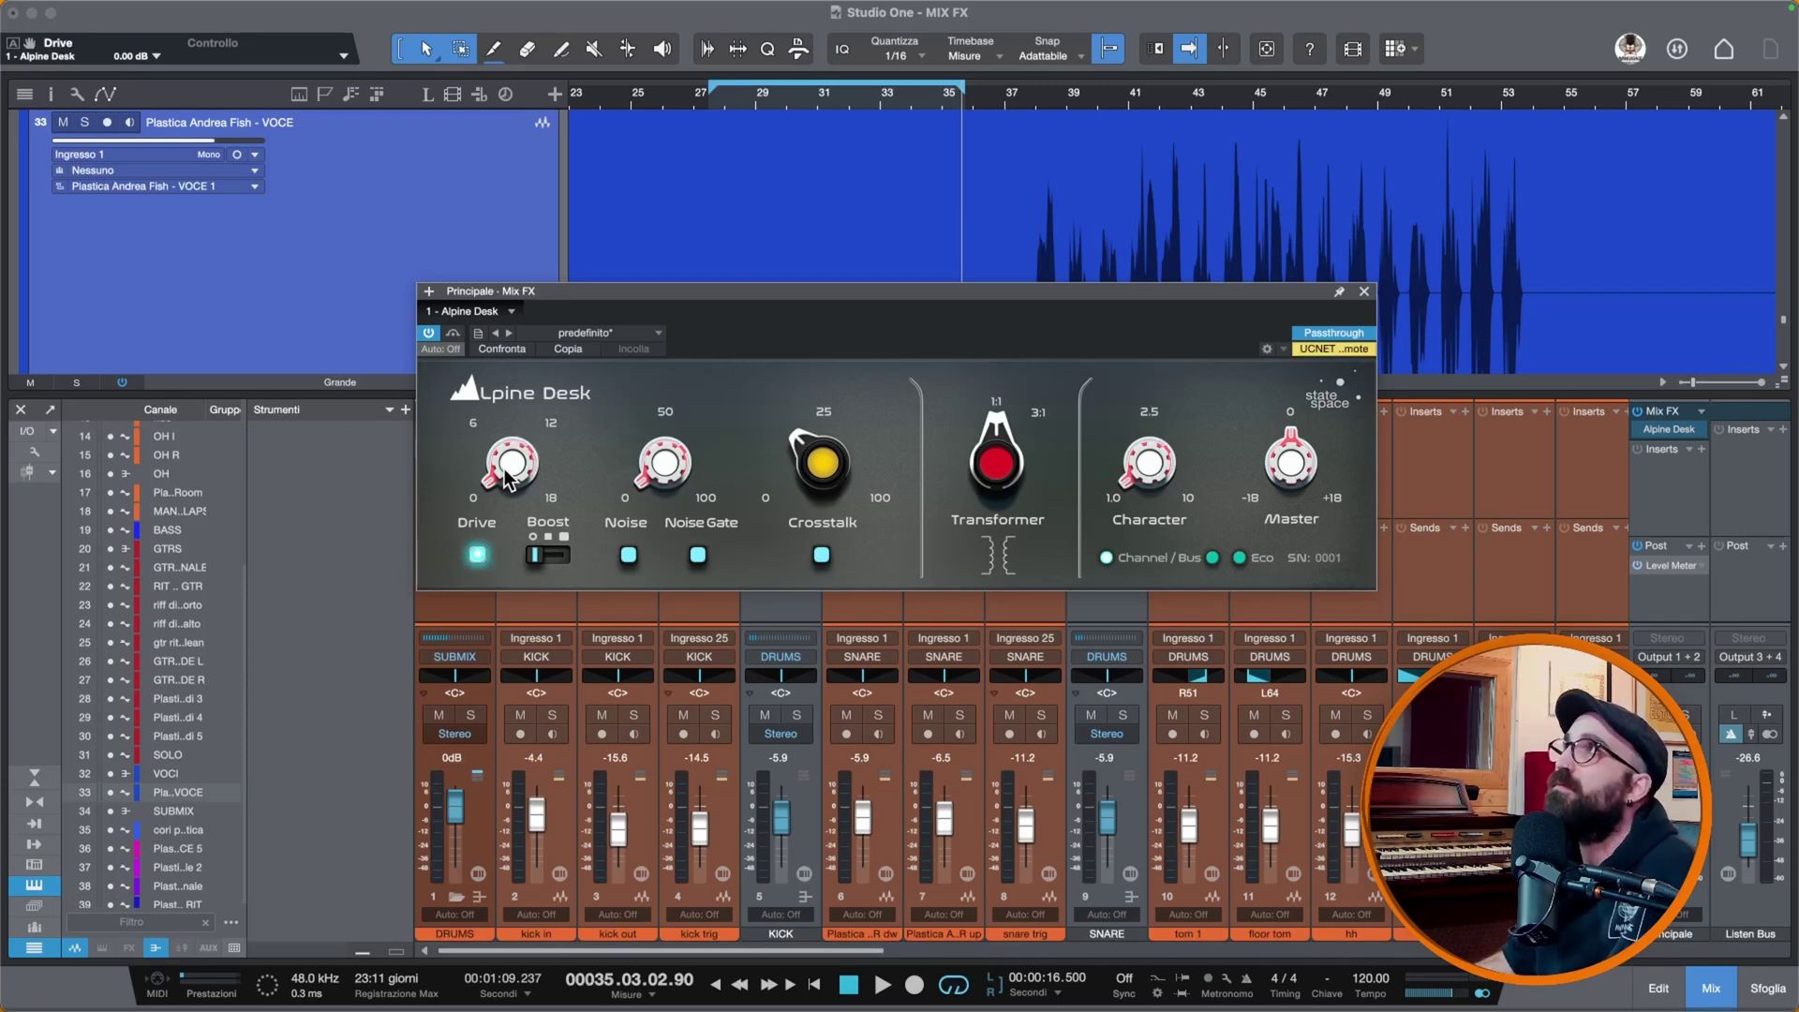
key("space")
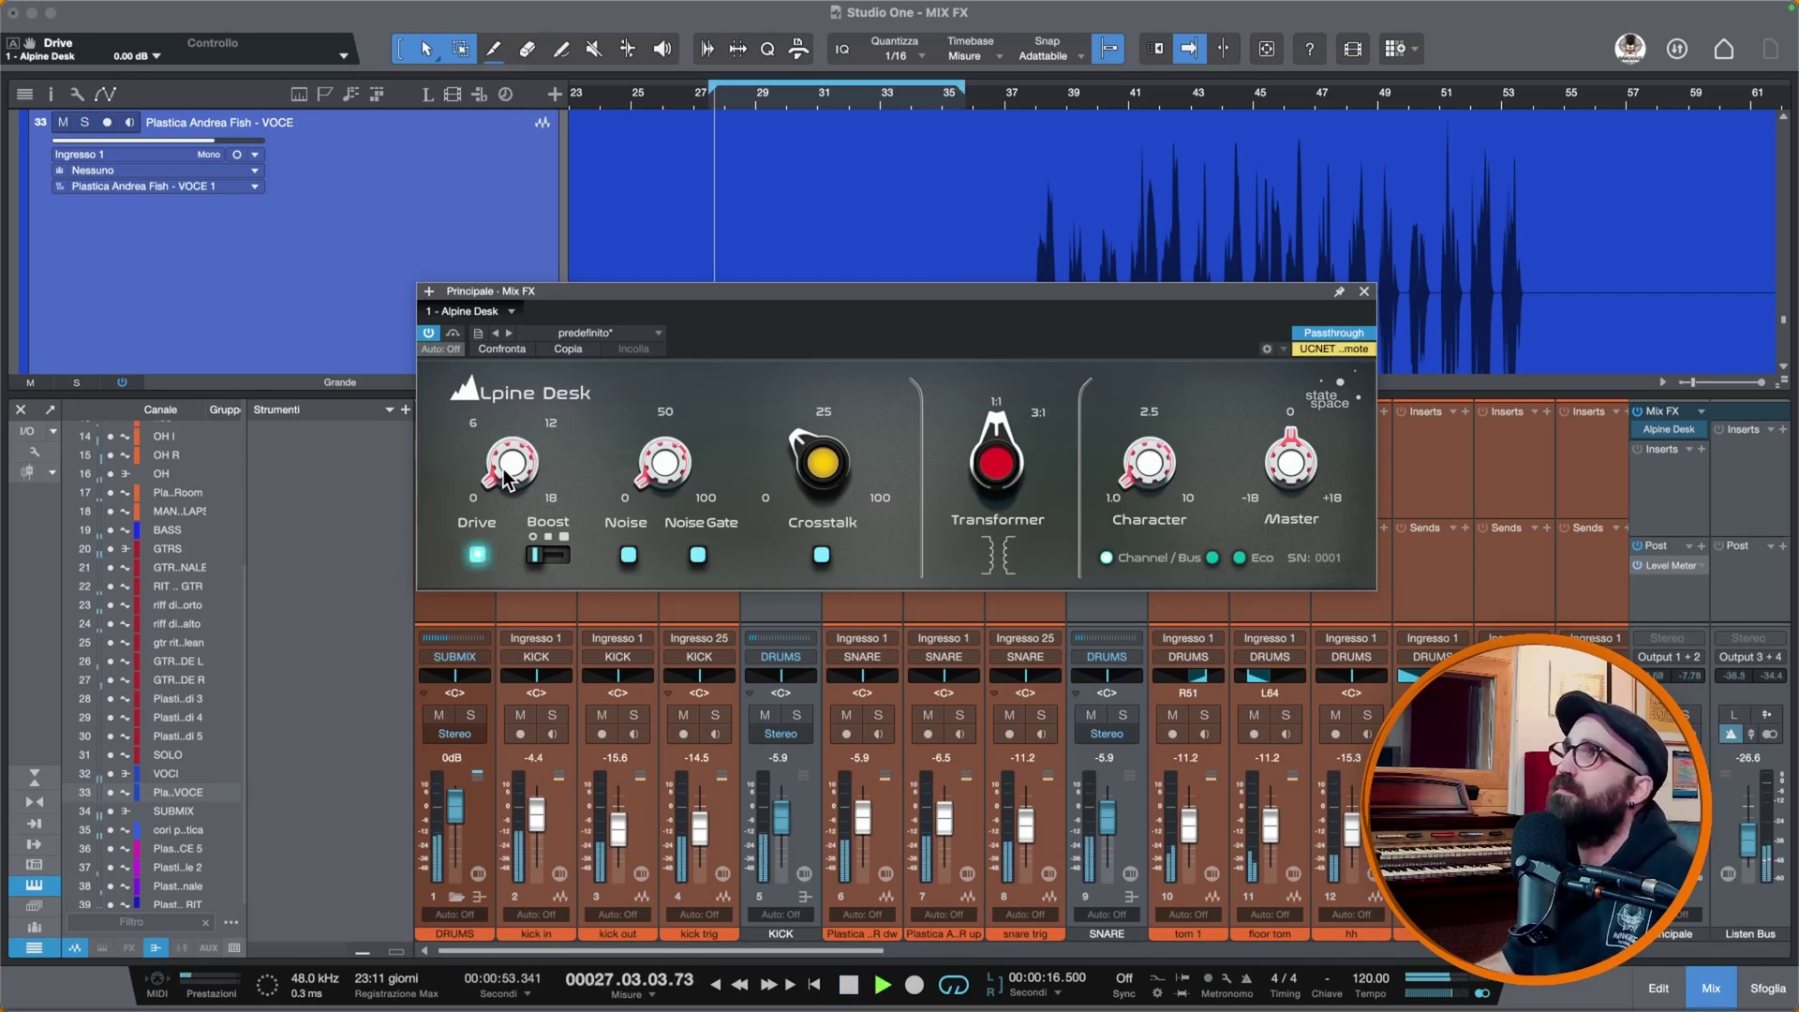
left_click_drag(506, 478, 503, 304)
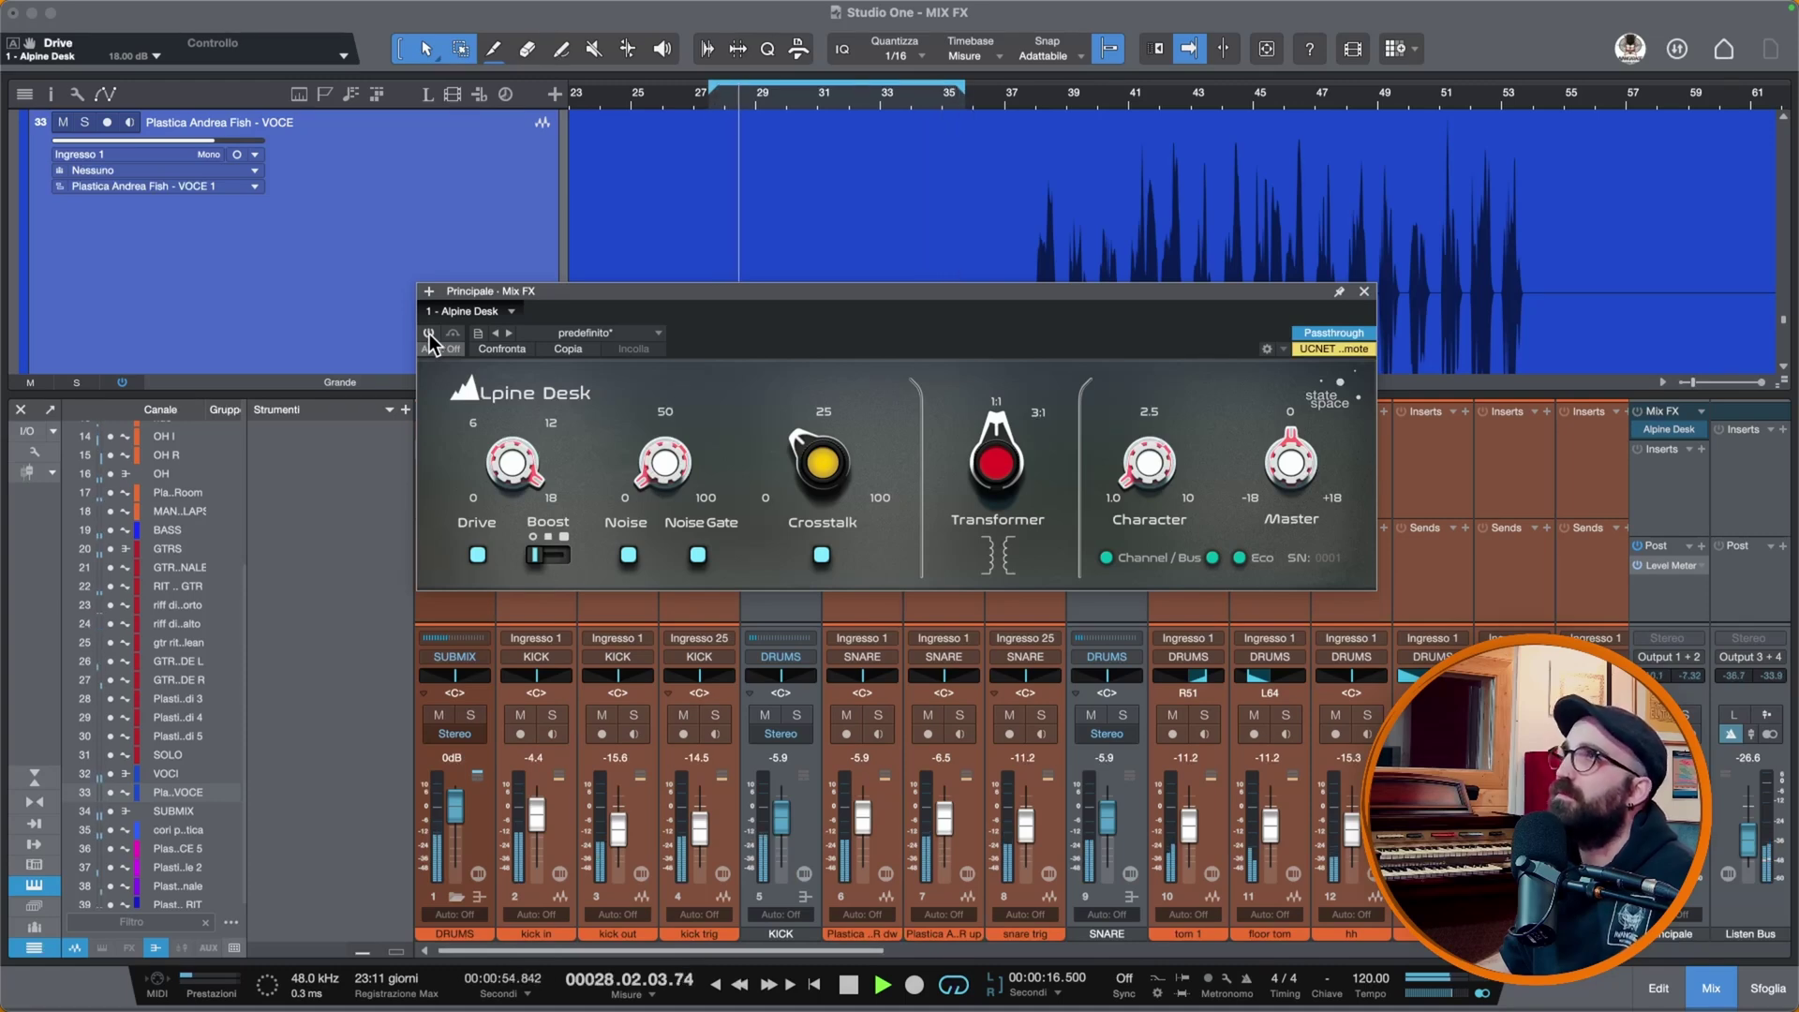
left_click(429, 333)
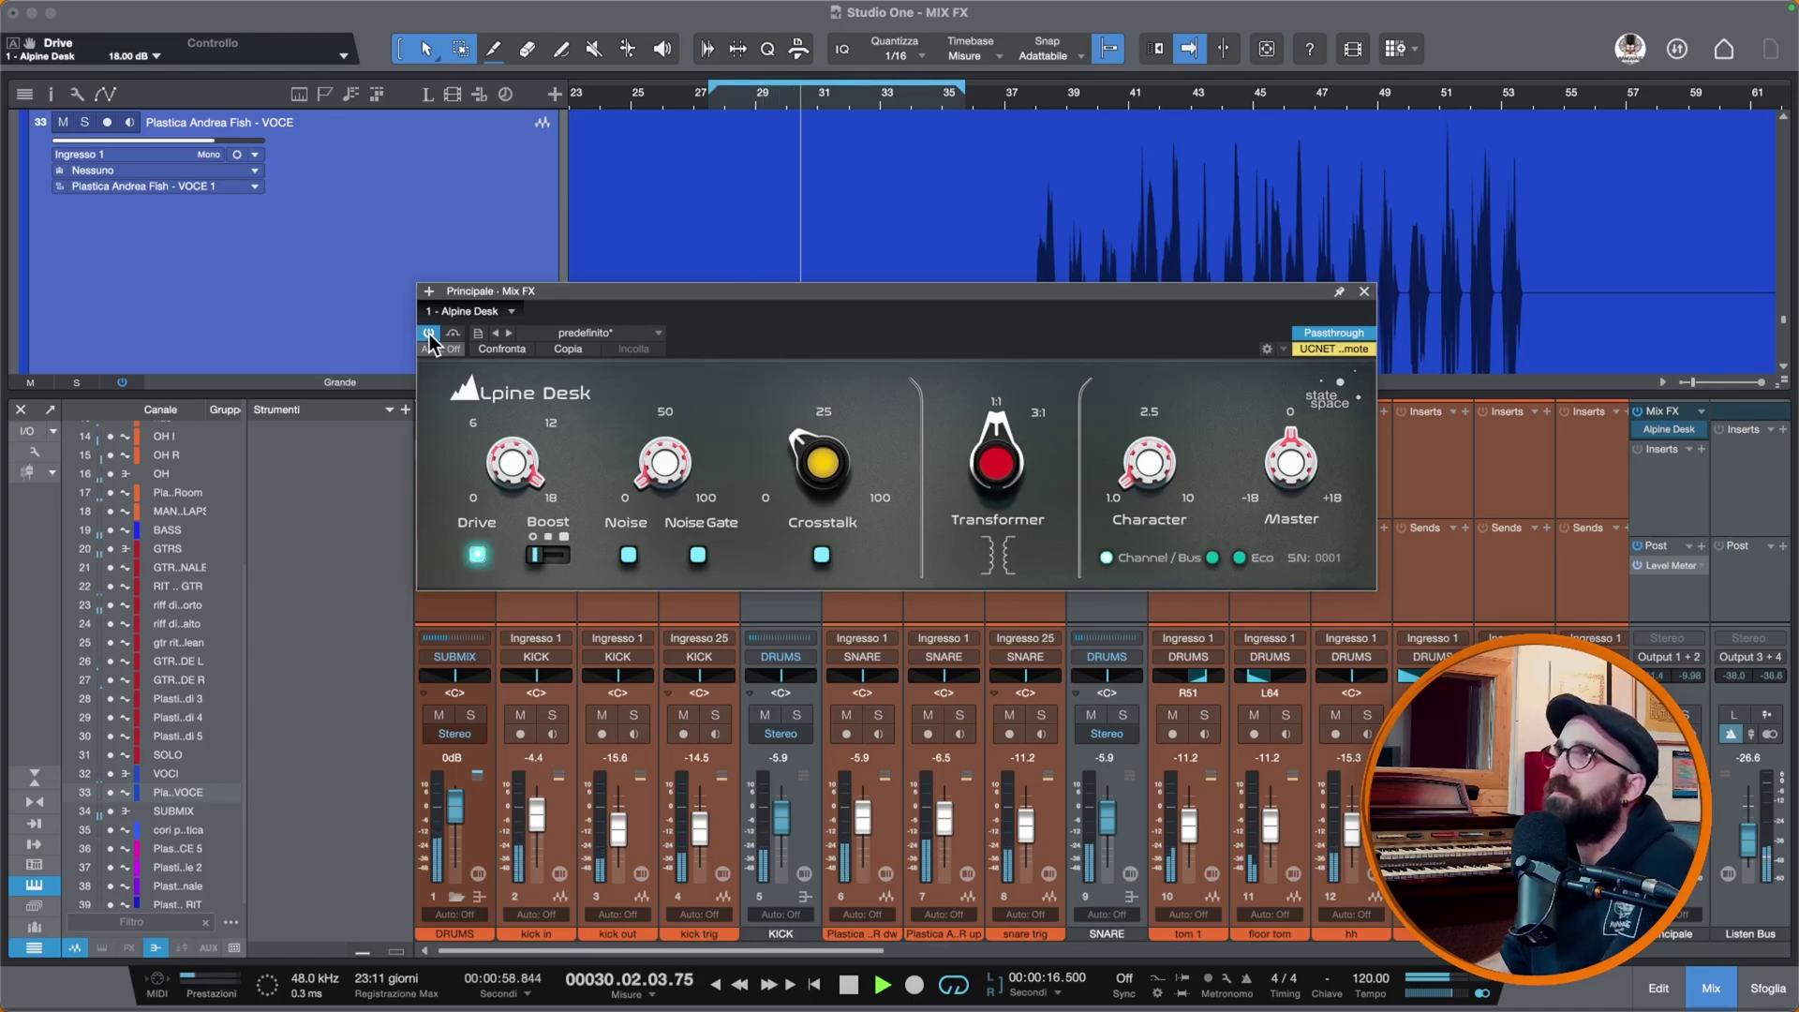
key("space")
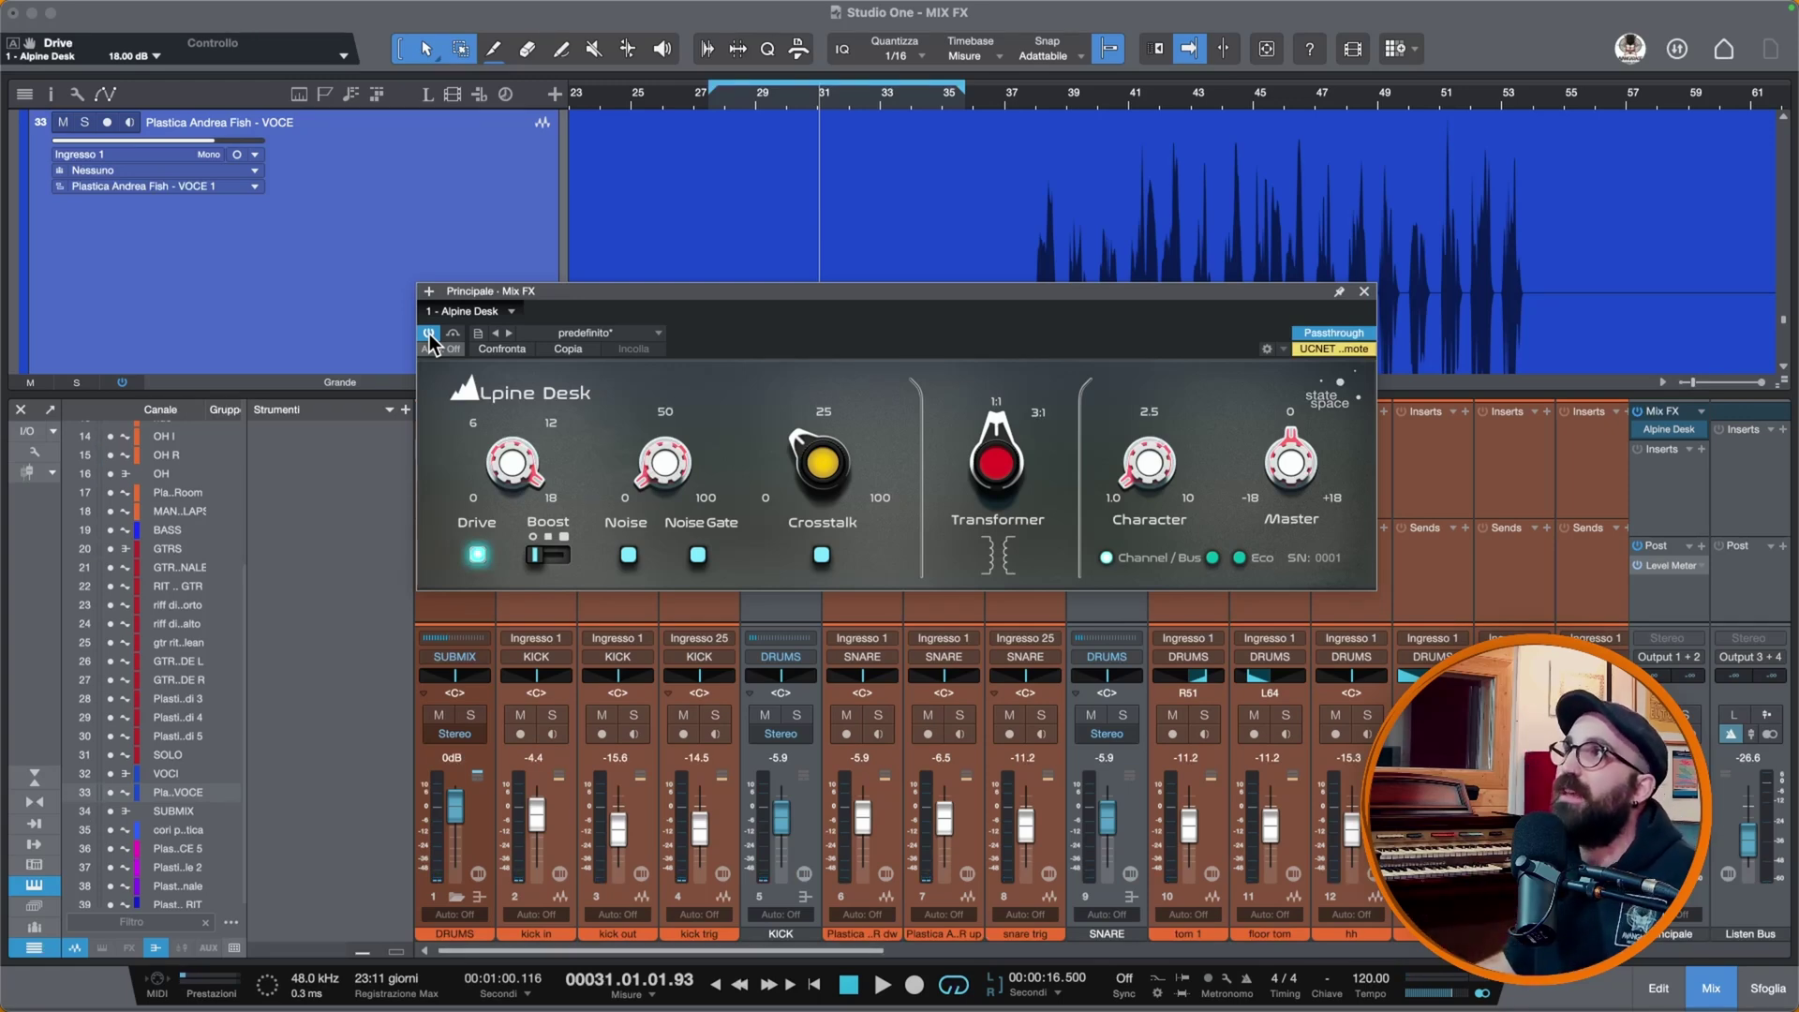
left_click_drag(514, 479, 500, 647)
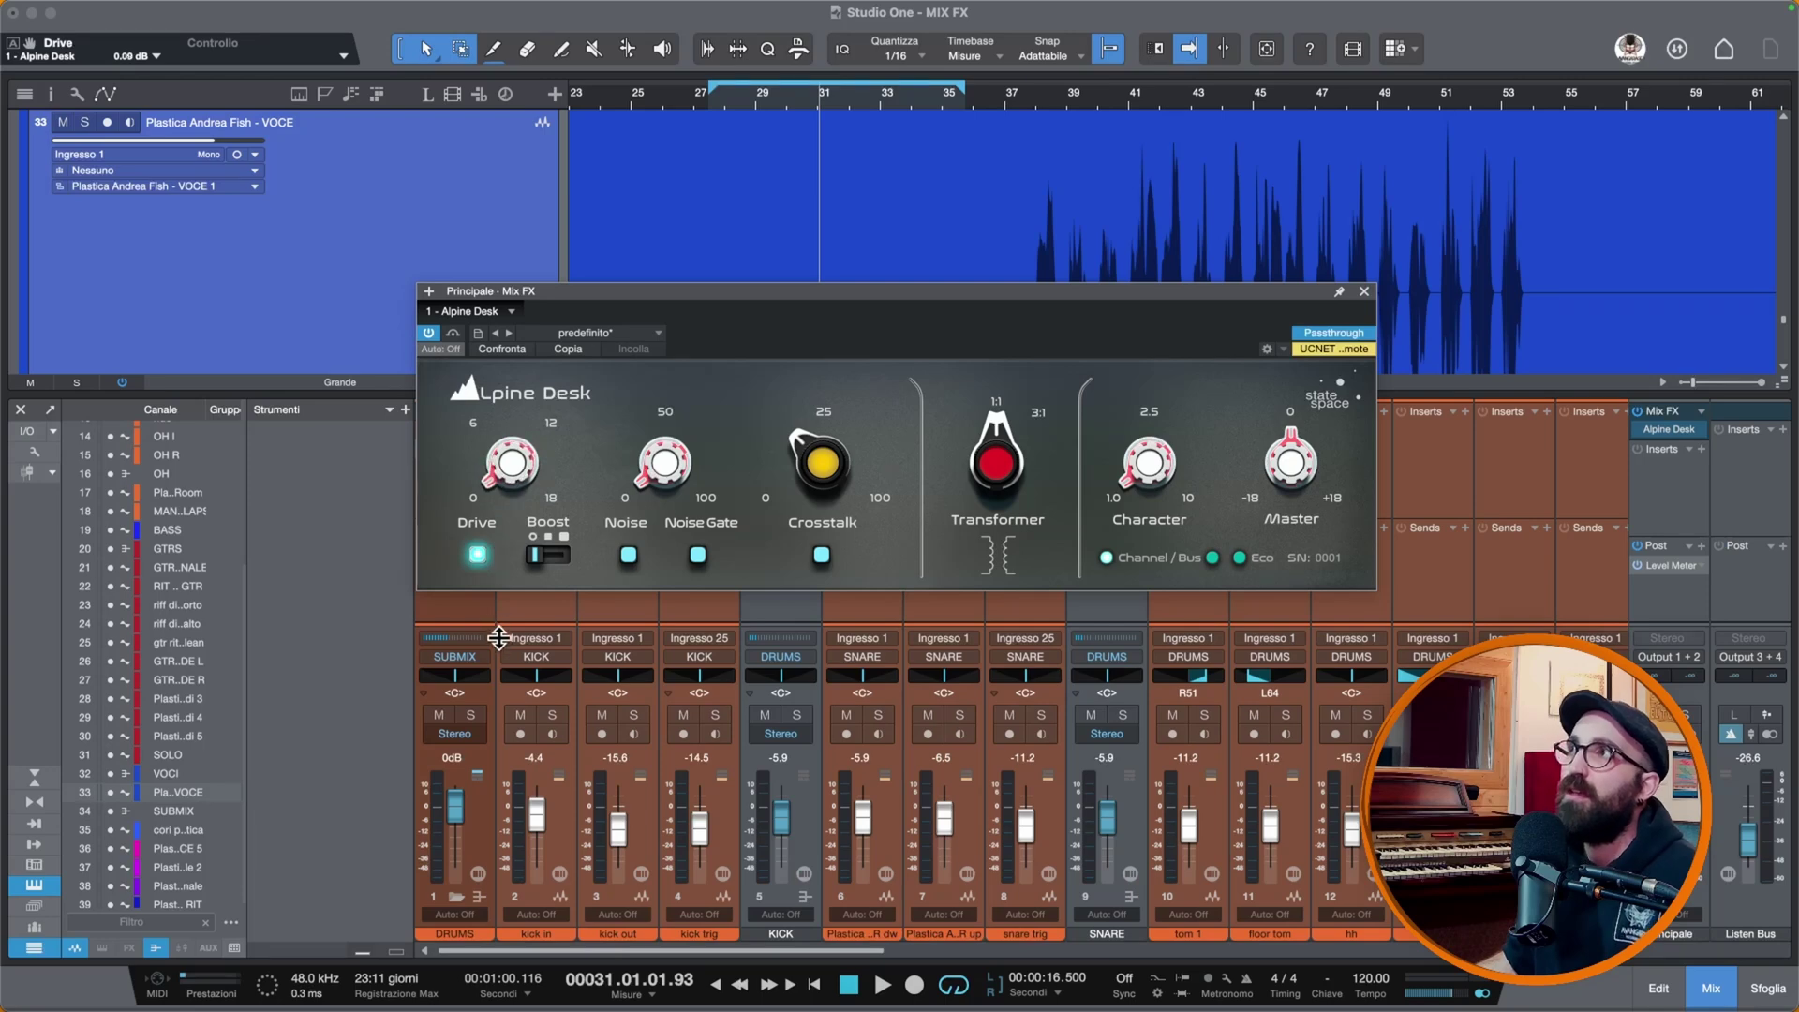
Step: Set Alpine Desk's Boost switch to its middle Boost setting and raise Drive to about 12.7 dB during playback
left_click_drag(536, 560, 553, 566)
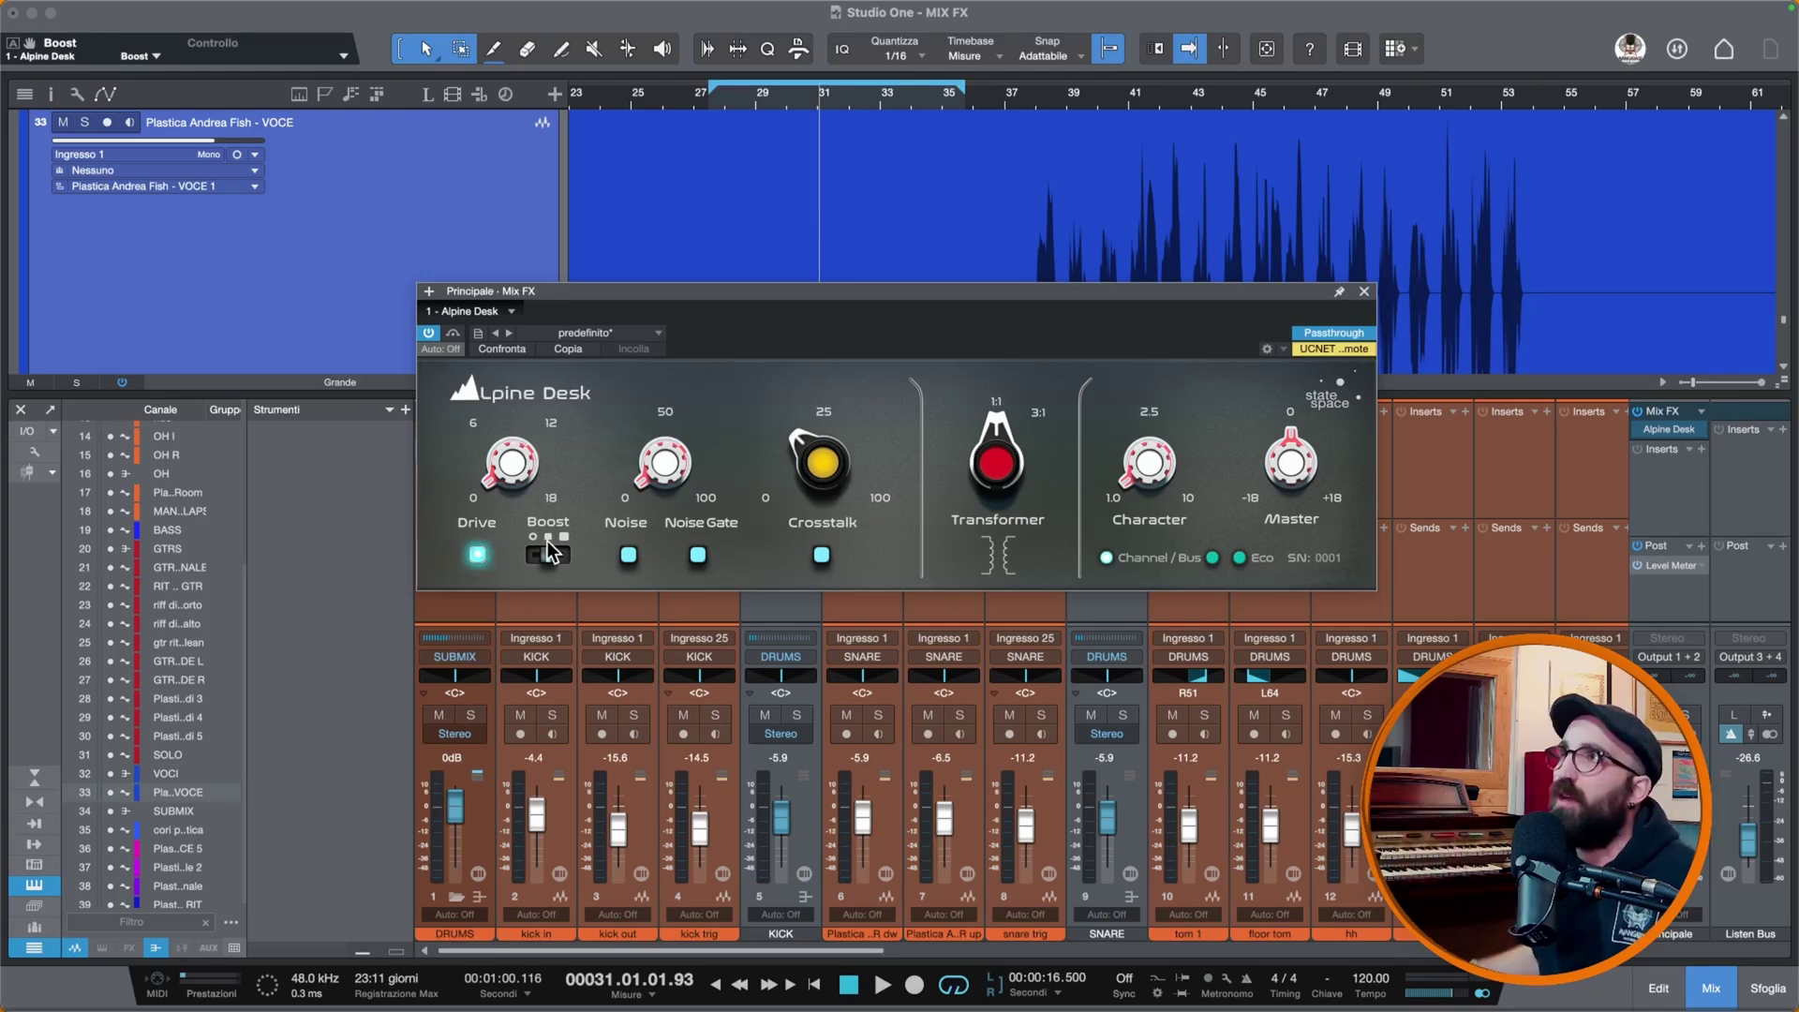
left_click(551, 553)
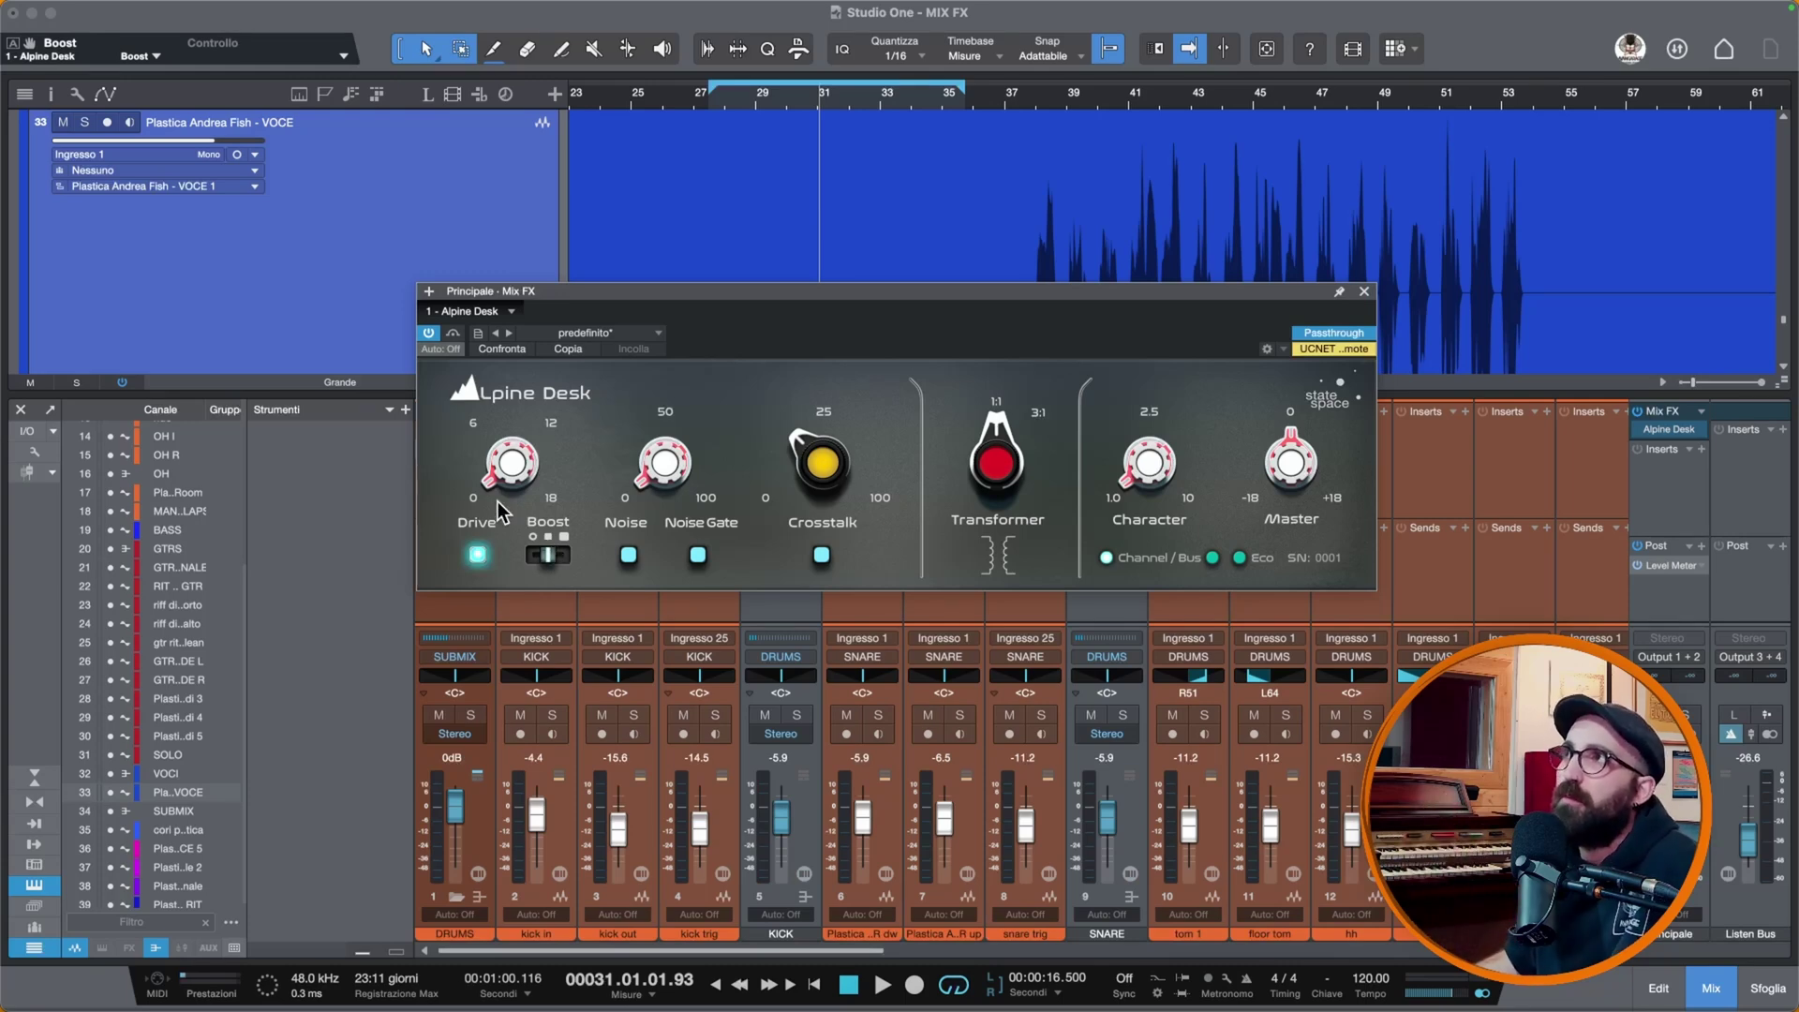
key("space")
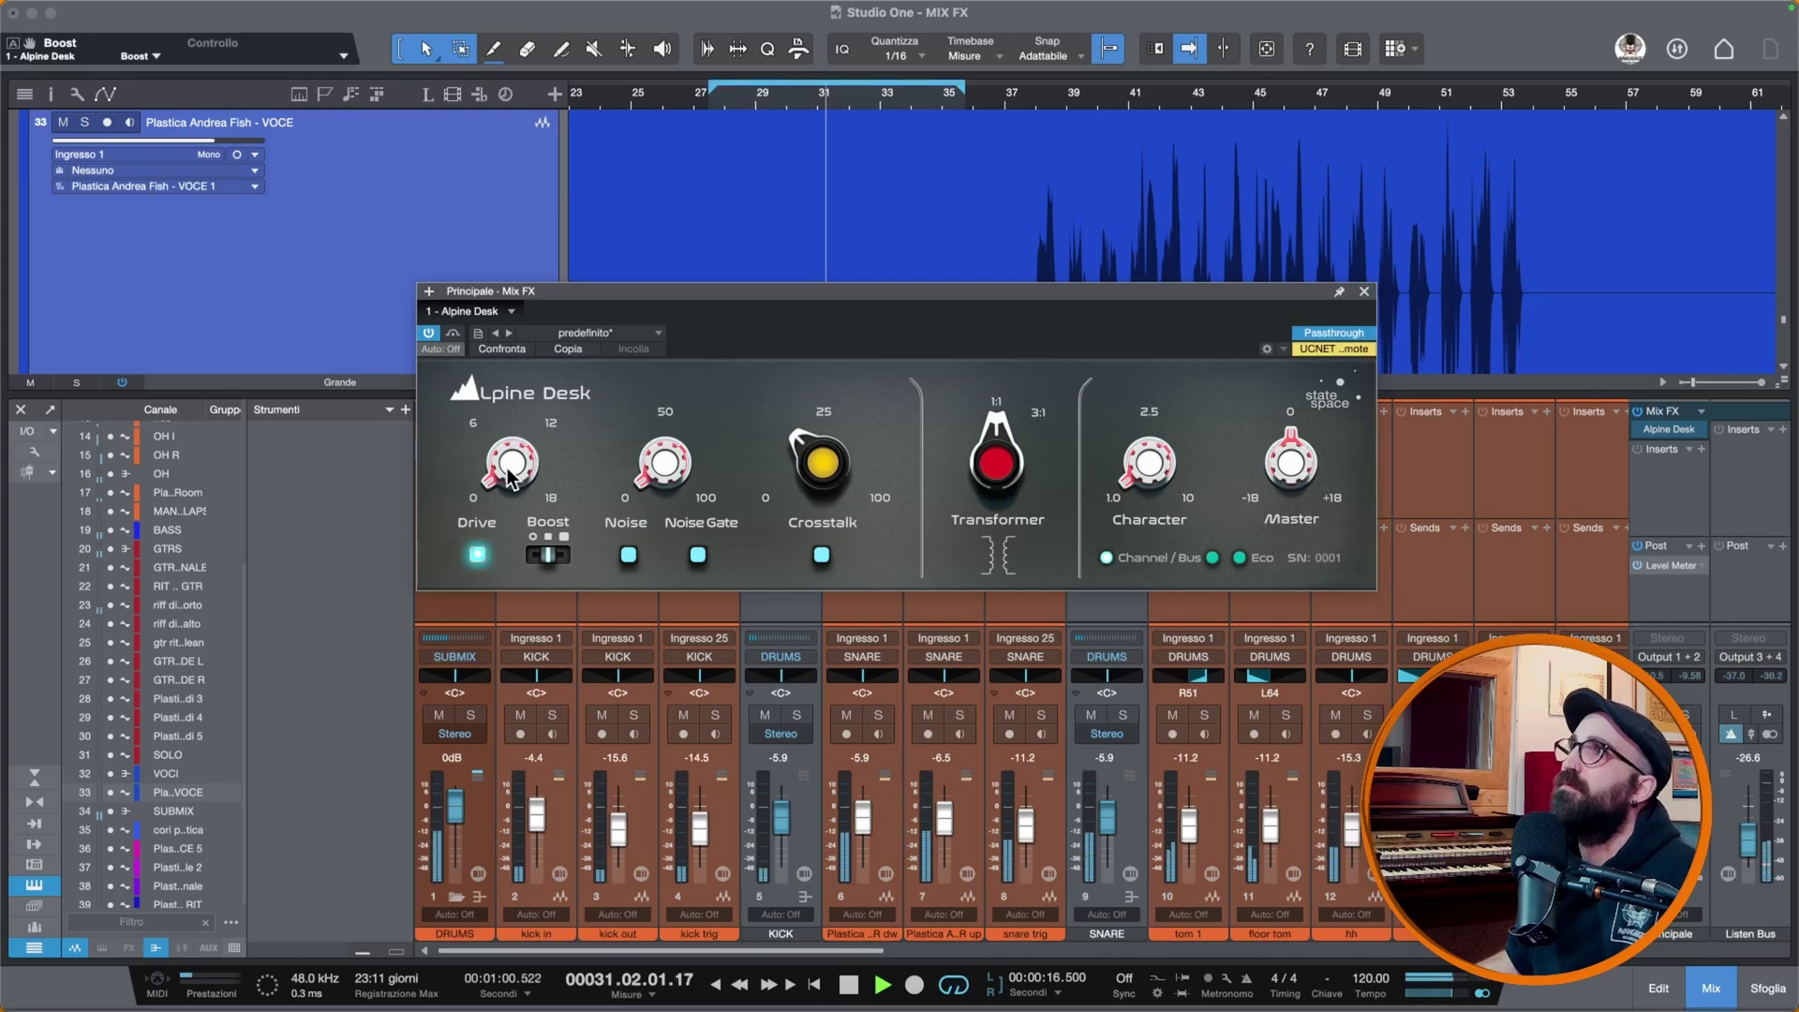
left_click_drag(514, 473, 504, 332)
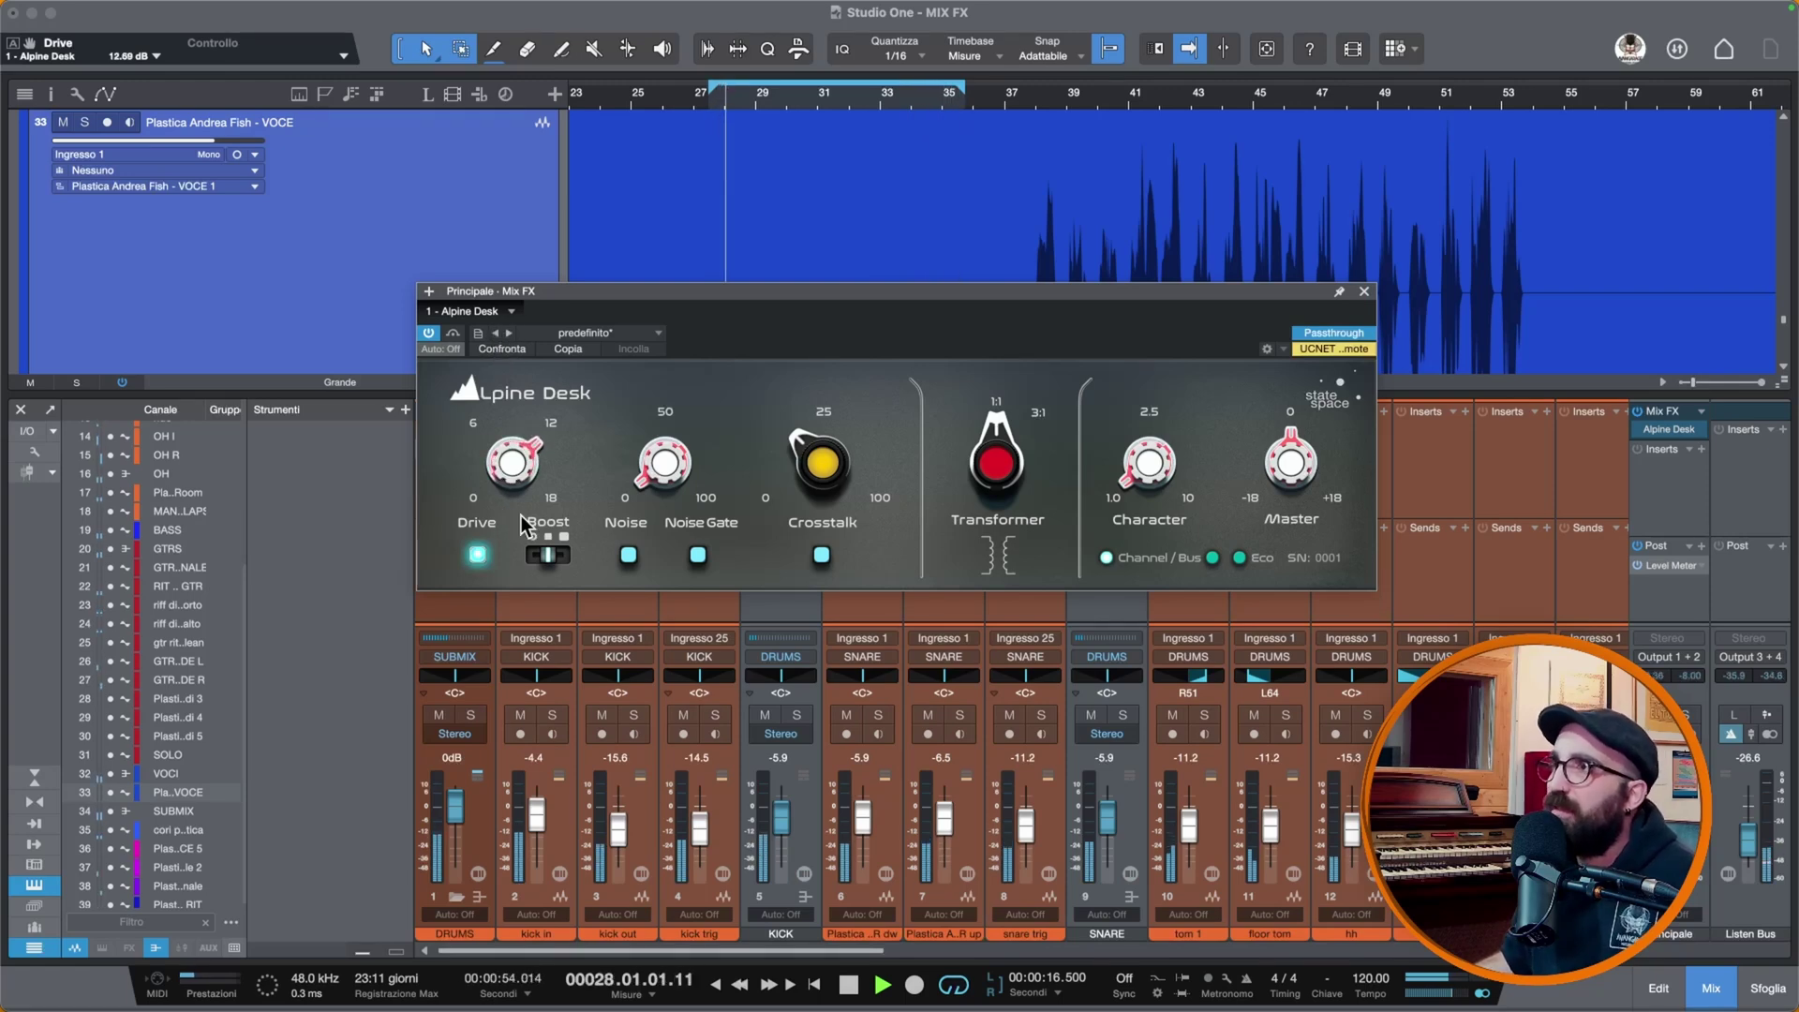
Step: Audition the soloed DRUMS bus with Drive at 18 dB against the bypassed effect, and unsolo it before stopping playback
left_click(471, 716)
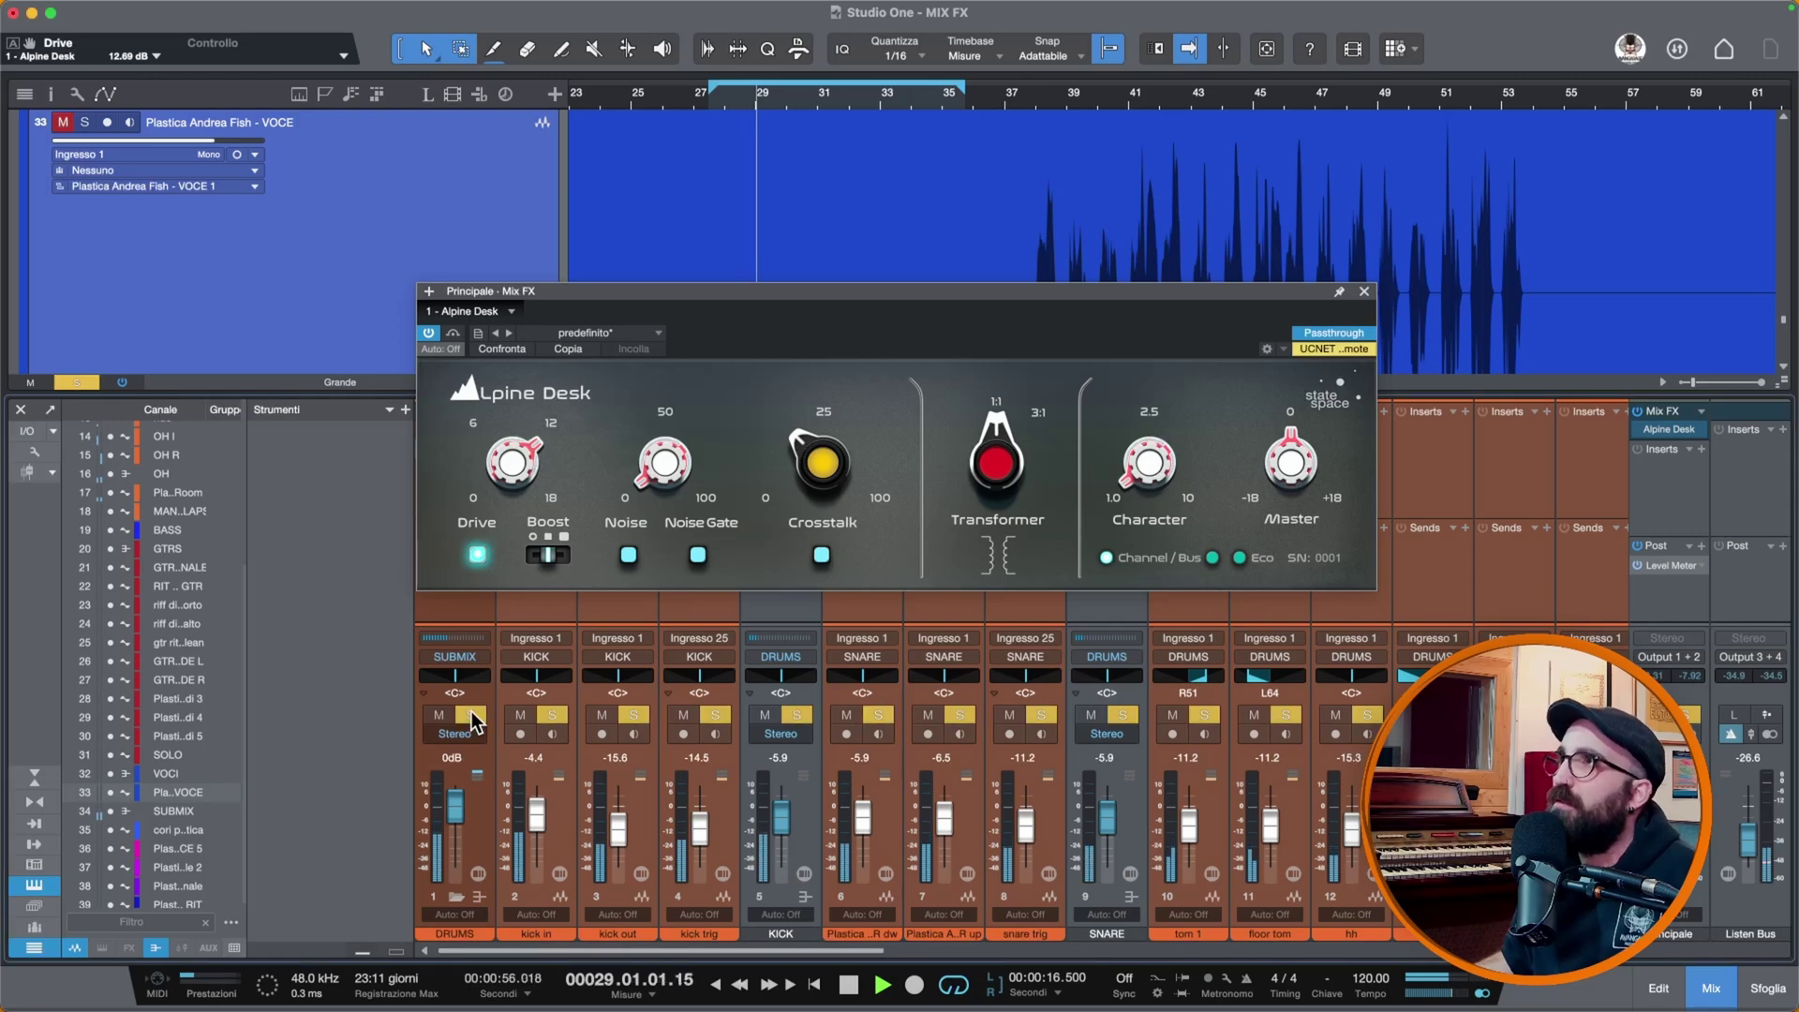
left_click_drag(504, 465, 502, 395)
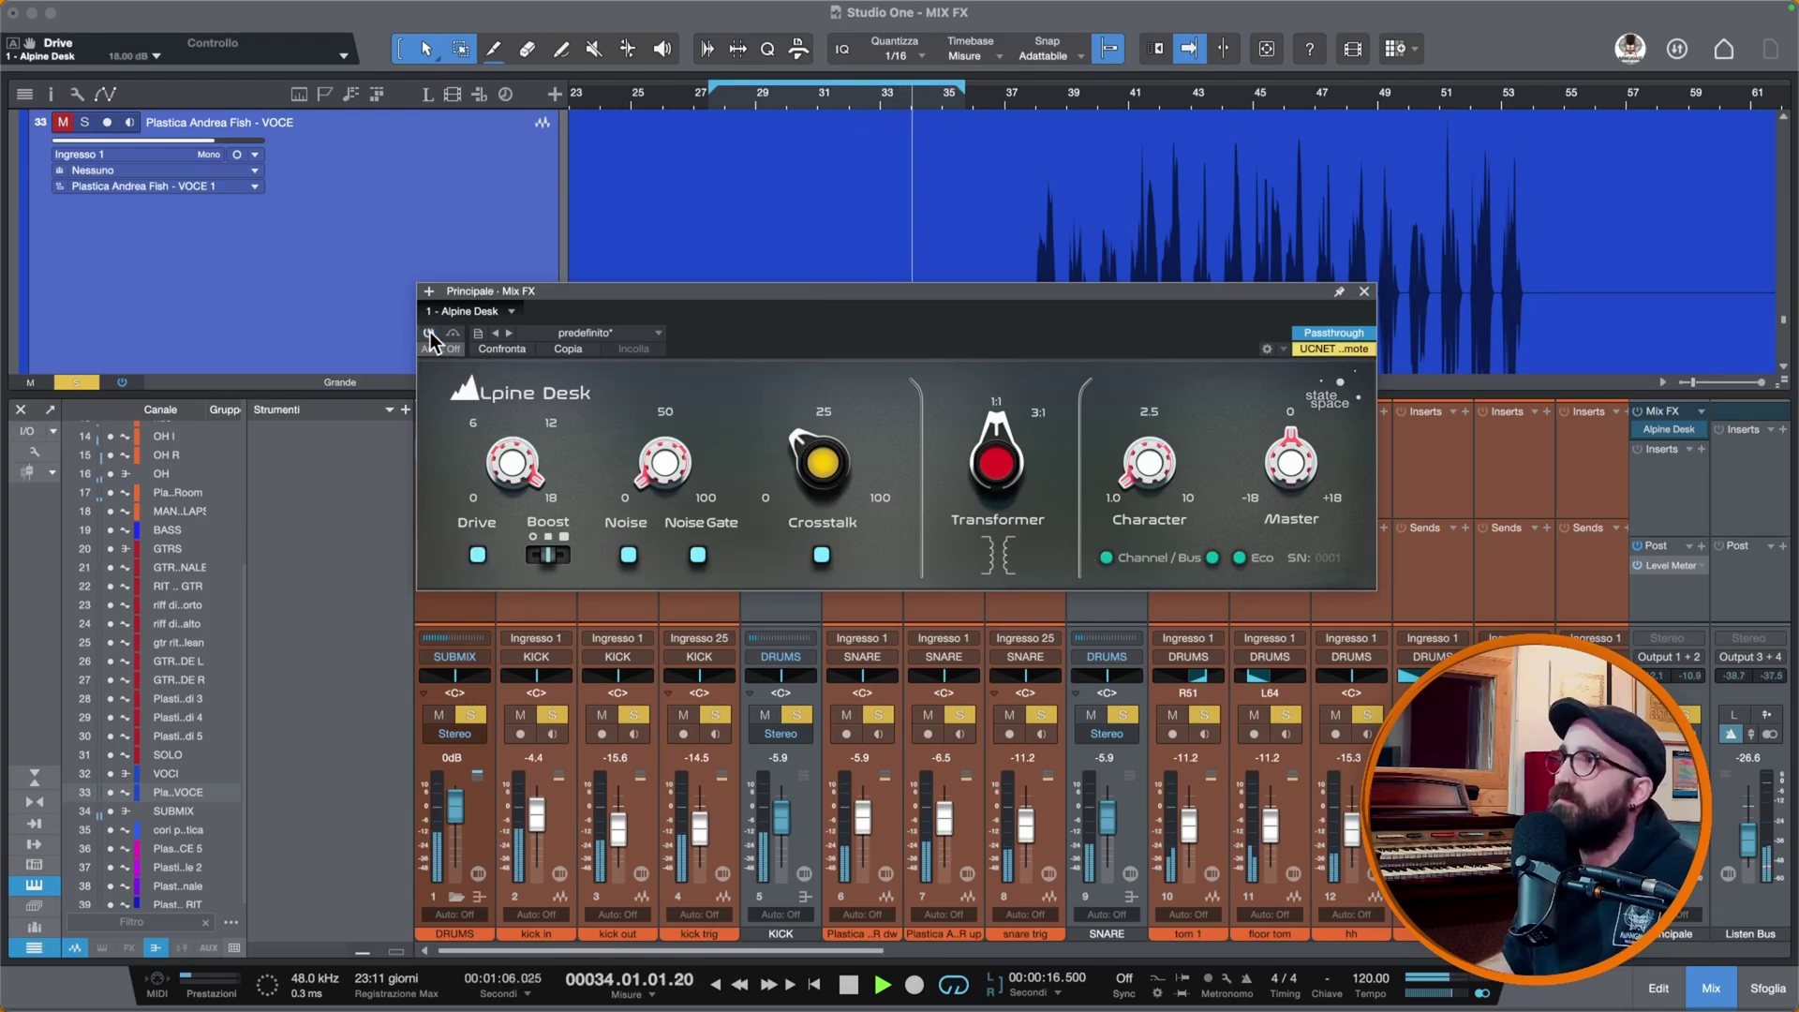
left_click(429, 333)
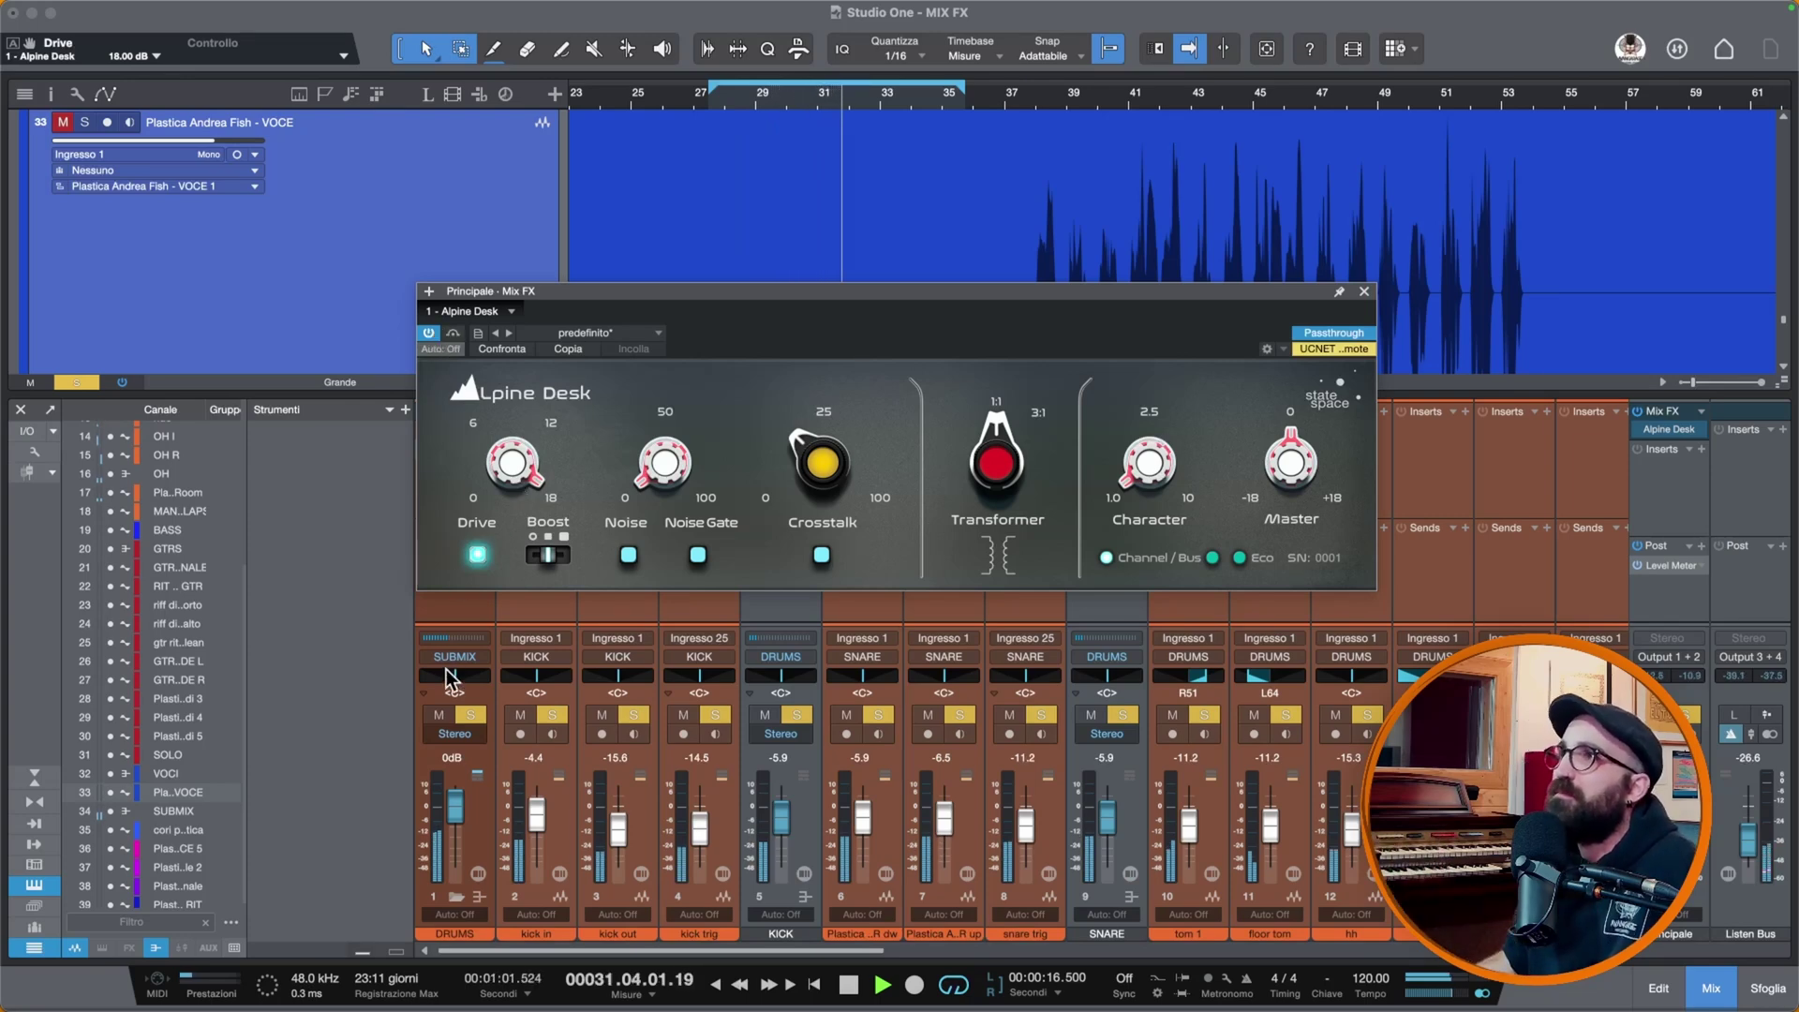
left_click(470, 714)
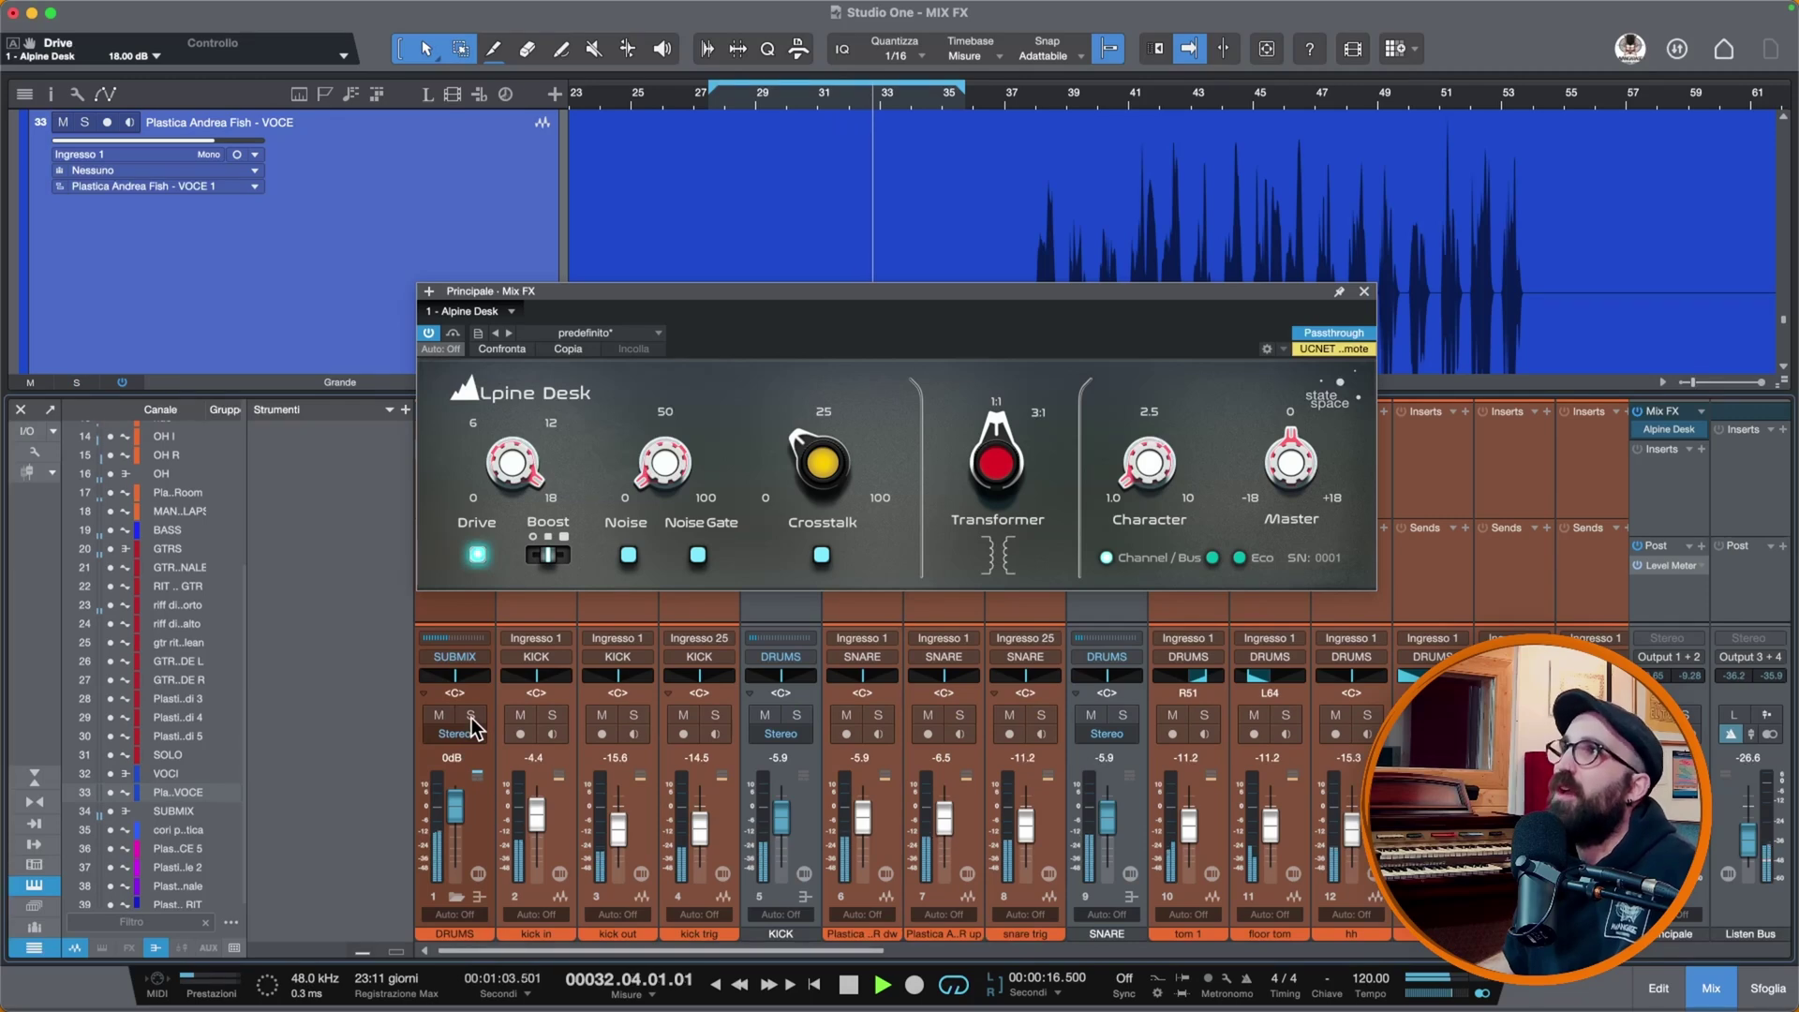
key("space")
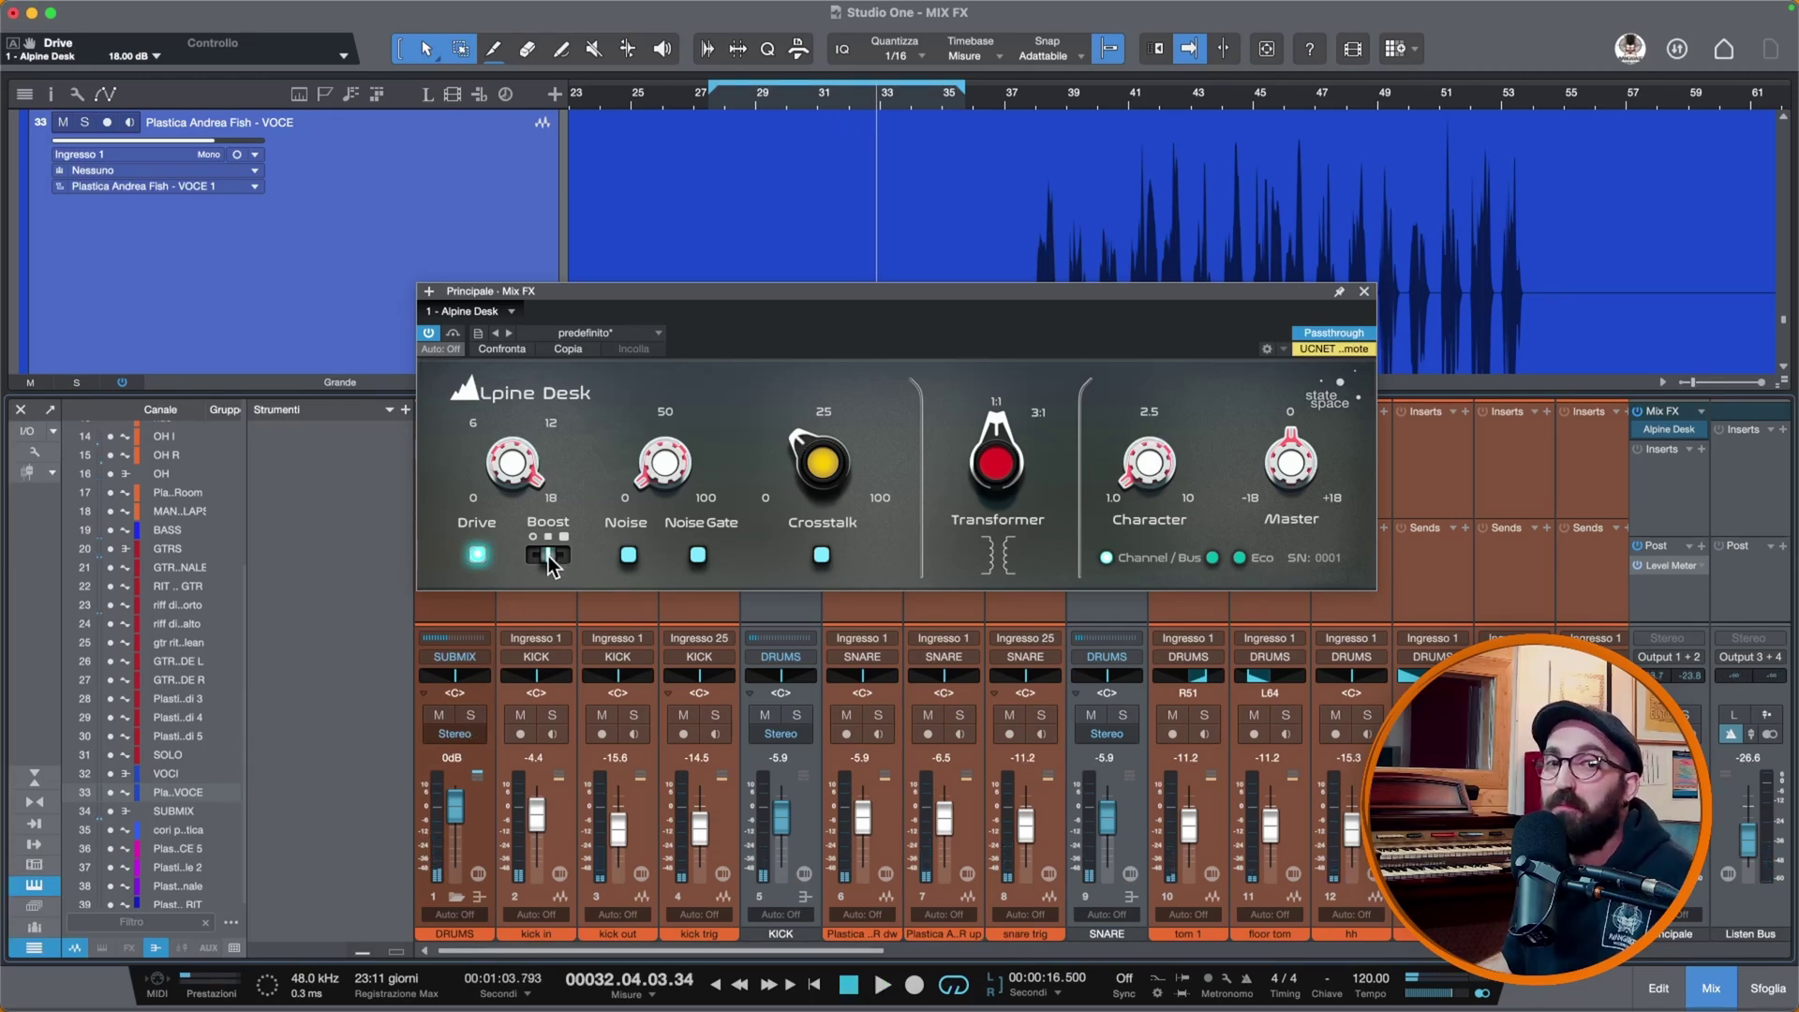
Step: Audition the Crank boost setting with Drive raised to about 16.4 dB, stop playback, and reset Drive to 0 dB
left_click_drag(550, 563, 562, 565)
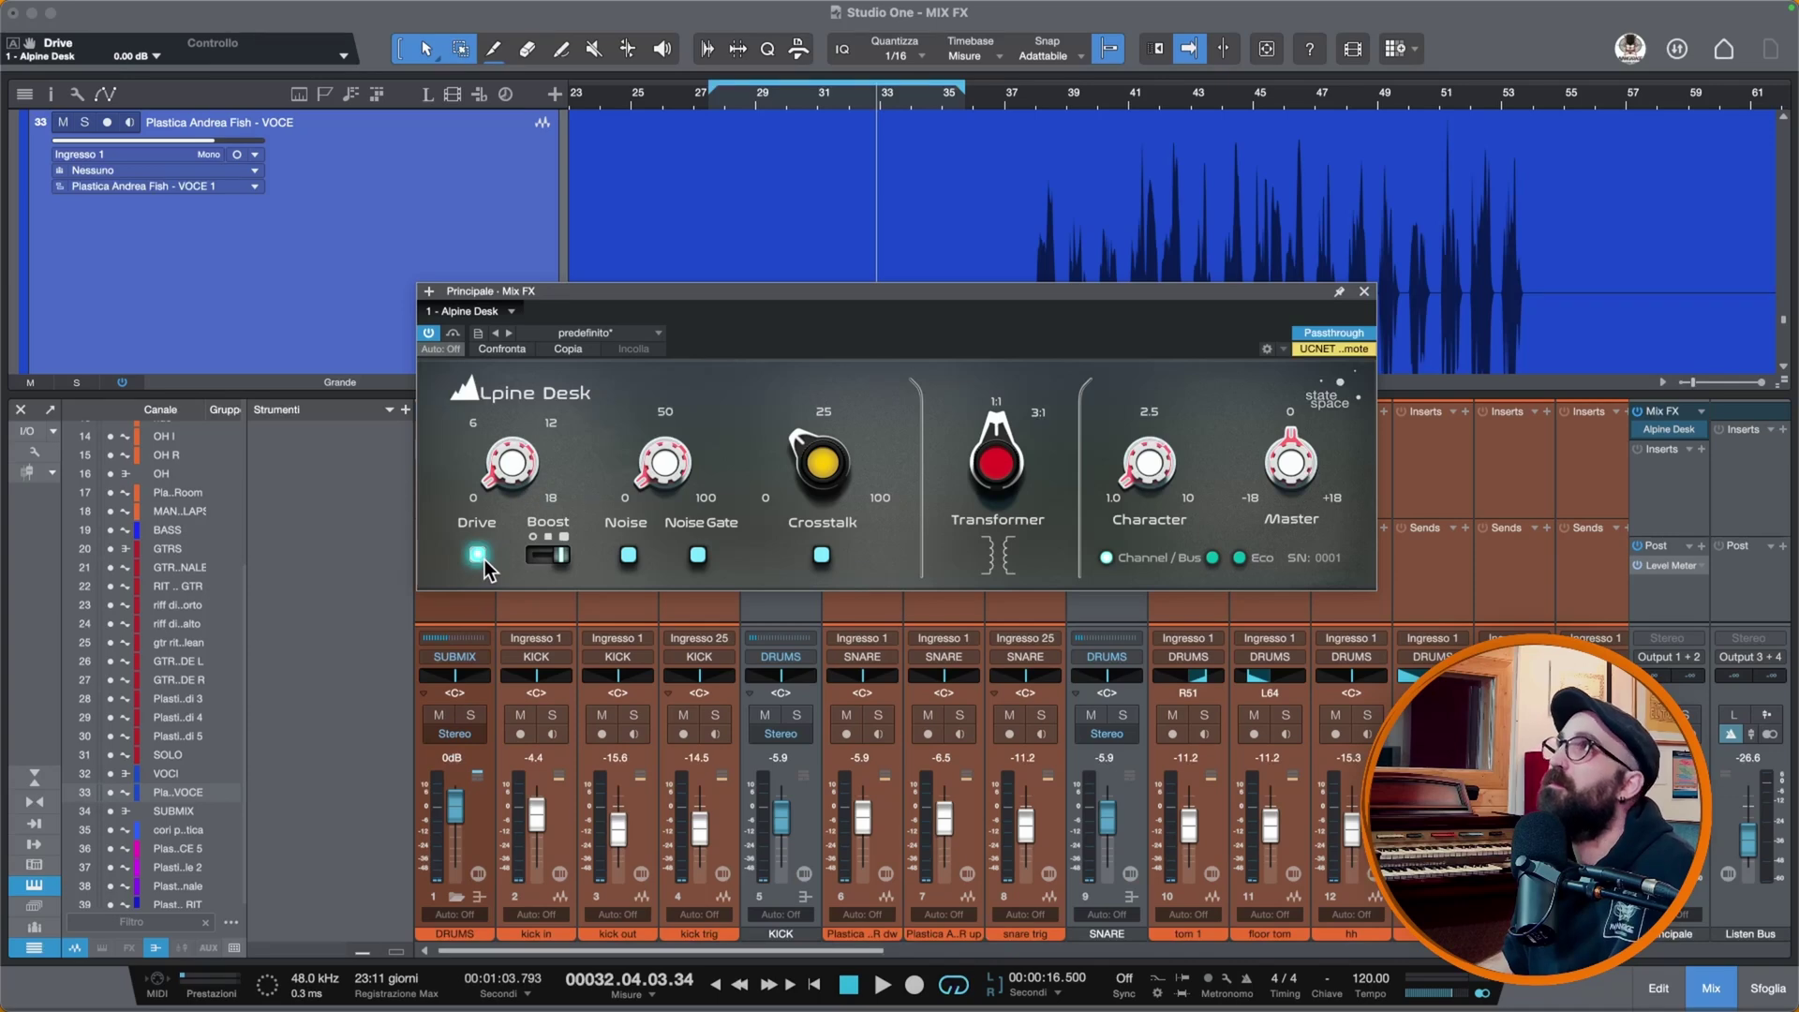
key("space")
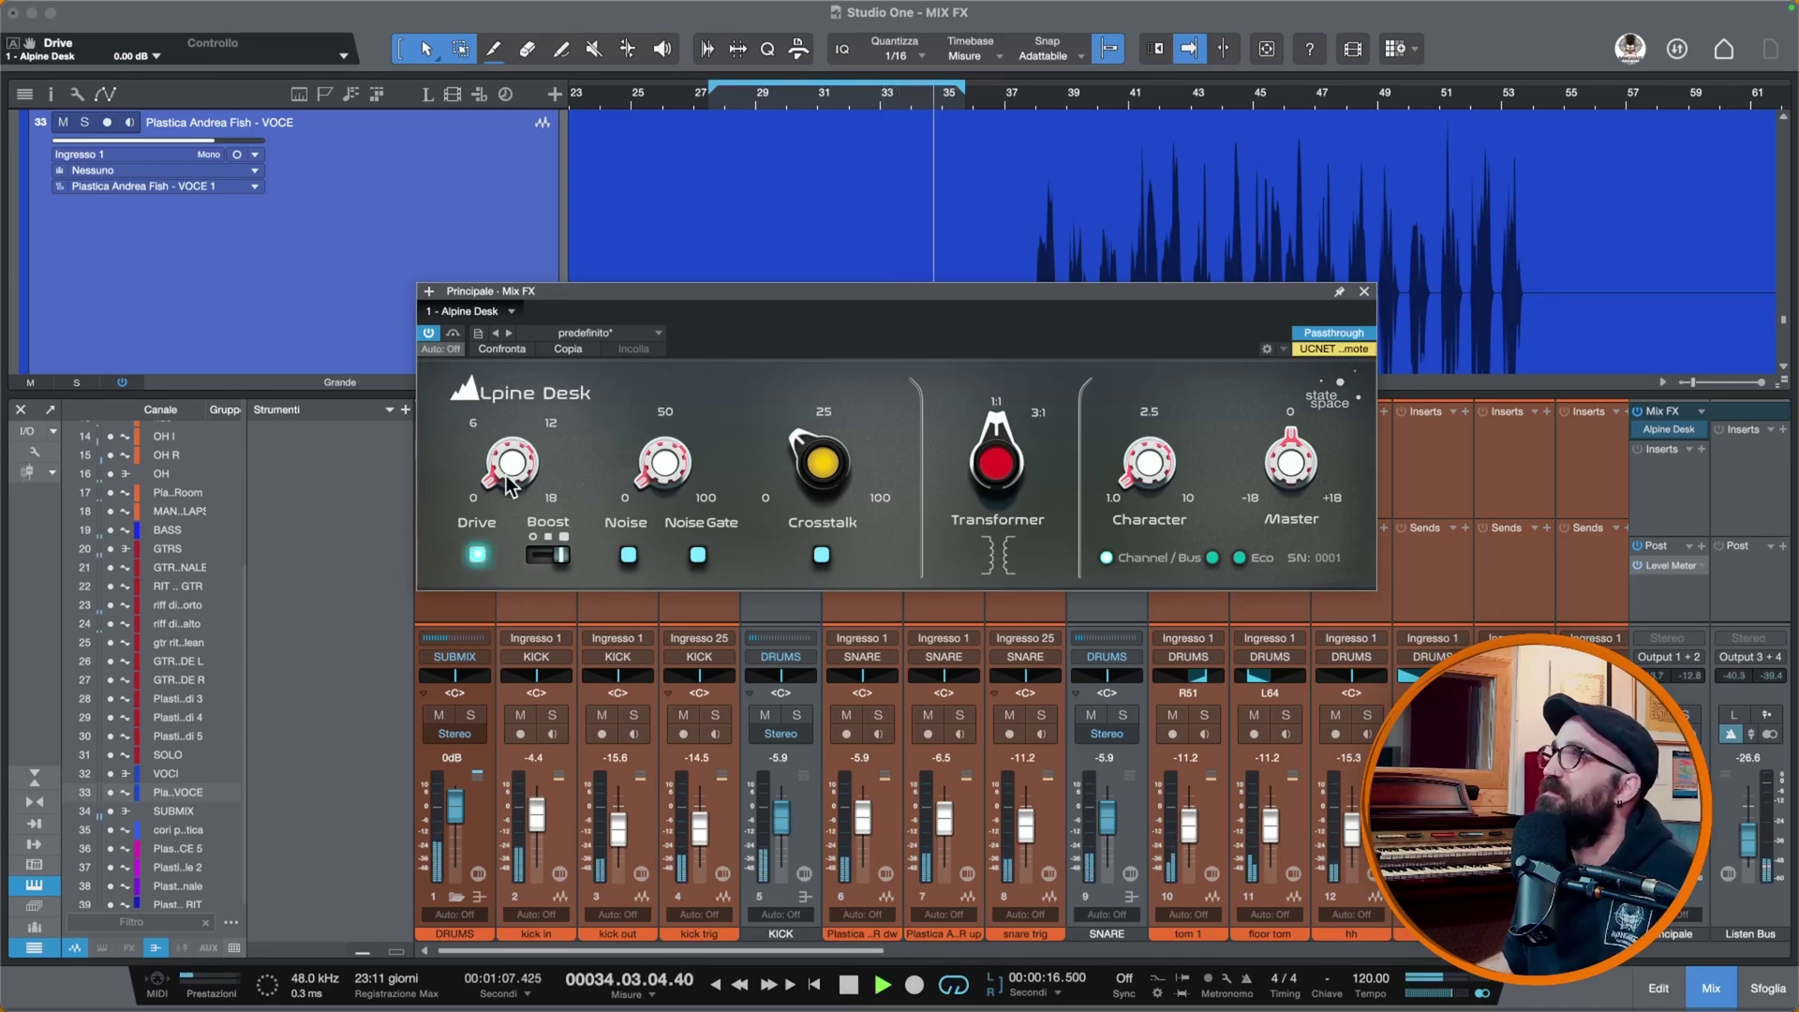
left_click_drag(507, 483, 514, 313)
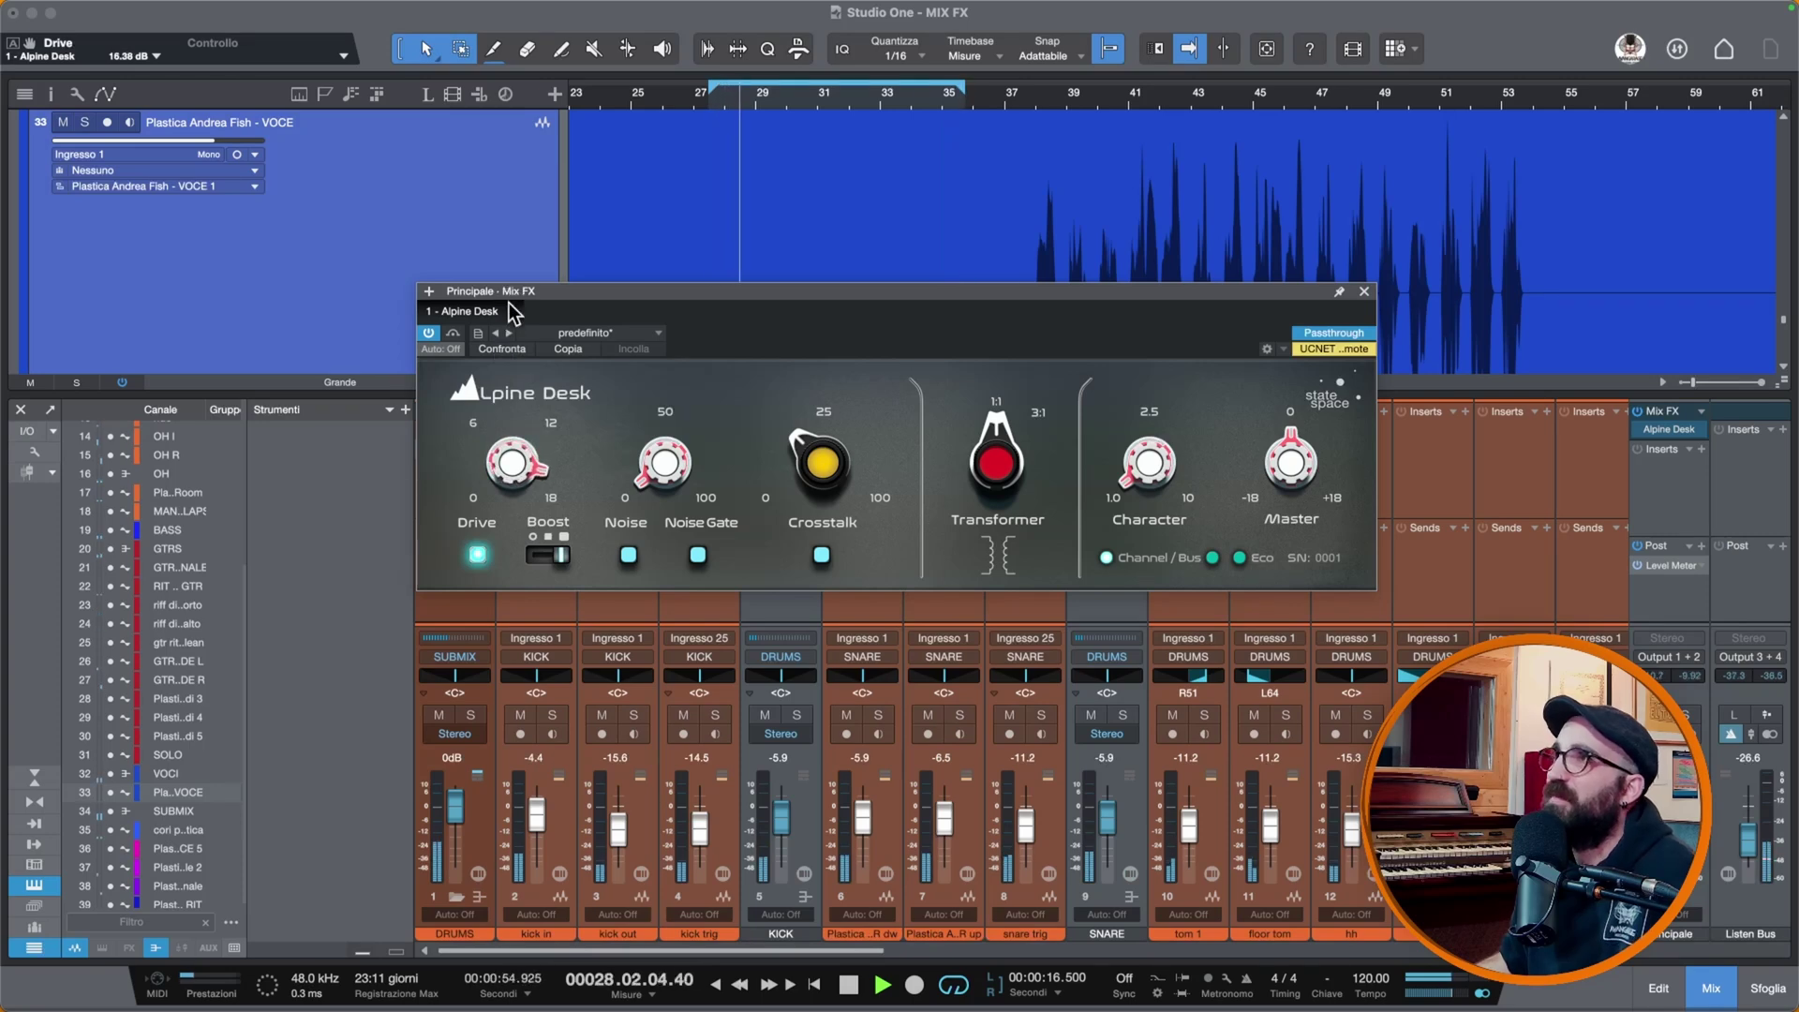
key("space")
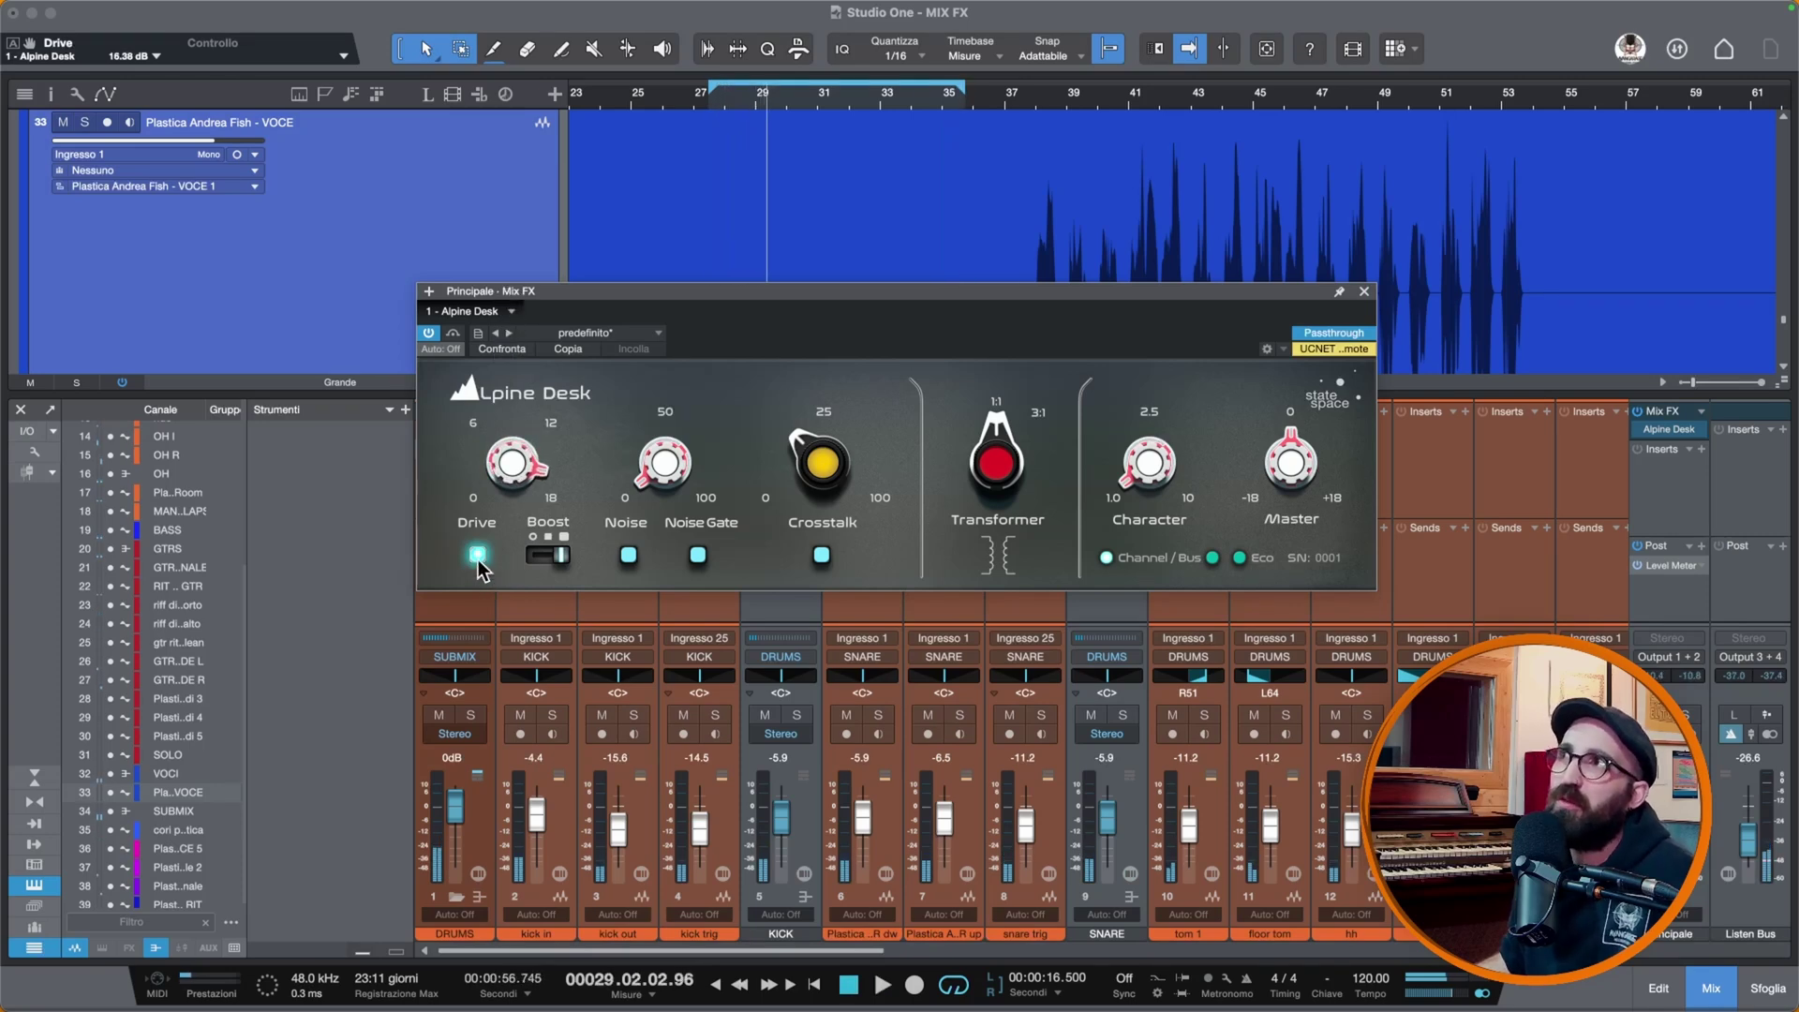
double_click(519, 479)
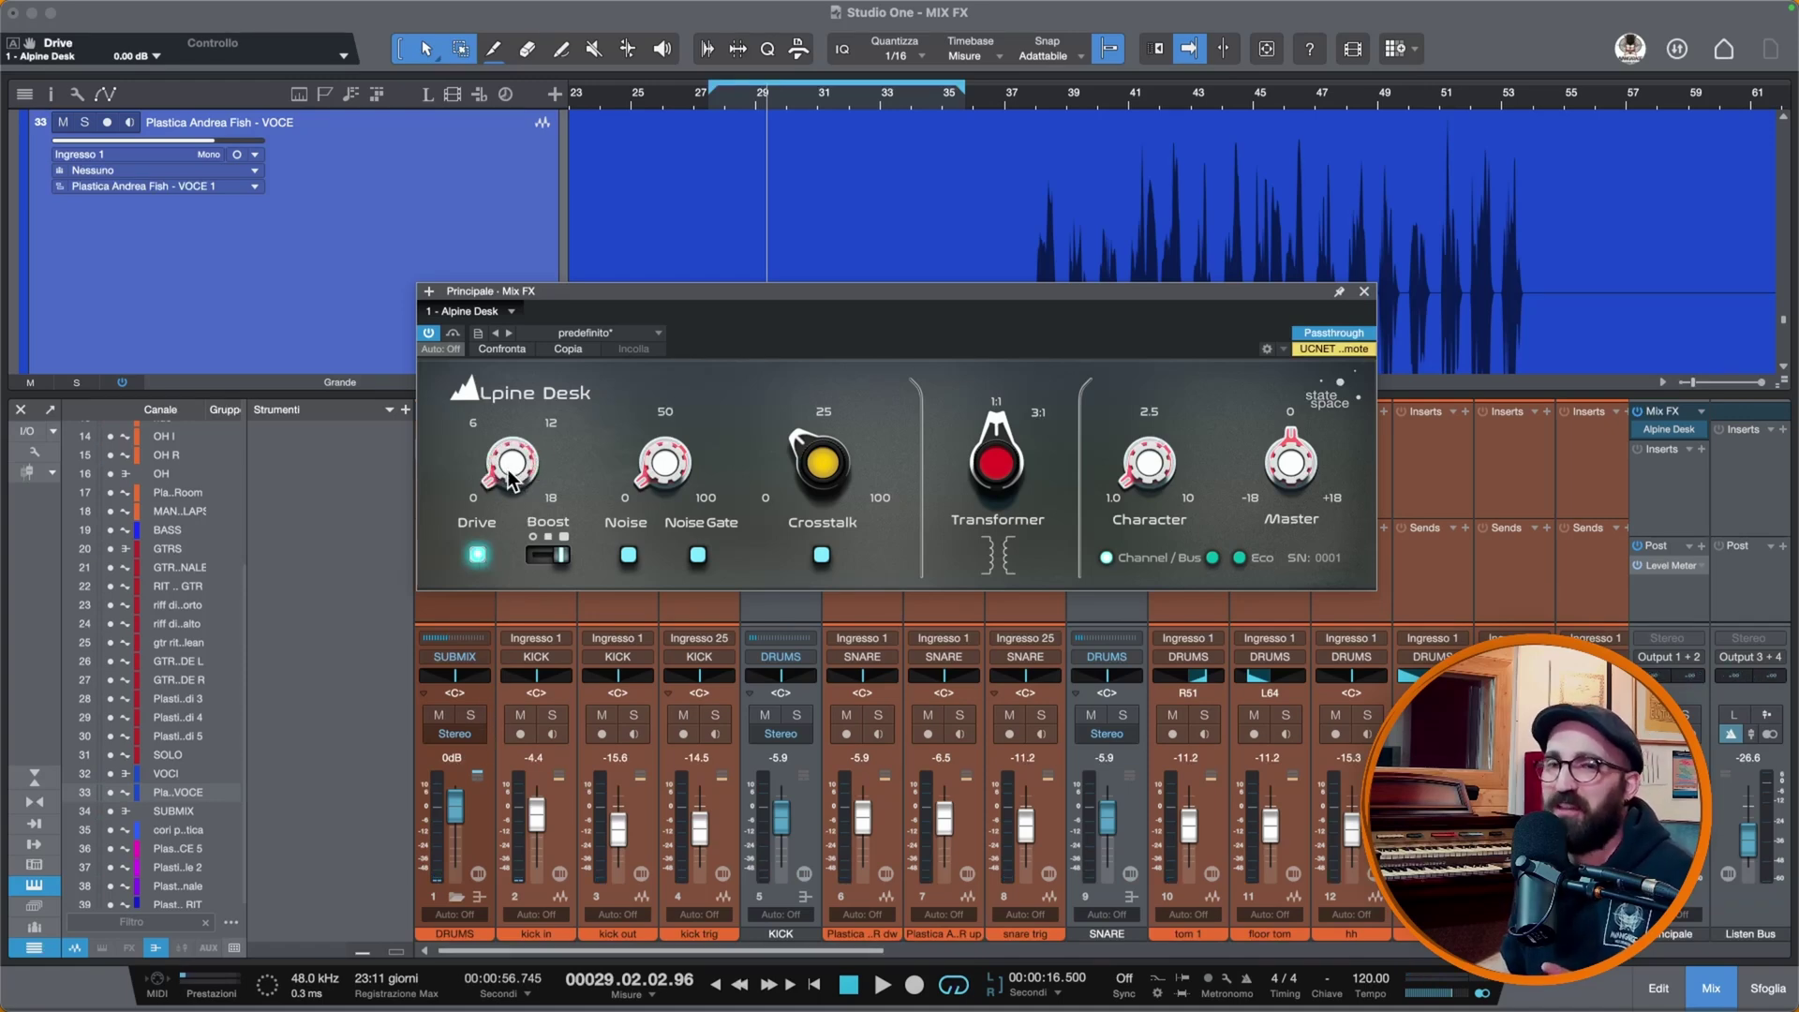
Step: Set the Boost switch back to the middle Boost setting with Drive at about 6.1 dB, and return the playhead to the loop start
left_click(563, 559)
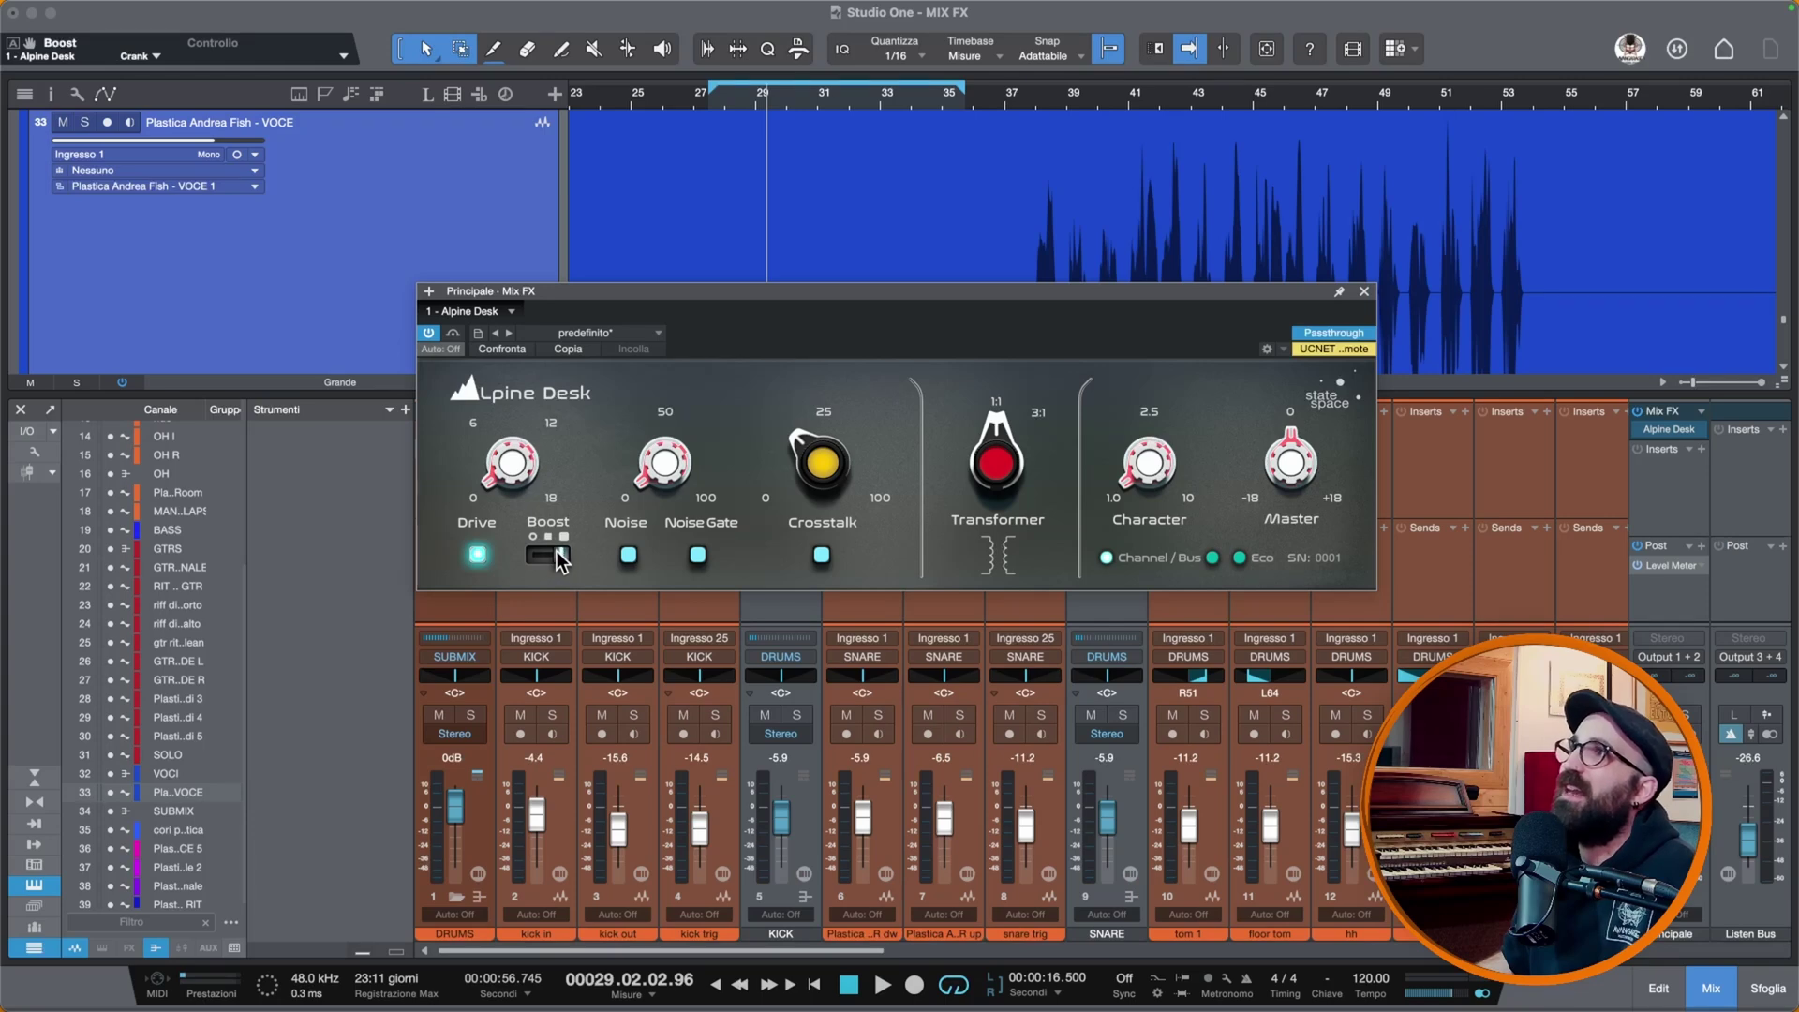
left_click_drag(507, 464, 502, 390)
left_click(707, 95)
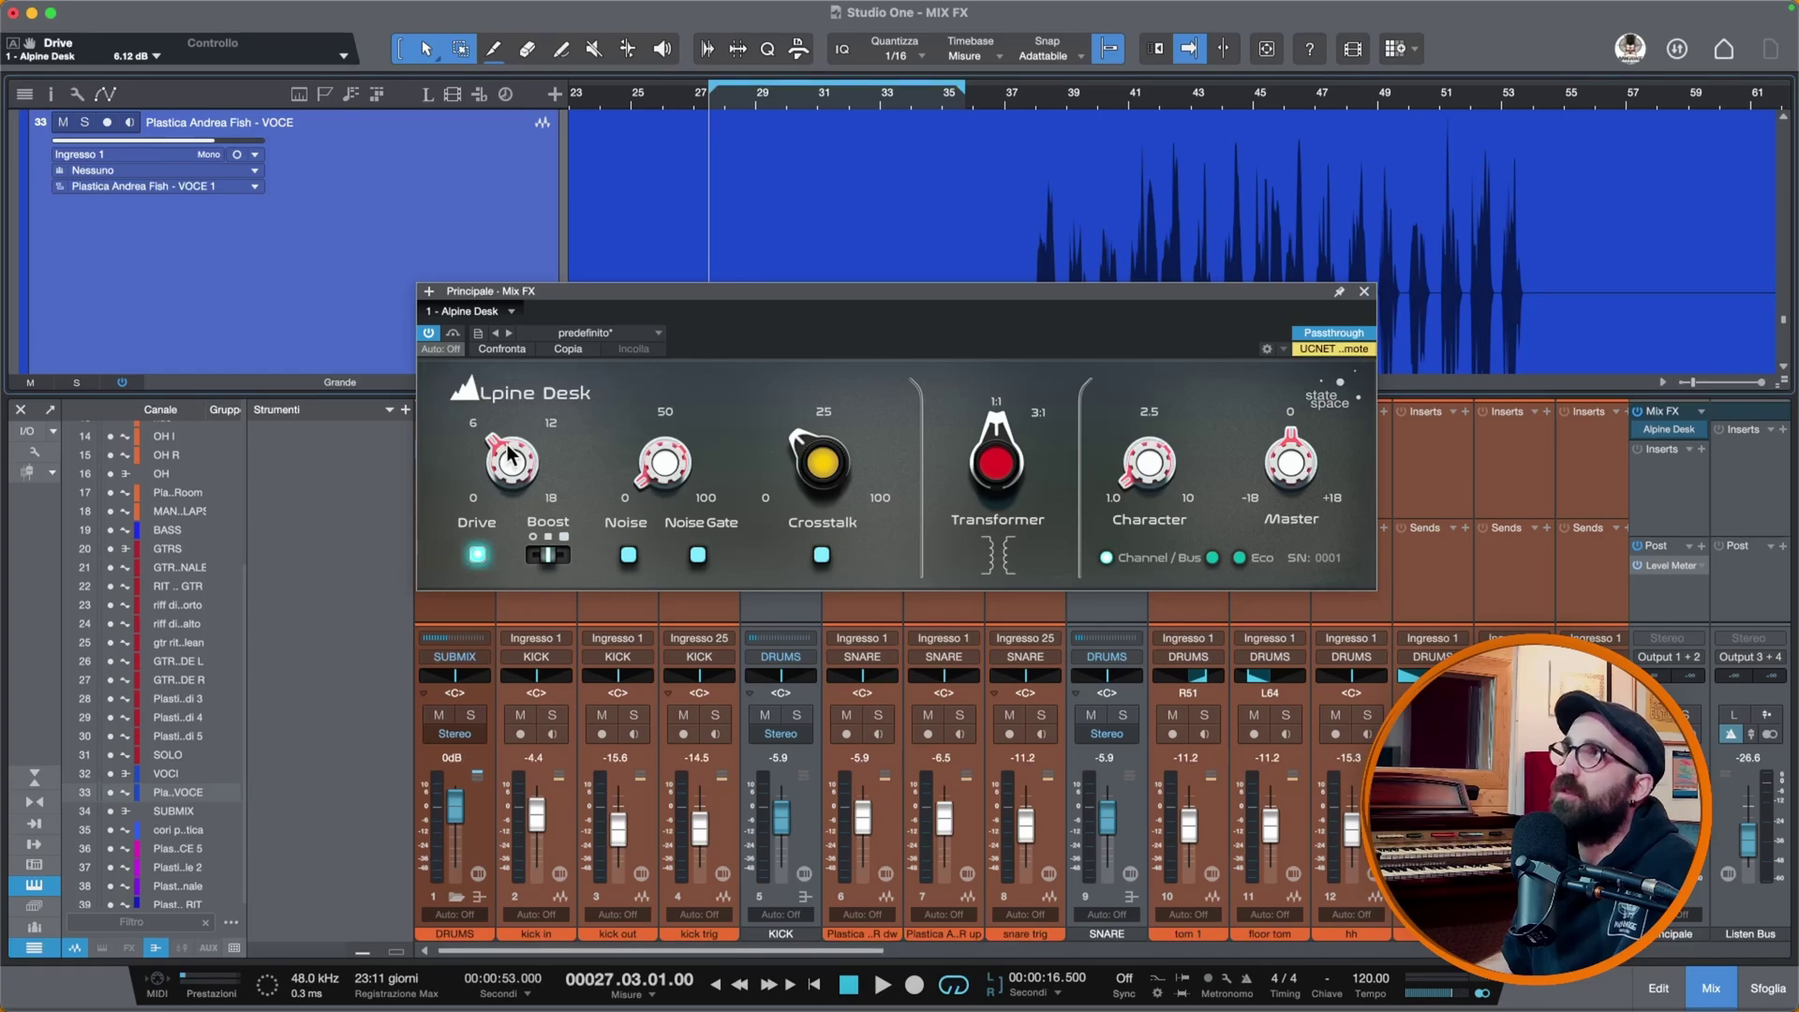
Step: Audition Alpine Desk's Noise at 100% against the bypassed effect, and return it to 0% and switch it off
key("space")
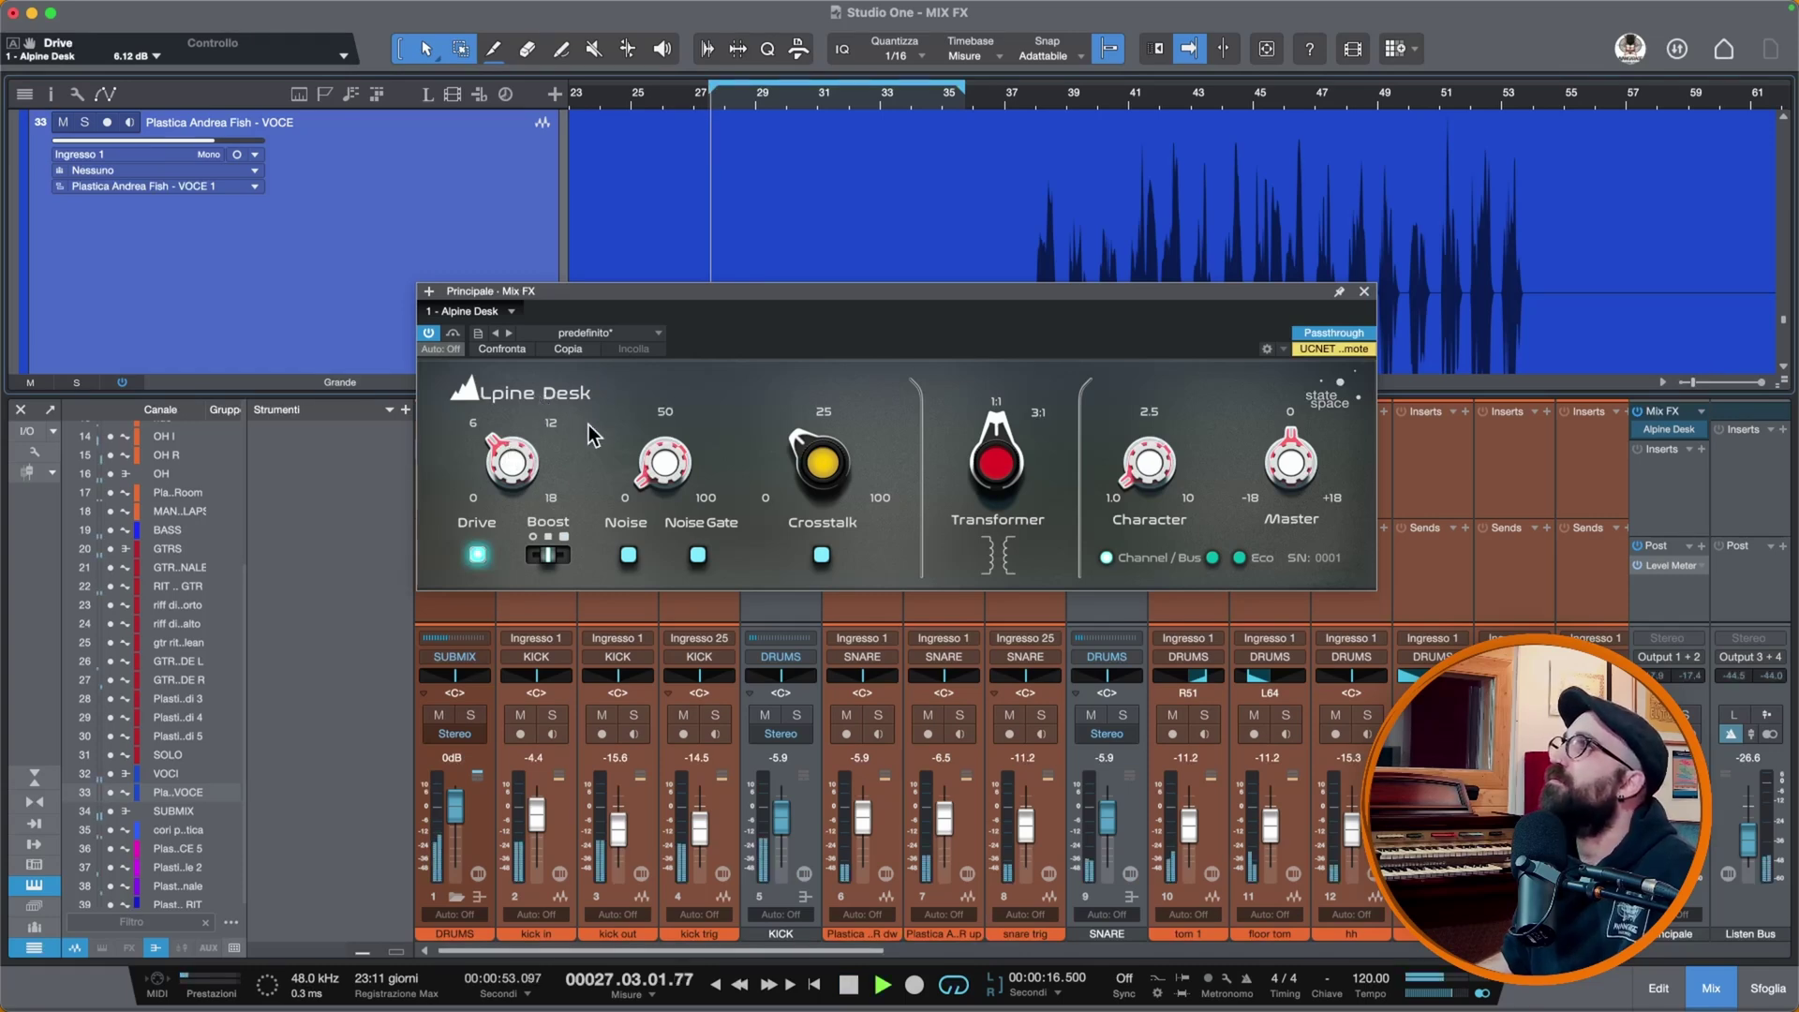
key("space")
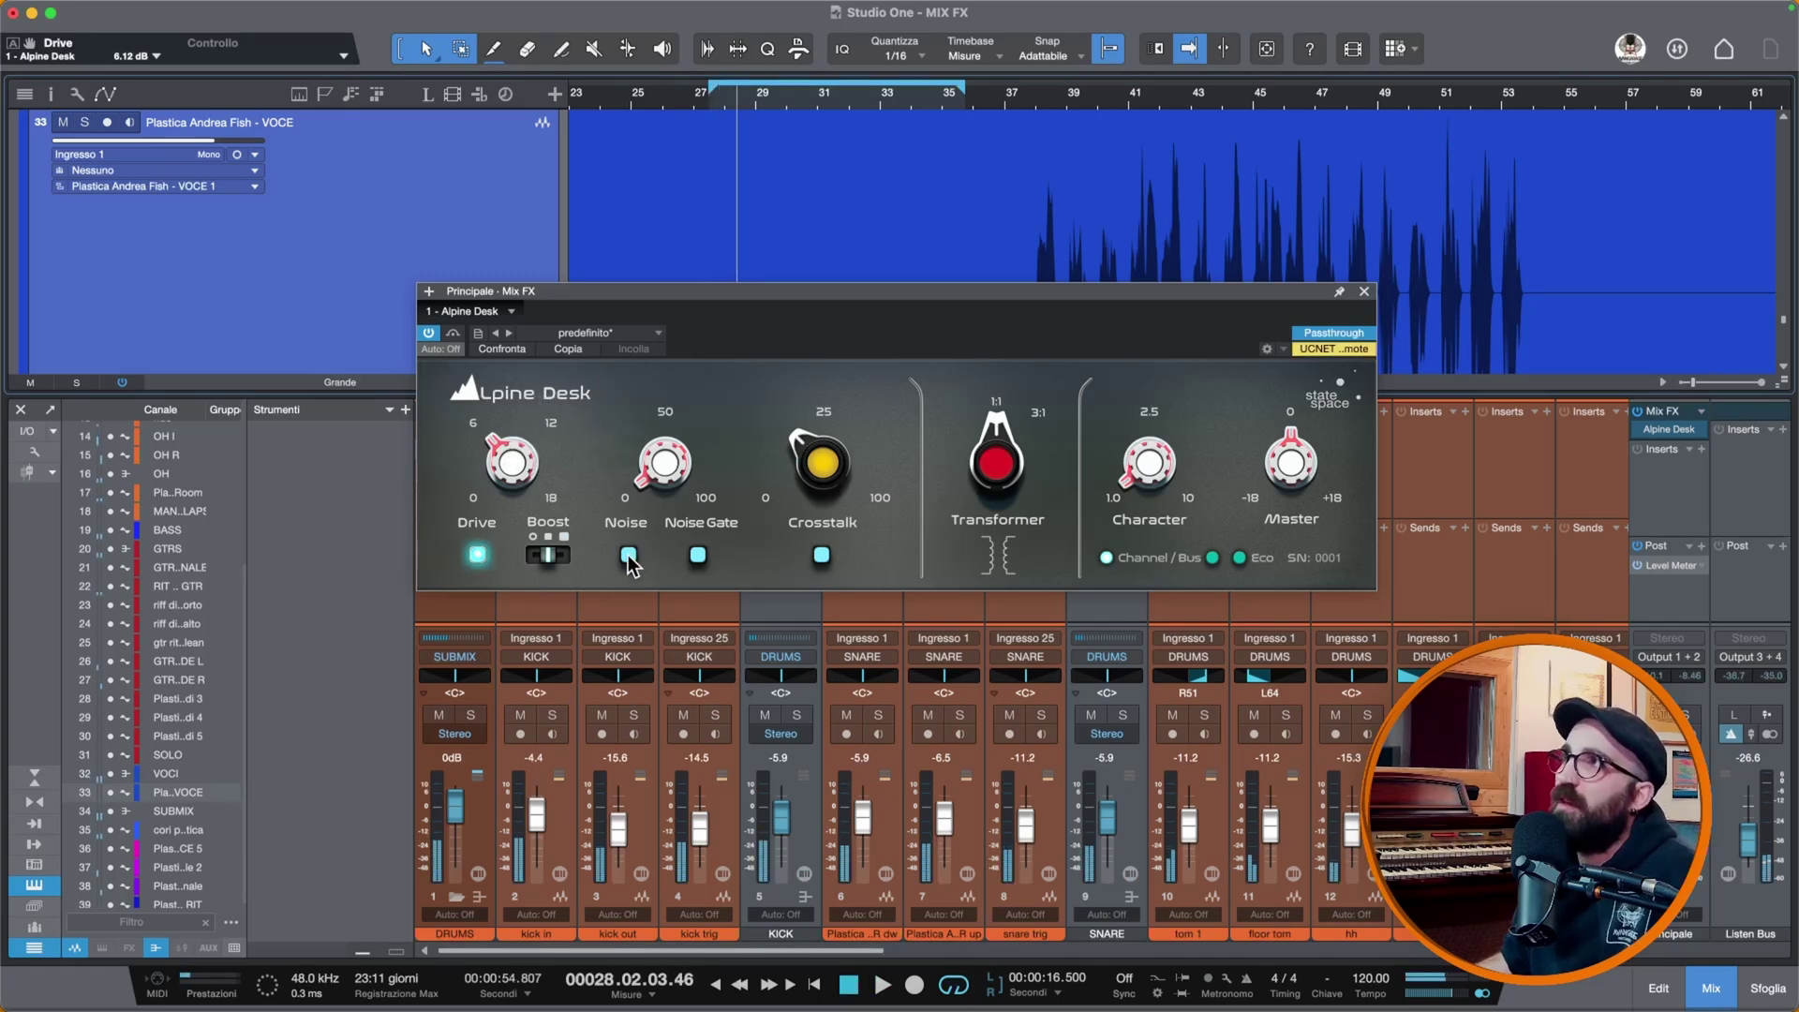
left_click(628, 556)
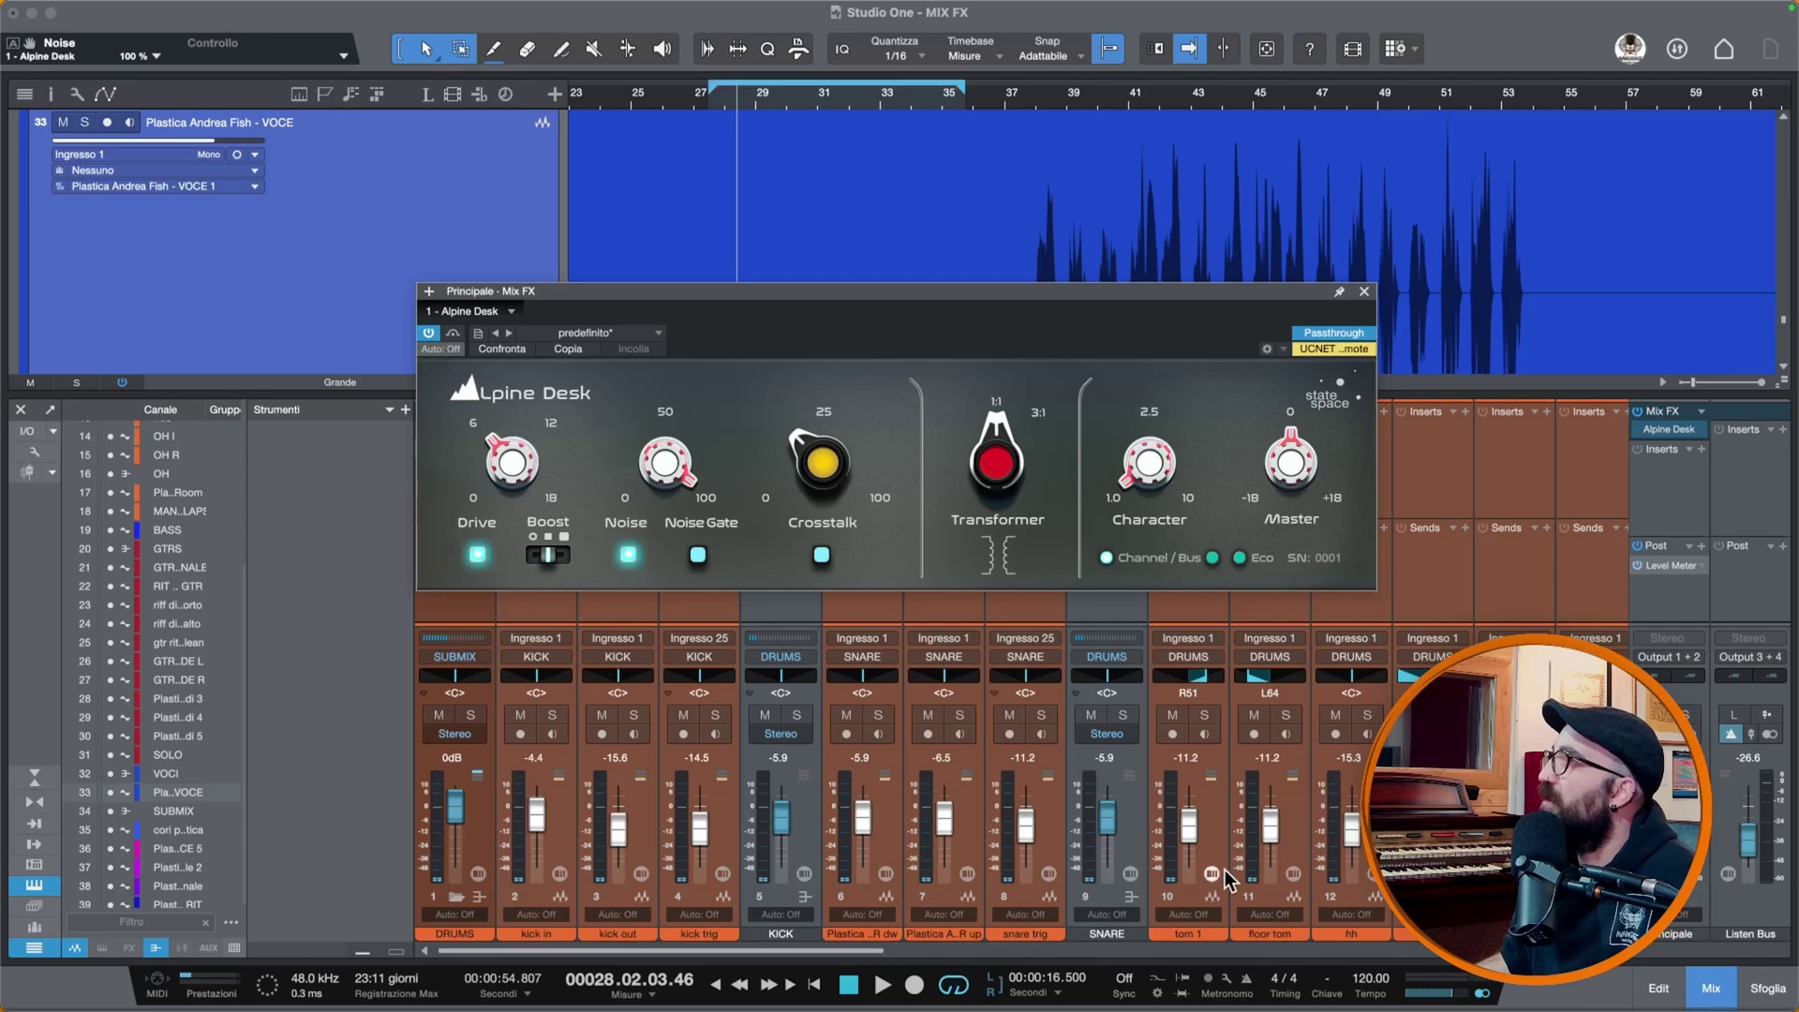
scroll(899, 768, "right", 10)
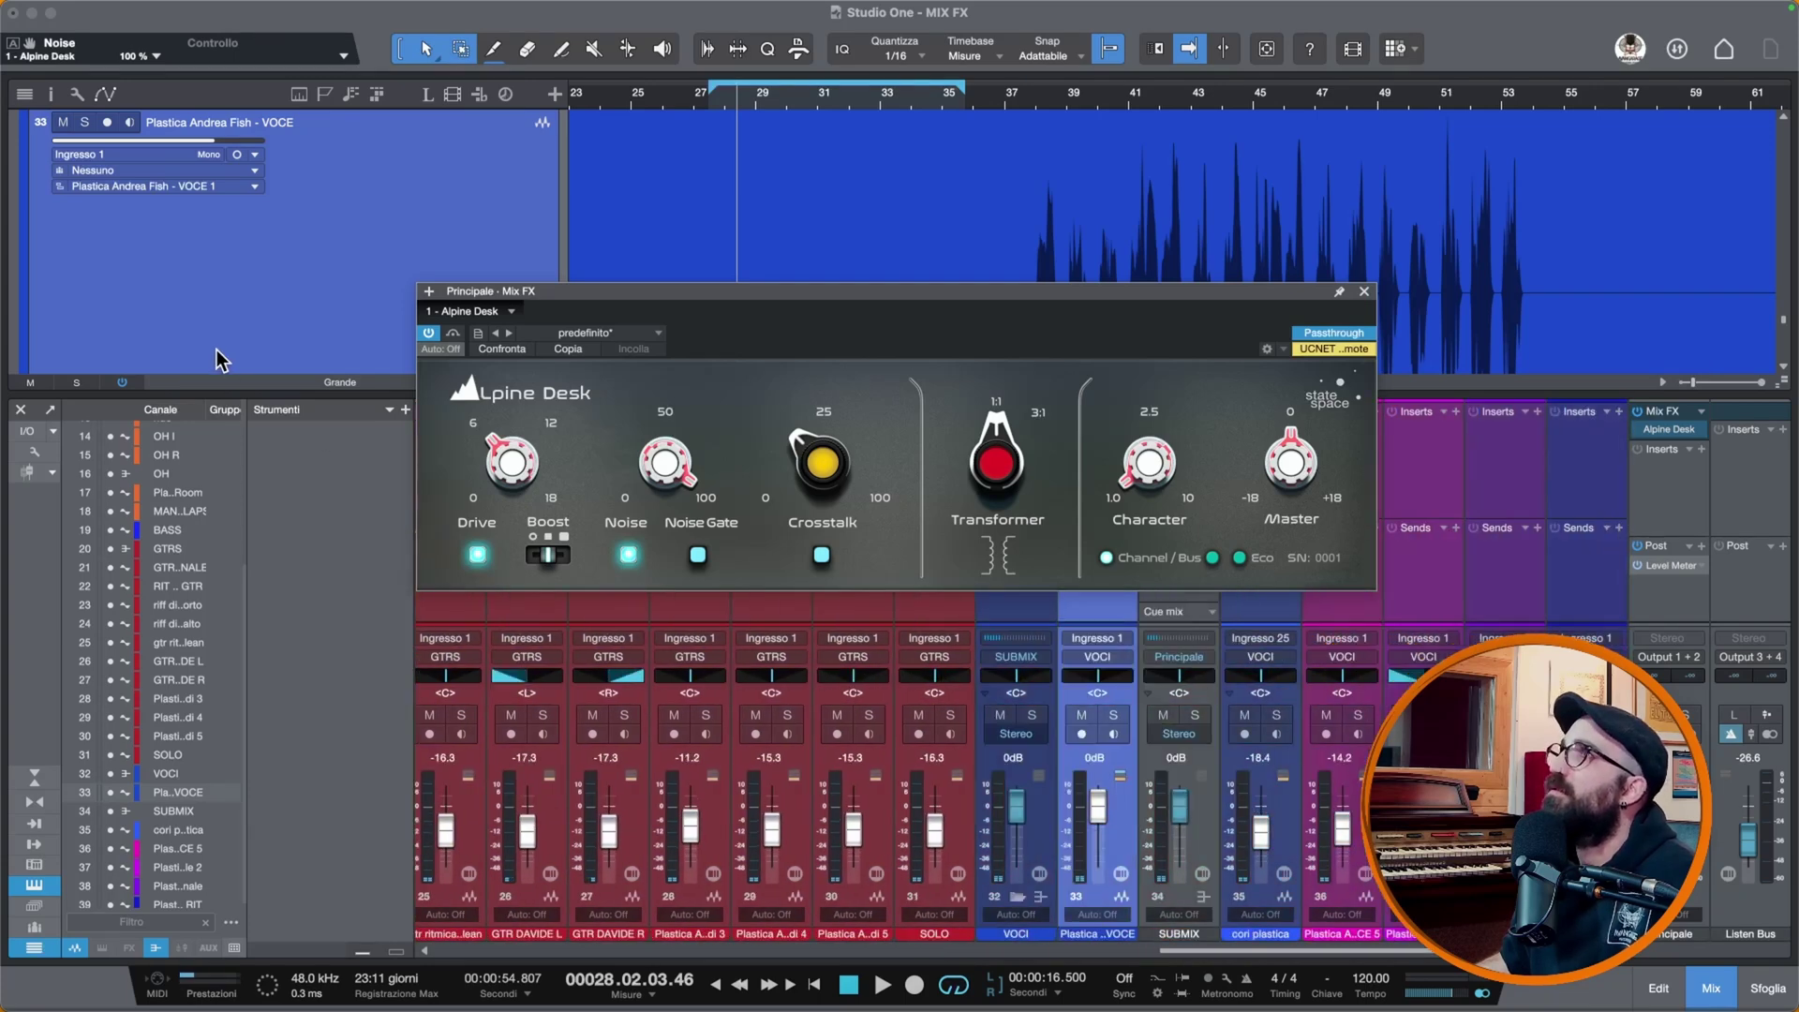
left_click(430, 334)
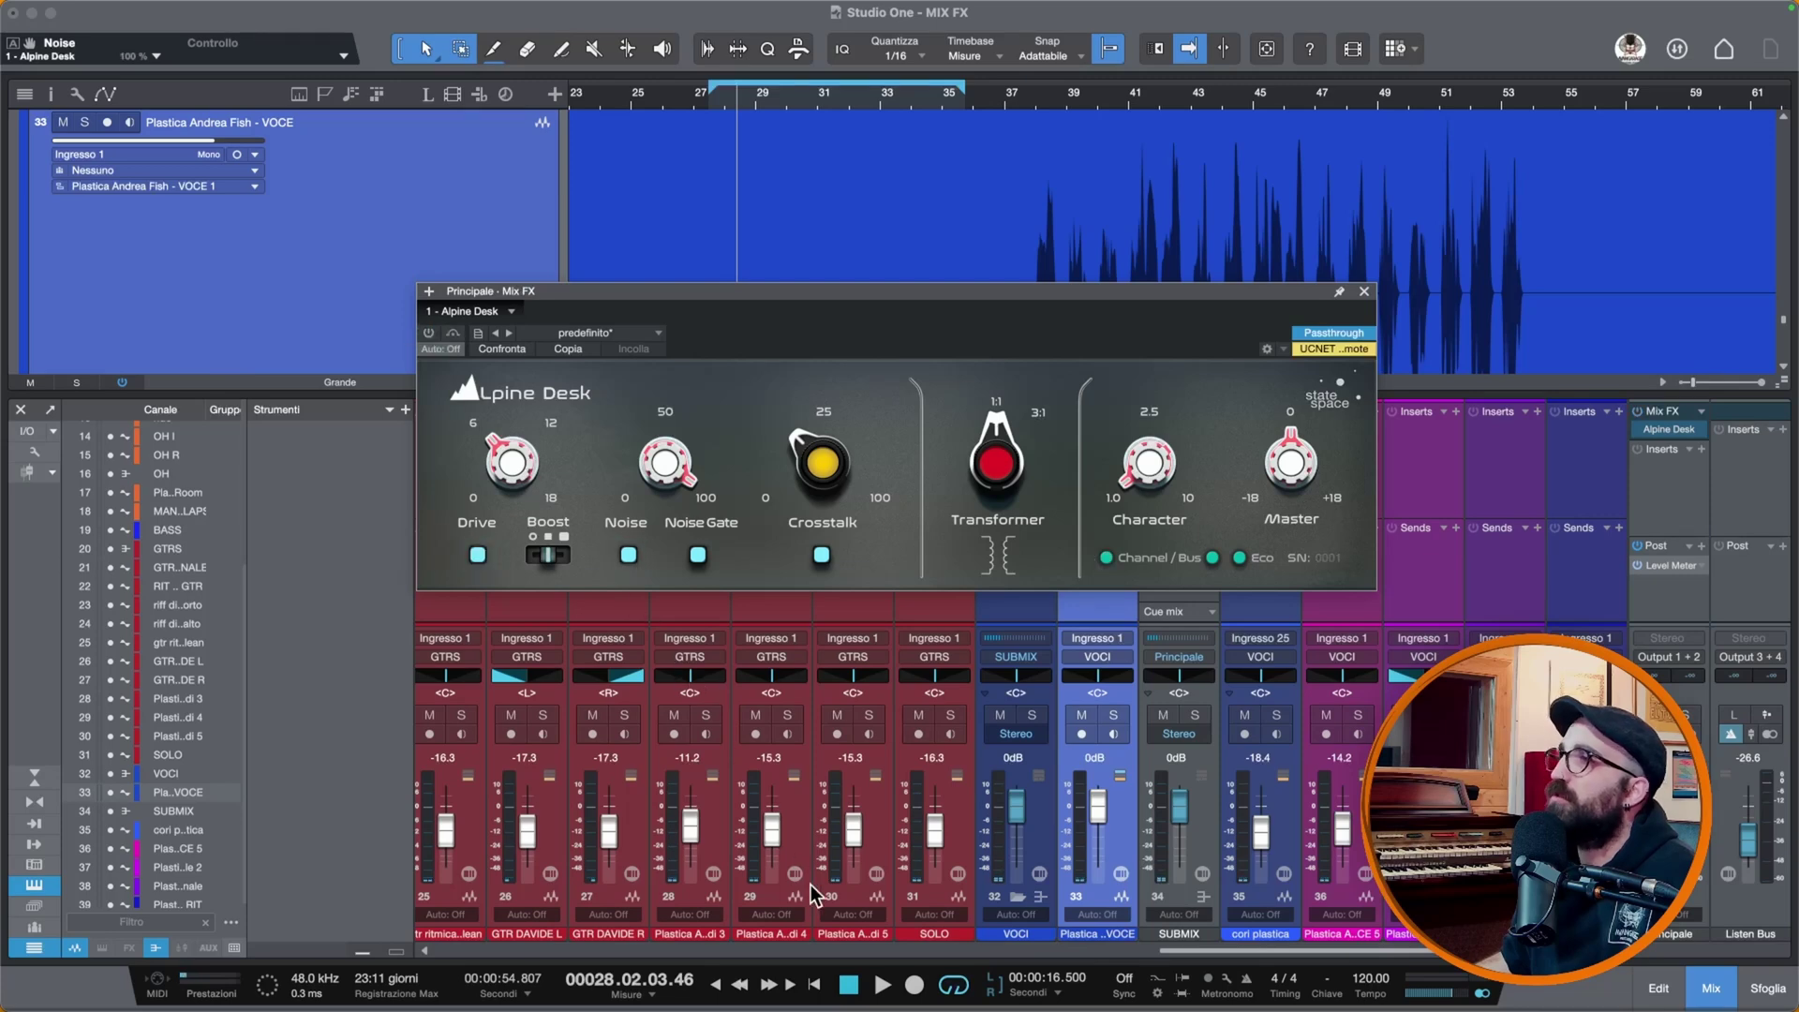
left_click(430, 334)
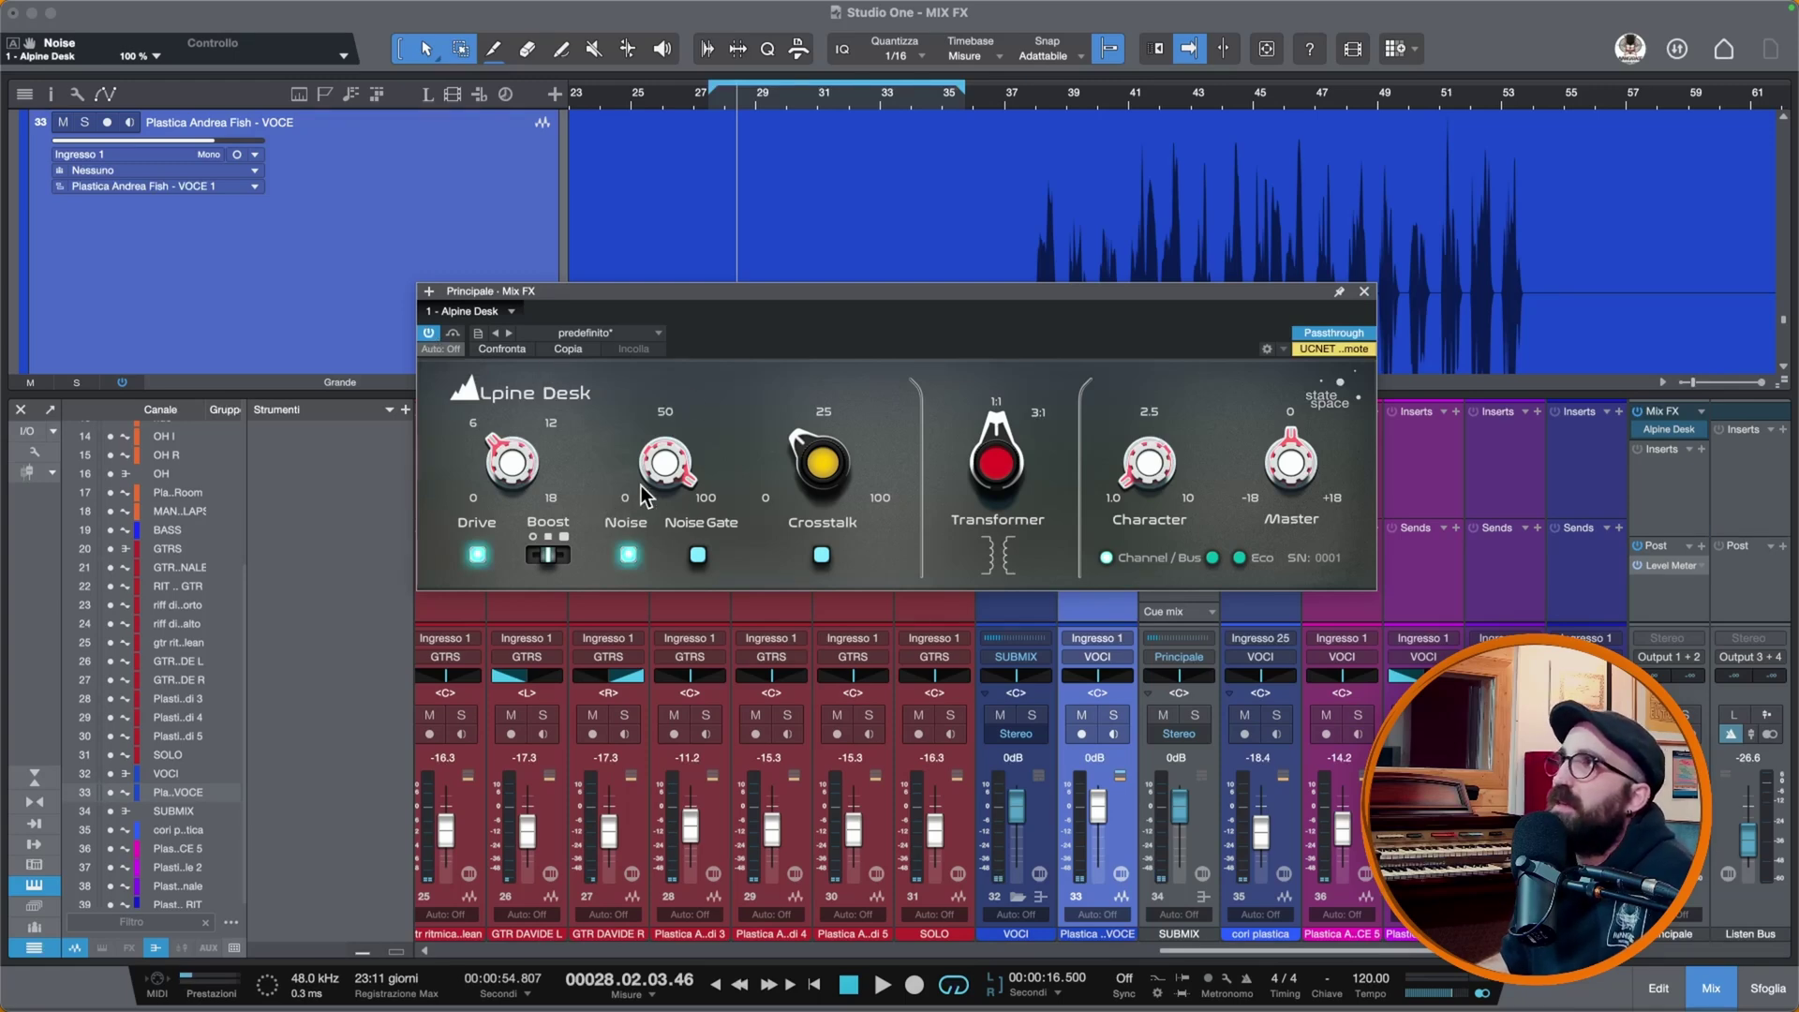
left_click_drag(674, 447, 639, 649)
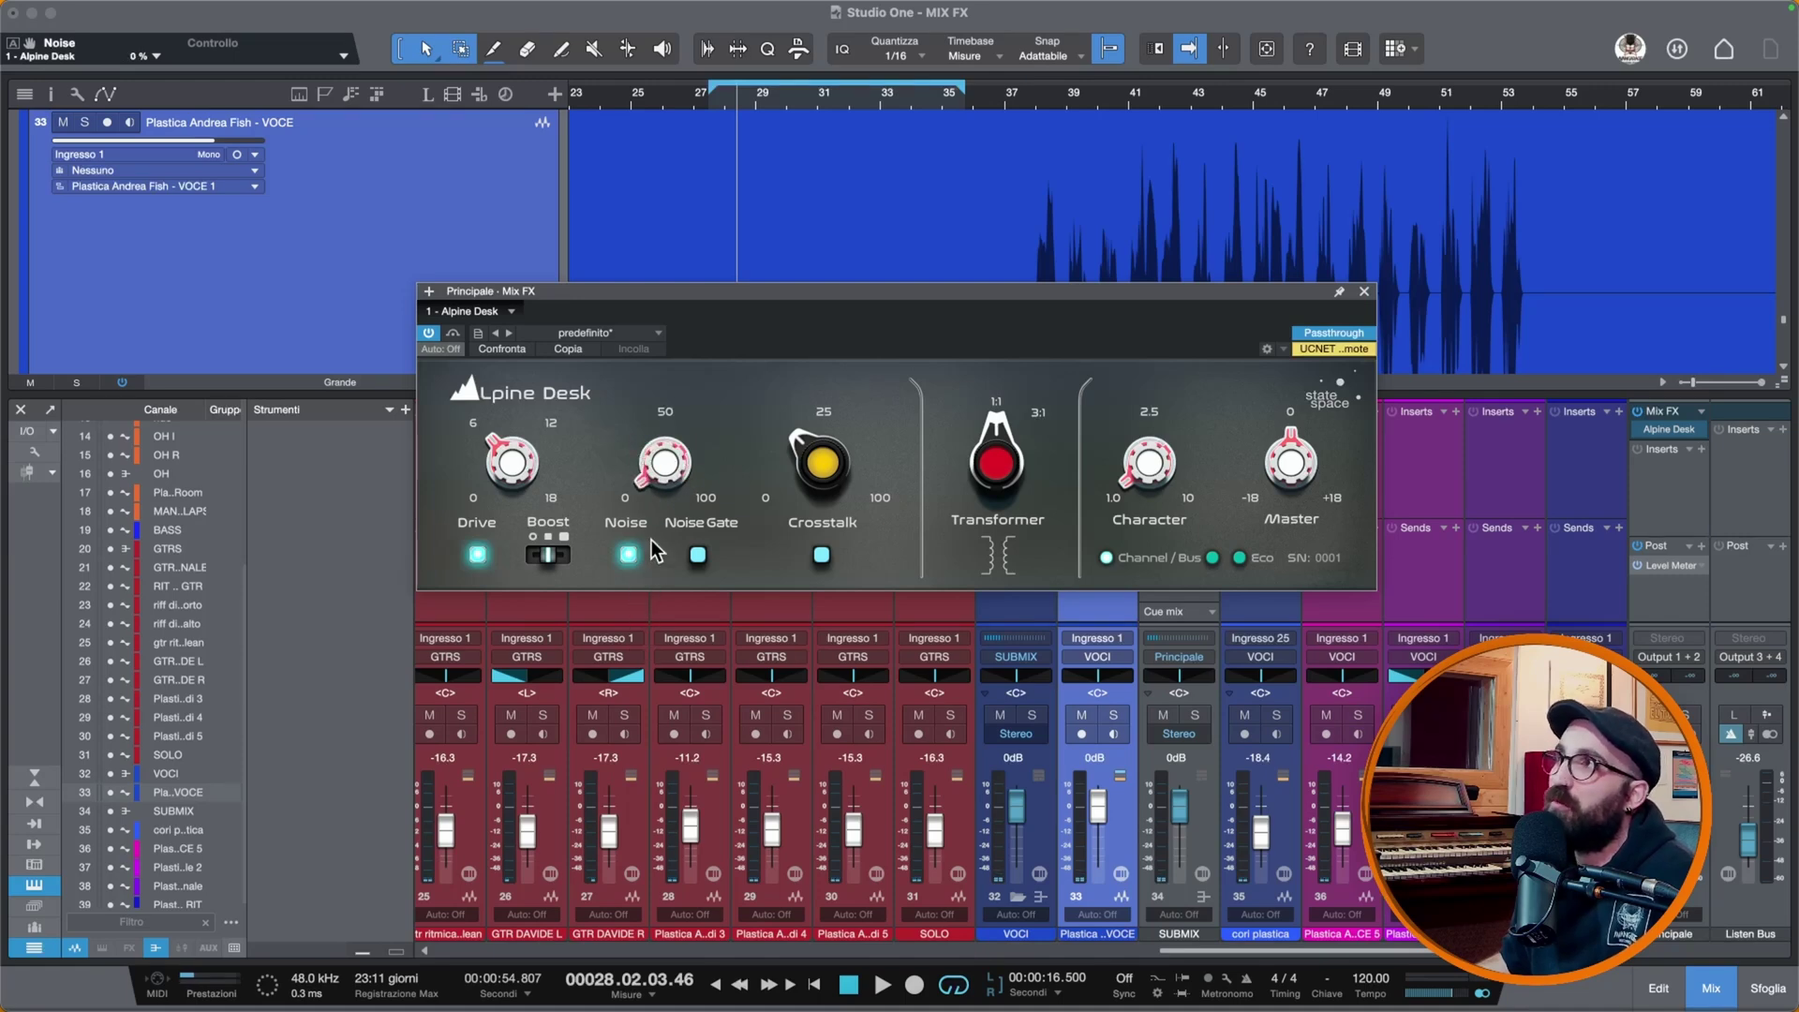
left_click(626, 556)
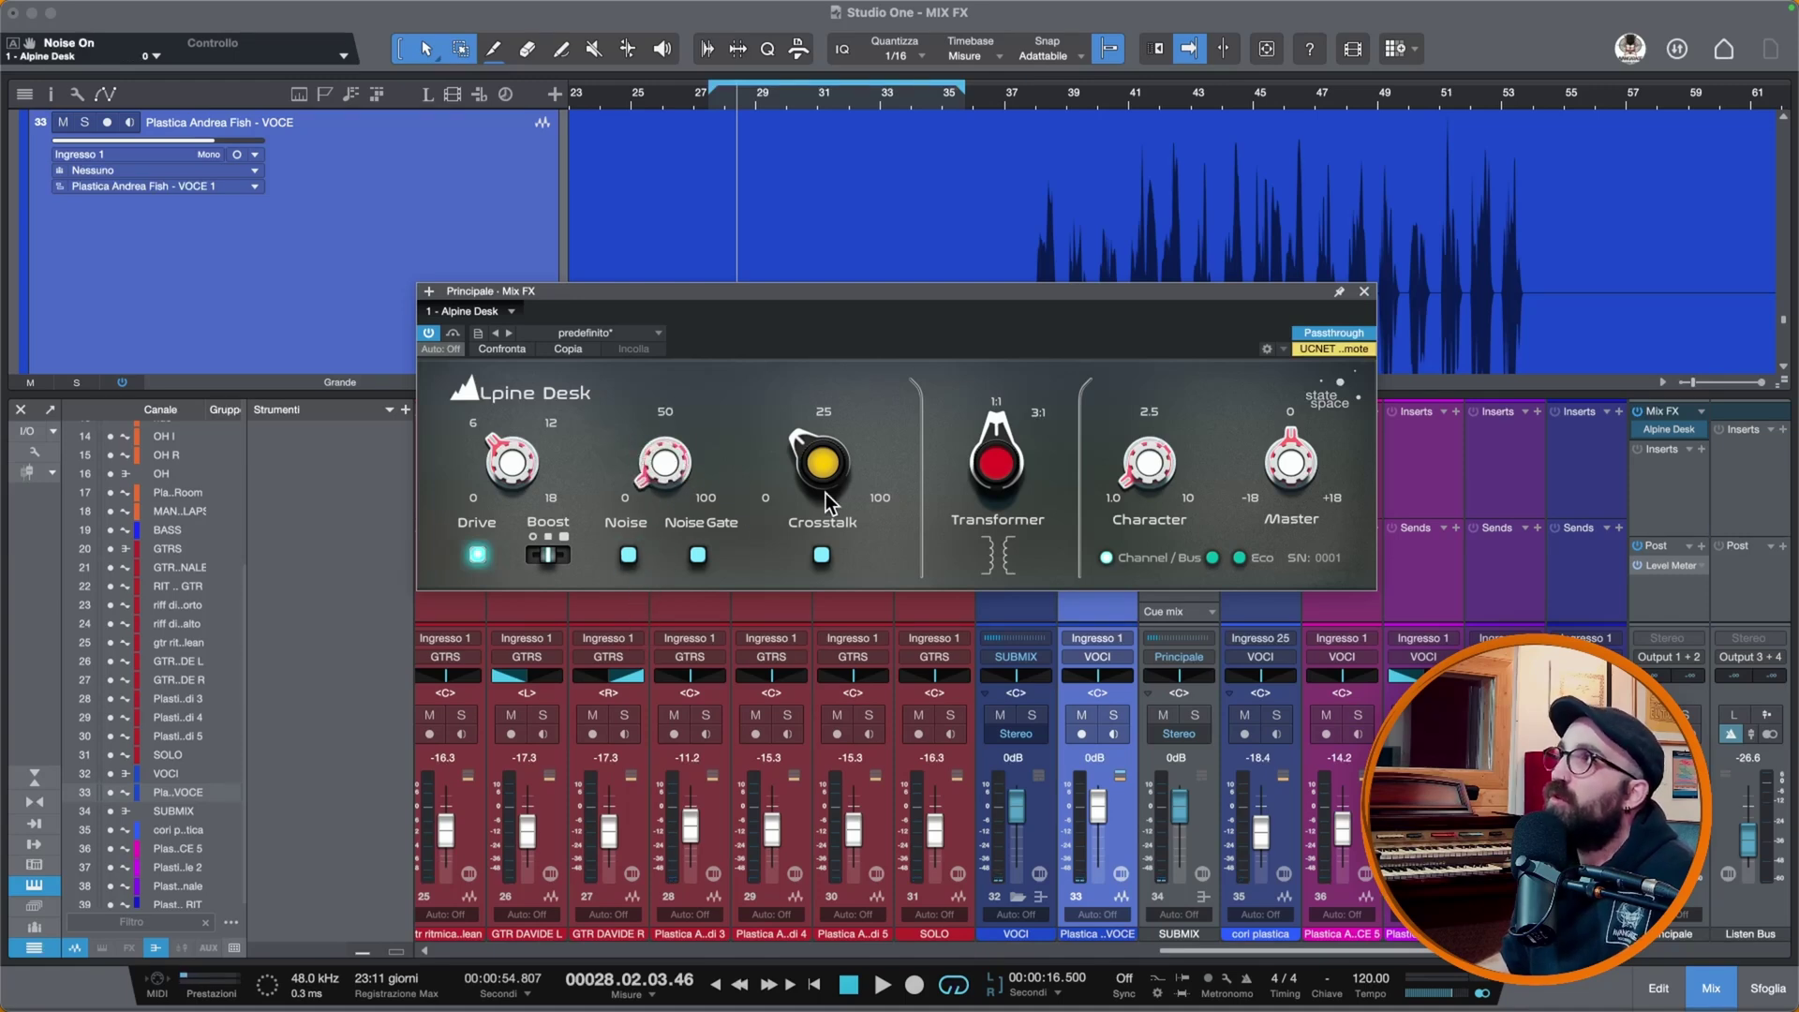
Step: Enable Alpine Desk's Crosstalk and return the playhead to the loop start at bar 27
left_click(824, 556)
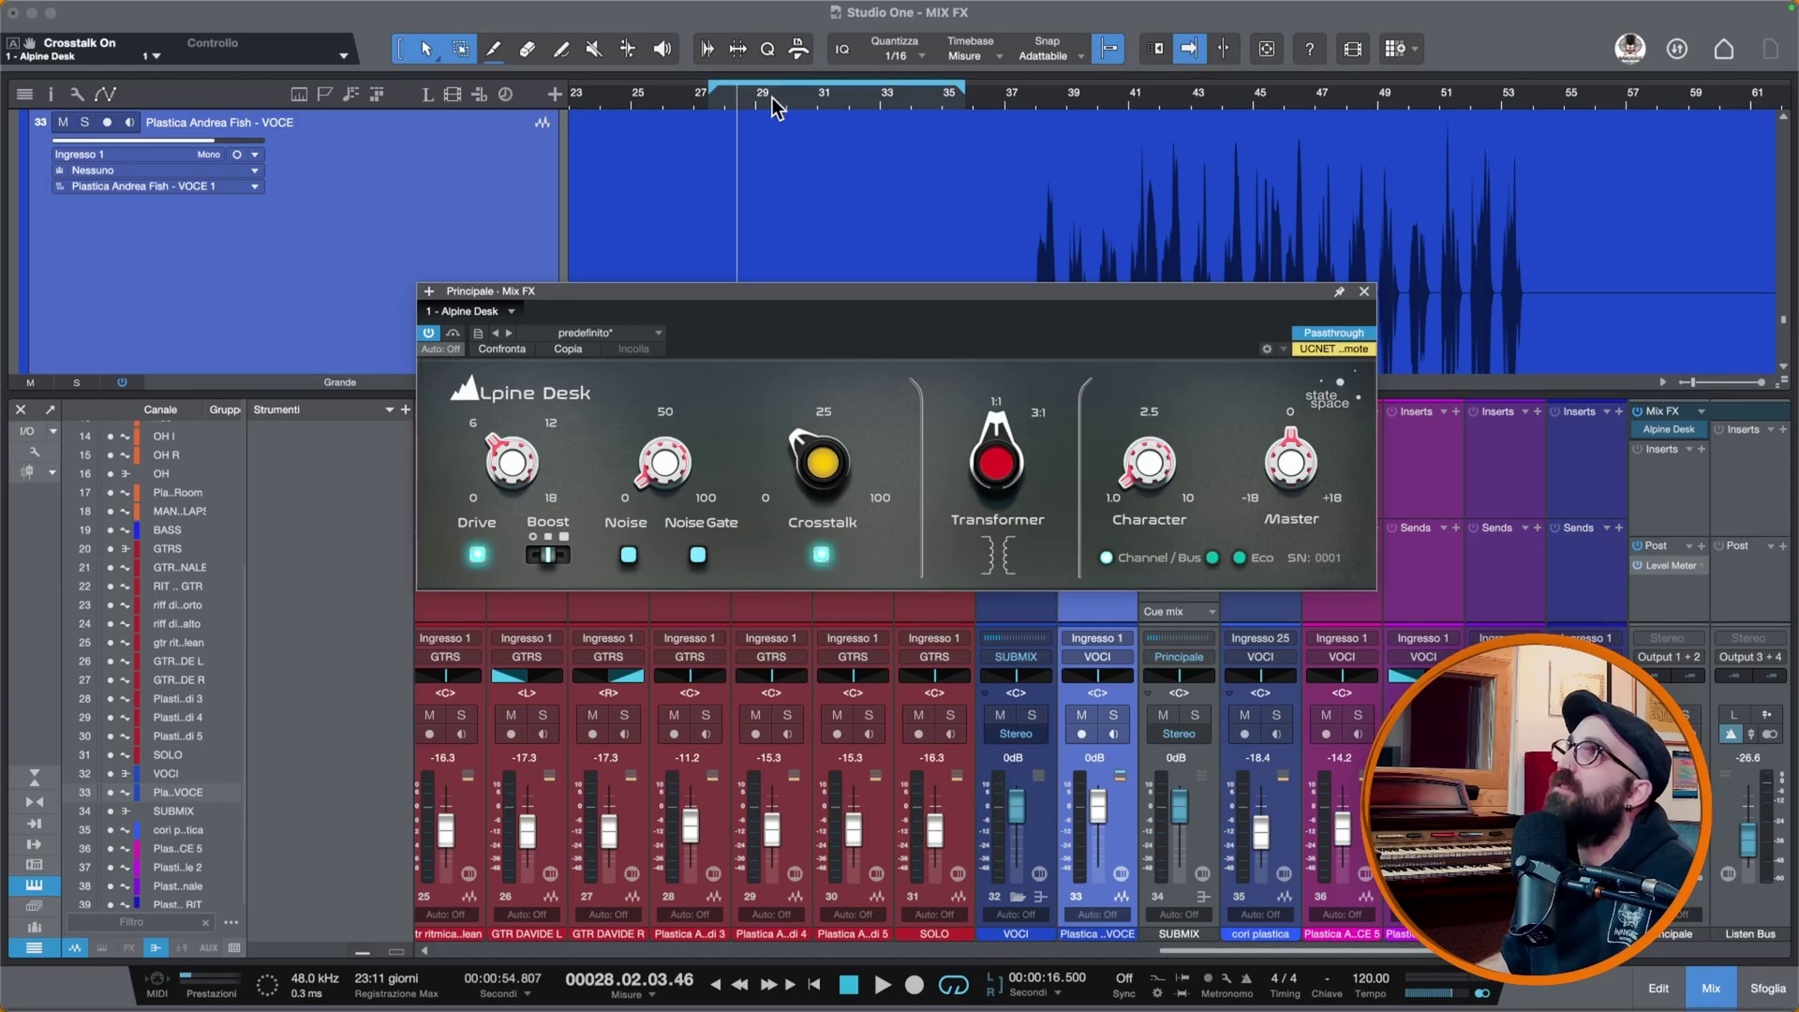
scroll(776, 115, "left", 3)
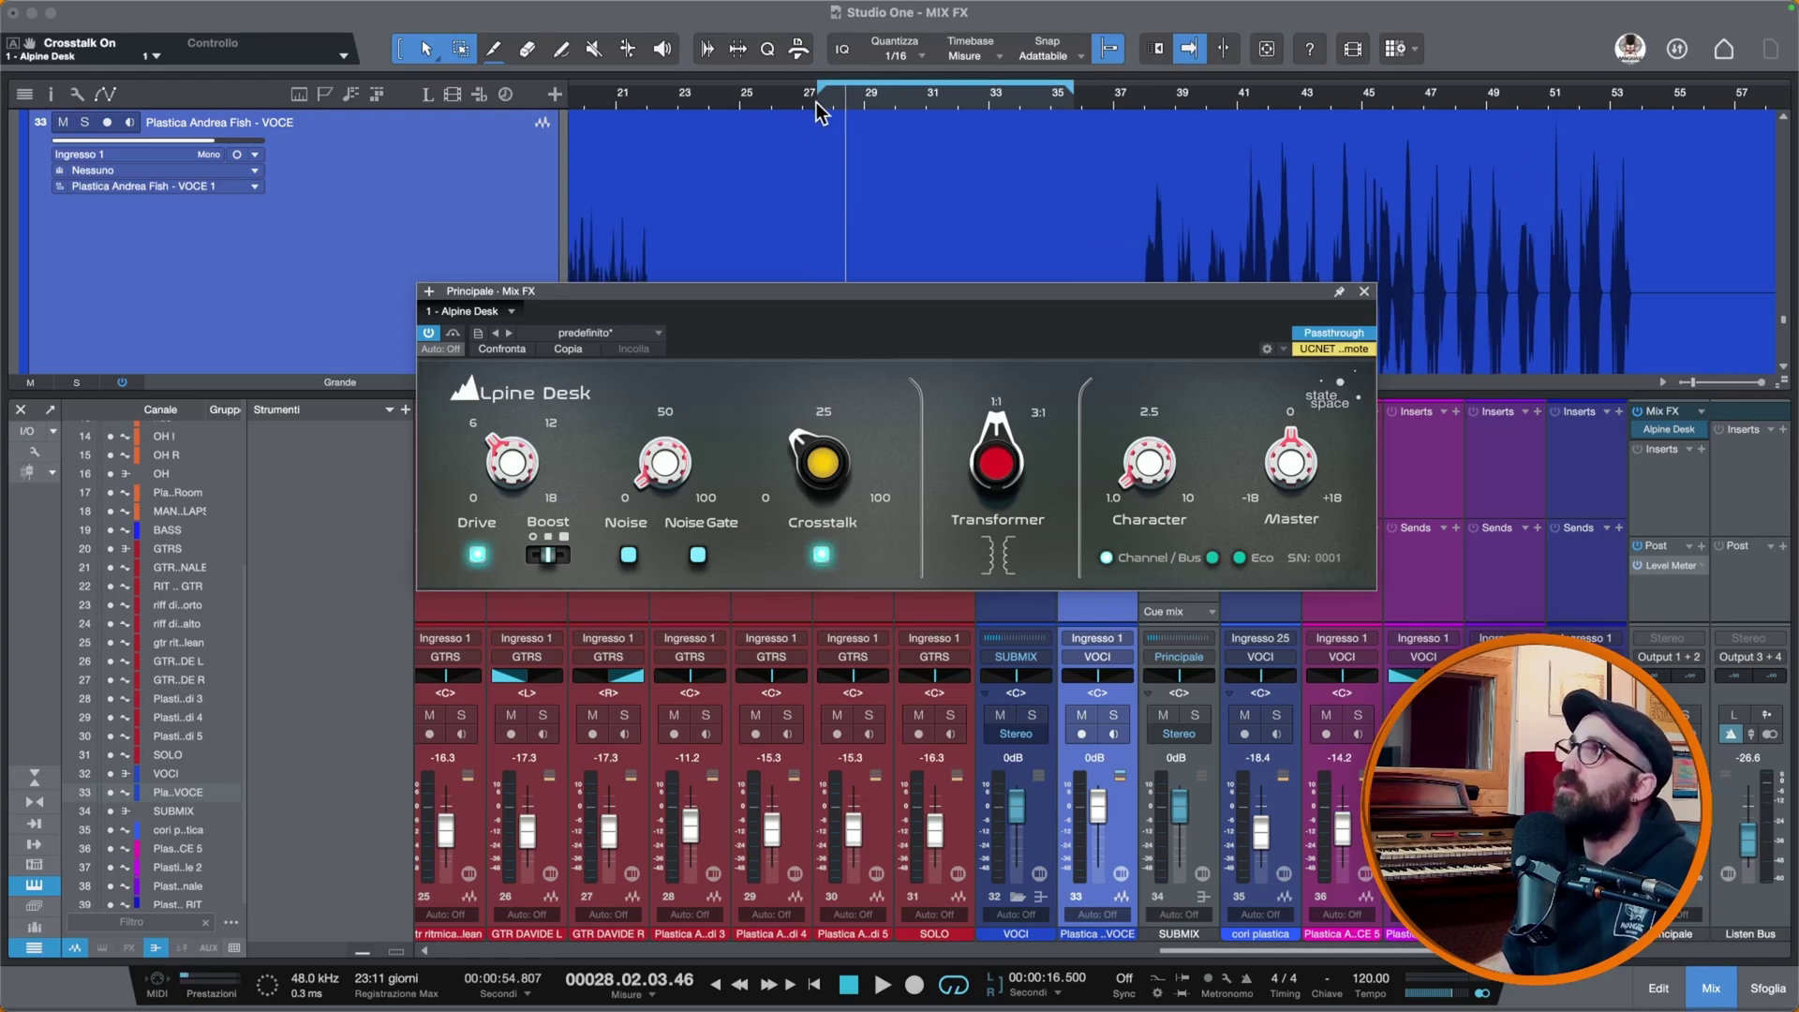
left_click(817, 111)
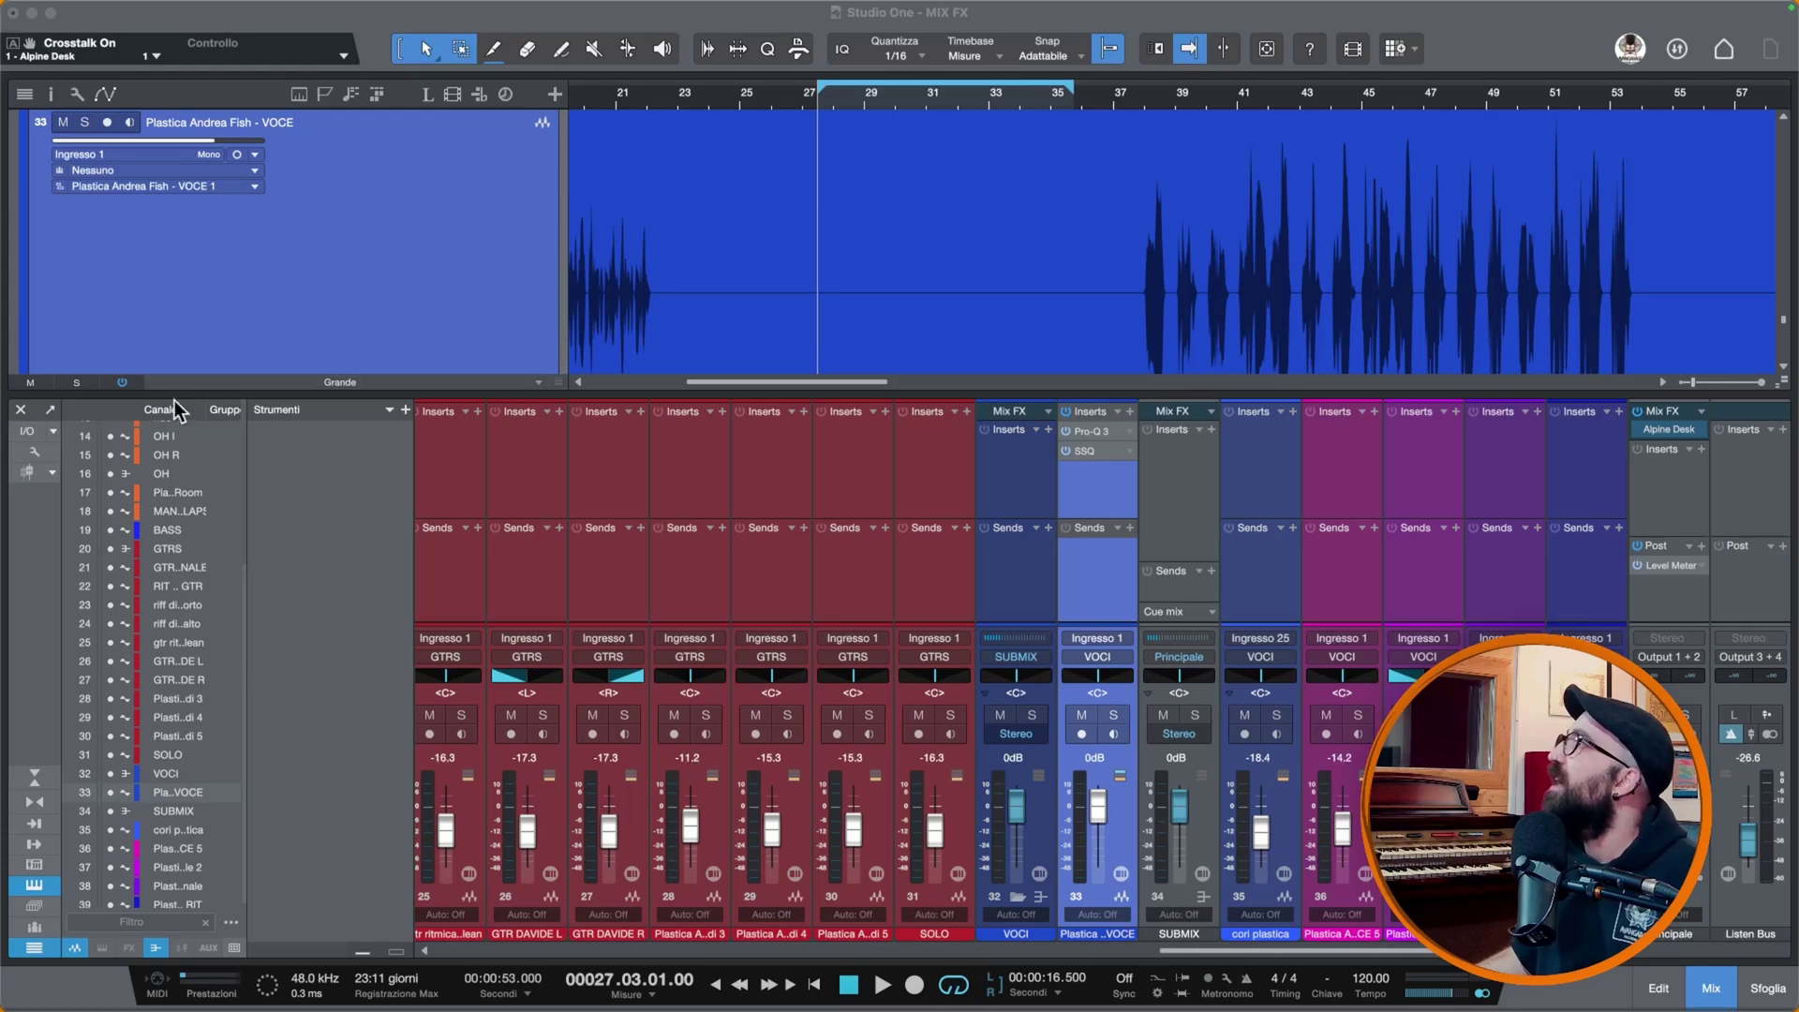
Step: Select the SUBMIX channel, move the Alpine Desk window clear of its strip, and lower Crosstalk to 0%
left_click(1151, 581)
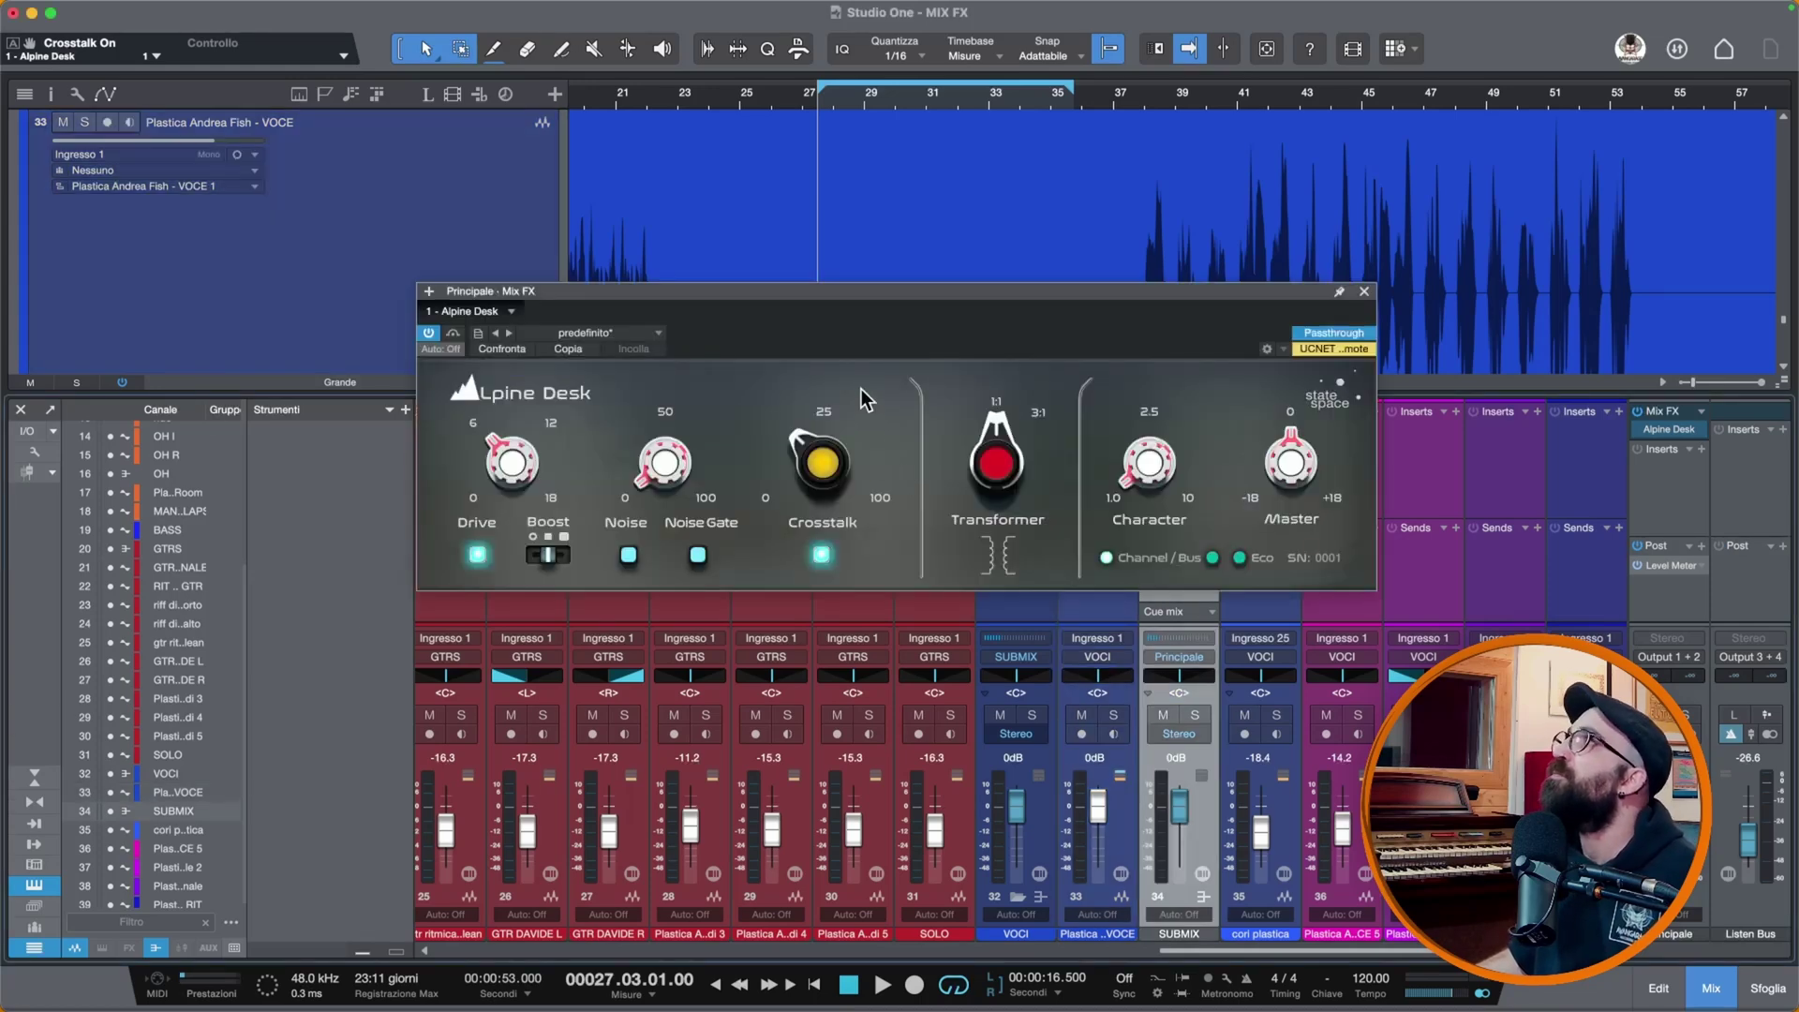
left_click_drag(823, 296, 590, 325)
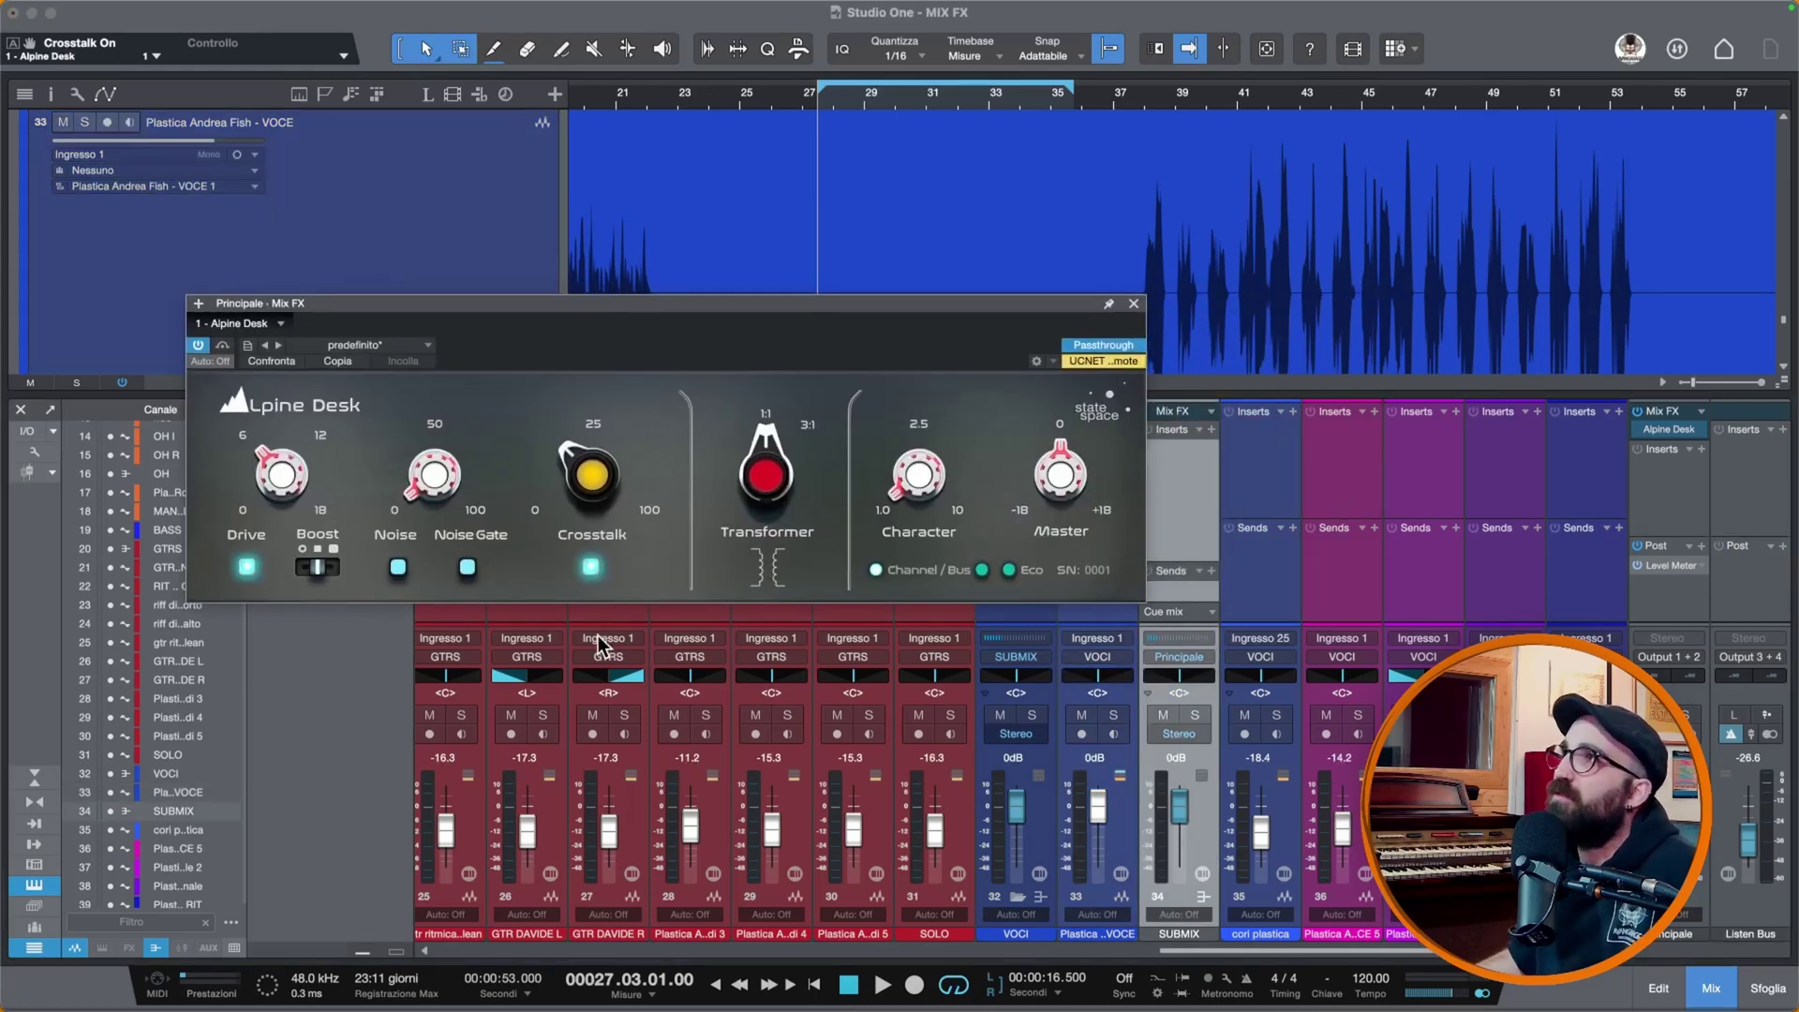
left_click_drag(588, 485, 571, 573)
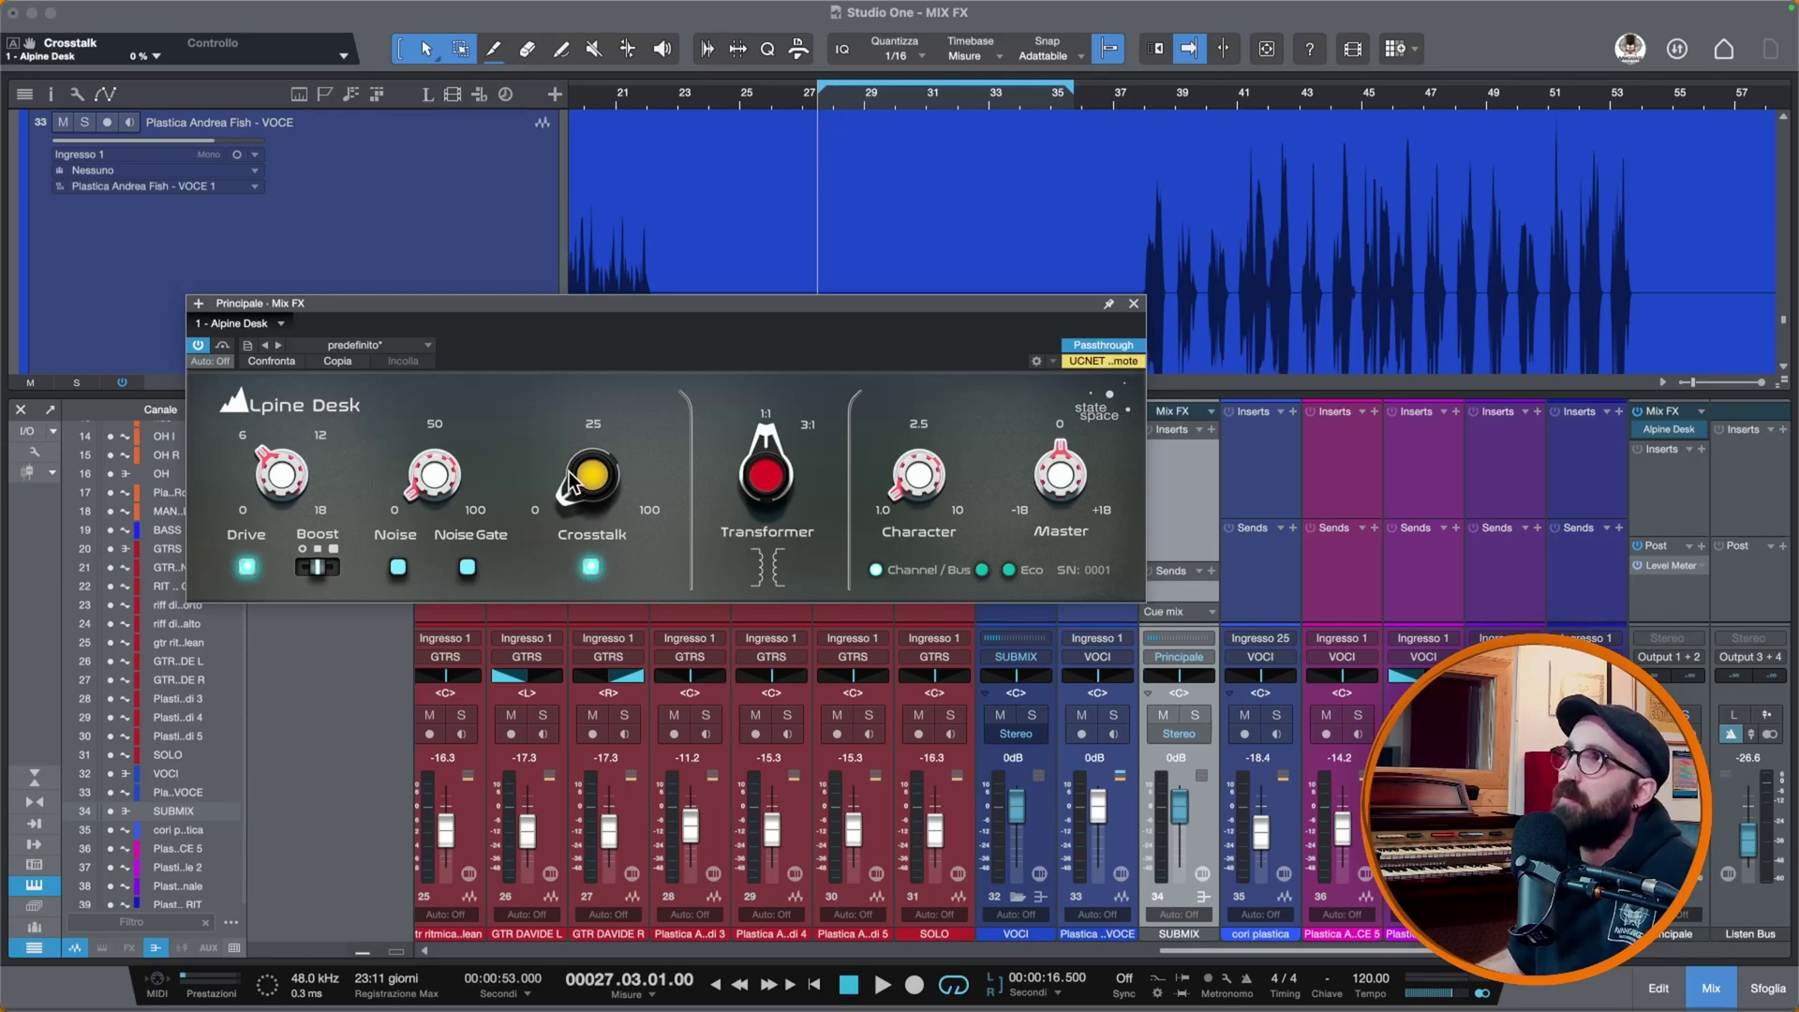
Step: Play the loop with Crosstalk raised to about 24% and compare it with the effect bypassed
key("space")
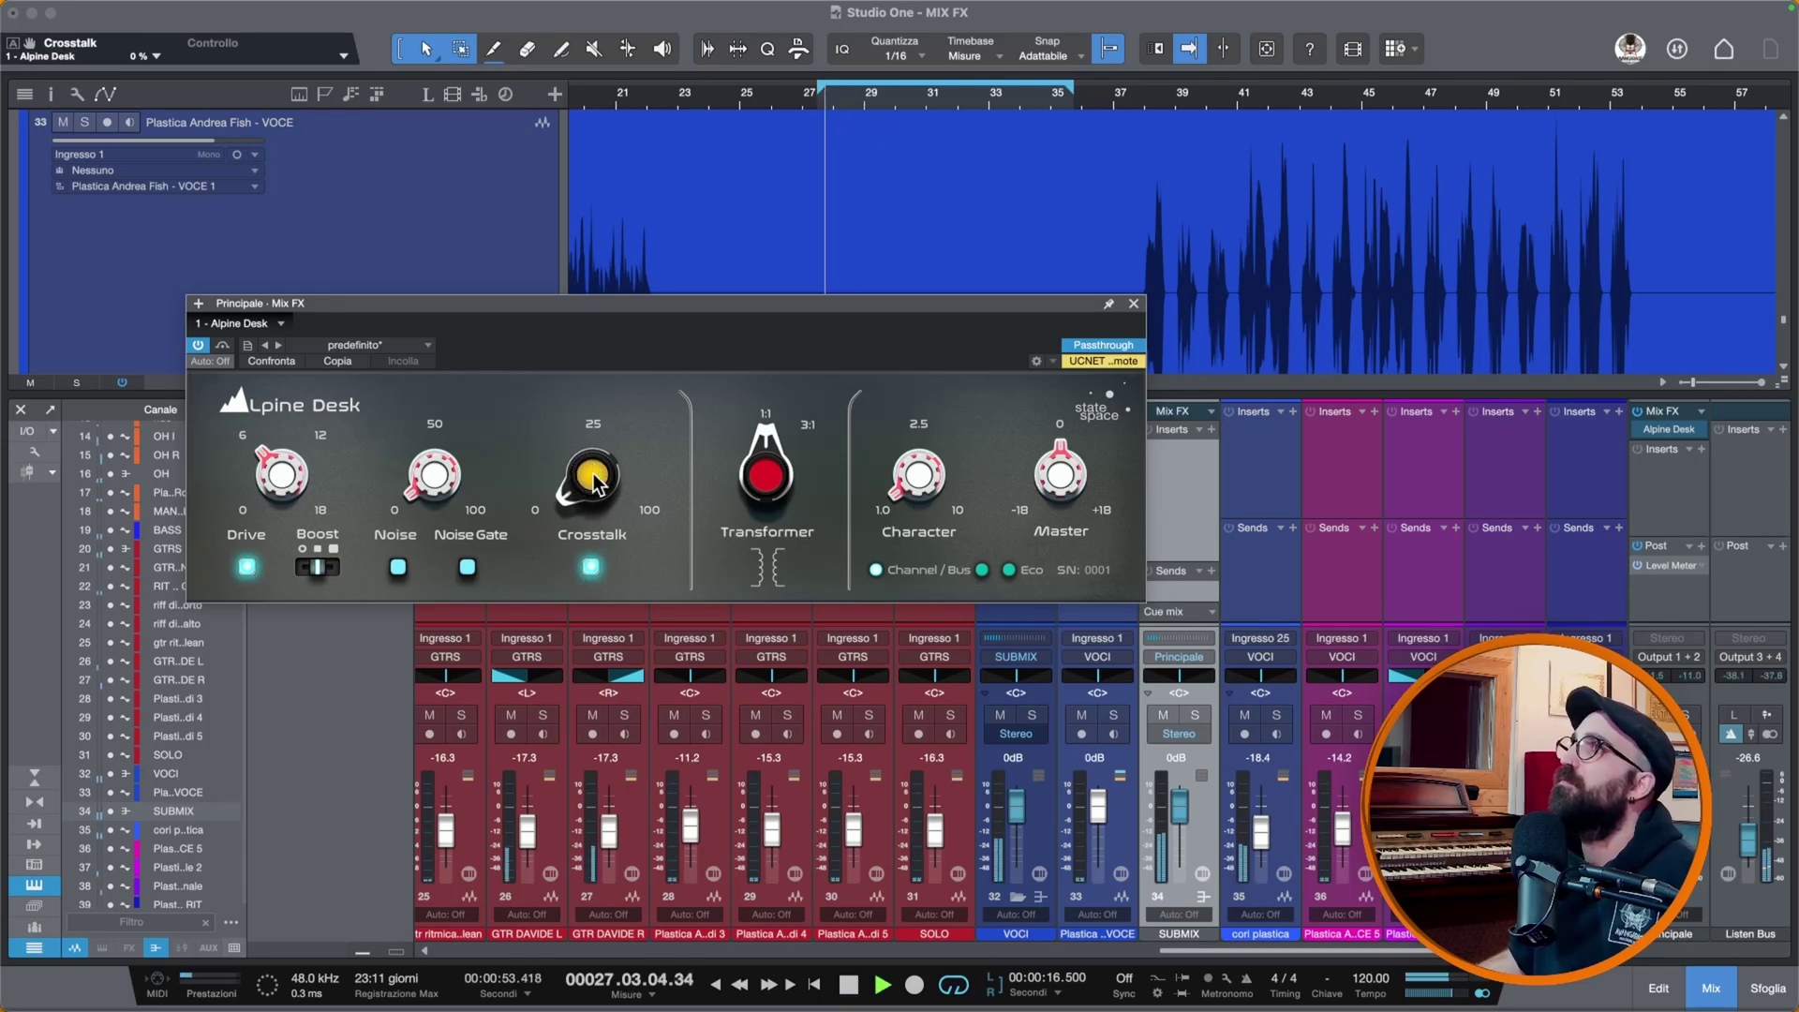
left_click_drag(591, 475, 594, 390)
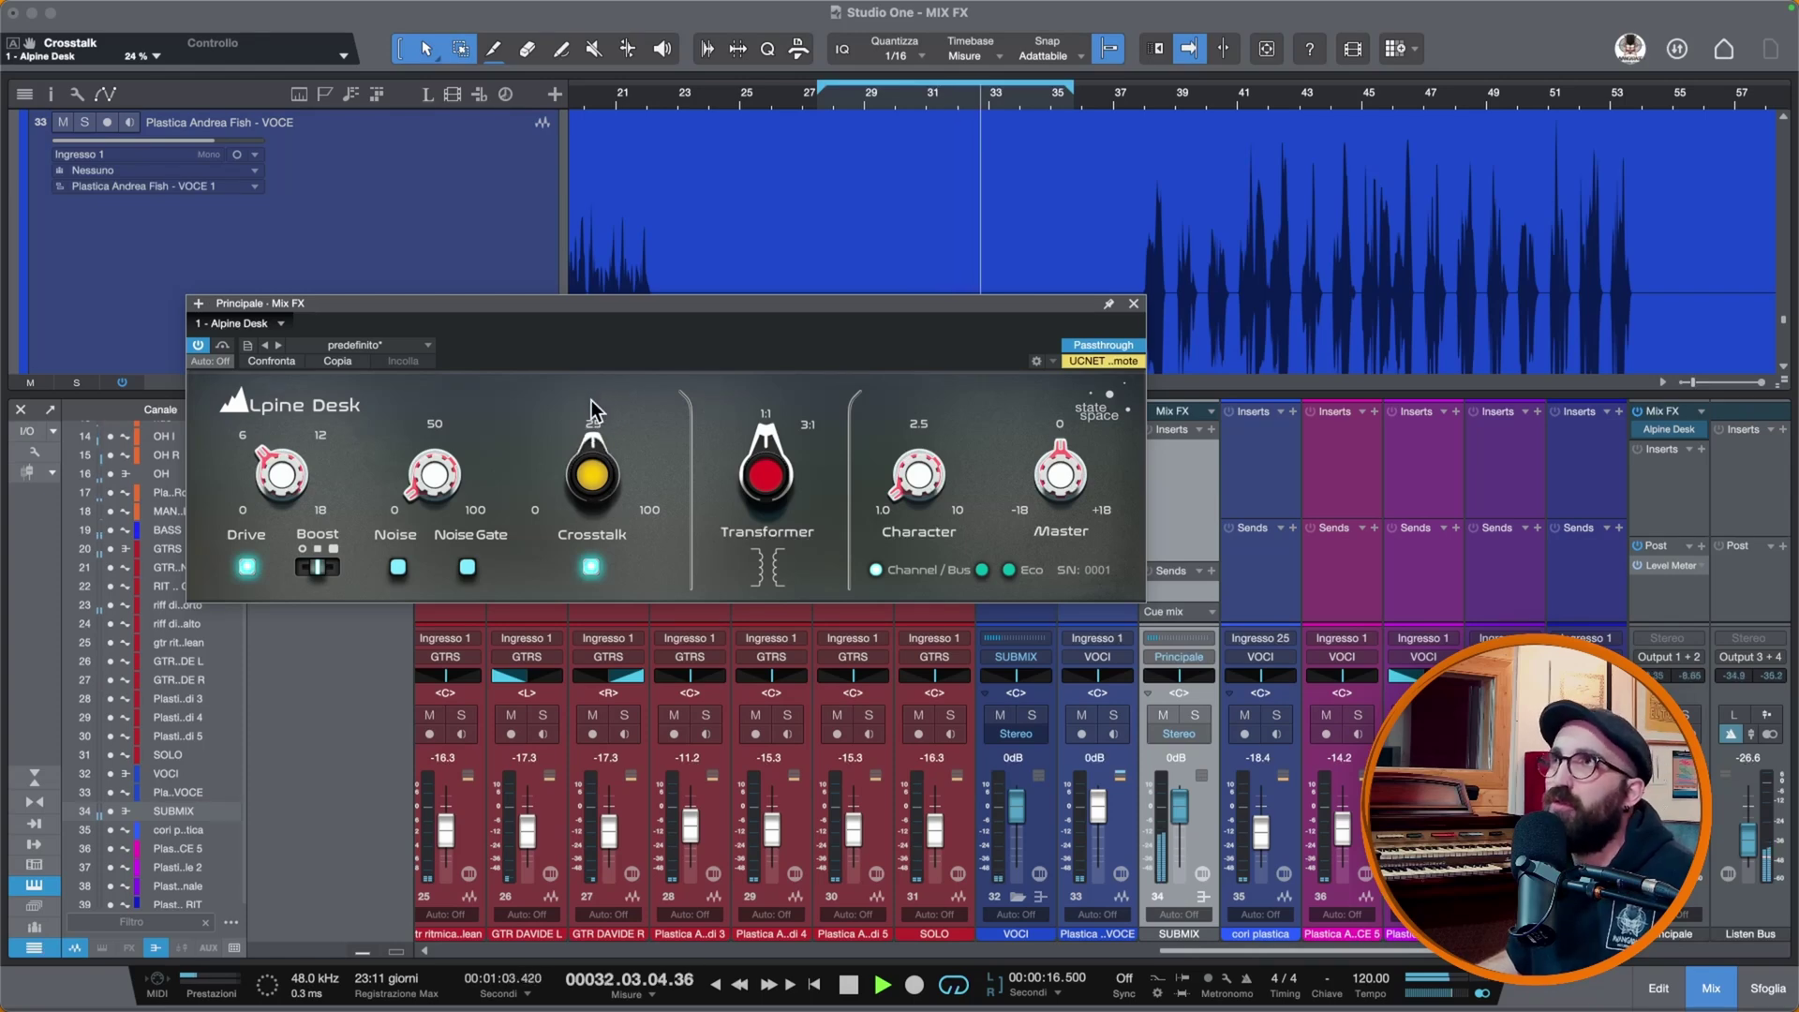
left_click(198, 346)
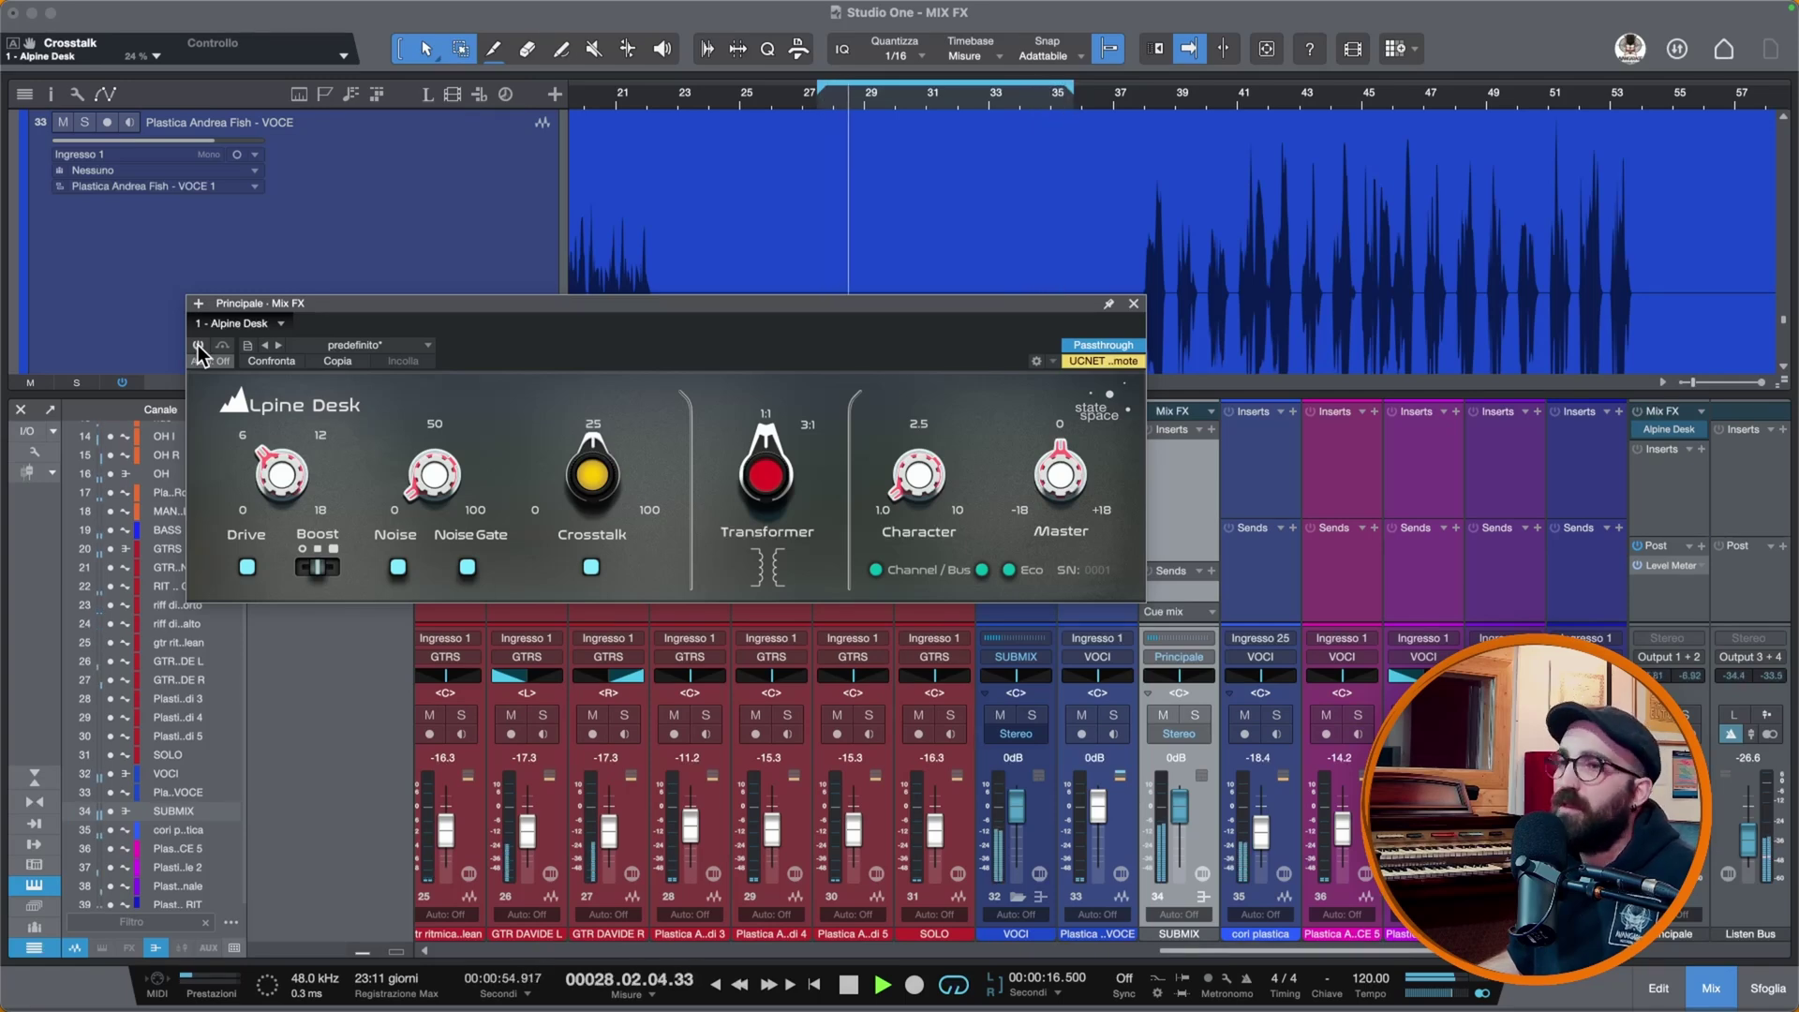
left_click(198, 345)
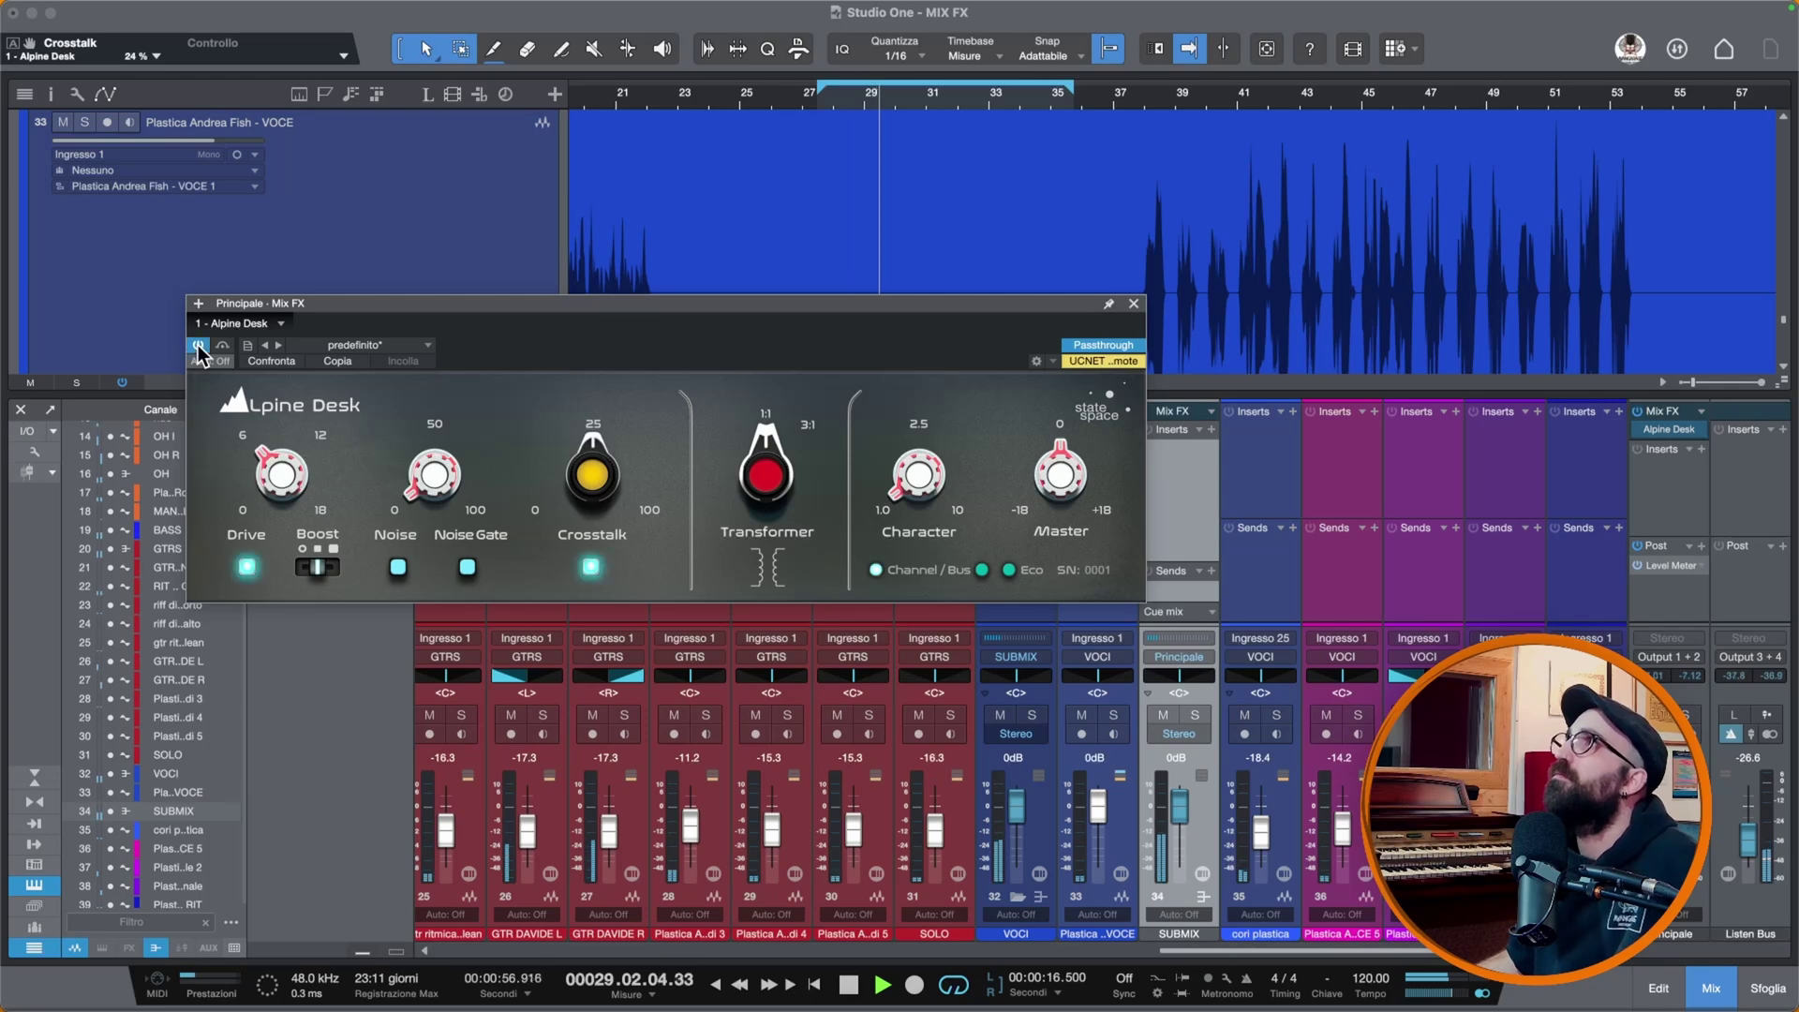
Step: Extend the loop start back to about bar 23 and raise Crosstalk to 100% during playback
left_click(696, 110)
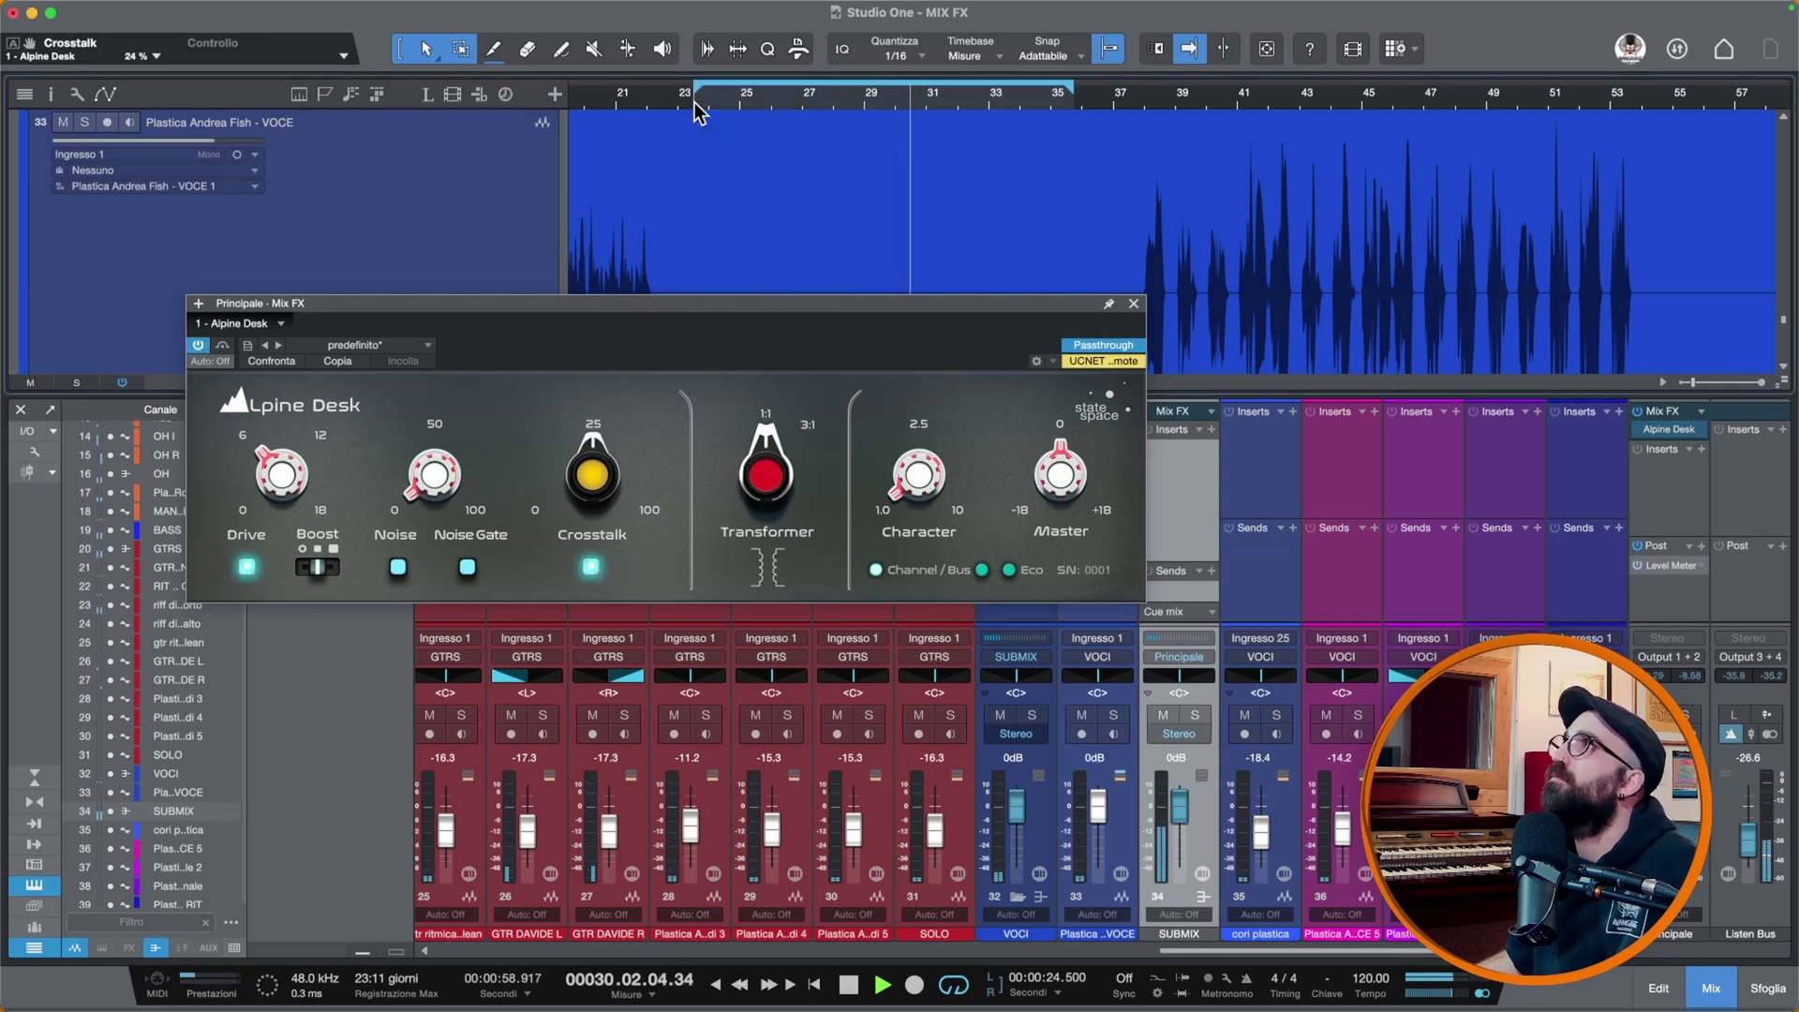
left_click(579, 483)
left_click_drag(579, 484, 579, 397)
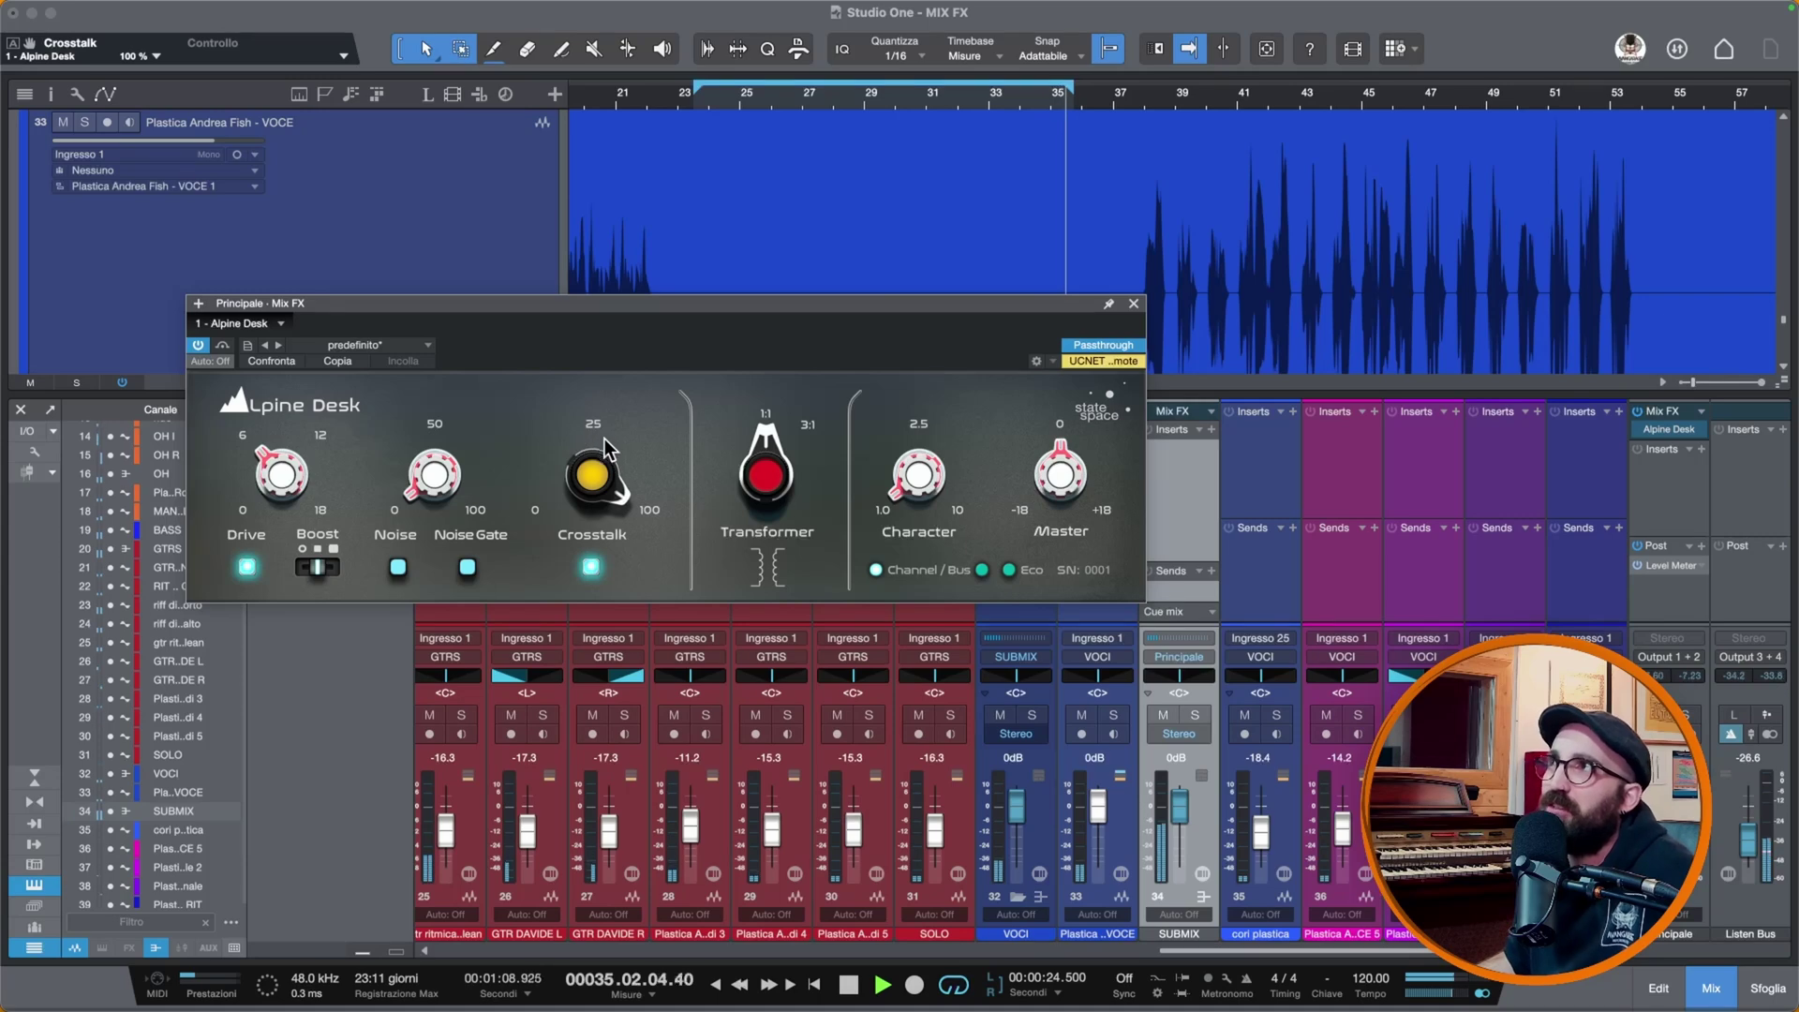
Step: Stop playback, lower Crosstalk to about 9%, and return the playhead to the start of the extended loop
key("space")
left_click_drag(598, 485, 579, 594)
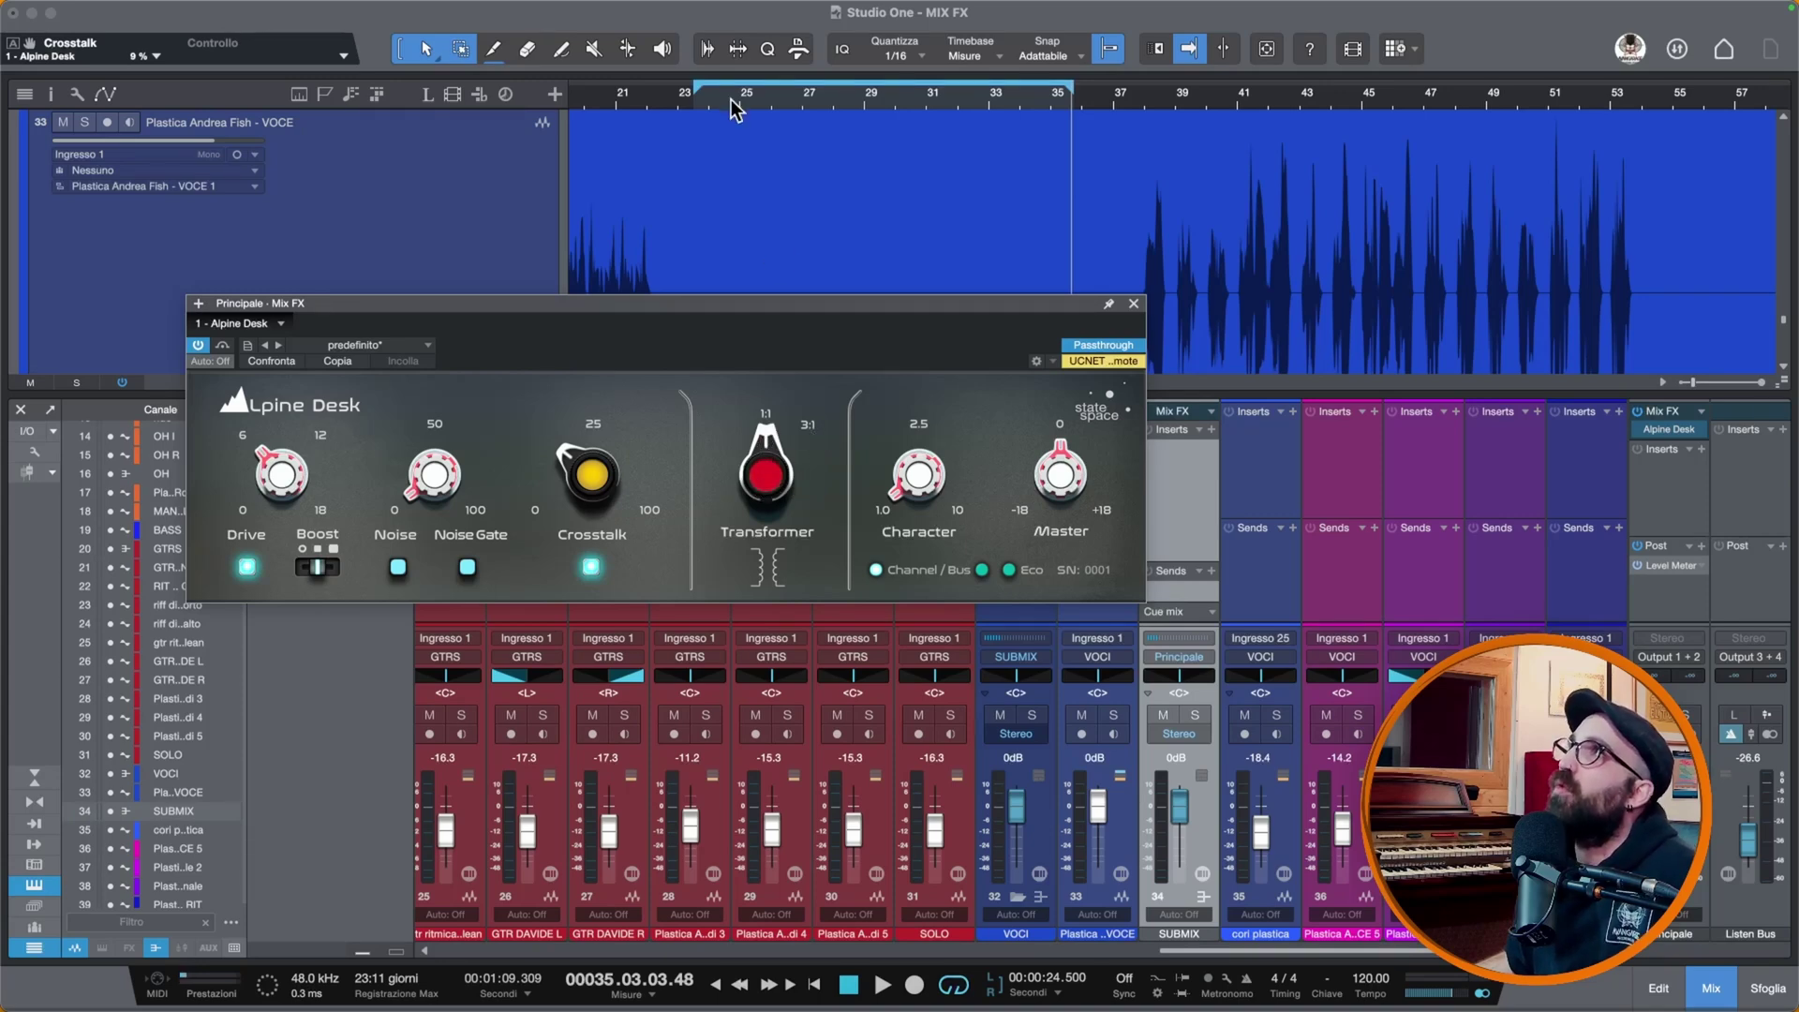
left_click(695, 104)
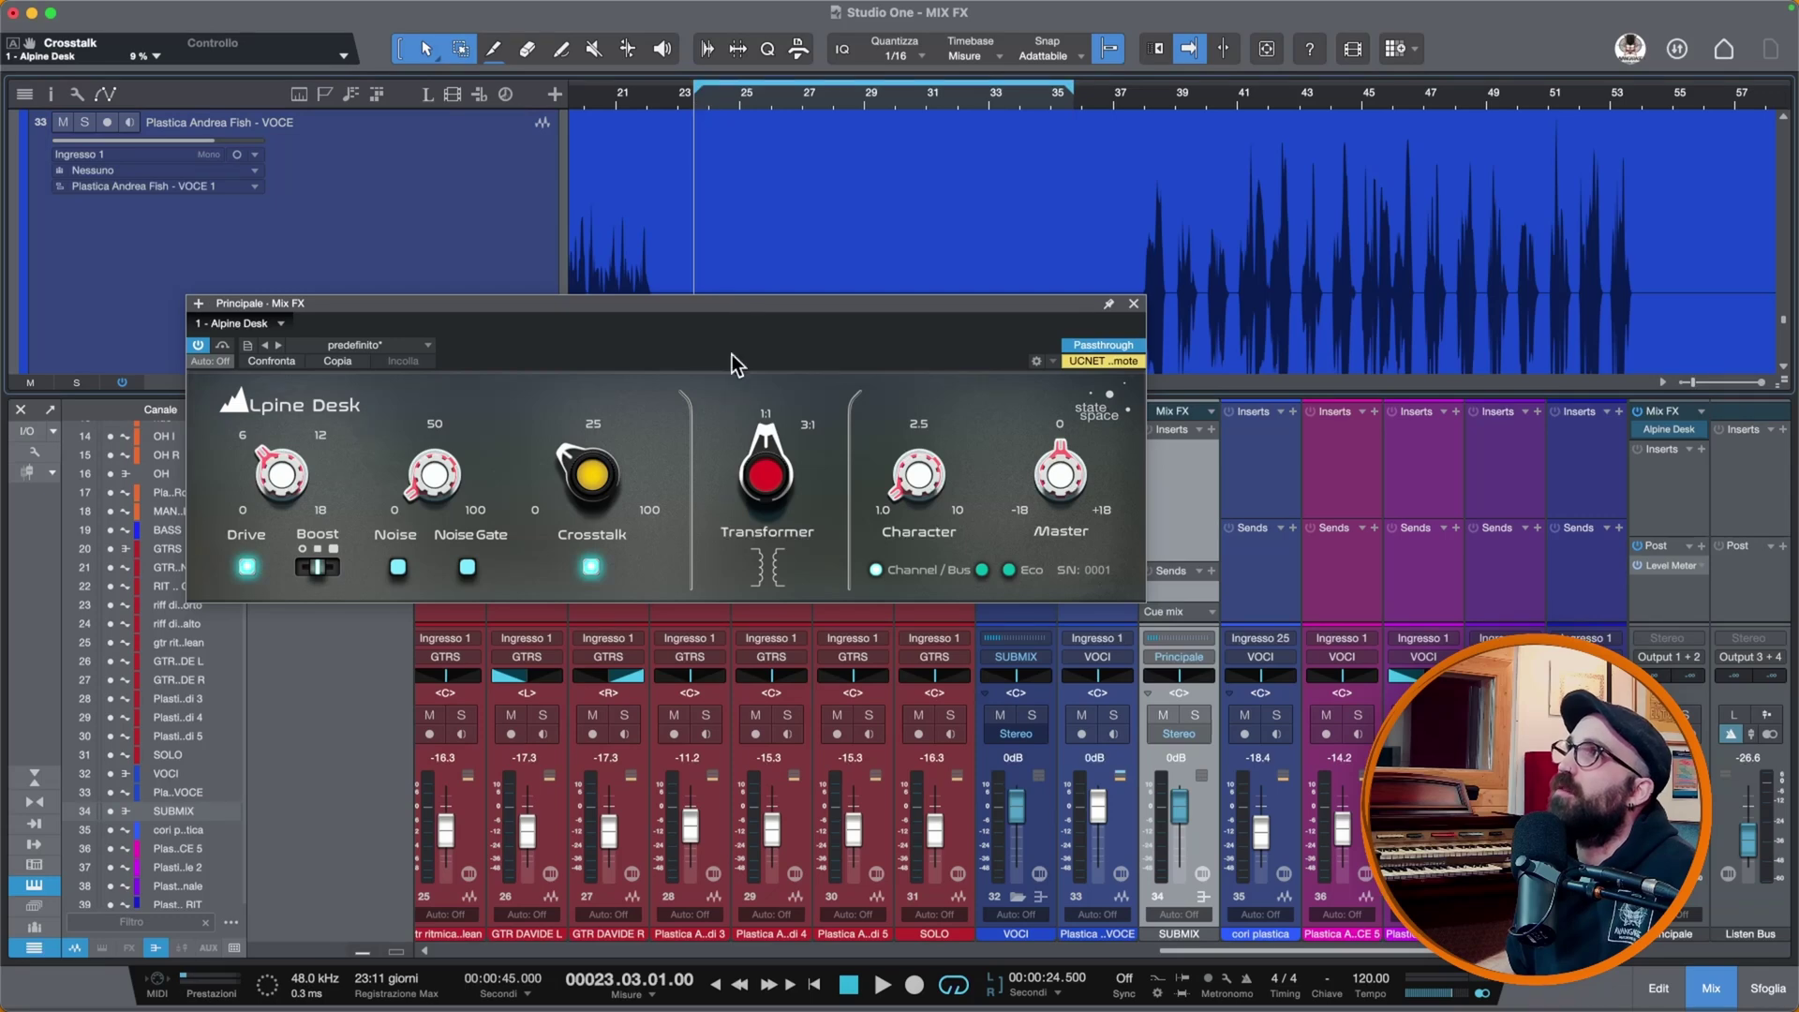
Step: Audition the Transformer at 3:1 against 1:1 over the loop, ending on 3:1, and stop playback
key("space")
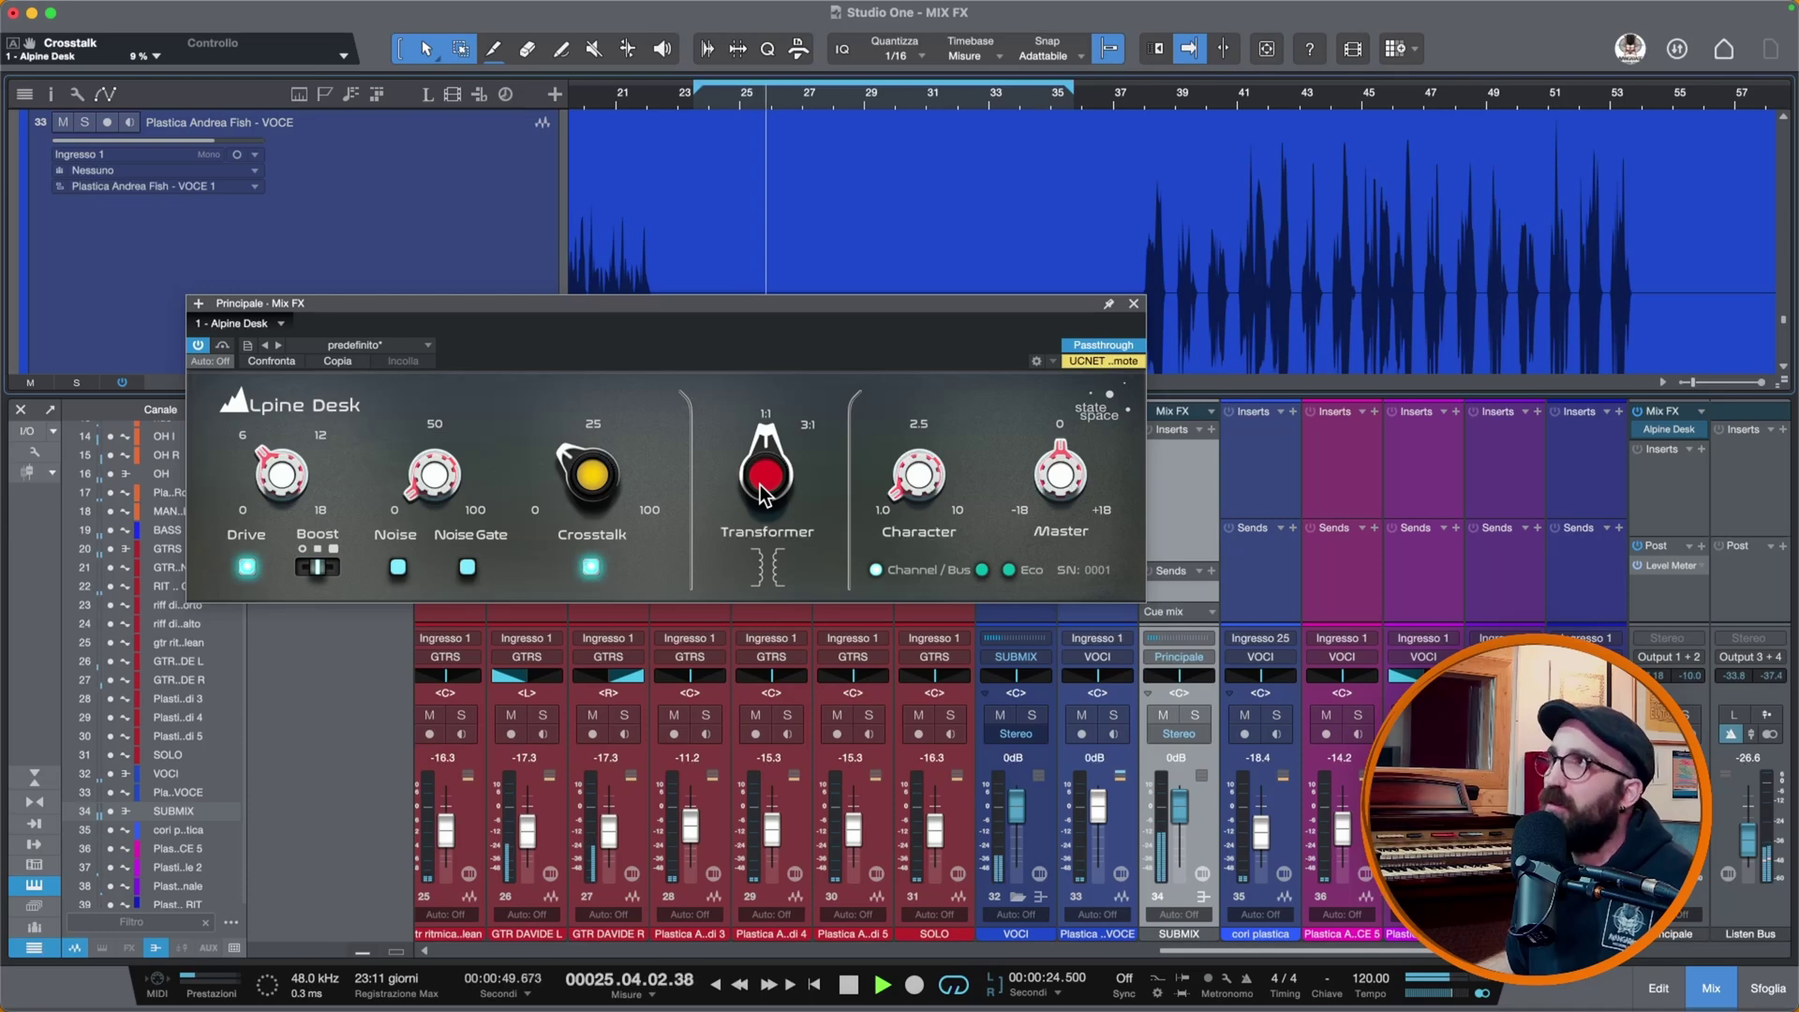
left_click(763, 491)
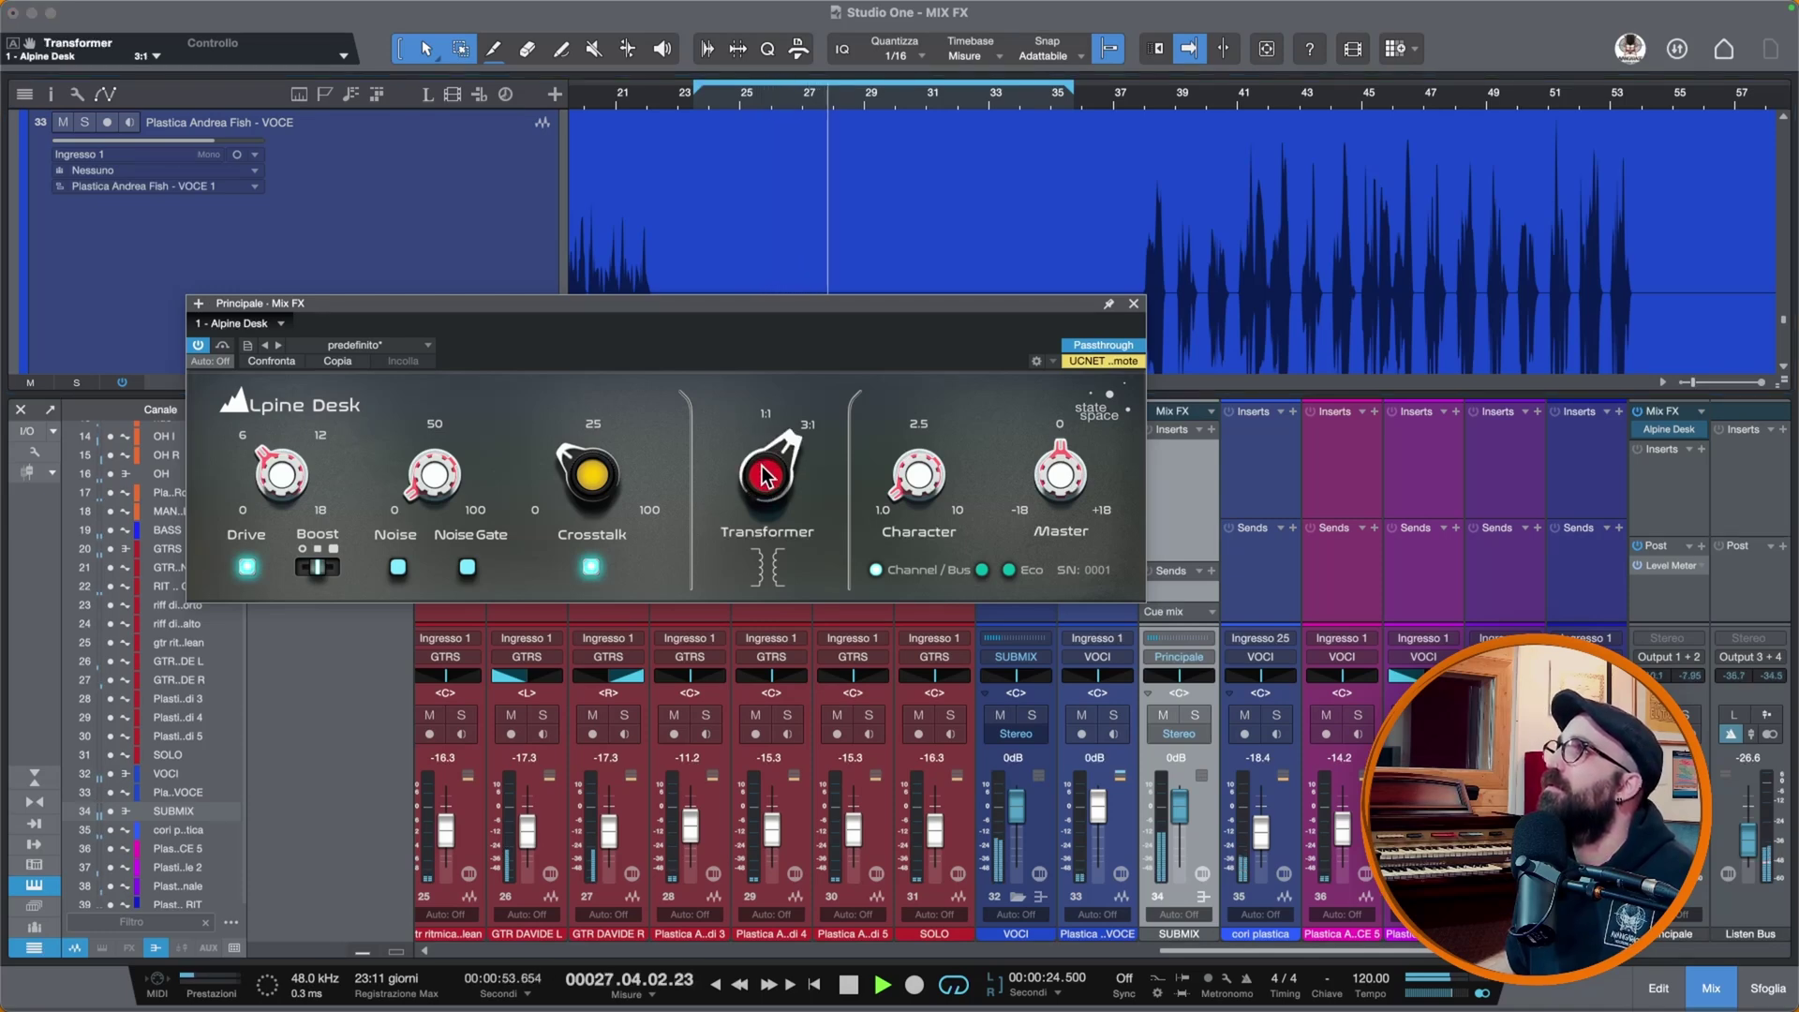
left_click_drag(767, 475, 757, 519)
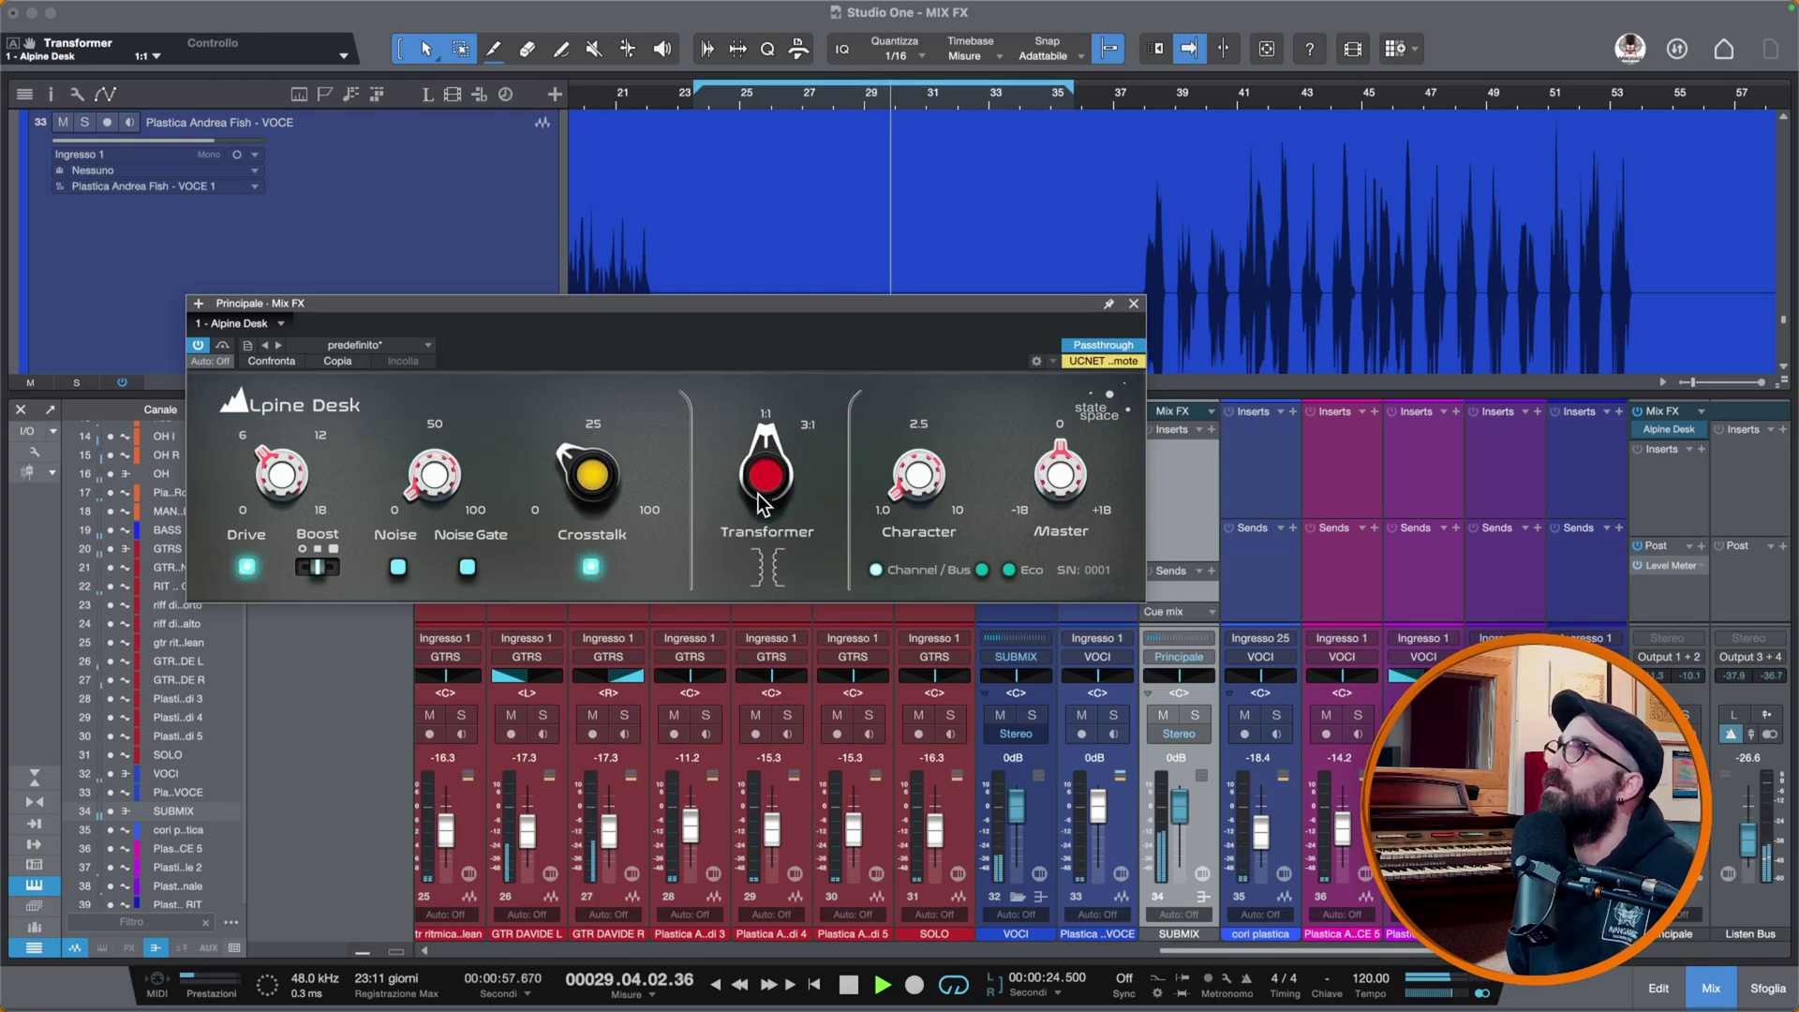
left_click_drag(760, 501, 764, 466)
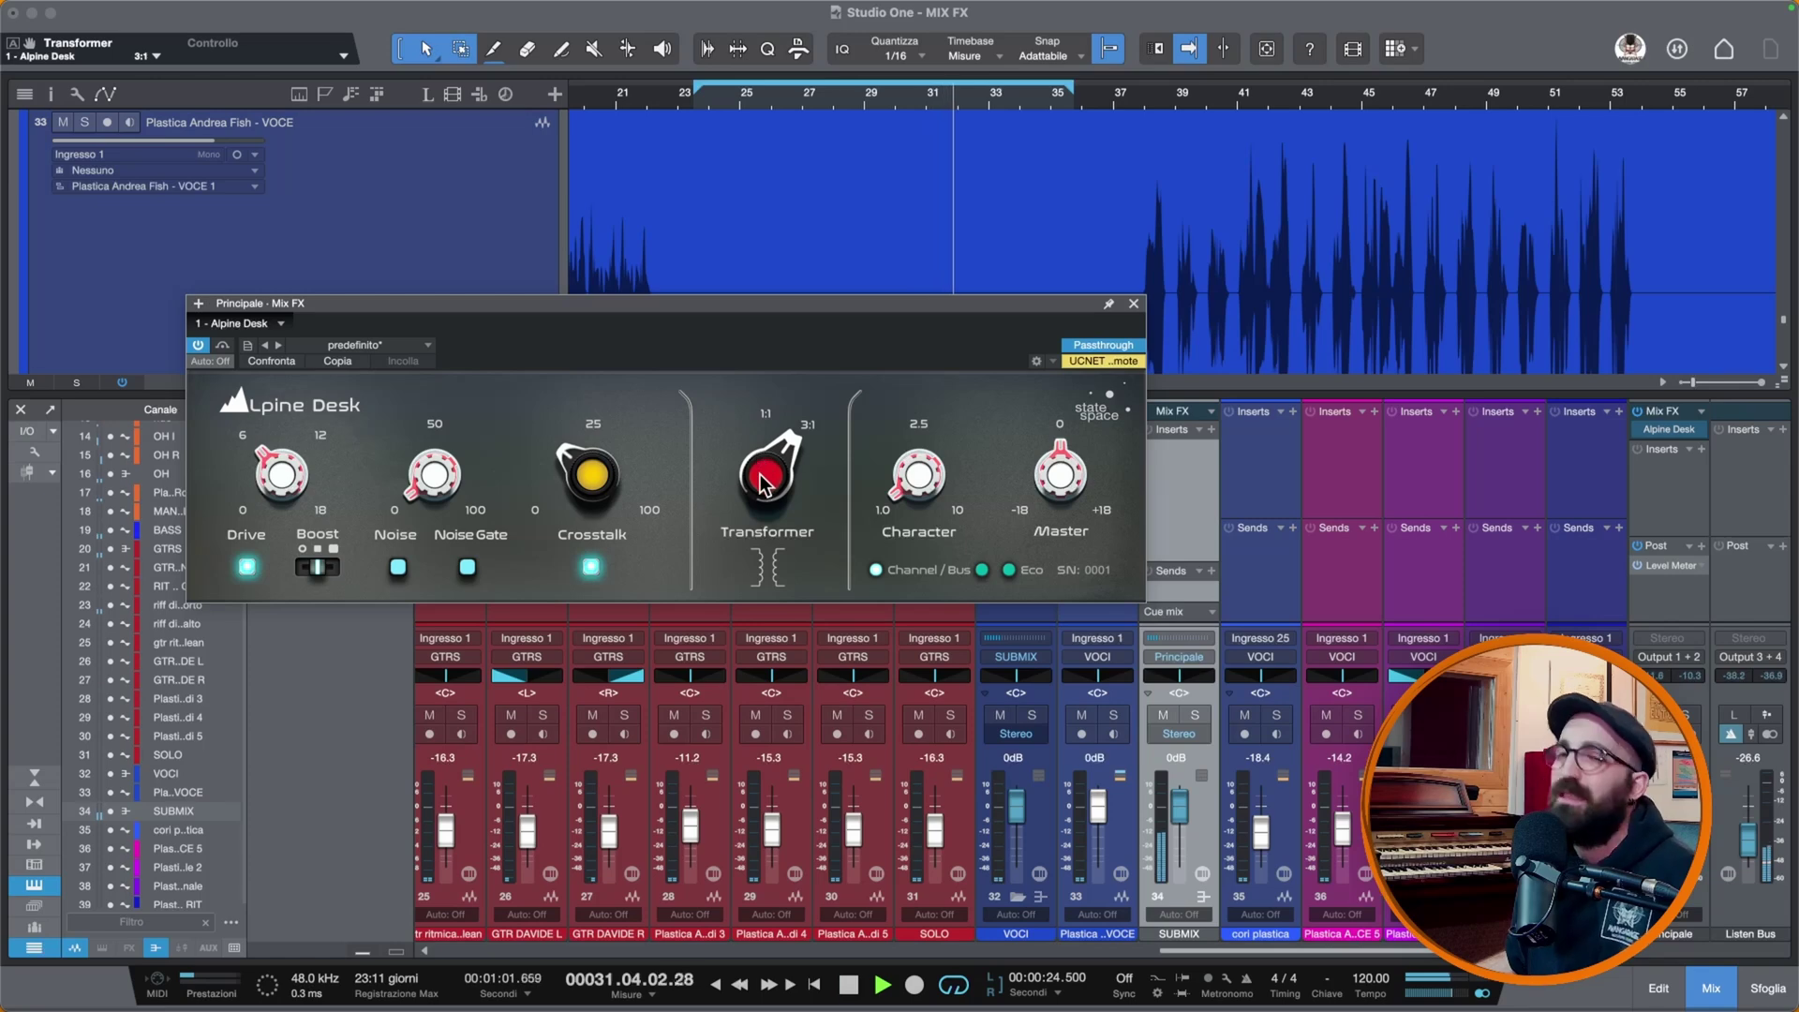
key("space")
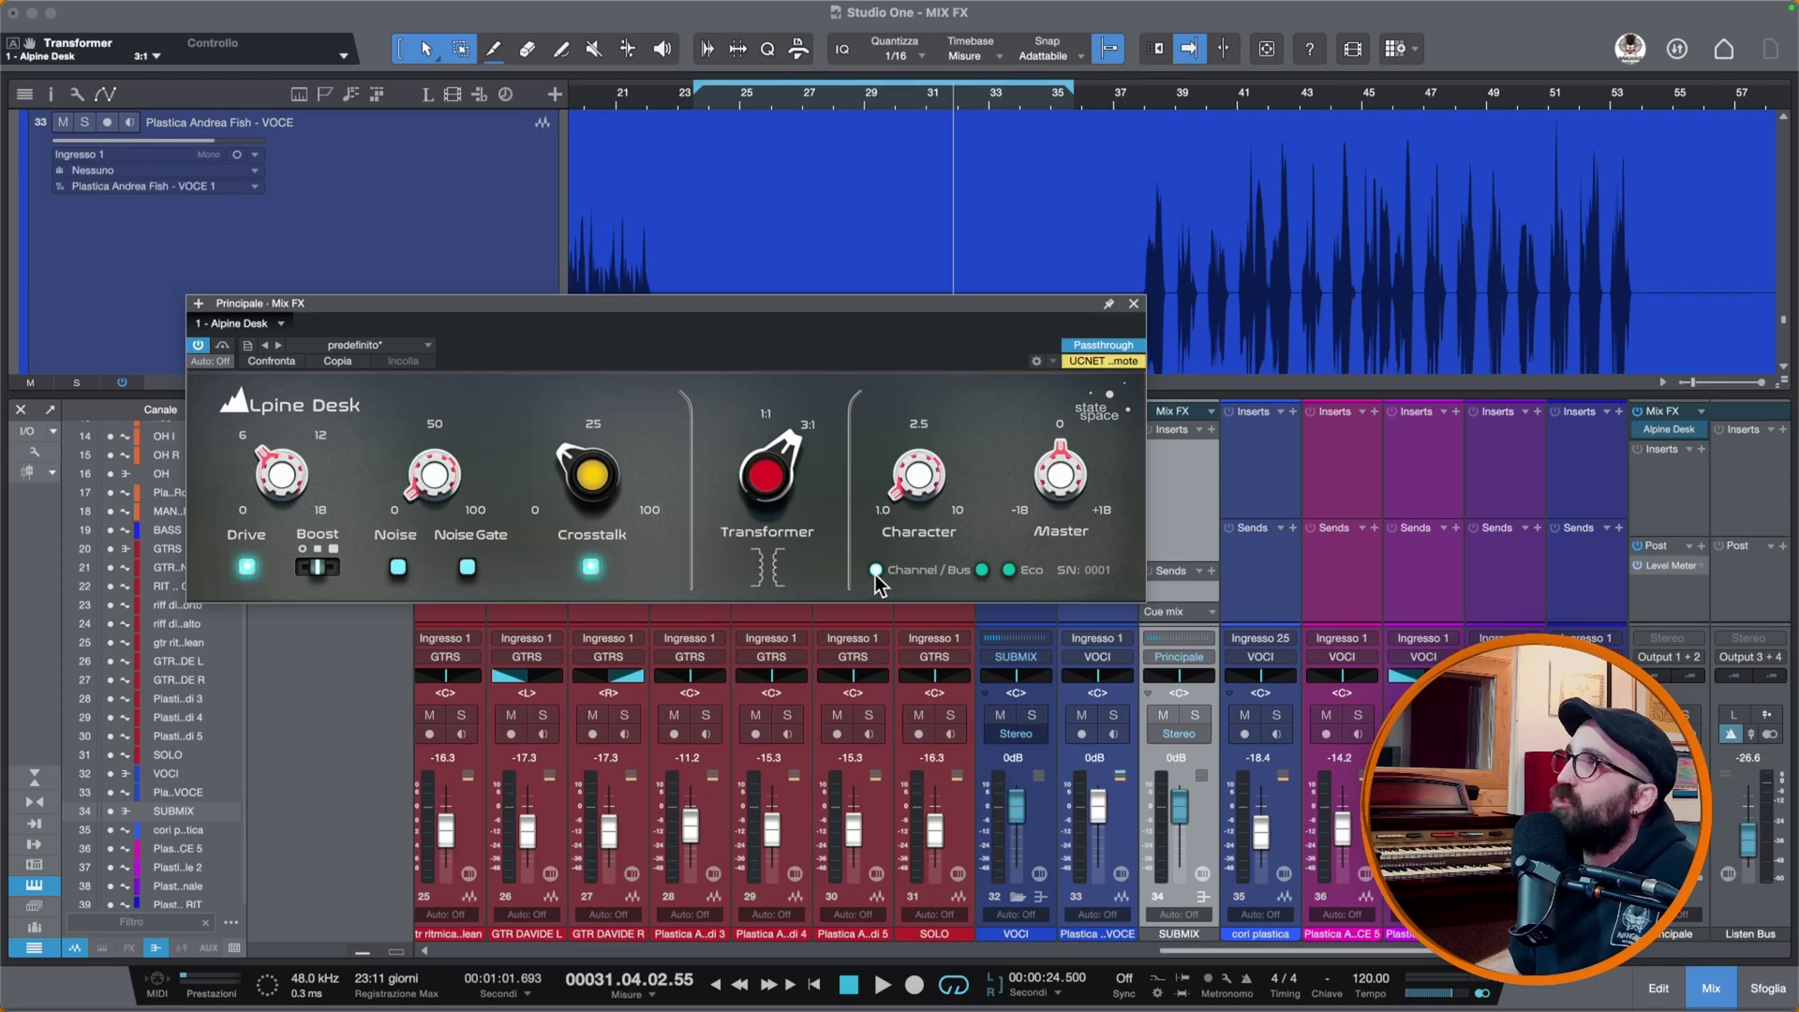
Step: Restart playback near the loop start around bar 23 and set the Transformer back to 1:1
left_click(895, 496)
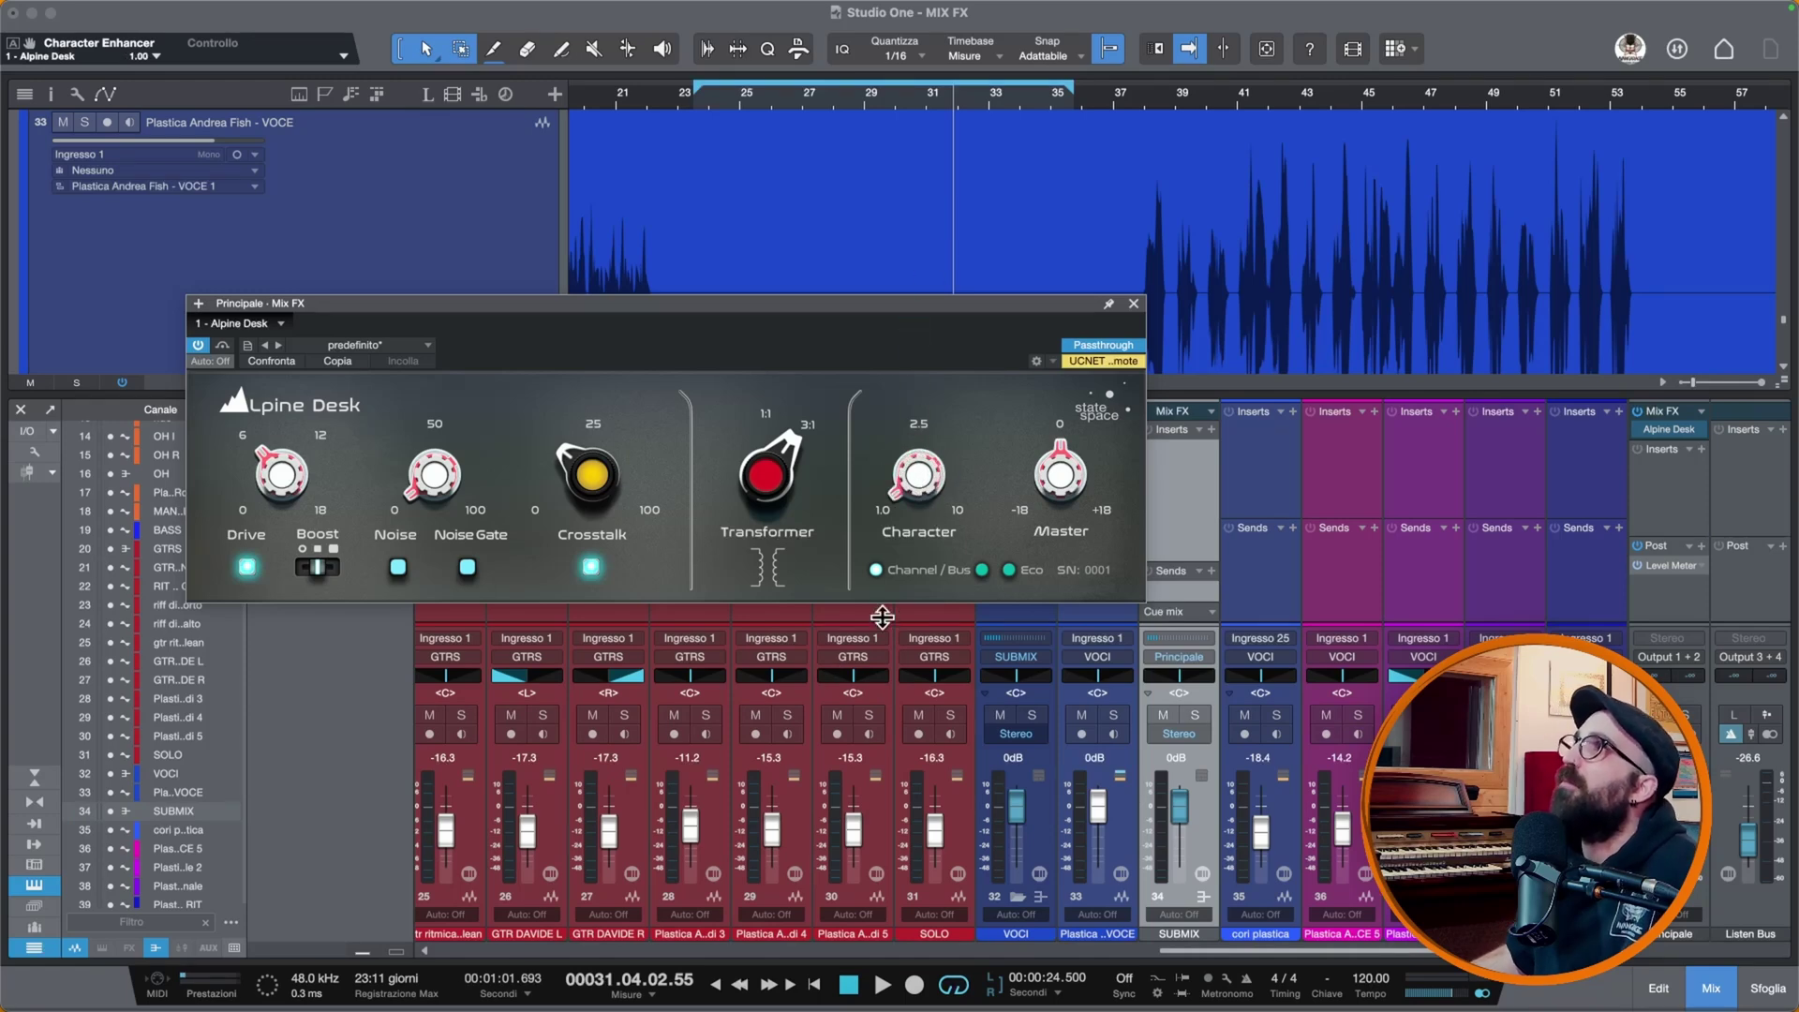
left_click(702, 103)
key("space")
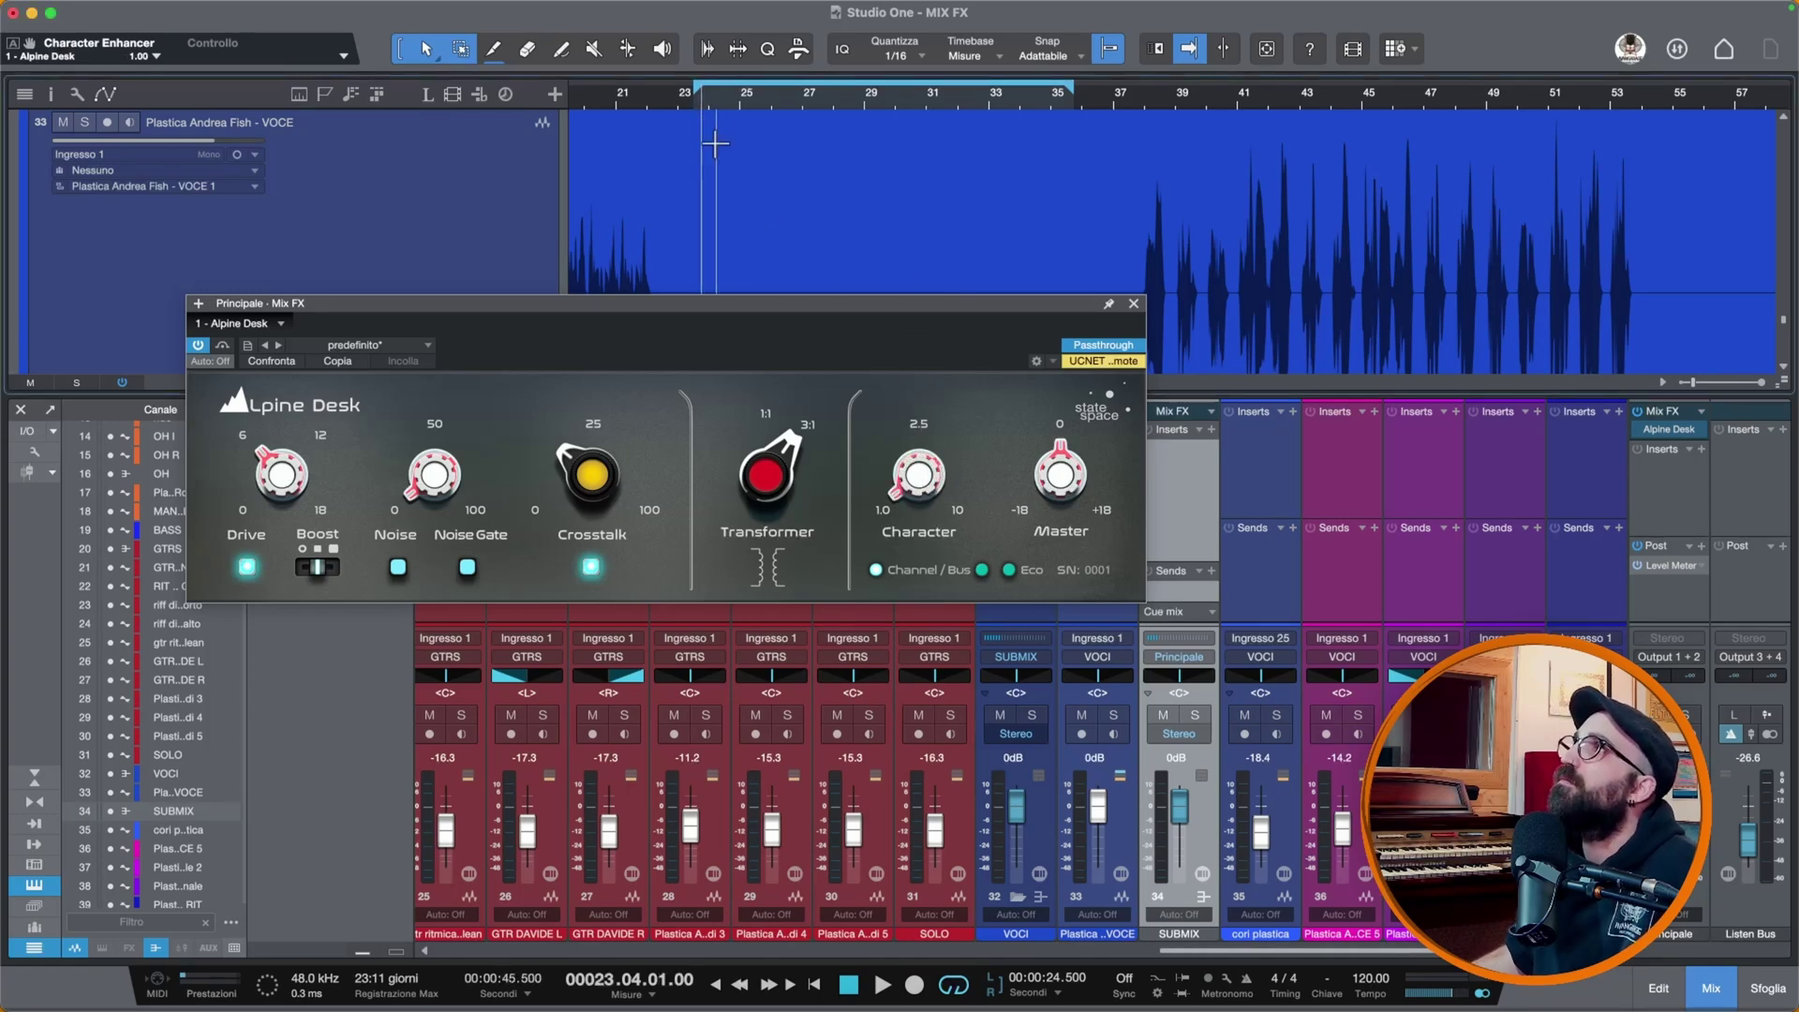
left_click_drag(770, 479, 764, 562)
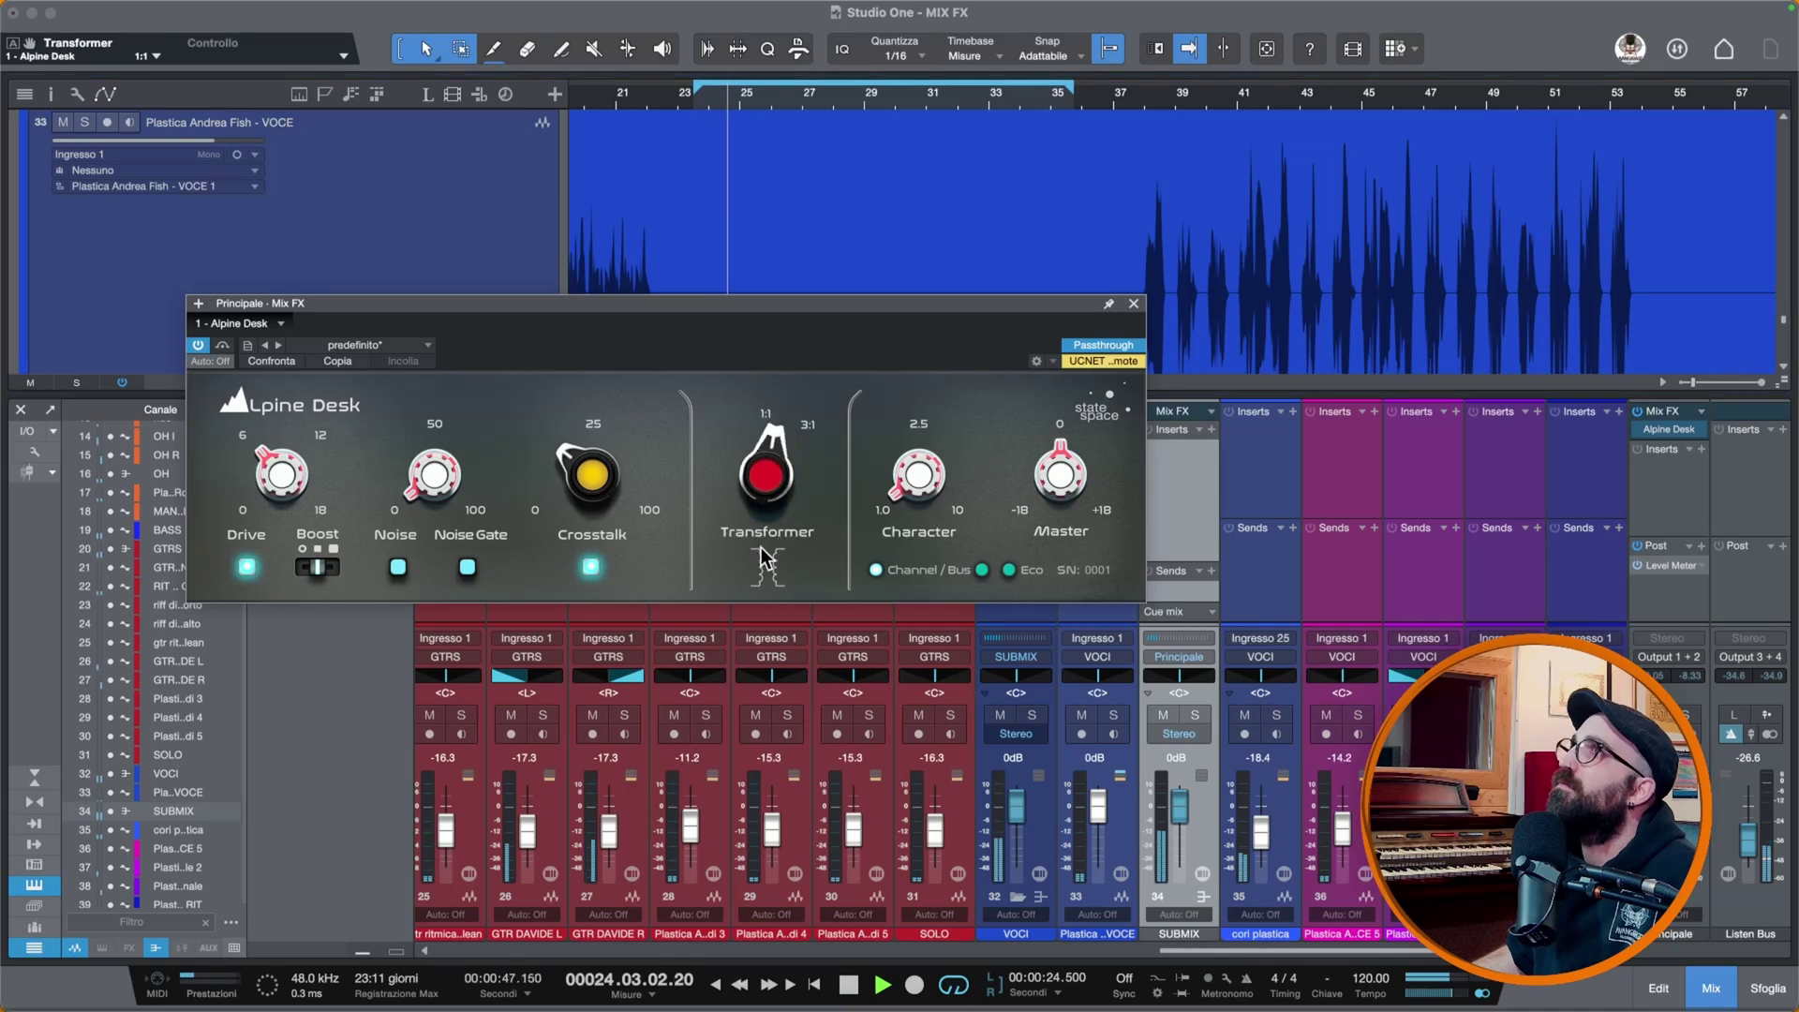
Step: Audition Character at 10 against the bypassed effect, stop playback, and lower Character to about 1.13
left_click_drag(918, 473, 928, 298)
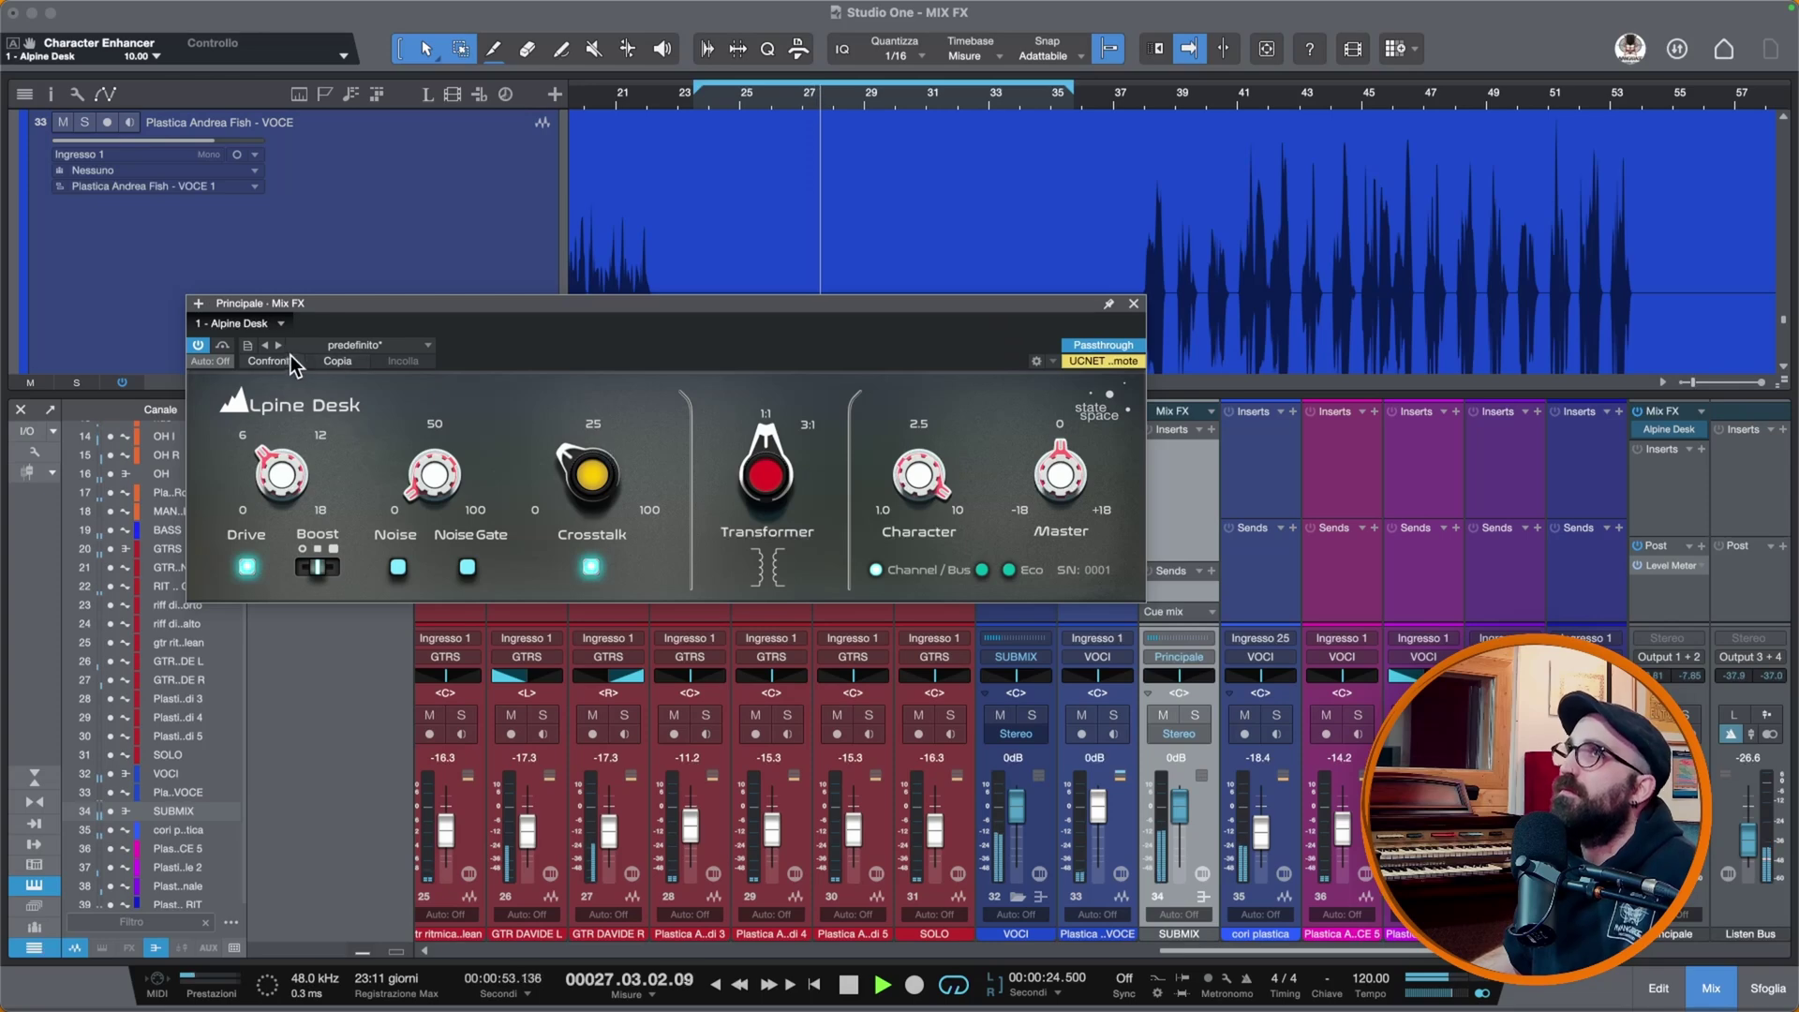
left_click(199, 346)
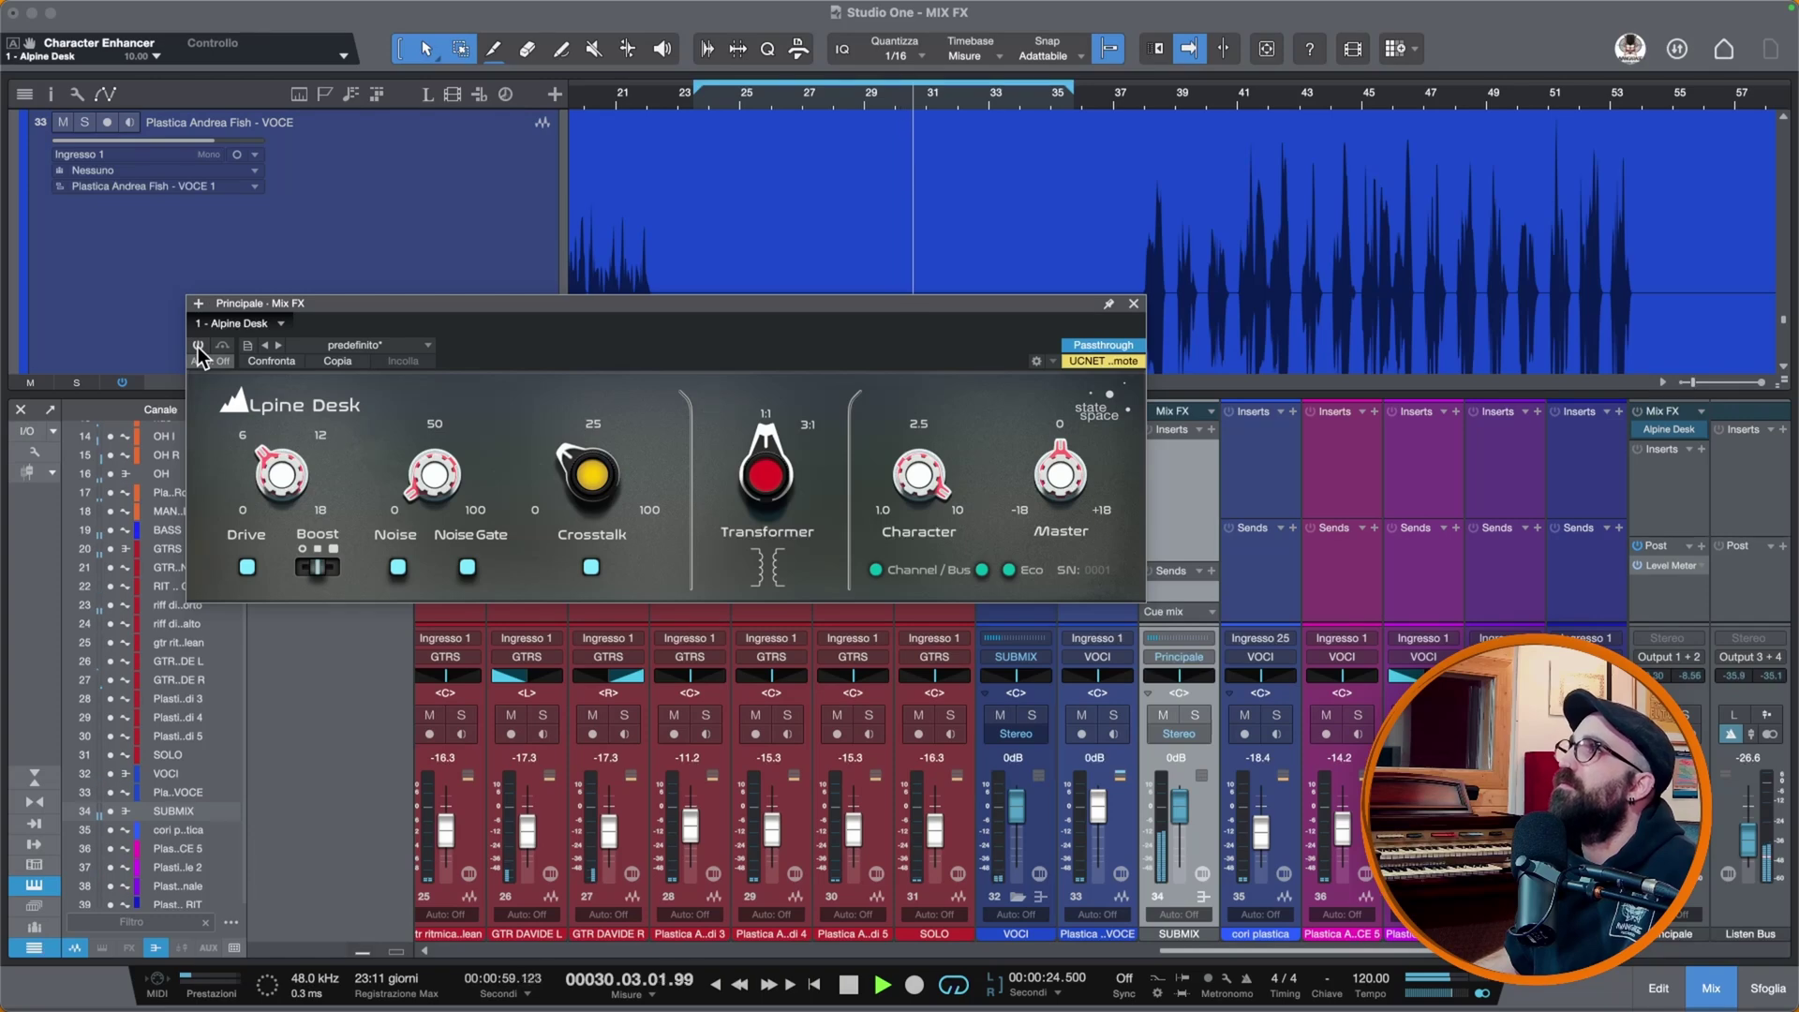
left_click(198, 346)
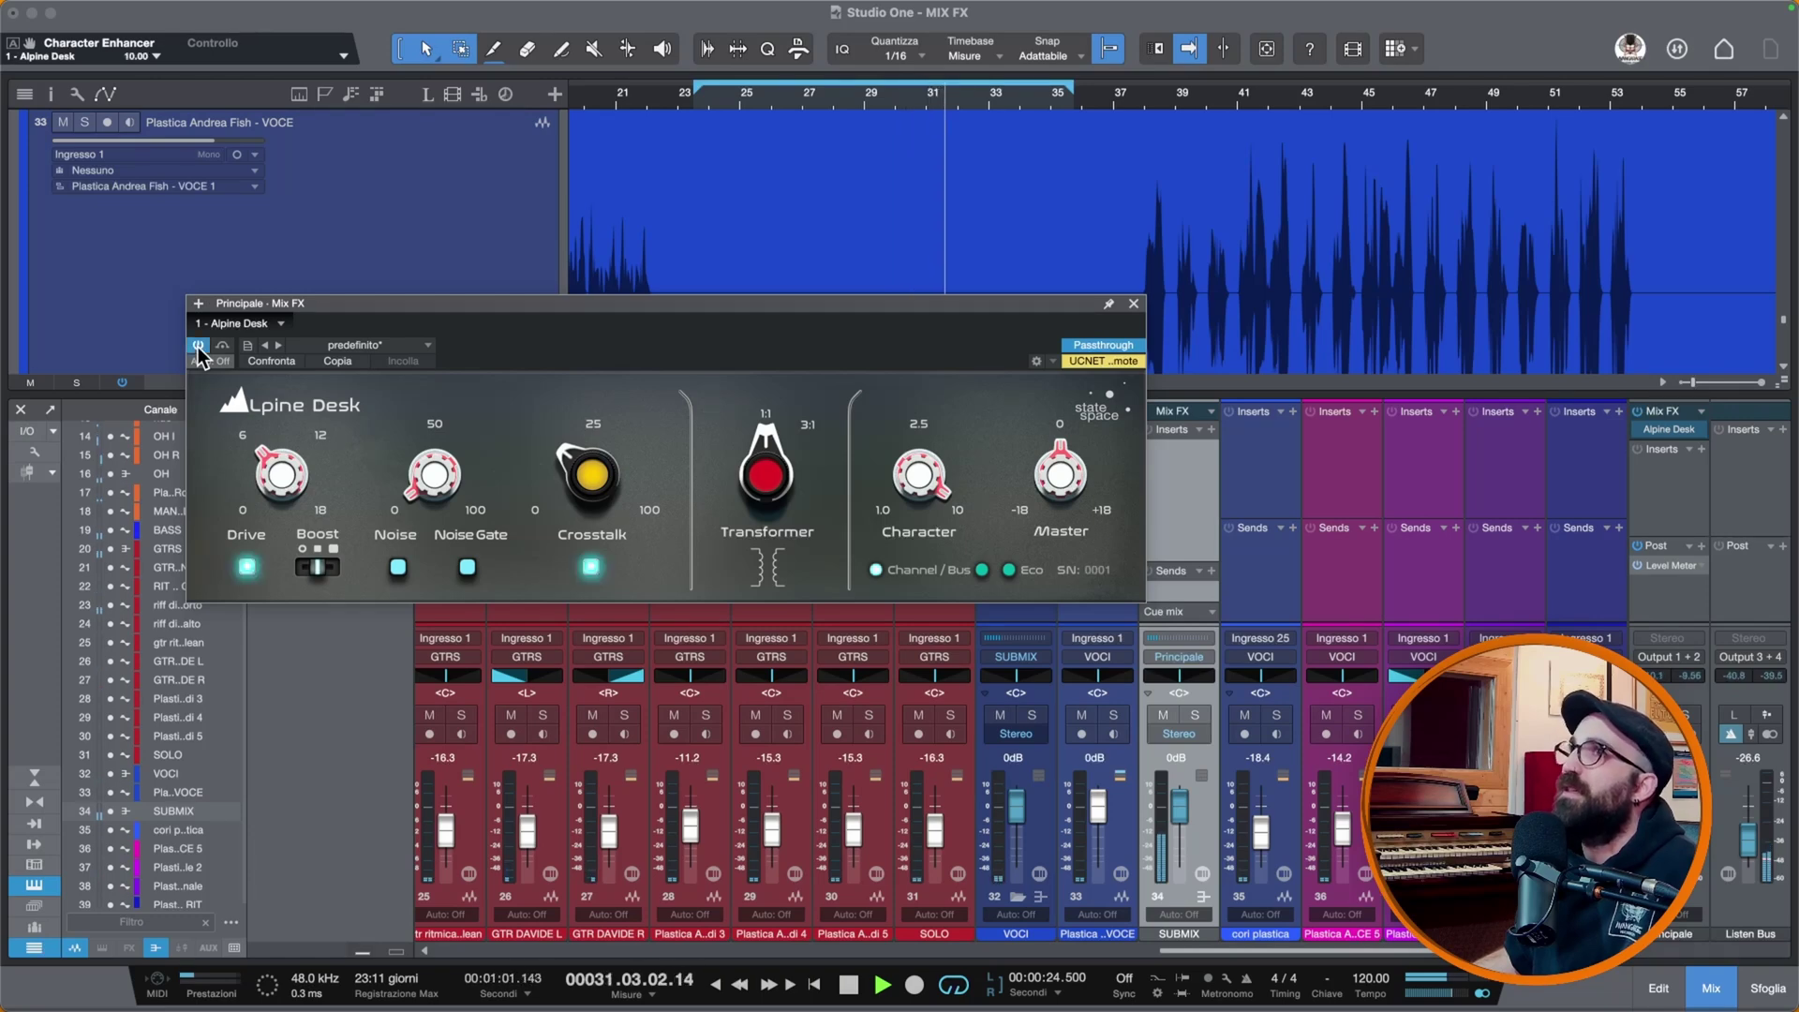
key("space")
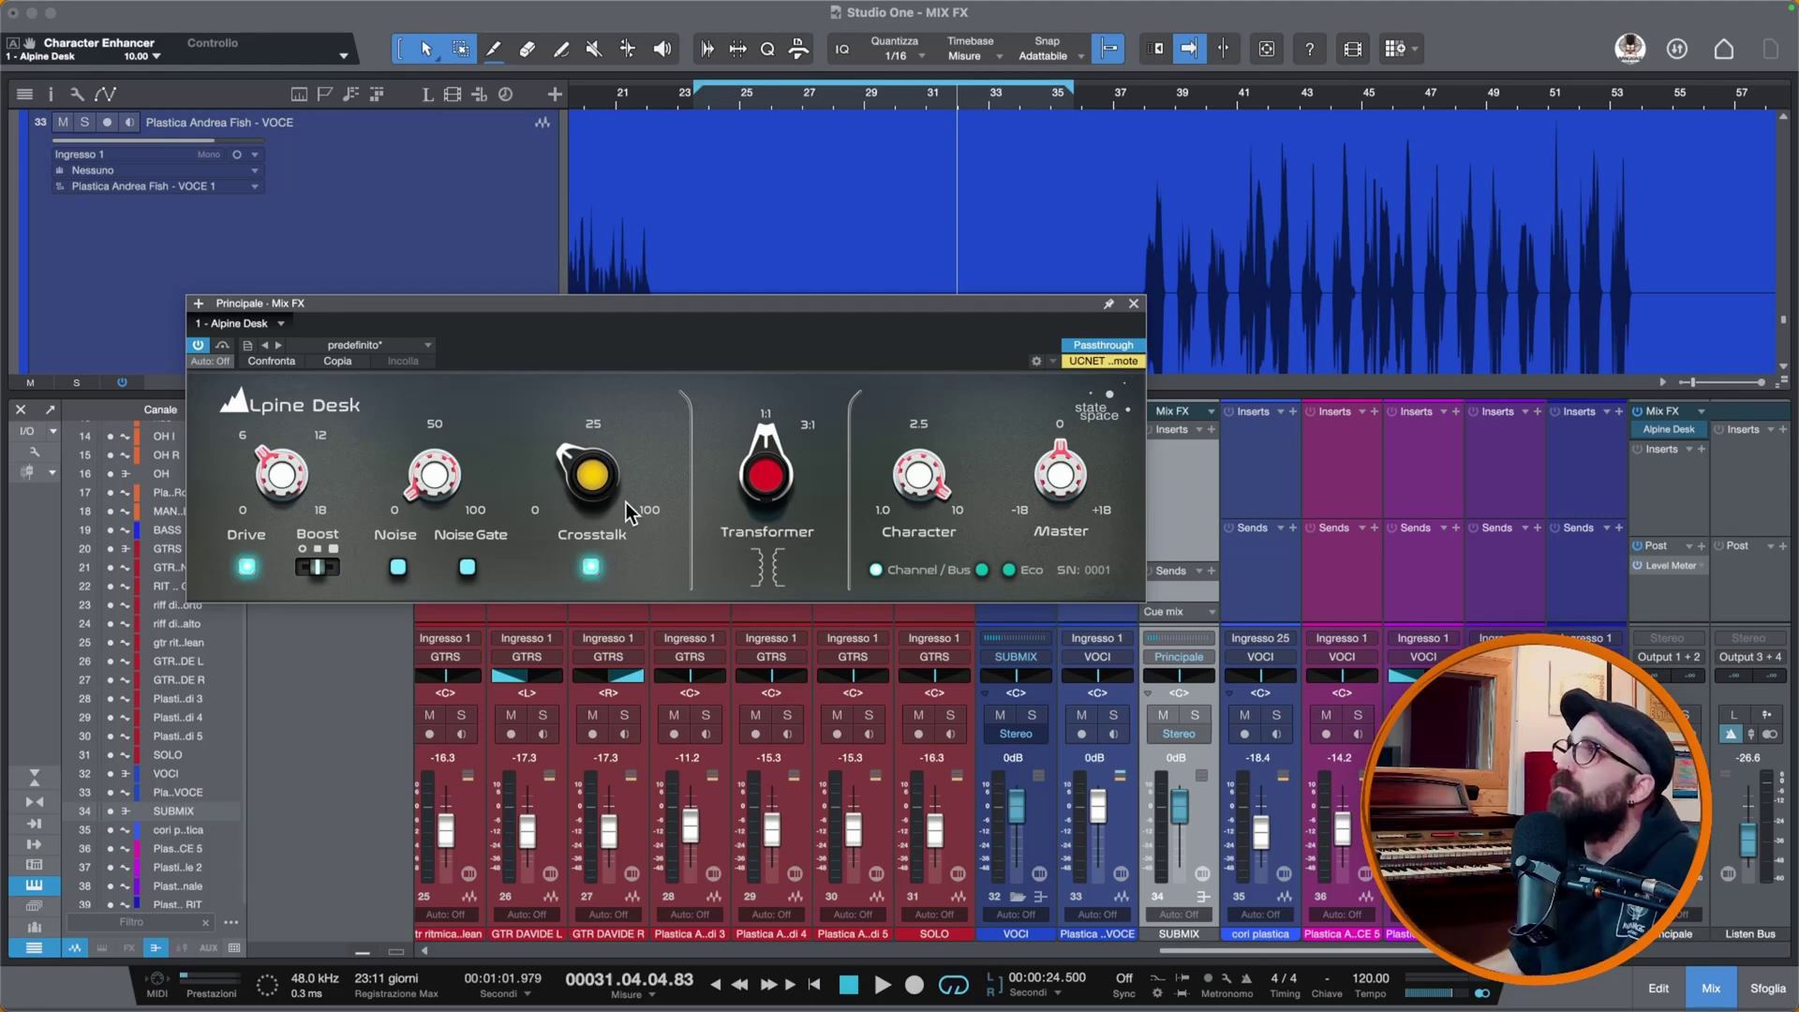
left_click_drag(890, 488, 925, 622)
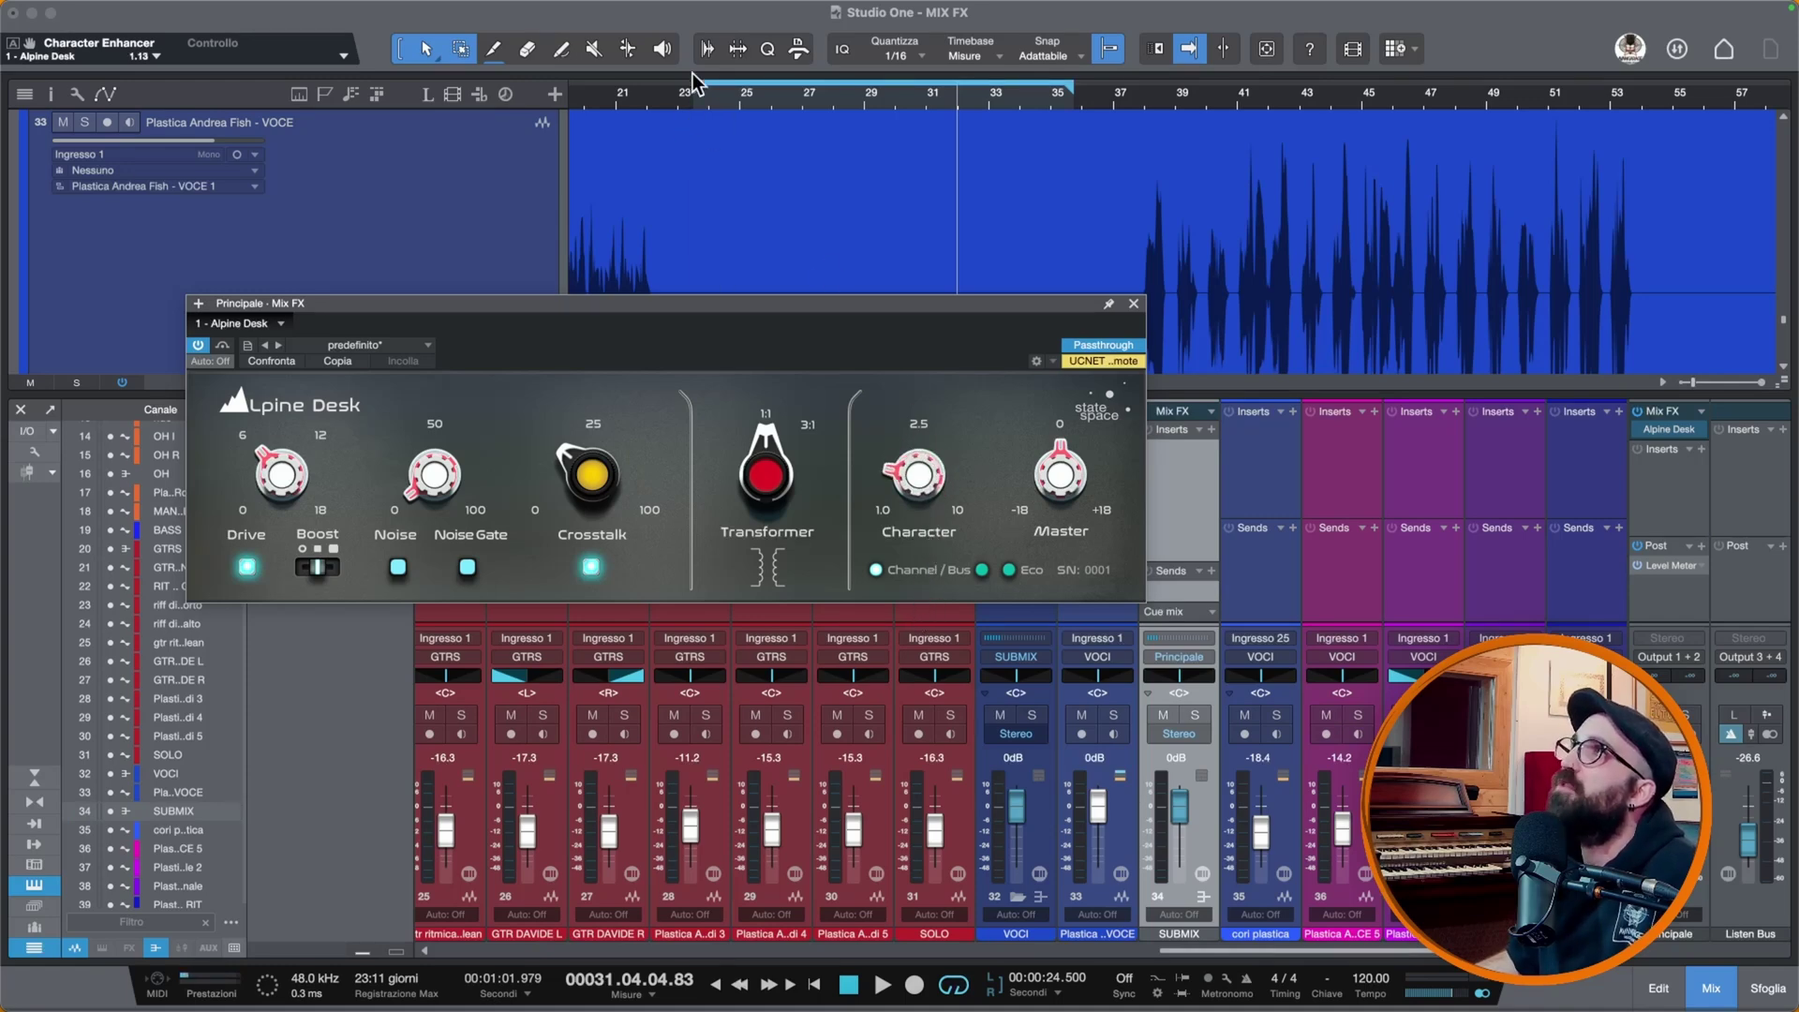
Step: Place the playhead at bar 24, try Alpine Desk's Master at -1.80 dB, and reset it to 0 dB
left_click(710, 101)
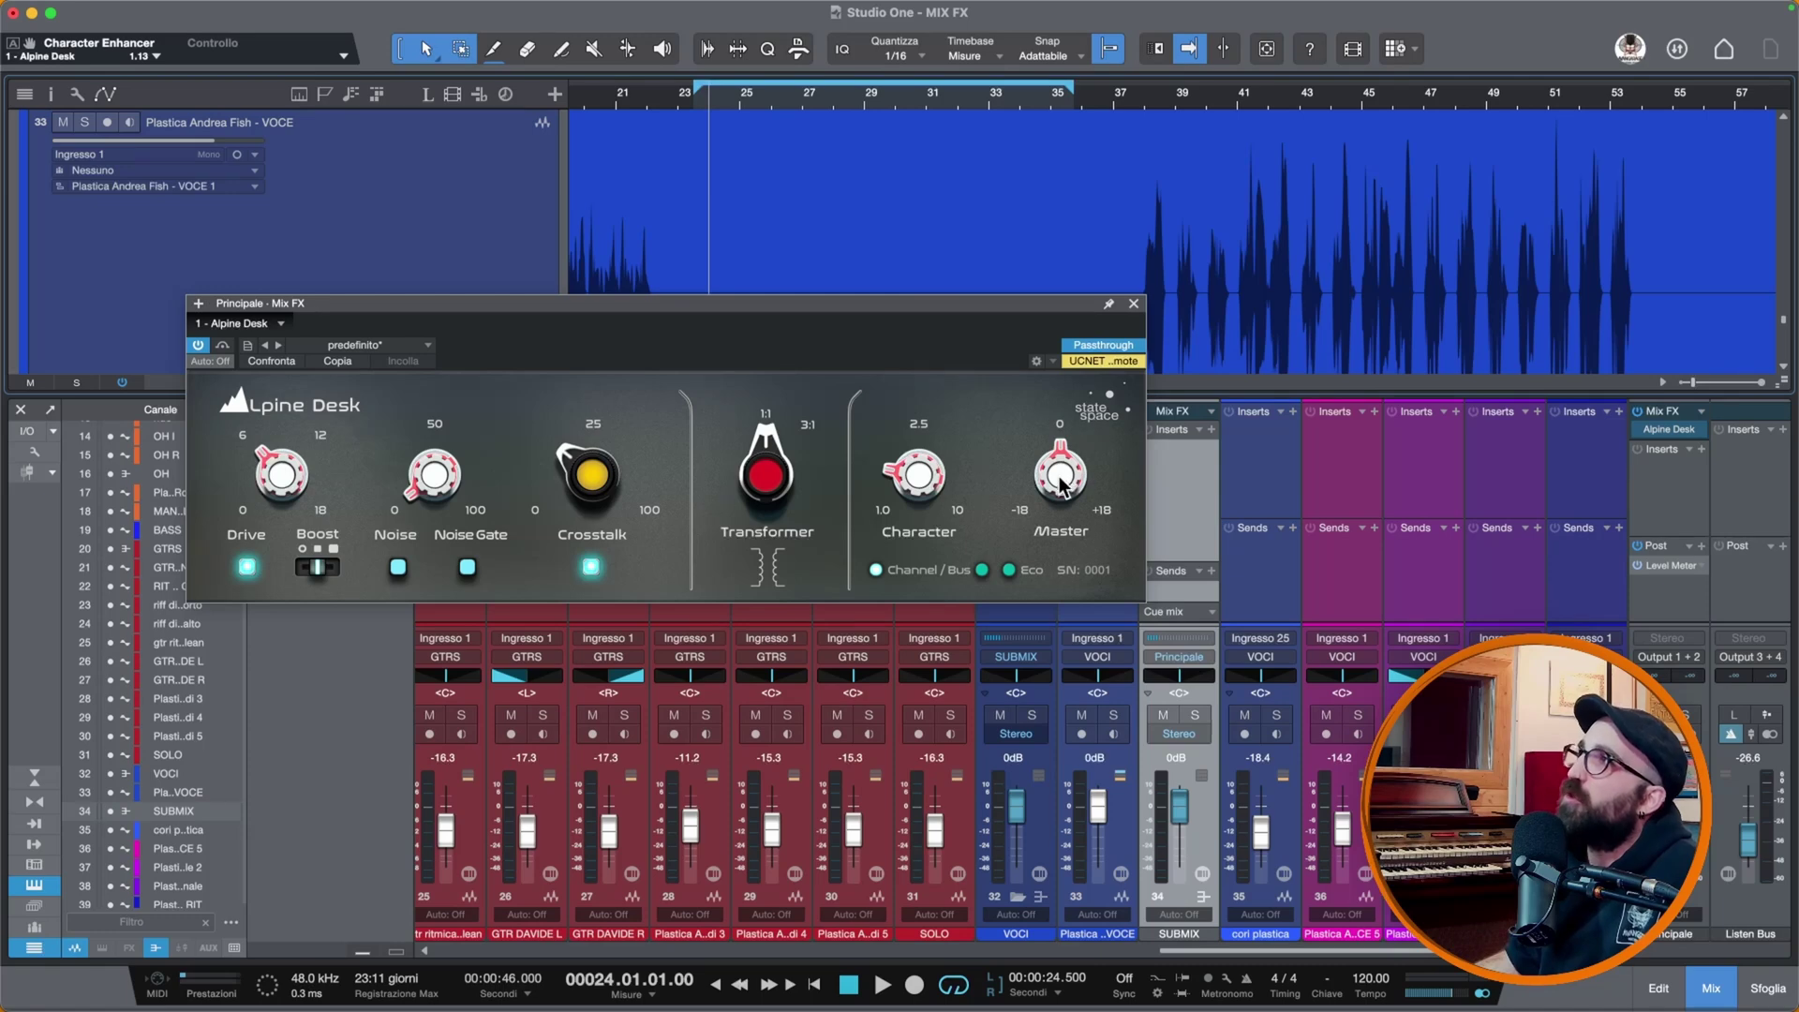
mouse_move(1062, 487)
left_mouse_down()
mouse_move(1055, 425)
mouse_move(1064, 494)
left_mouse_up()
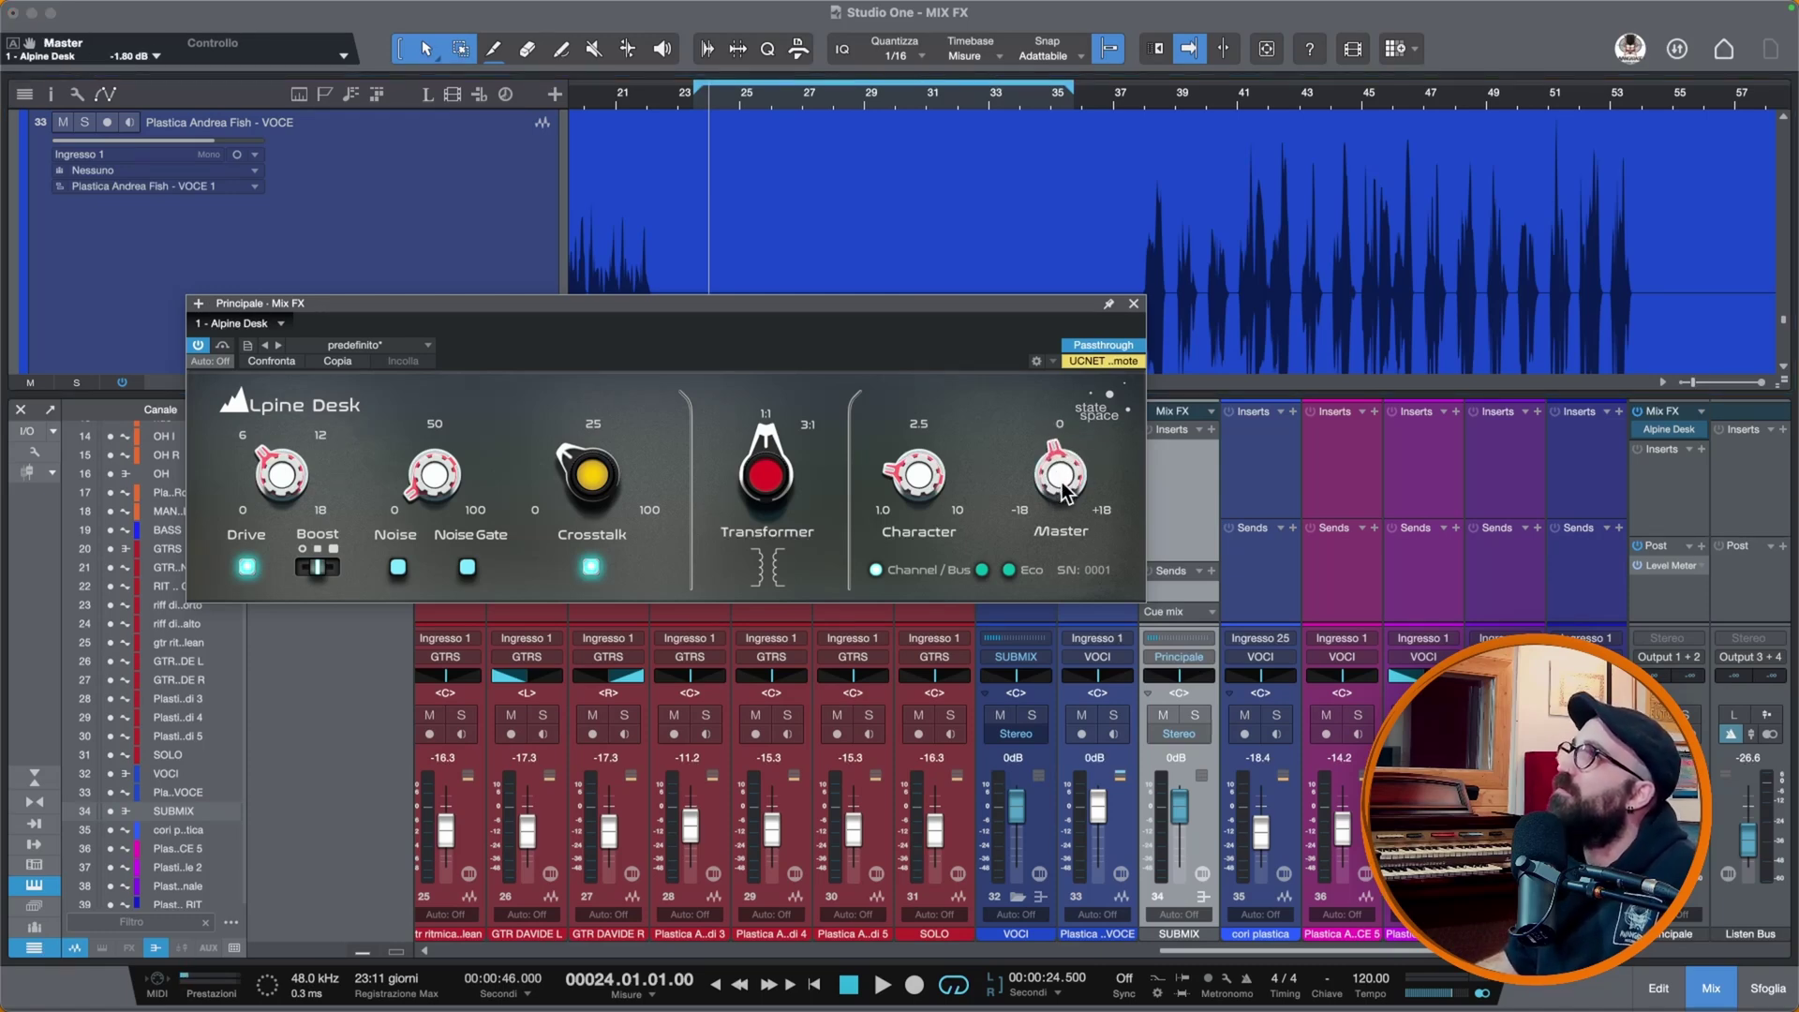
double_click(1064, 489)
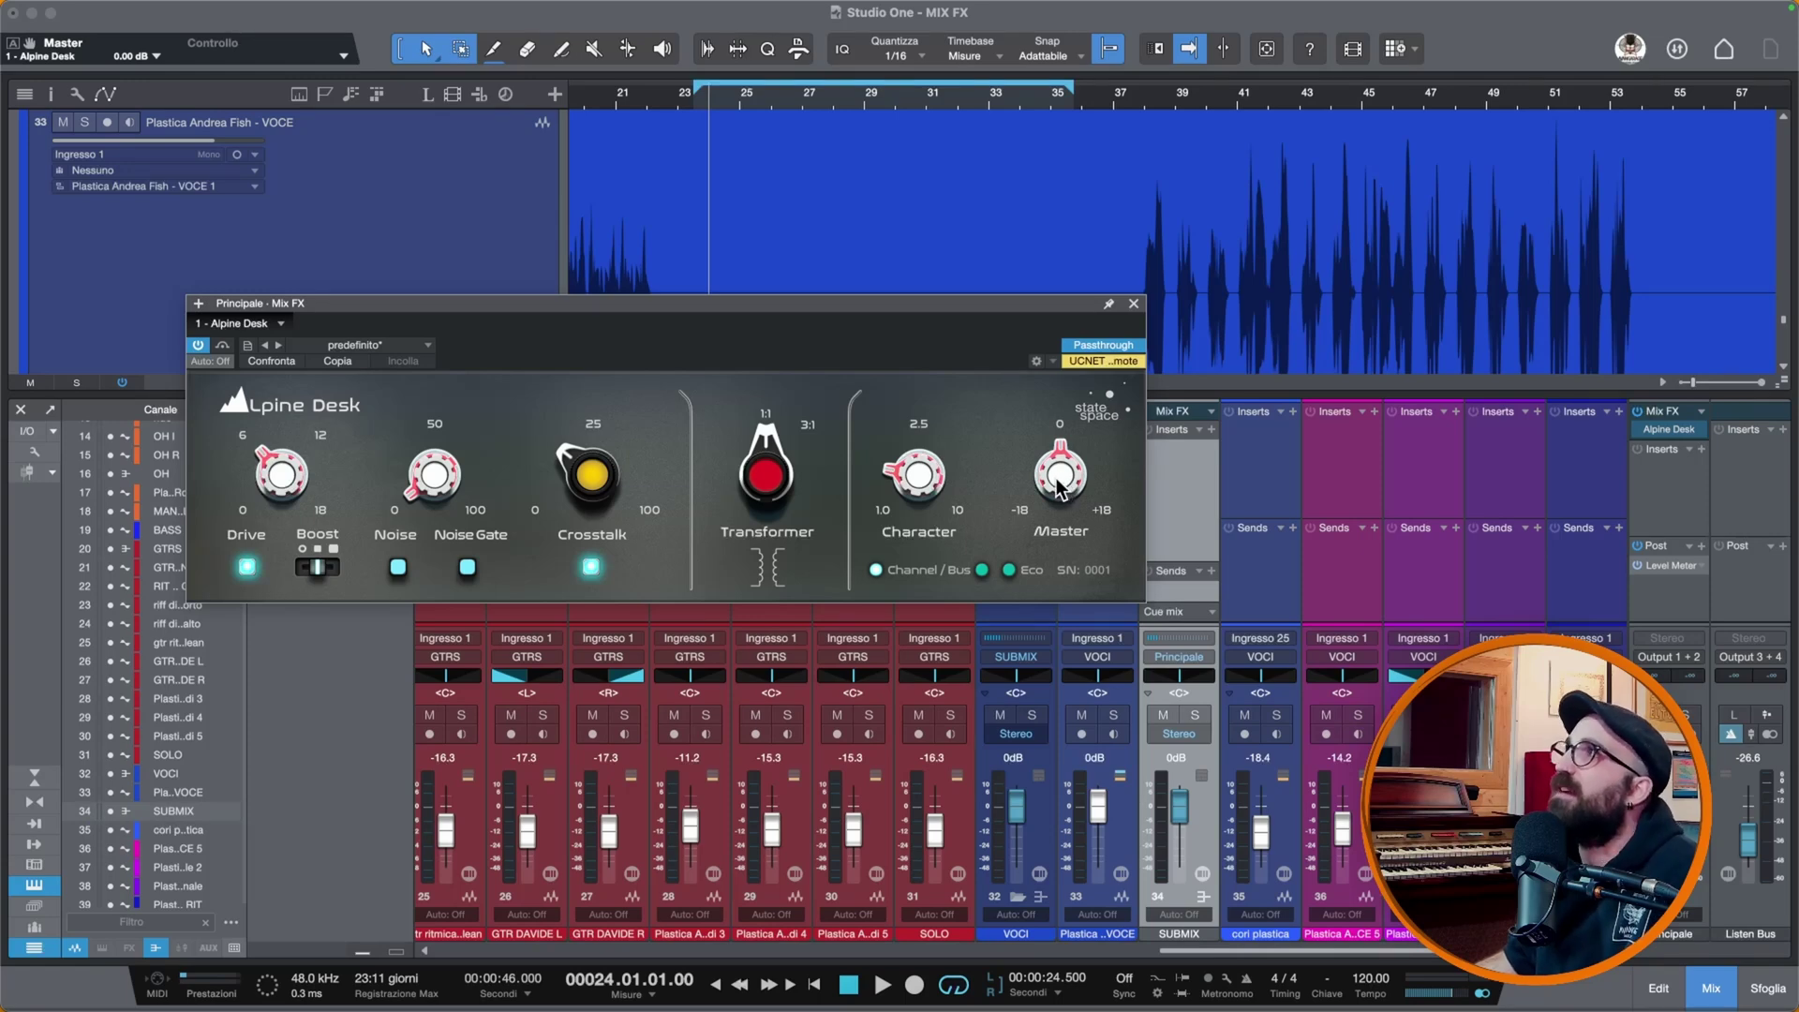
Step: Play the loop, raise Master to about 1.98 dB, and compare the result against the bypassed effect
key("space")
left_click_drag(1057, 485, 1053, 472)
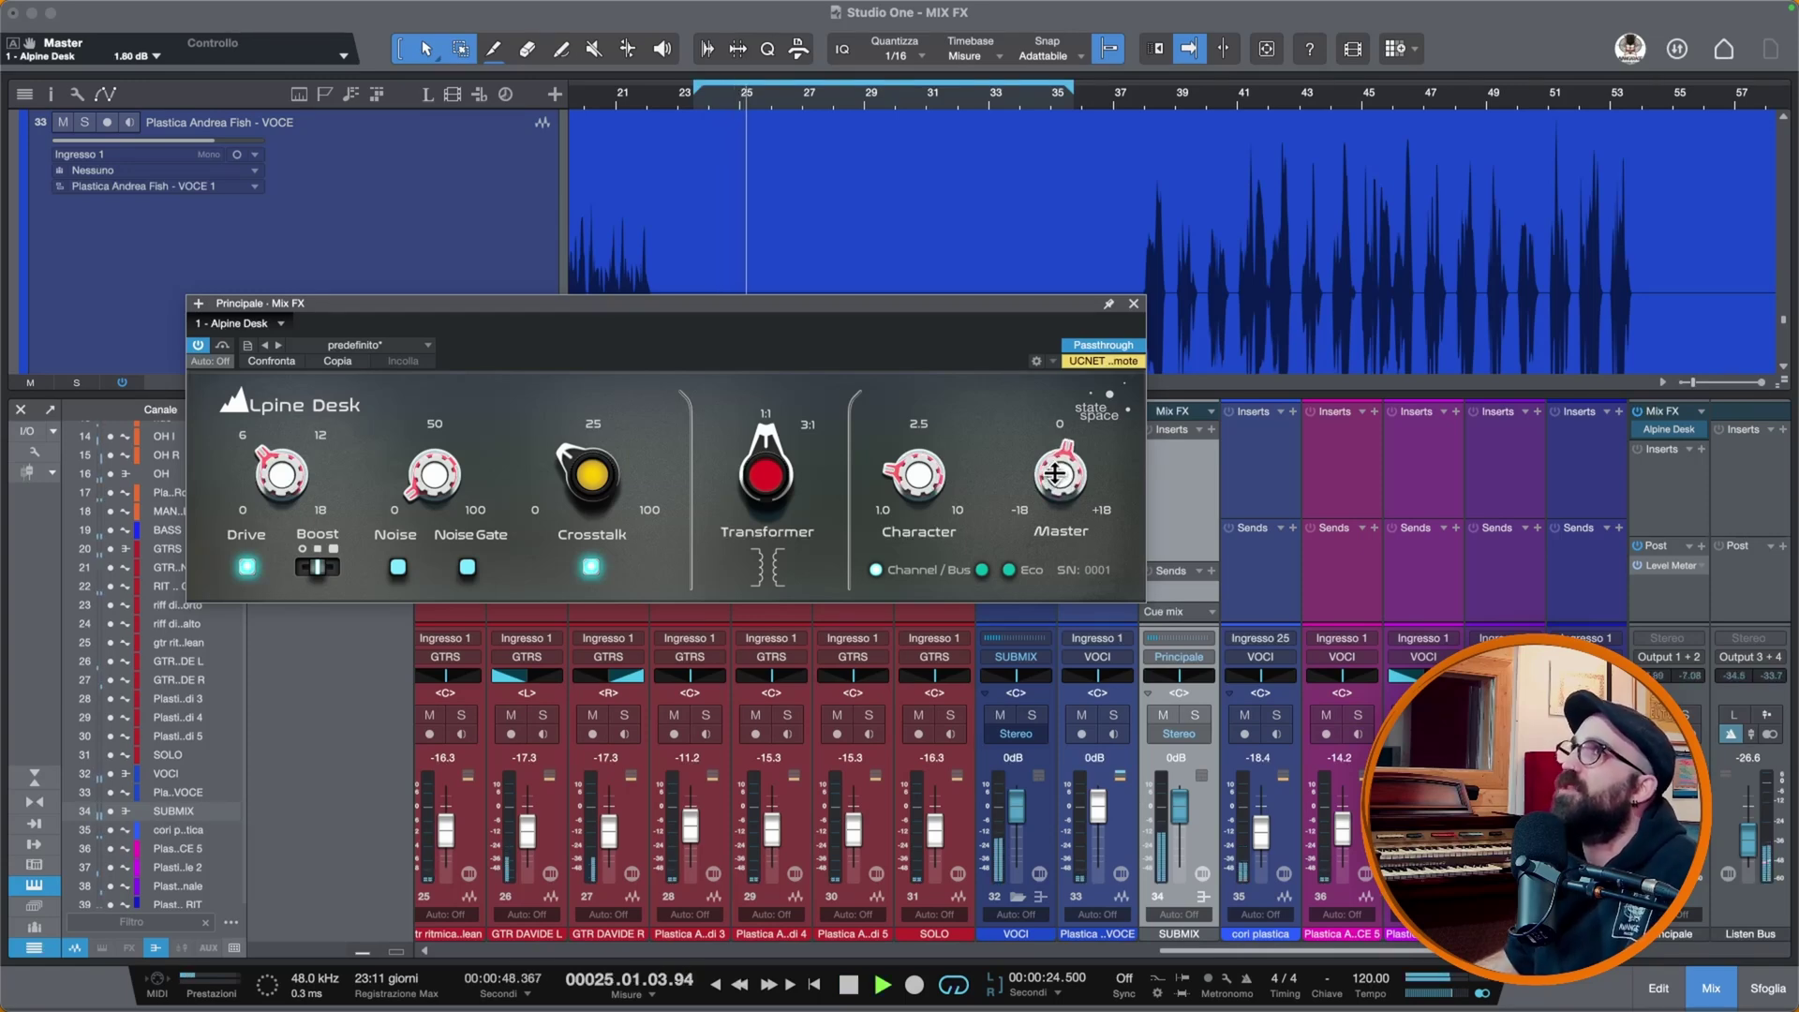
left_click(200, 346)
left_click(201, 345)
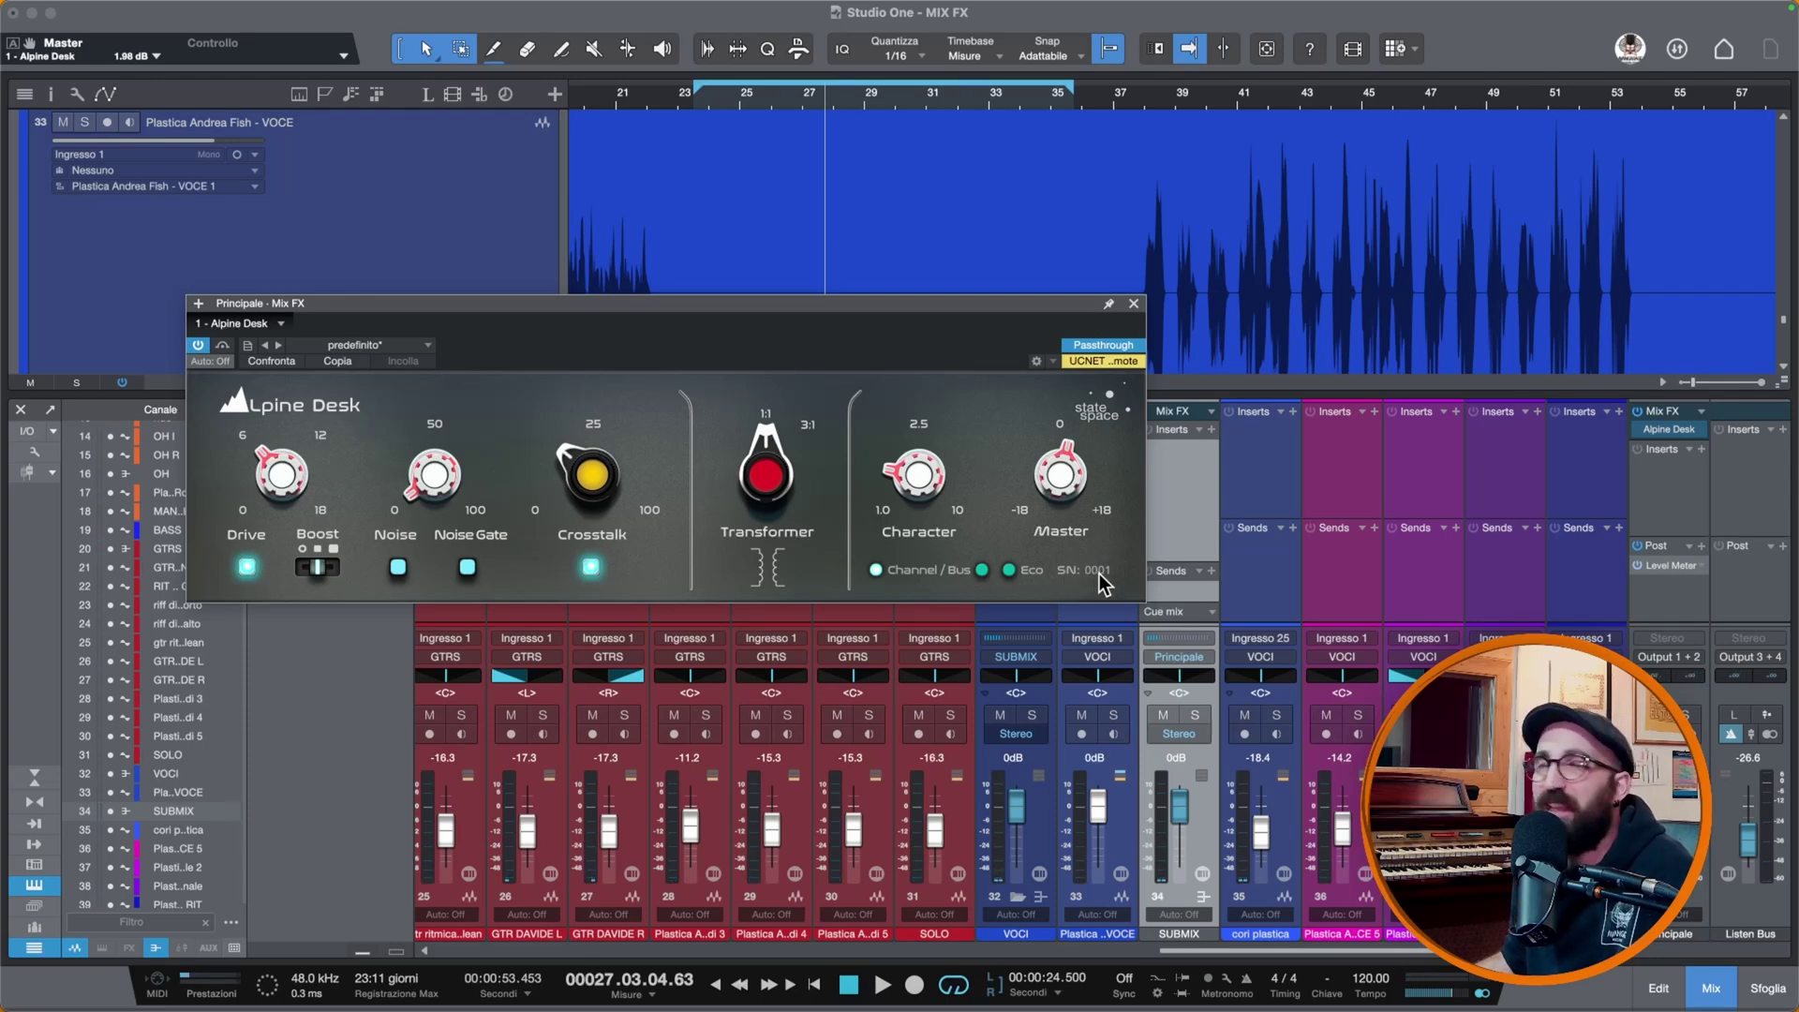
Step: Raise Alpine Desk's Serial Number parameter to its maximum of 9999
left_click_drag(1100, 575, 1143, 239)
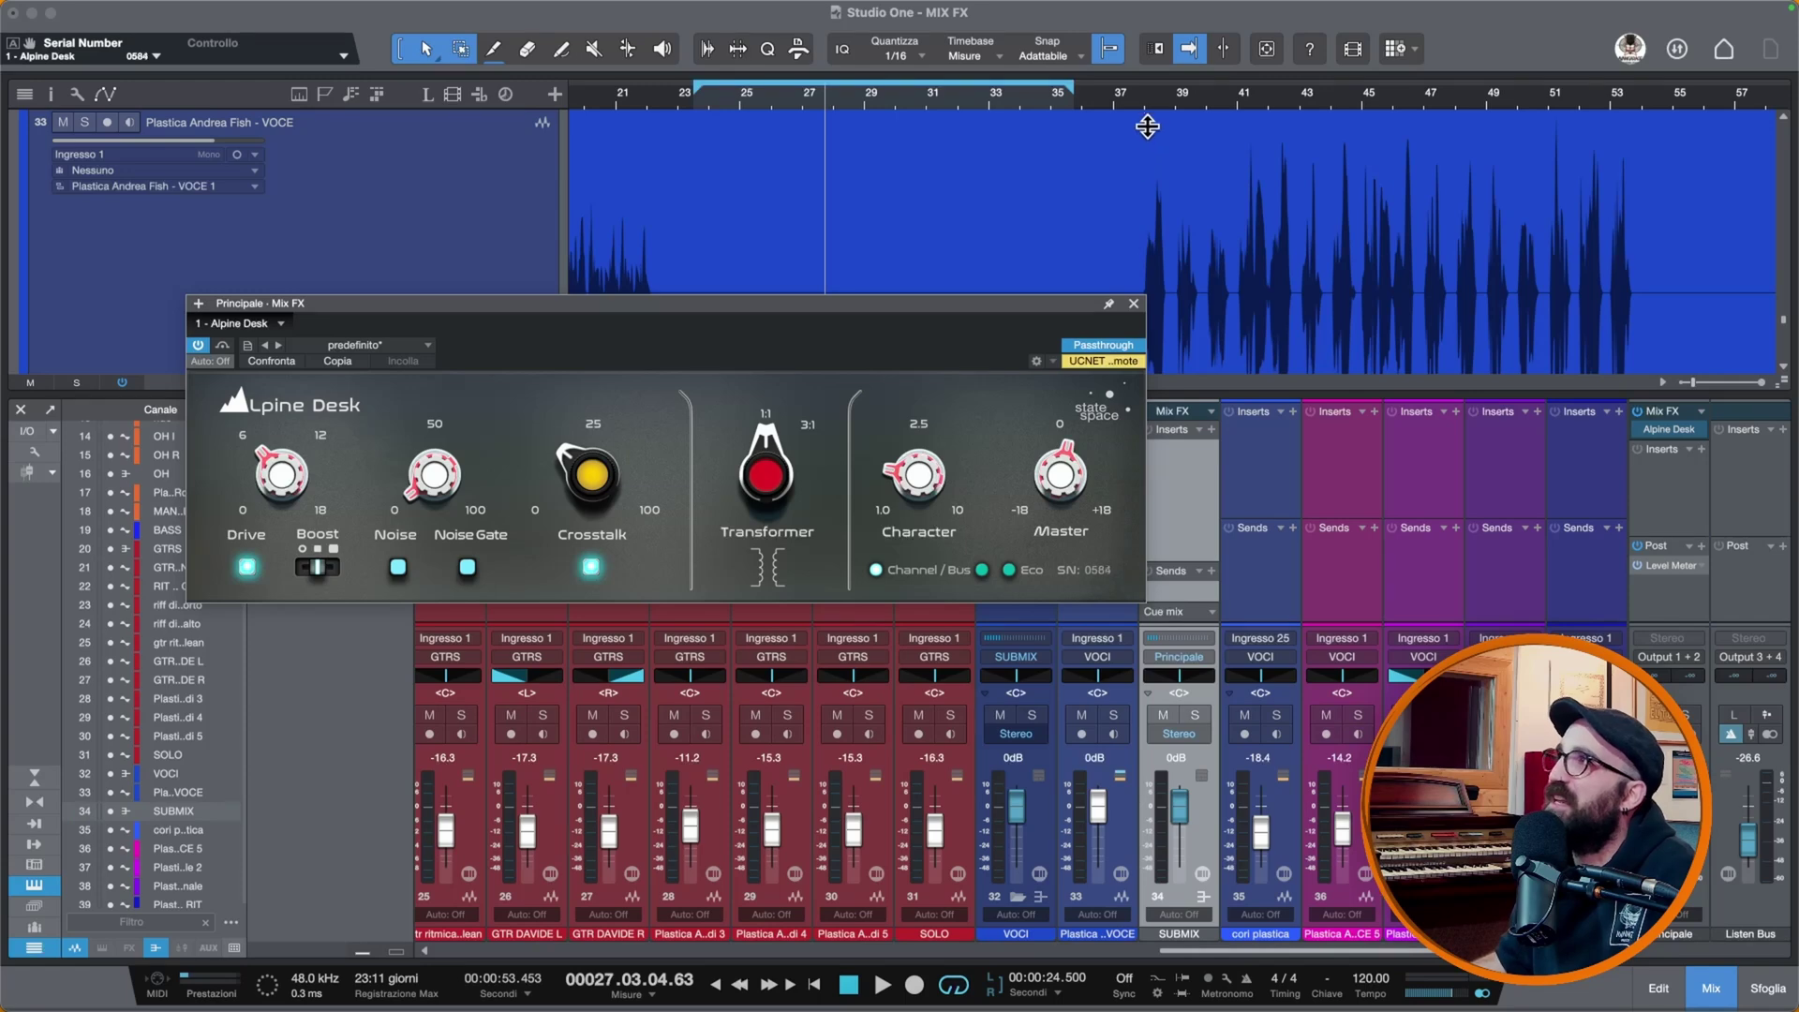
left_click_drag(1127, 561, 1131, 144)
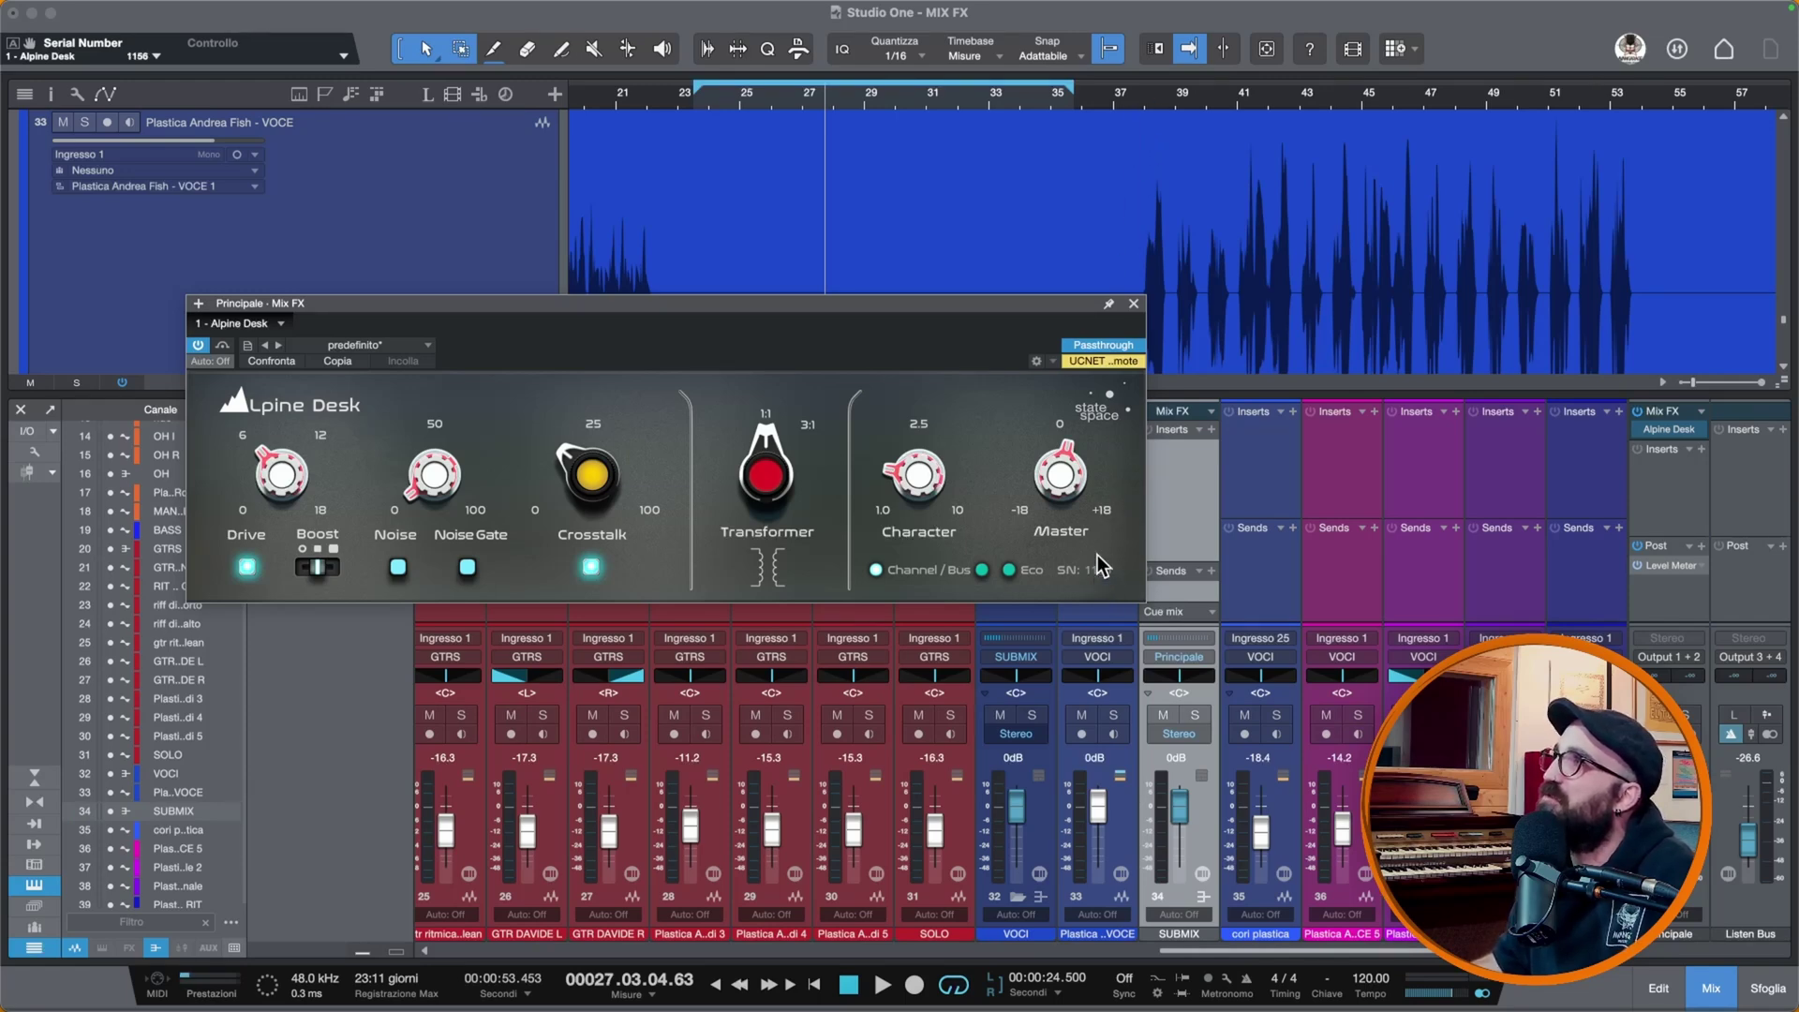
left_click_drag(1100, 570, 1124, 349)
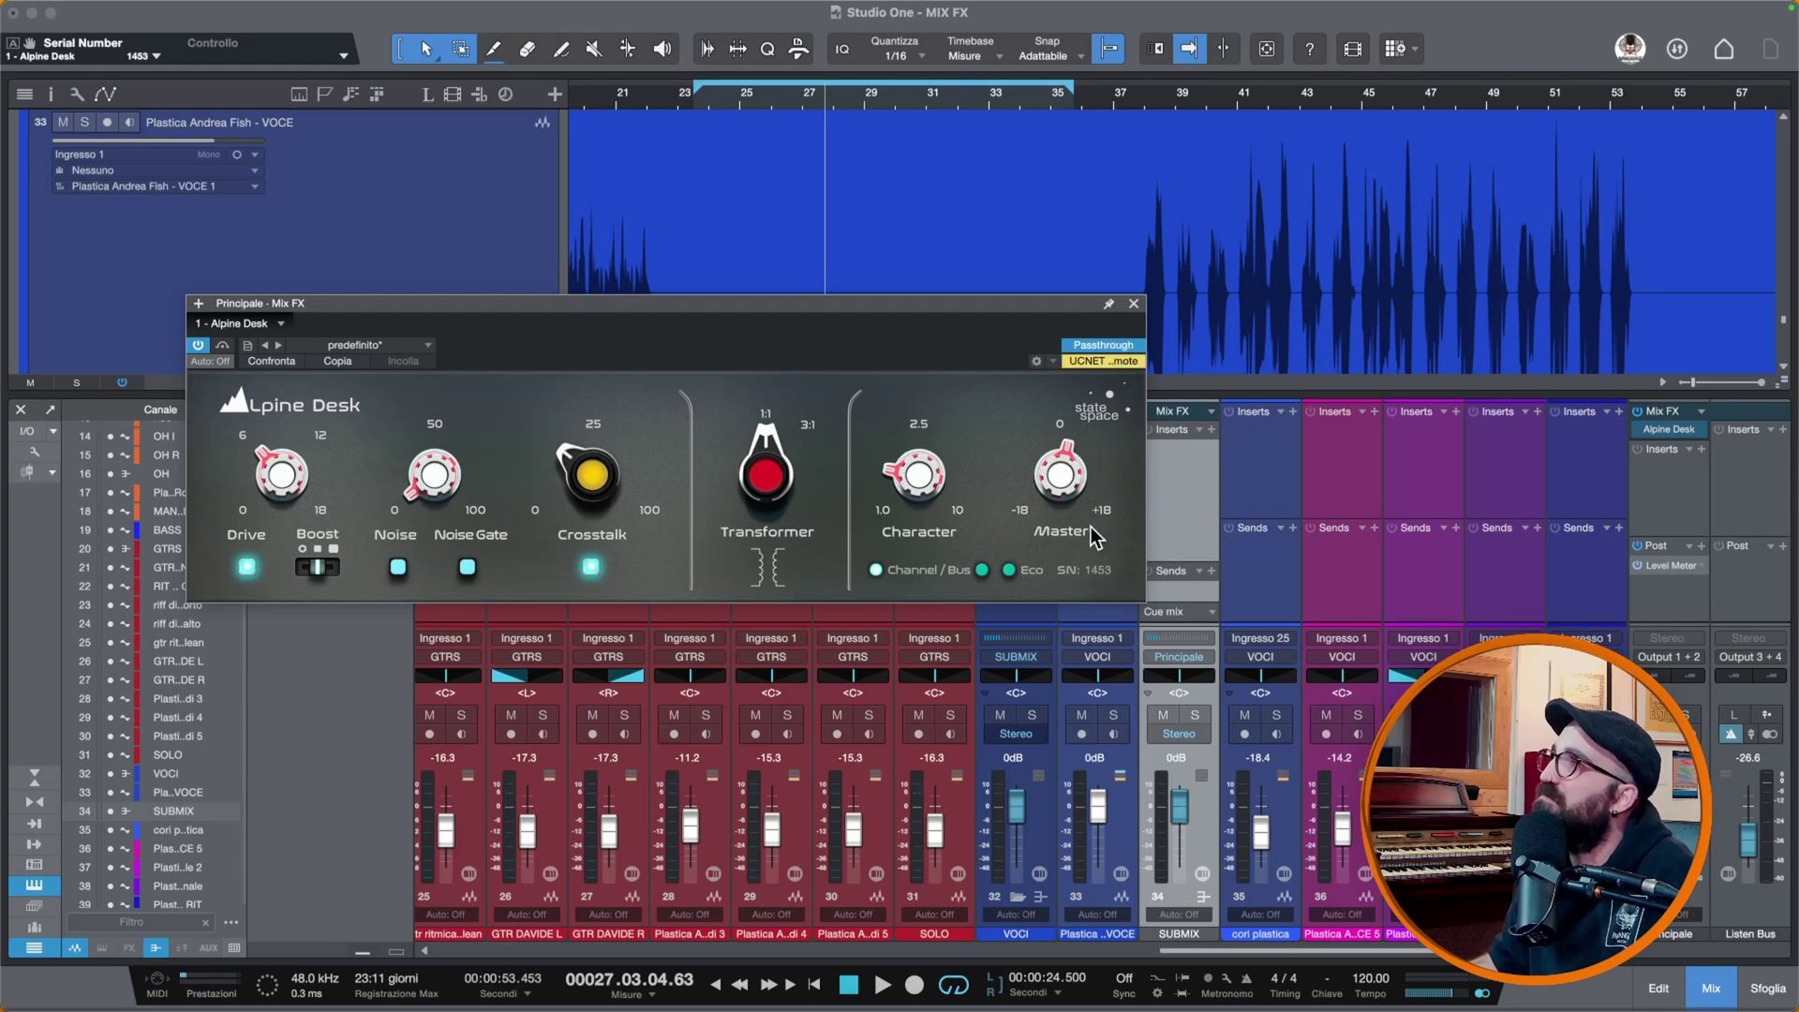
left_click_drag(1099, 568, 1107, 344)
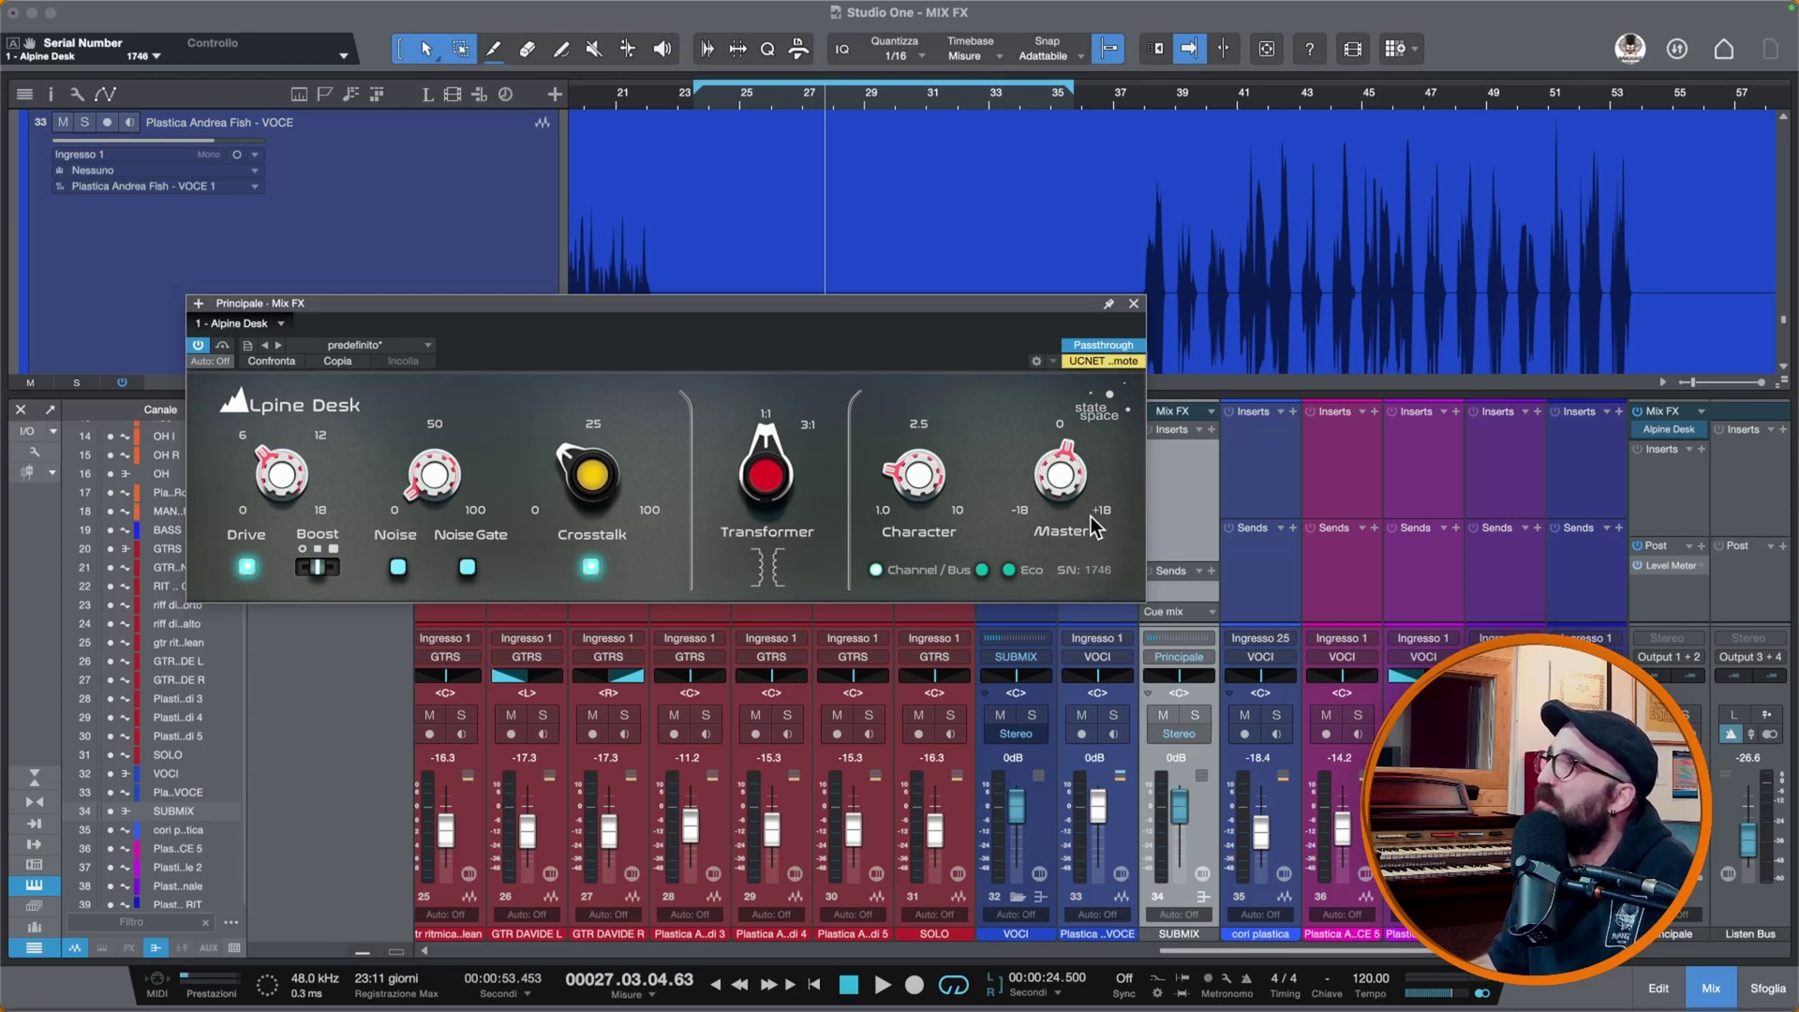
left_click_drag(1105, 478, 1110, 382)
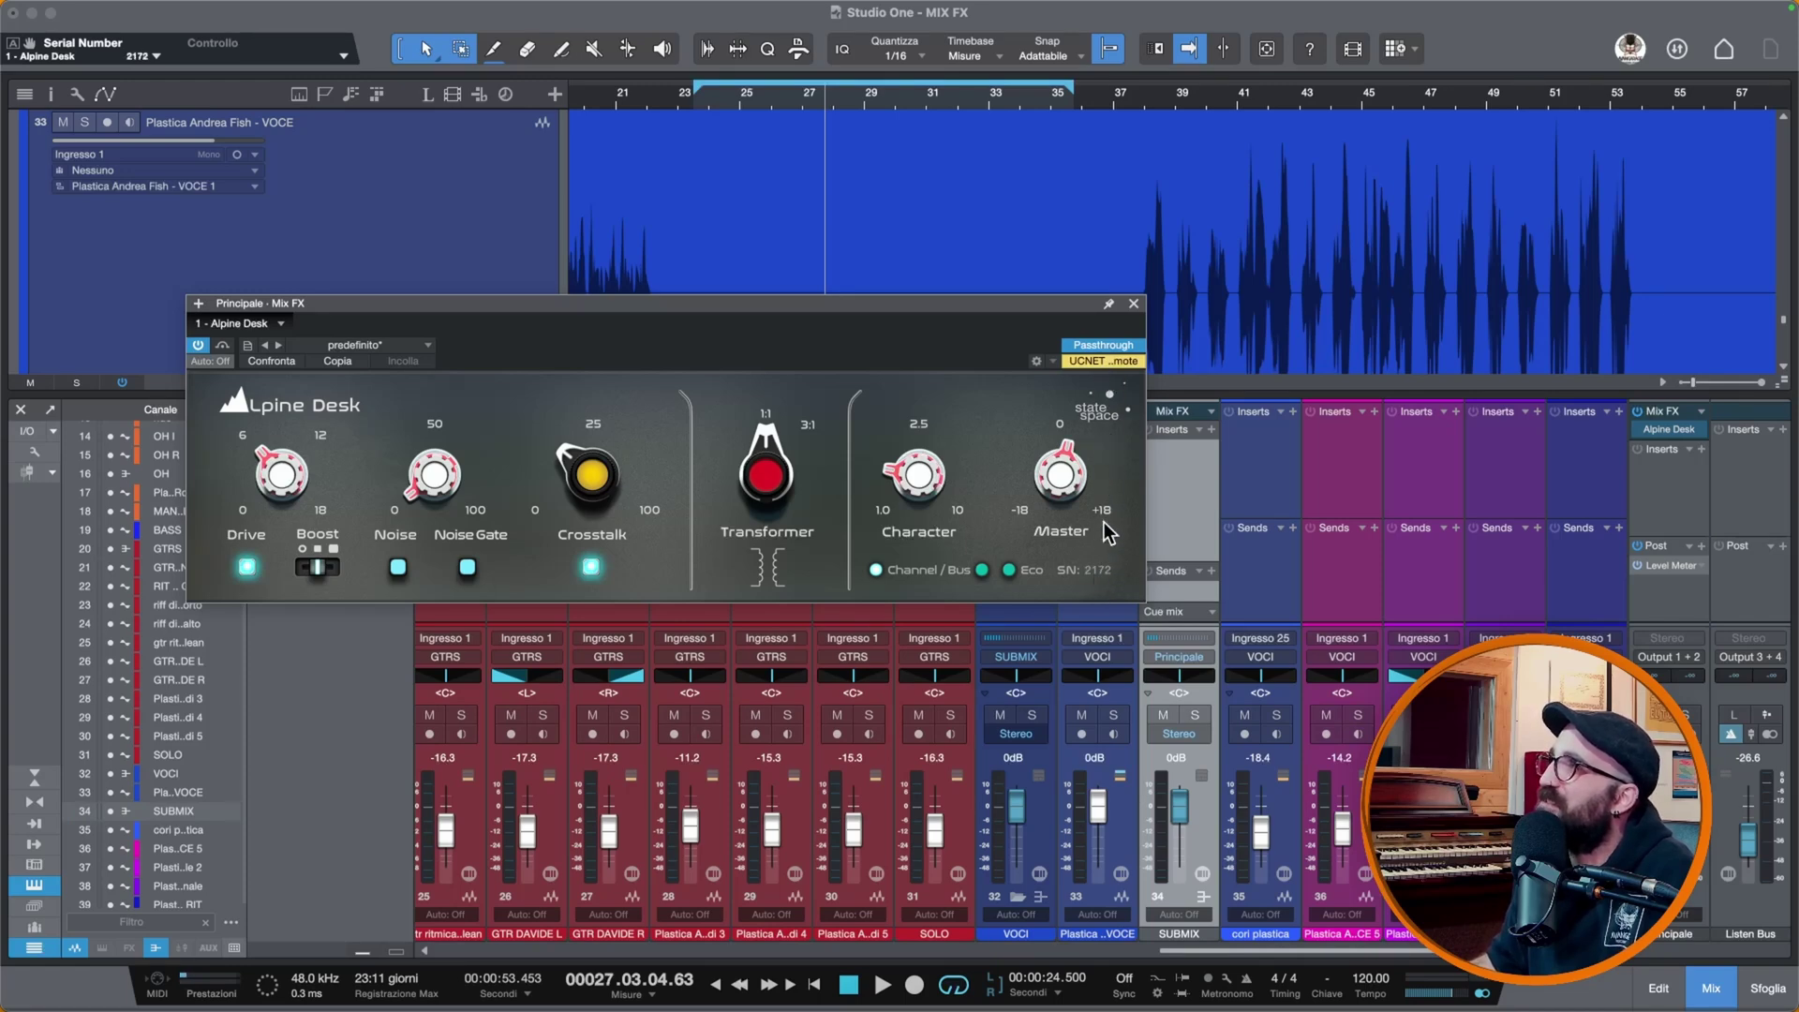
left_click_drag(1101, 572, 1107, 524)
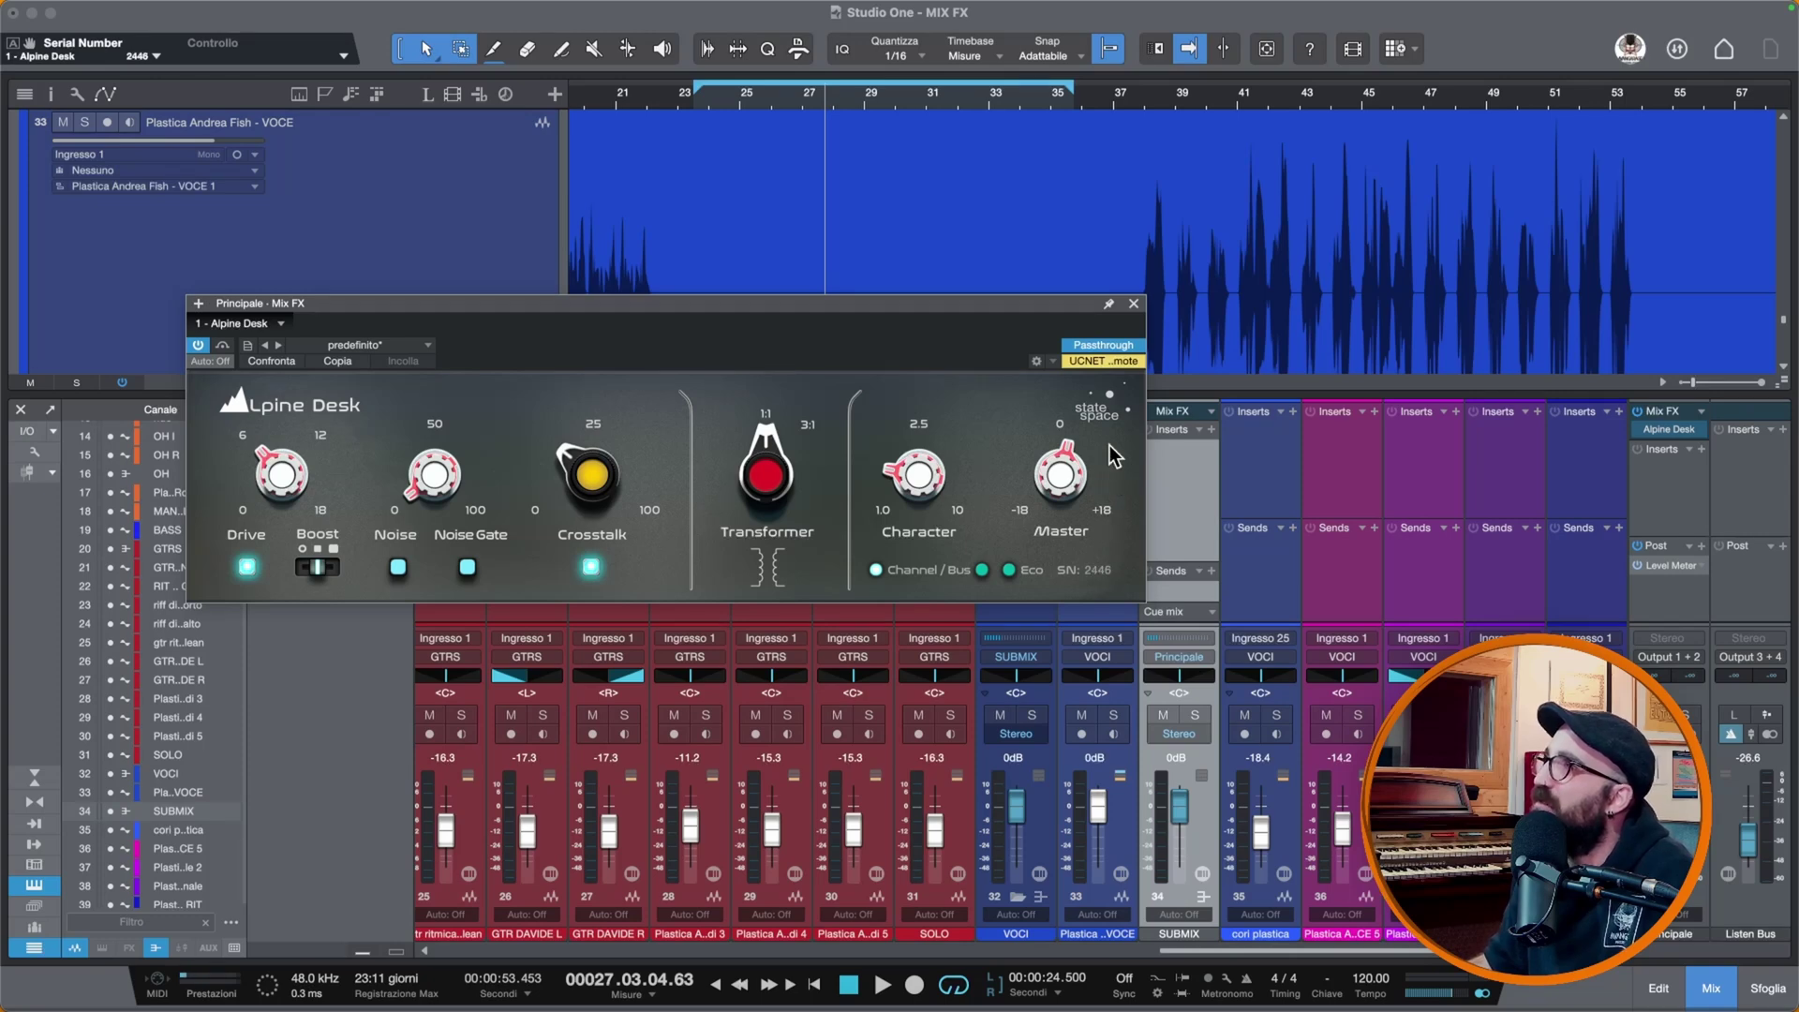
left_click_drag(1094, 570, 1113, 415)
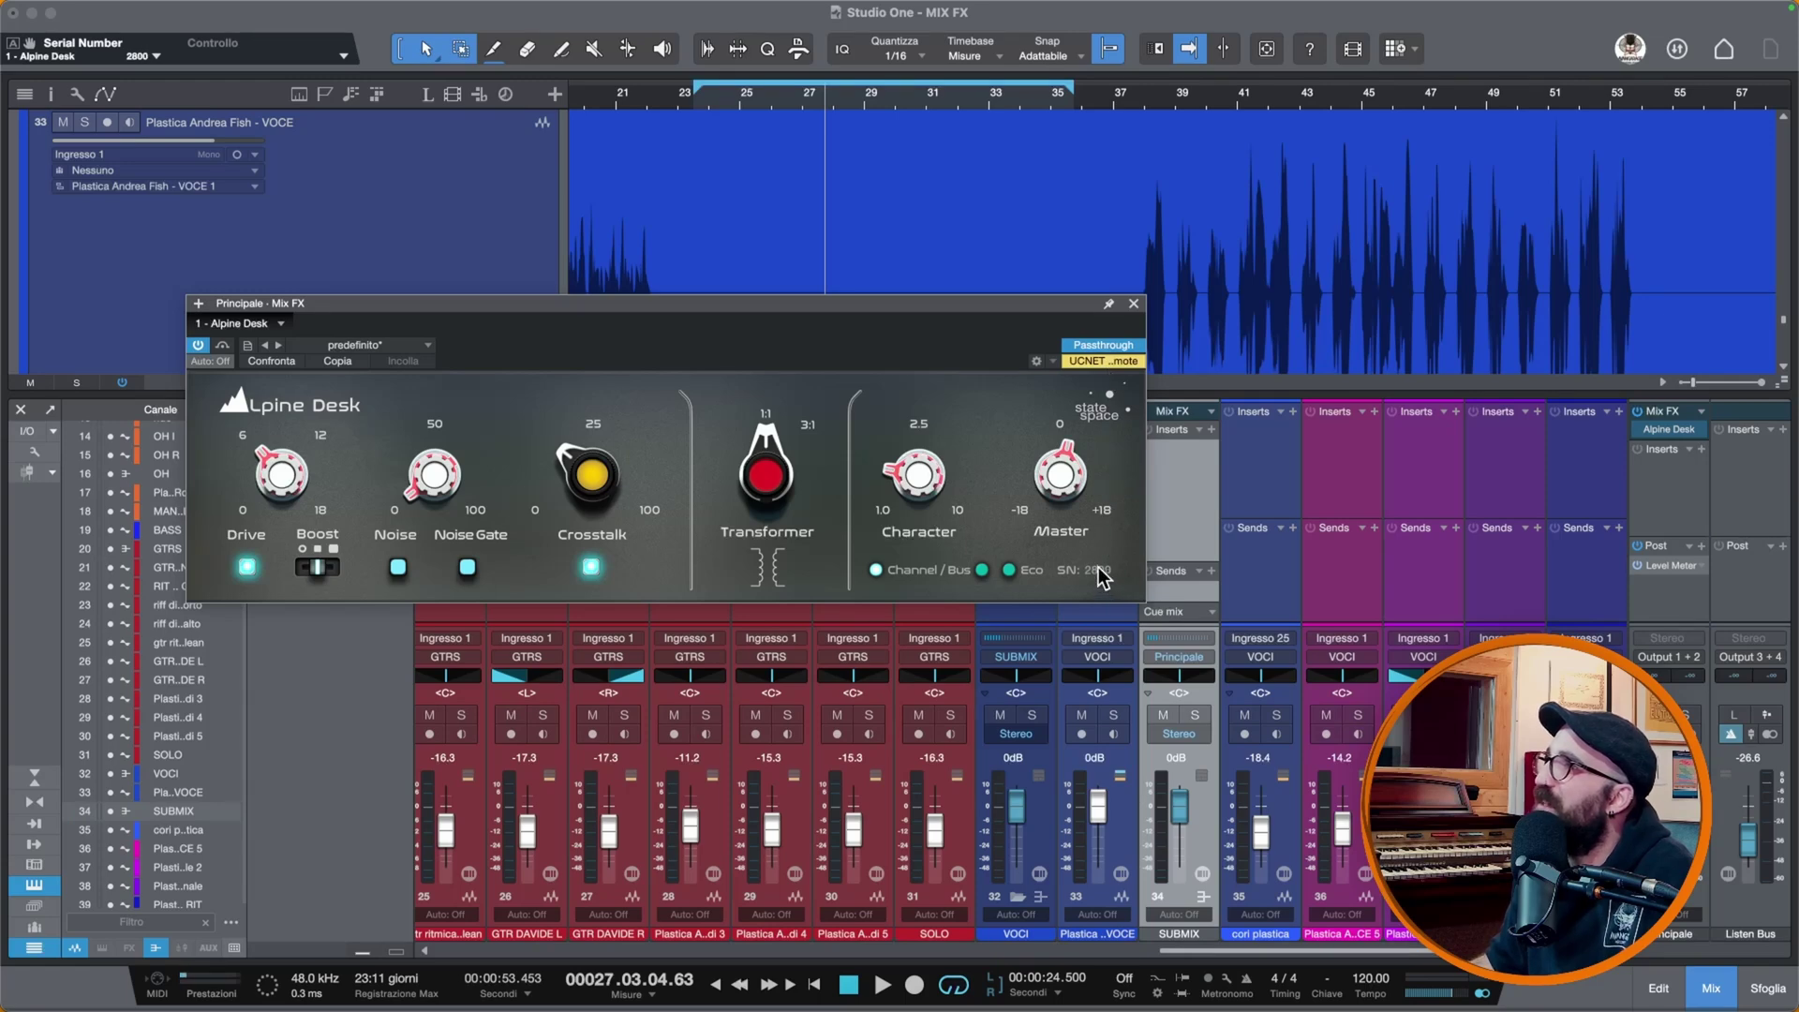
left_click_drag(1098, 570, 1110, 330)
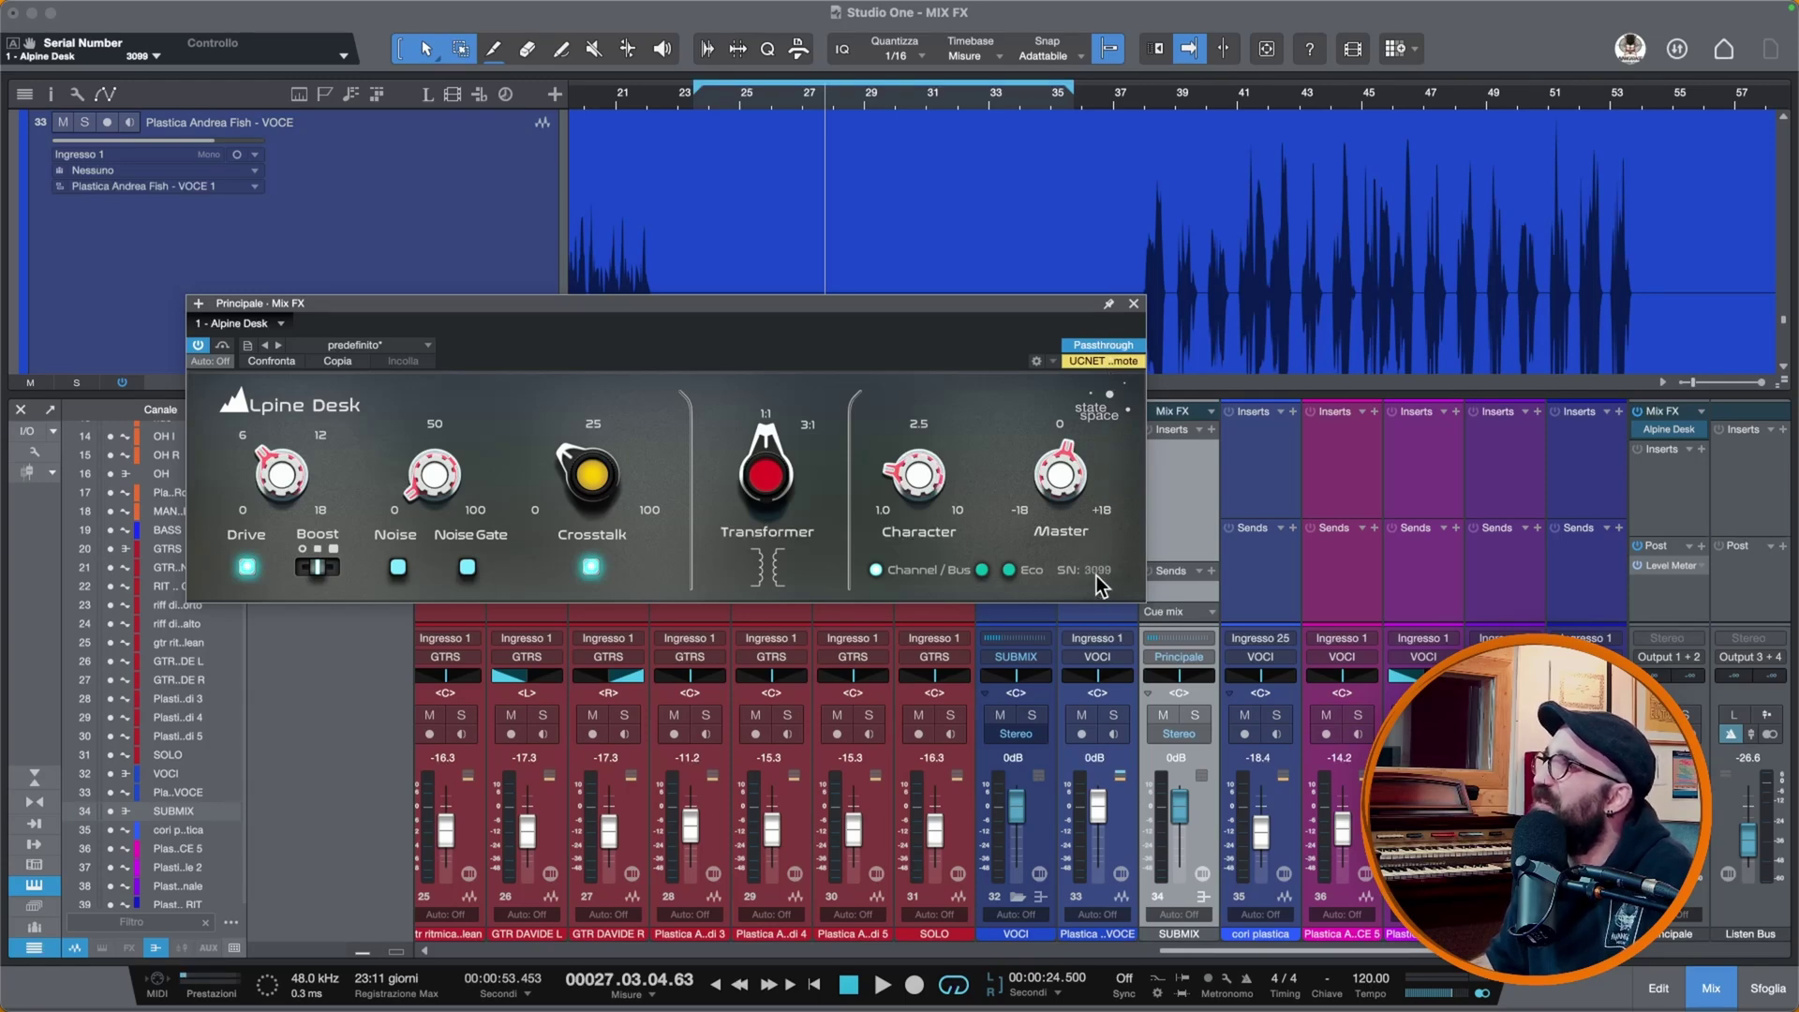
left_click_drag(1098, 572, 1108, 323)
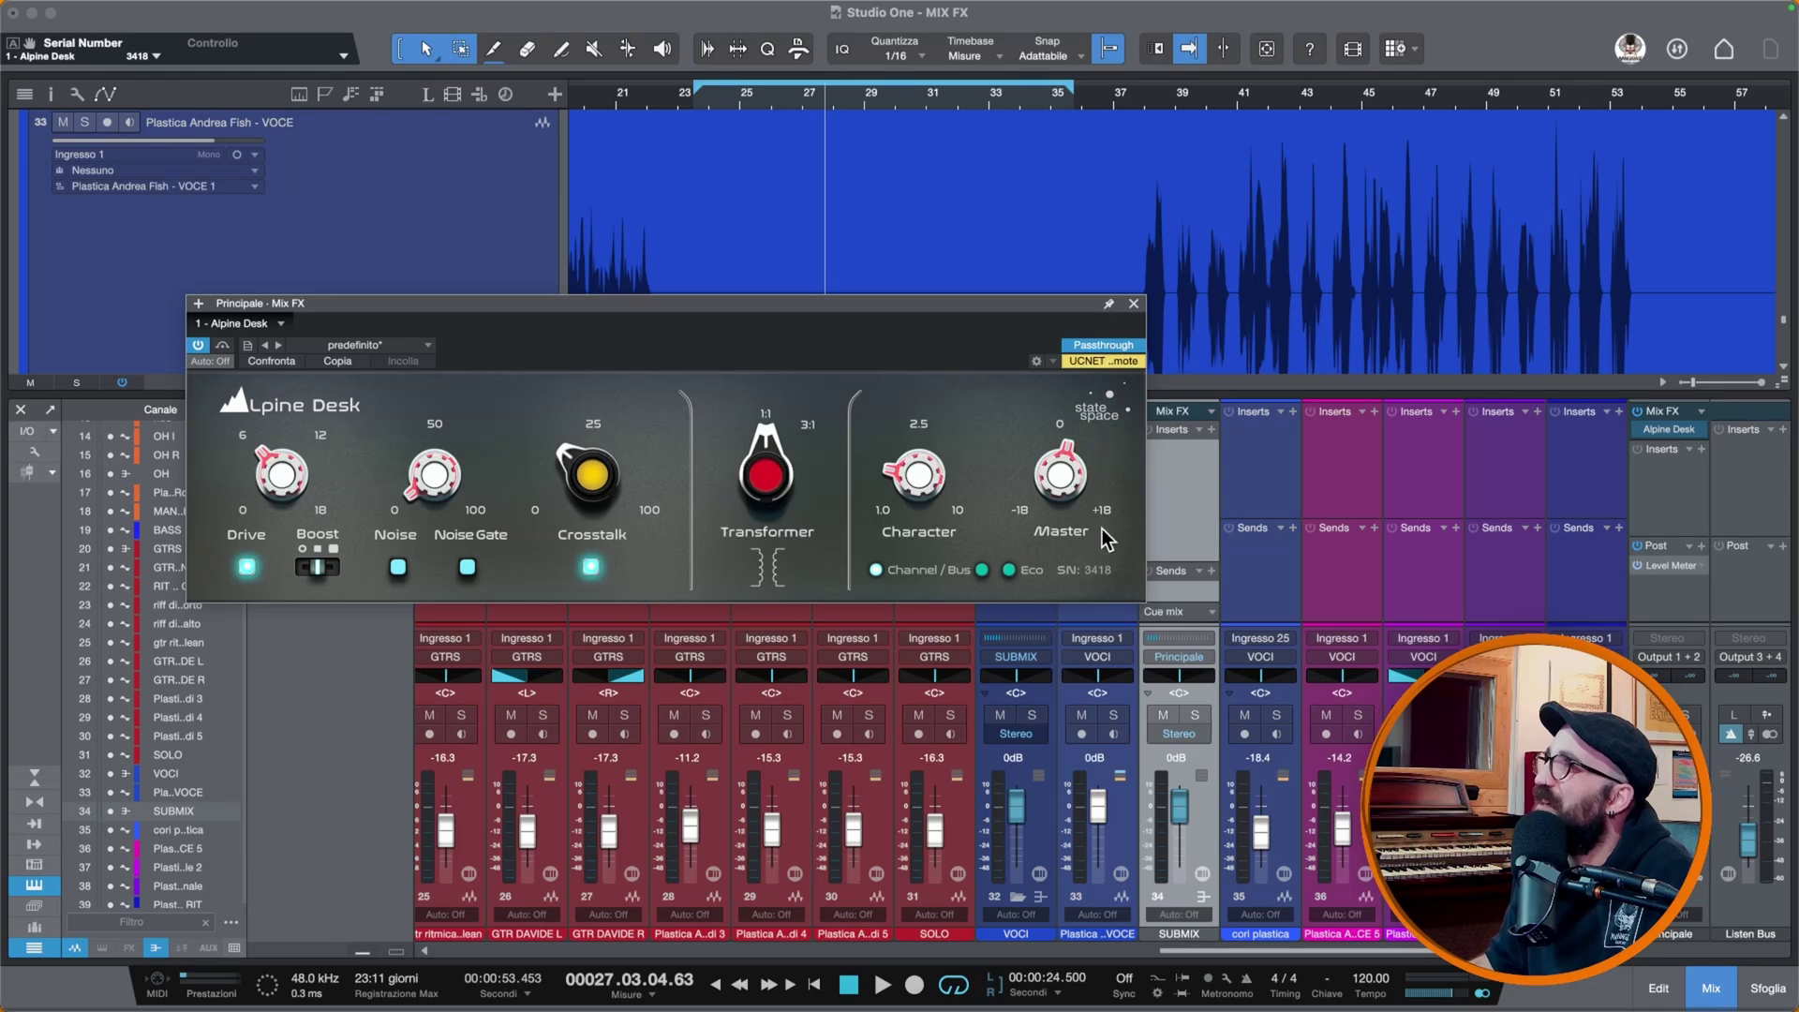
left_click_drag(1094, 571, 1111, 352)
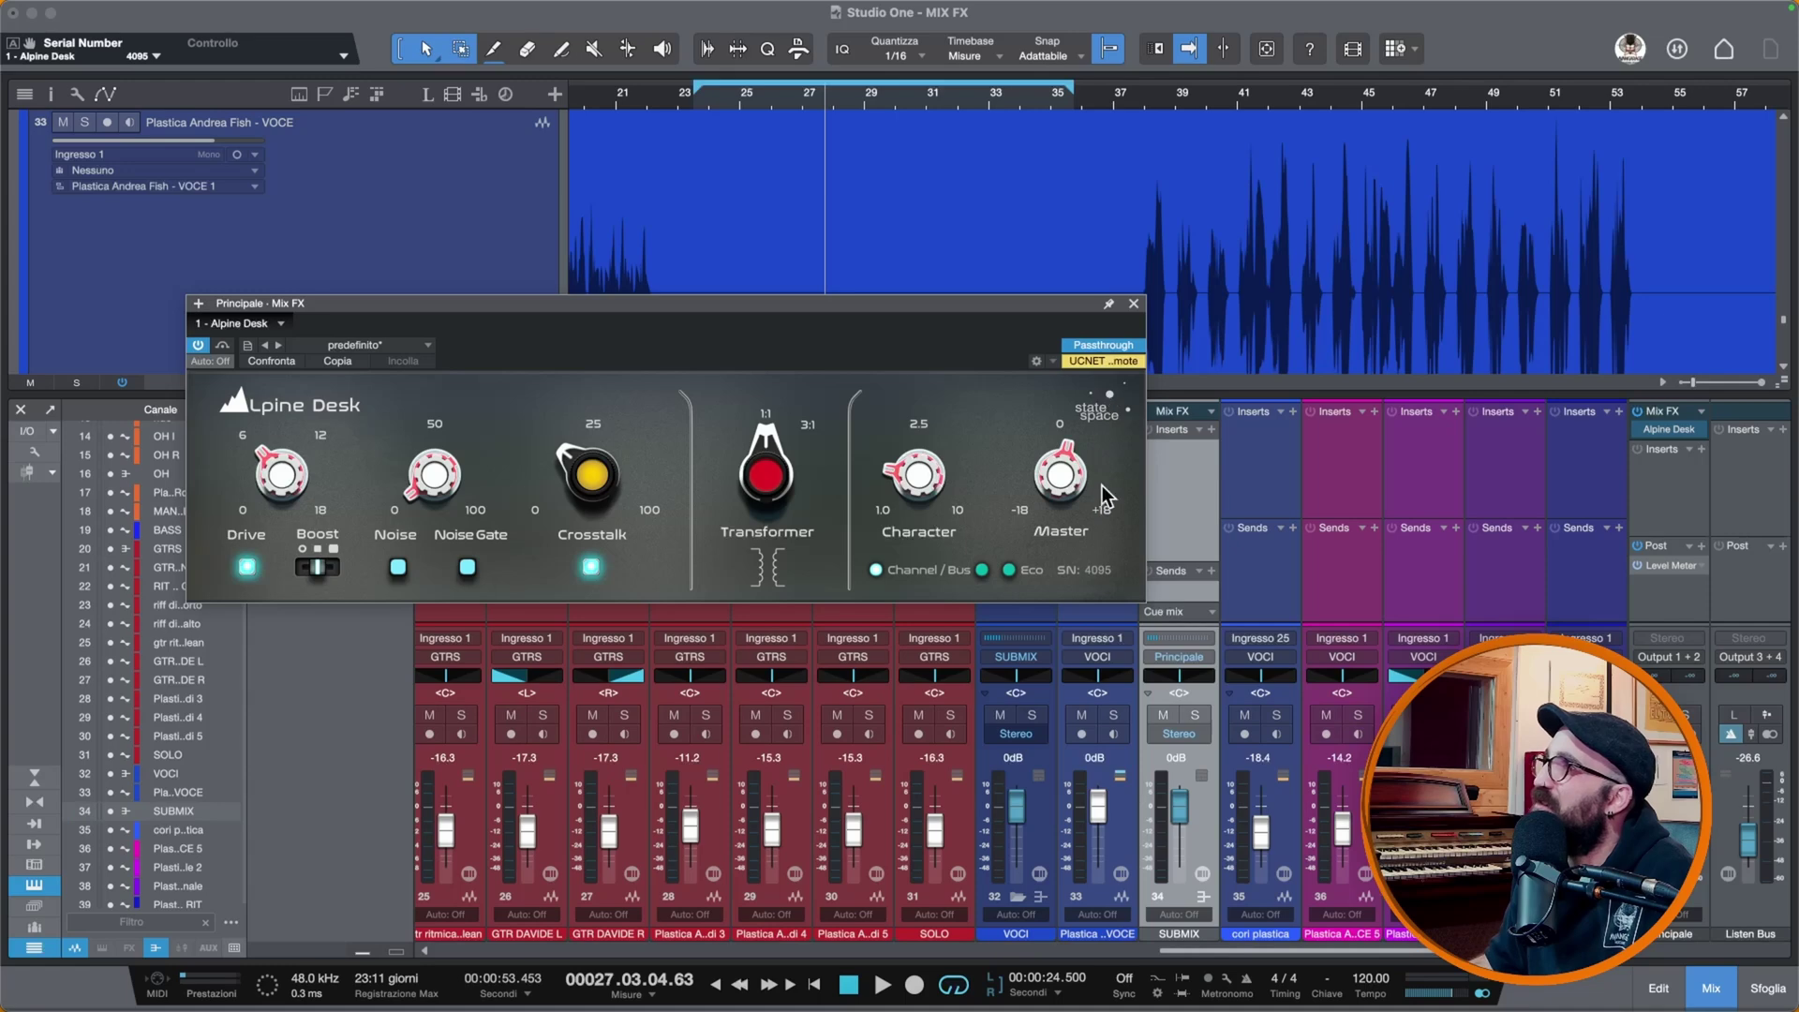
left_click_drag(1096, 573, 1115, 299)
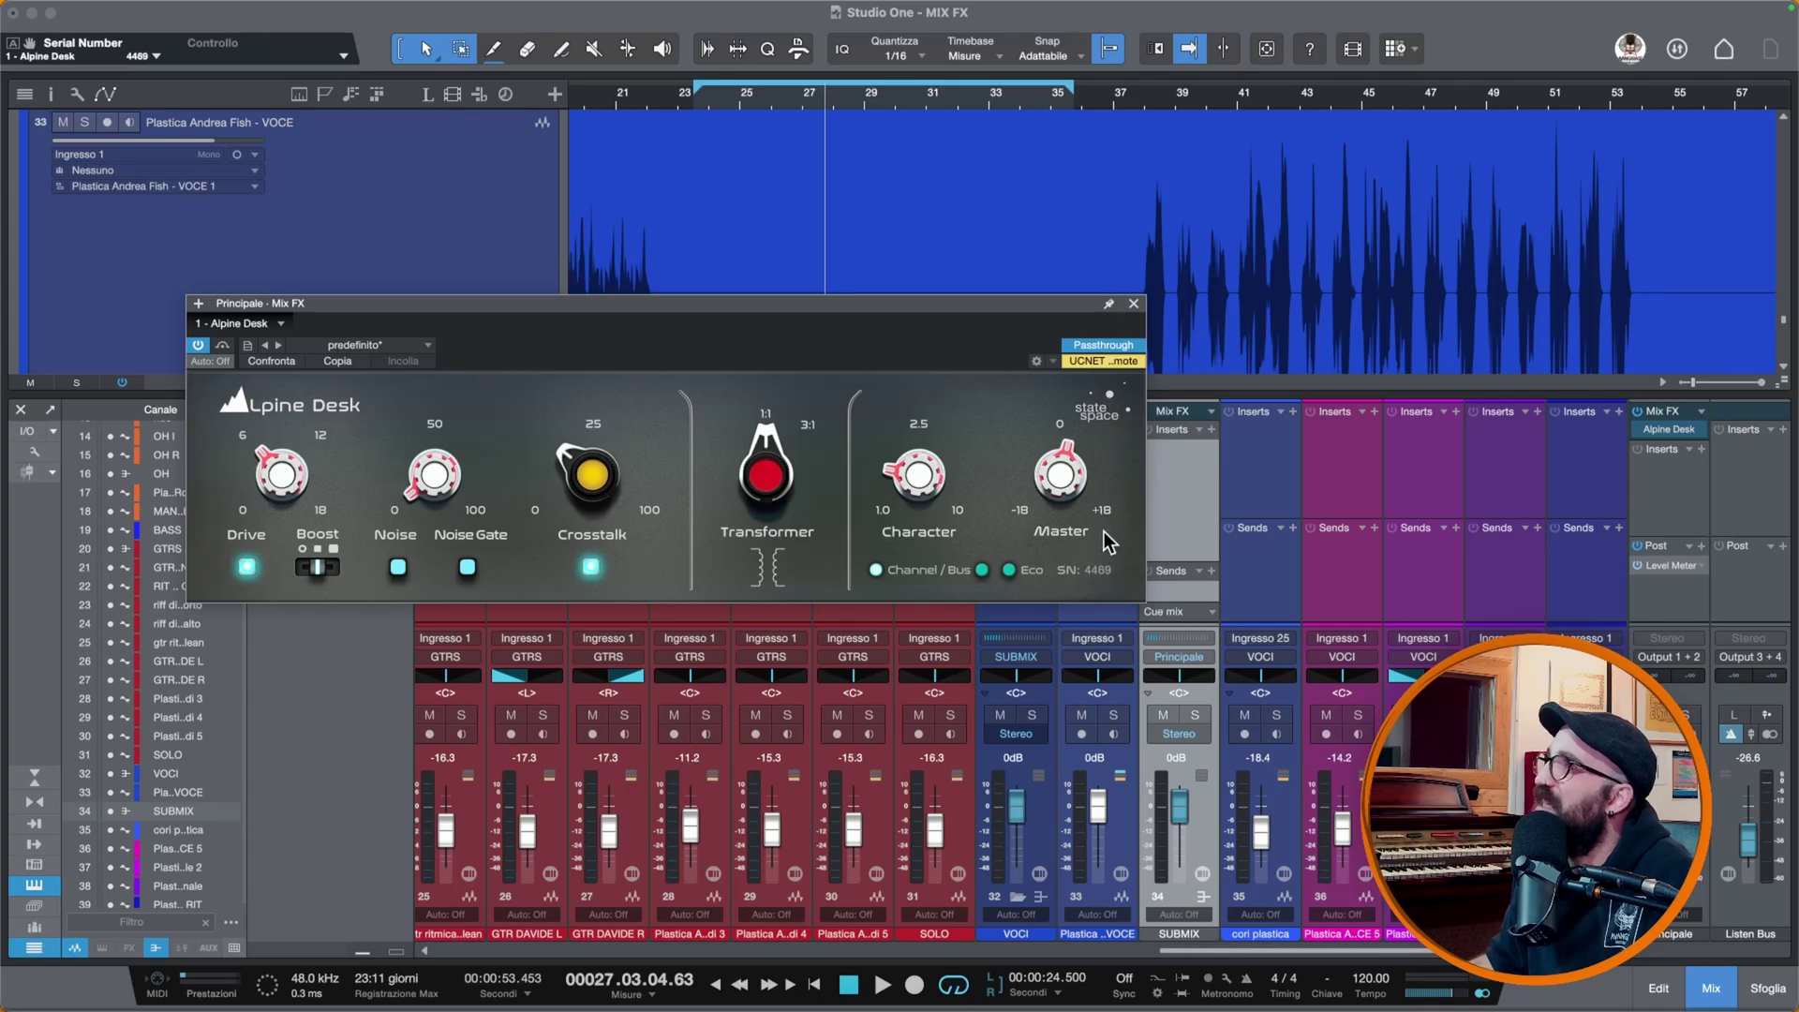
left_click_drag(1099, 570, 1109, 300)
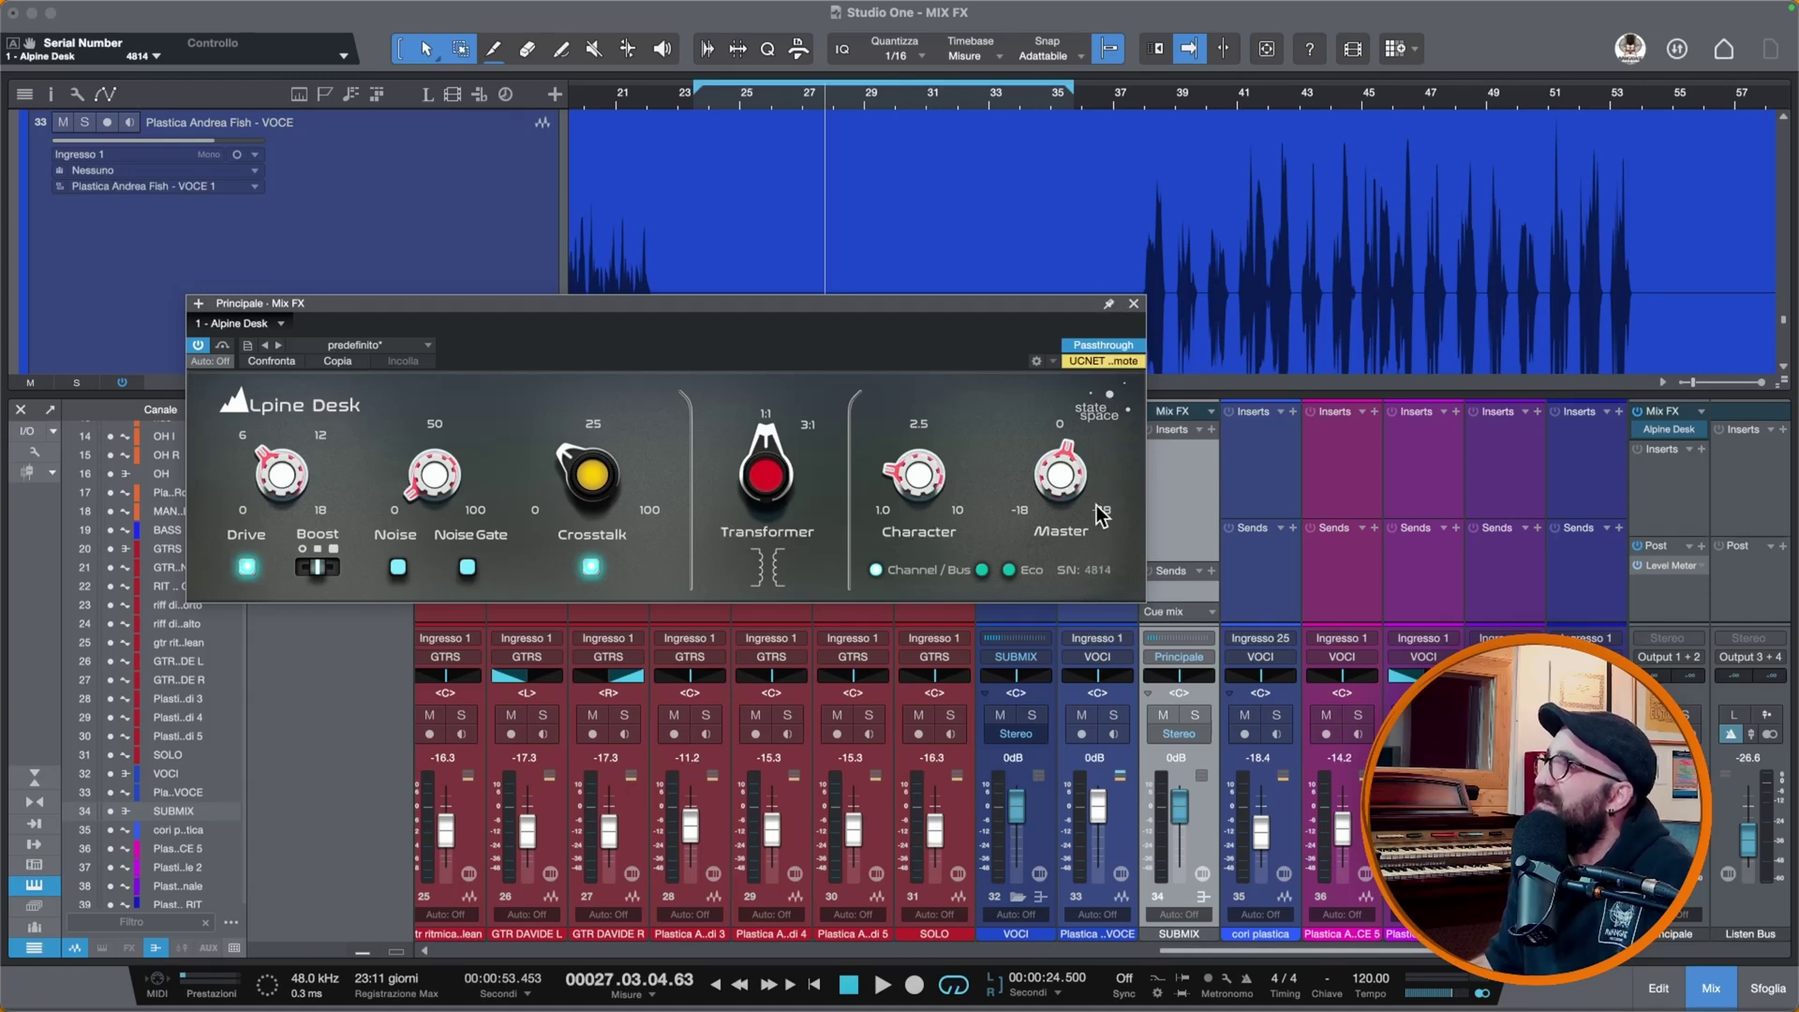
left_click_drag(1099, 578, 1112, 463)
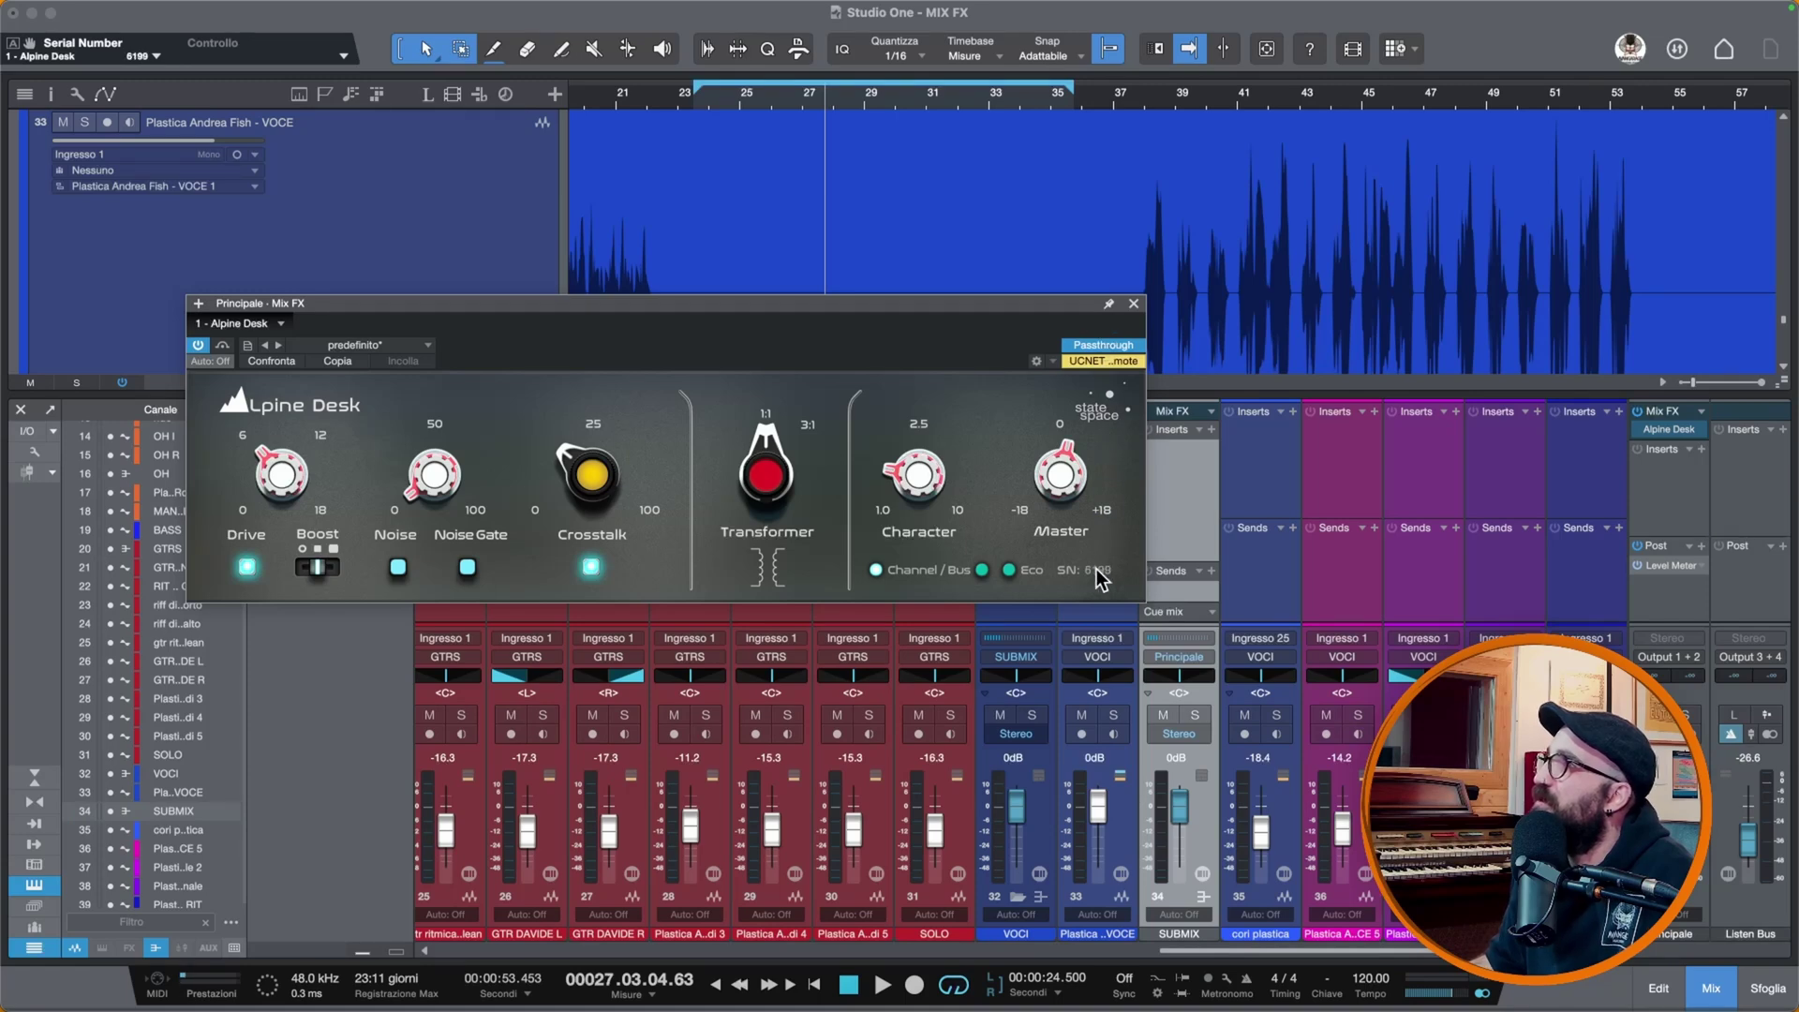
left_click_drag(1098, 574, 1098, 583)
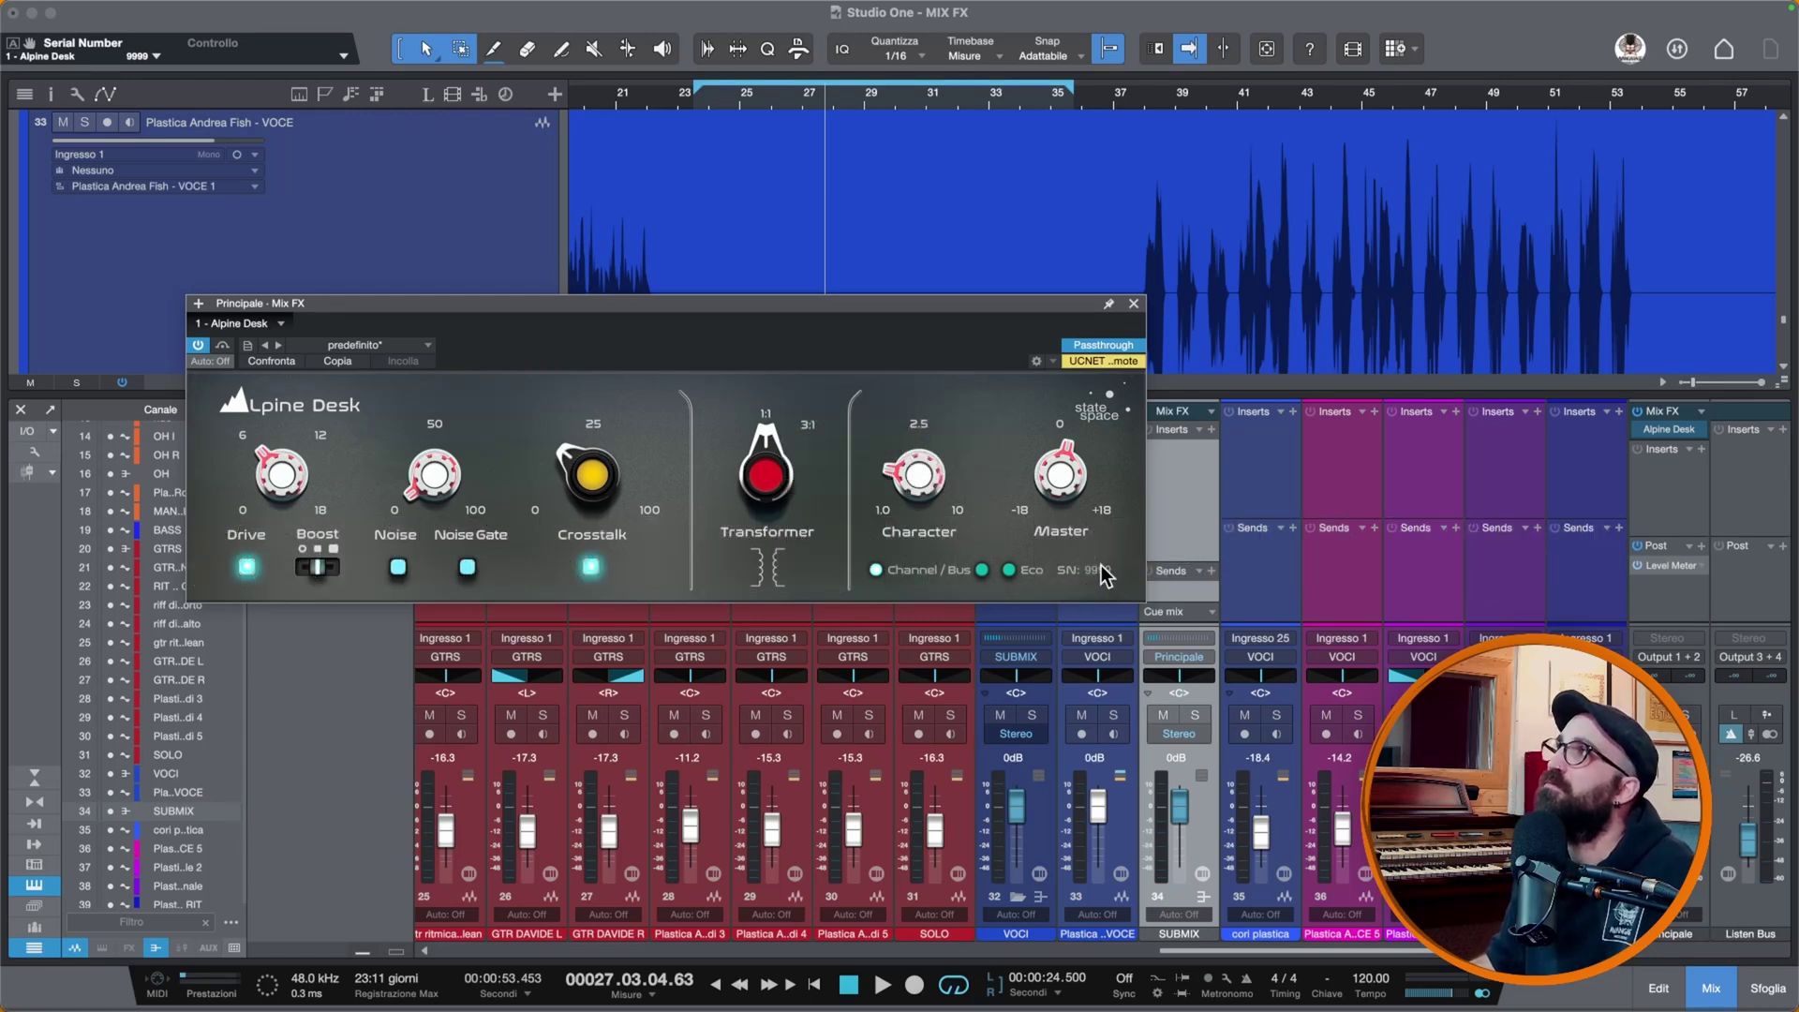
Step: Audition the changed Serial Number during playback, lower it to about 9722, and stop playback
key("space")
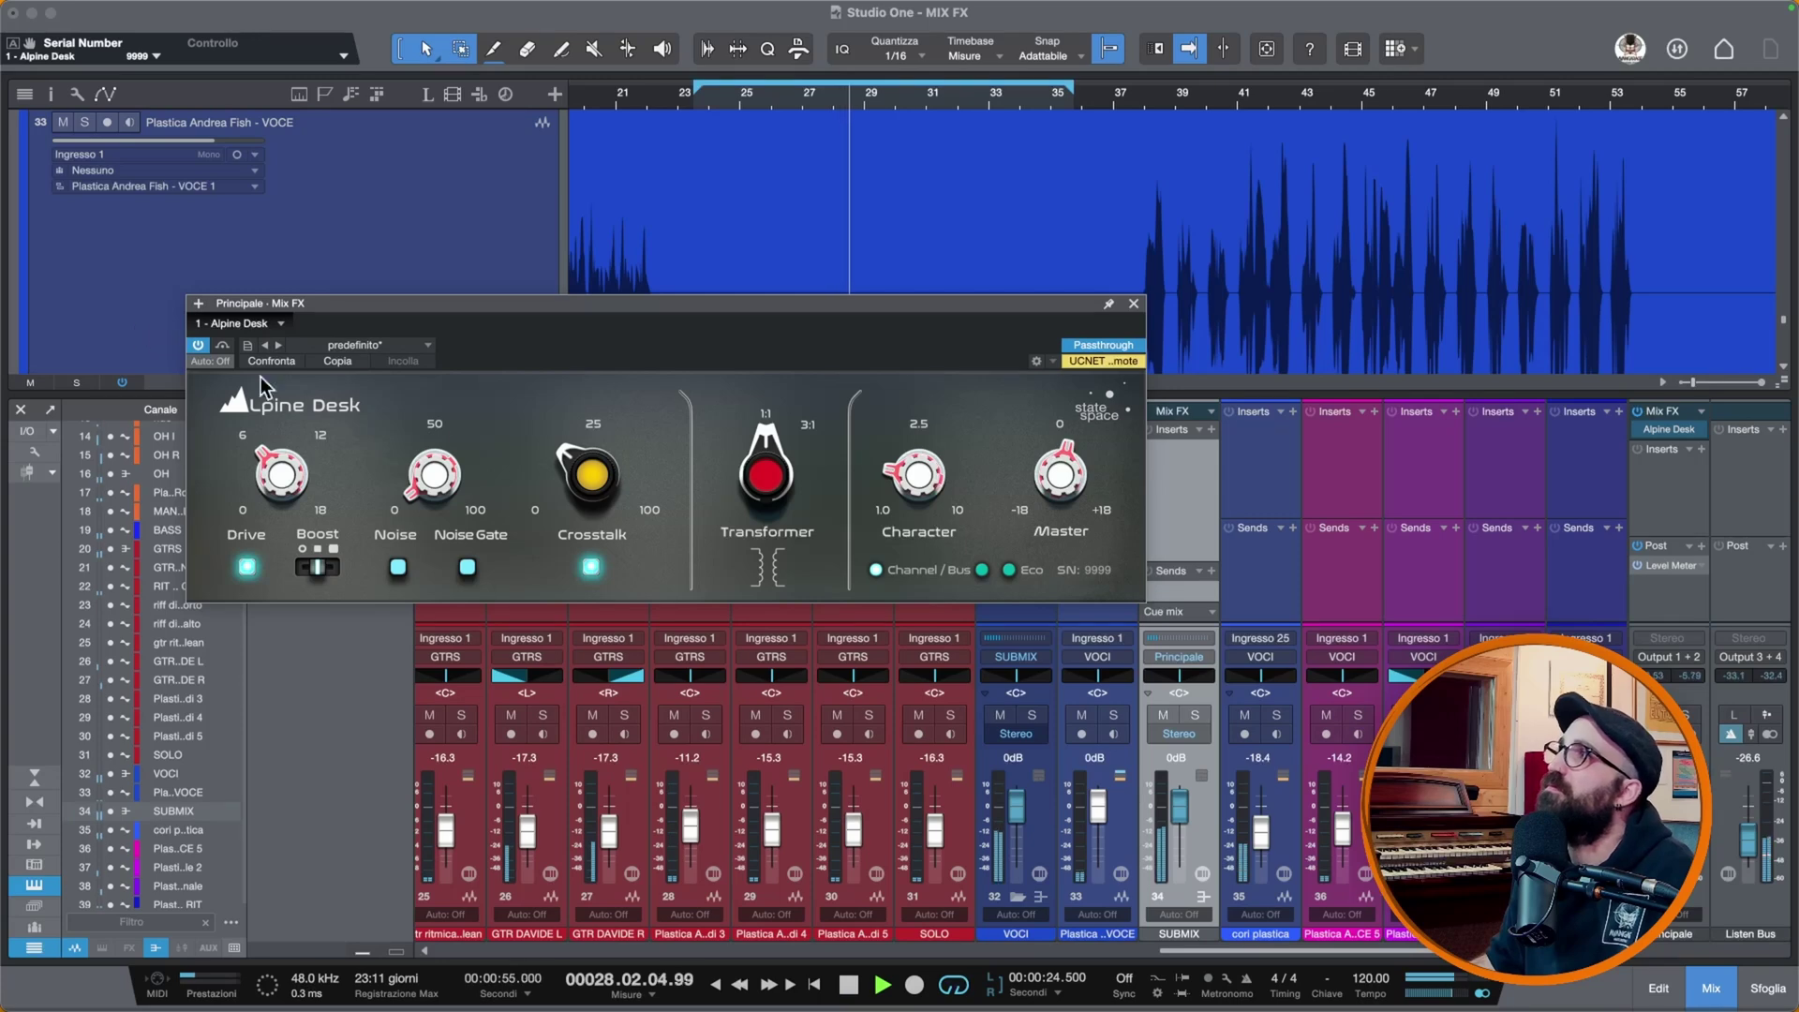
left_click_drag(1094, 579, 1082, 726)
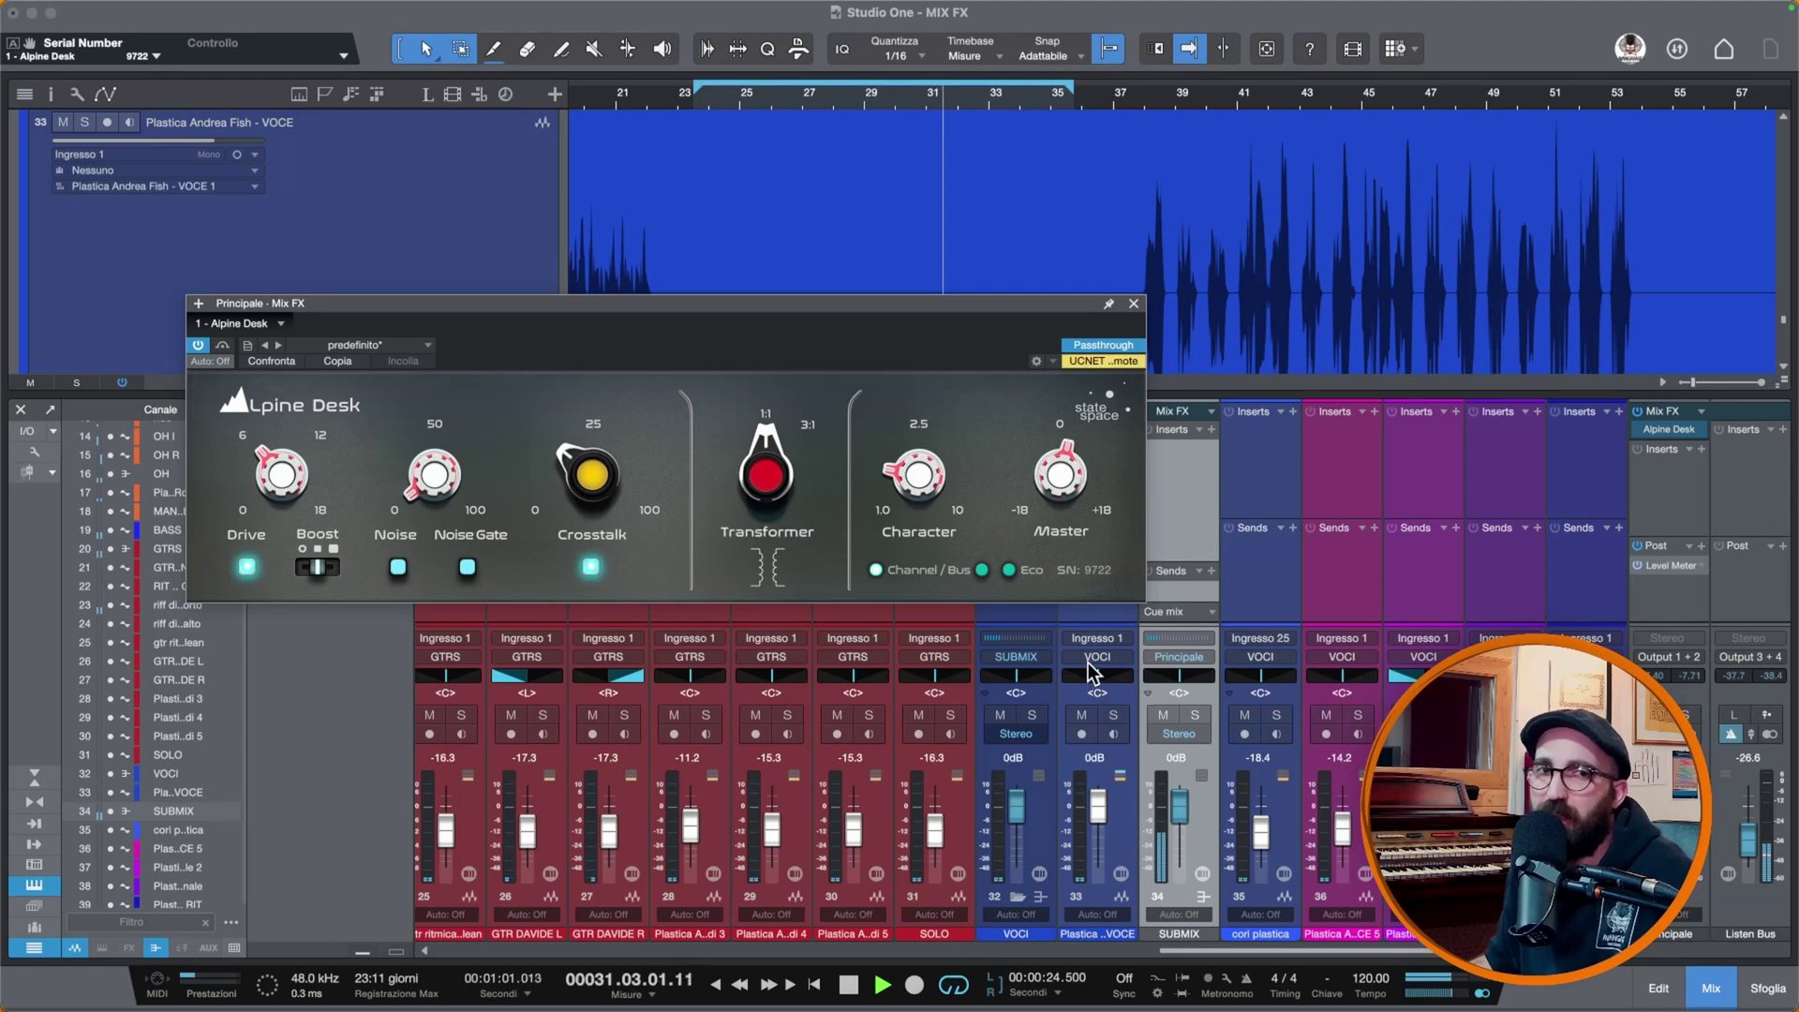
key("space")
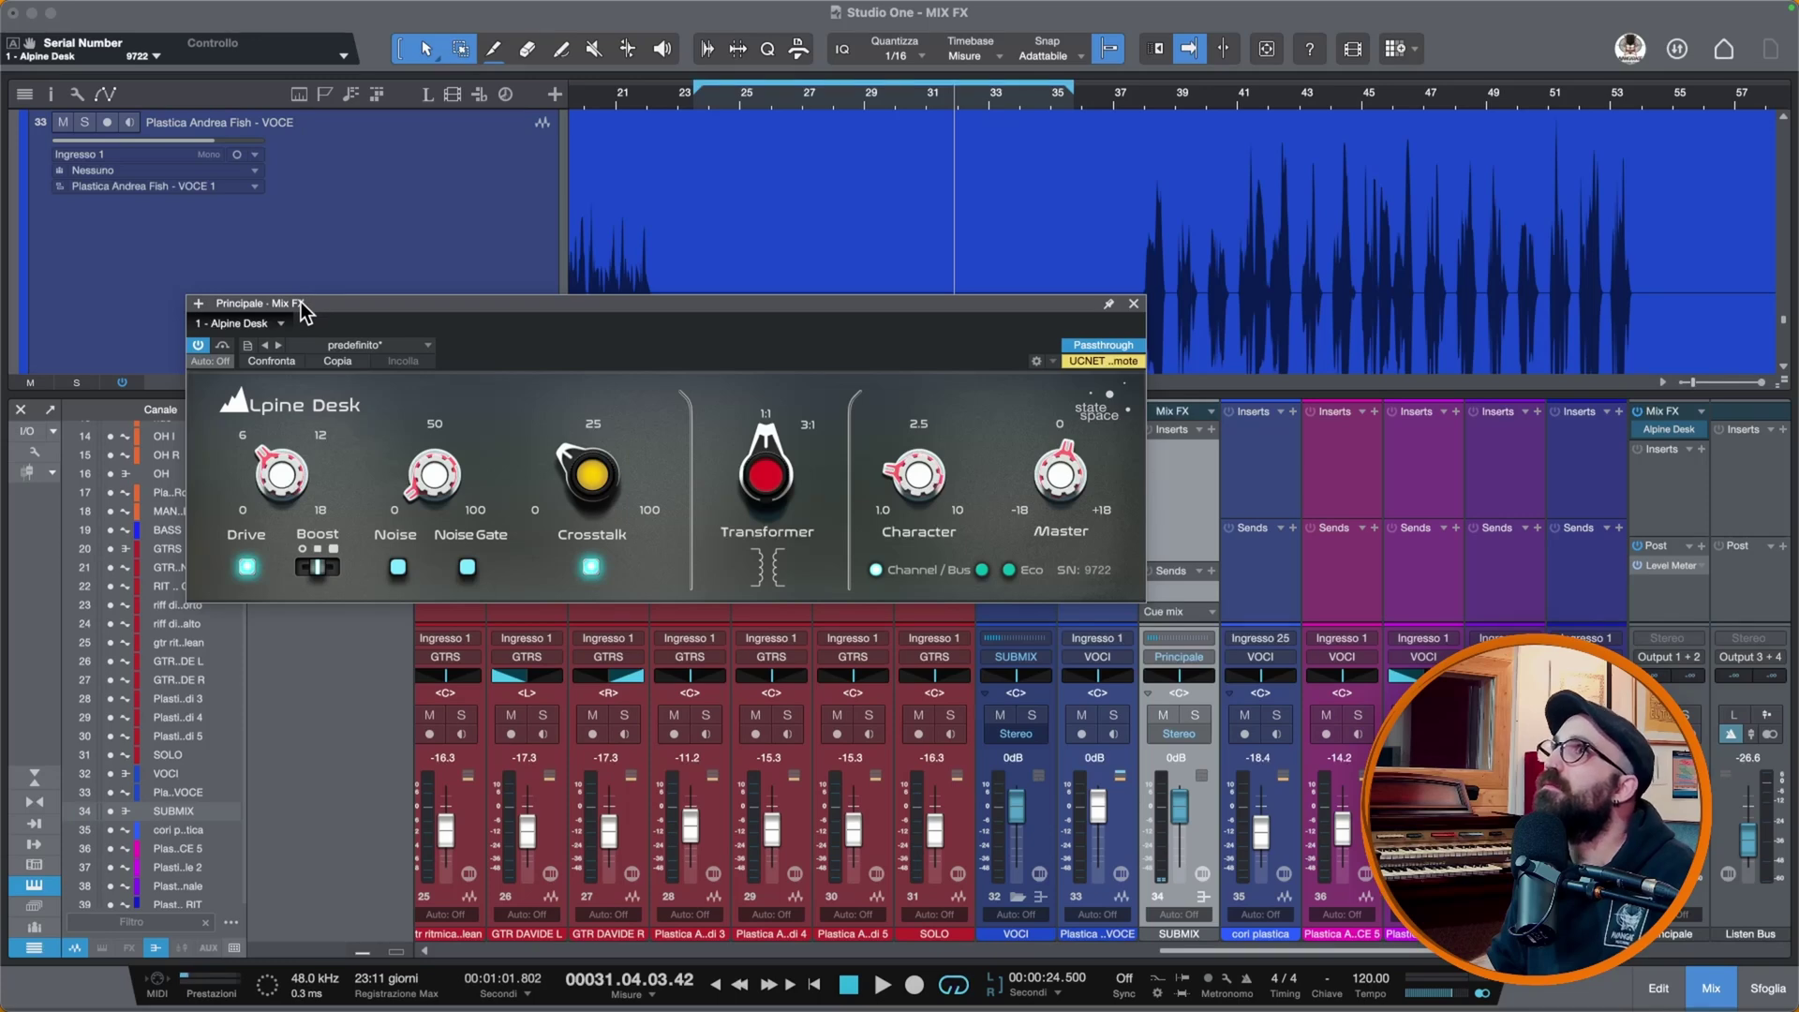
Step: Close the Alpine Desk window and replace the main output's Mix FX with Brit Console, moving its window slightly lower
left_click(1132, 304)
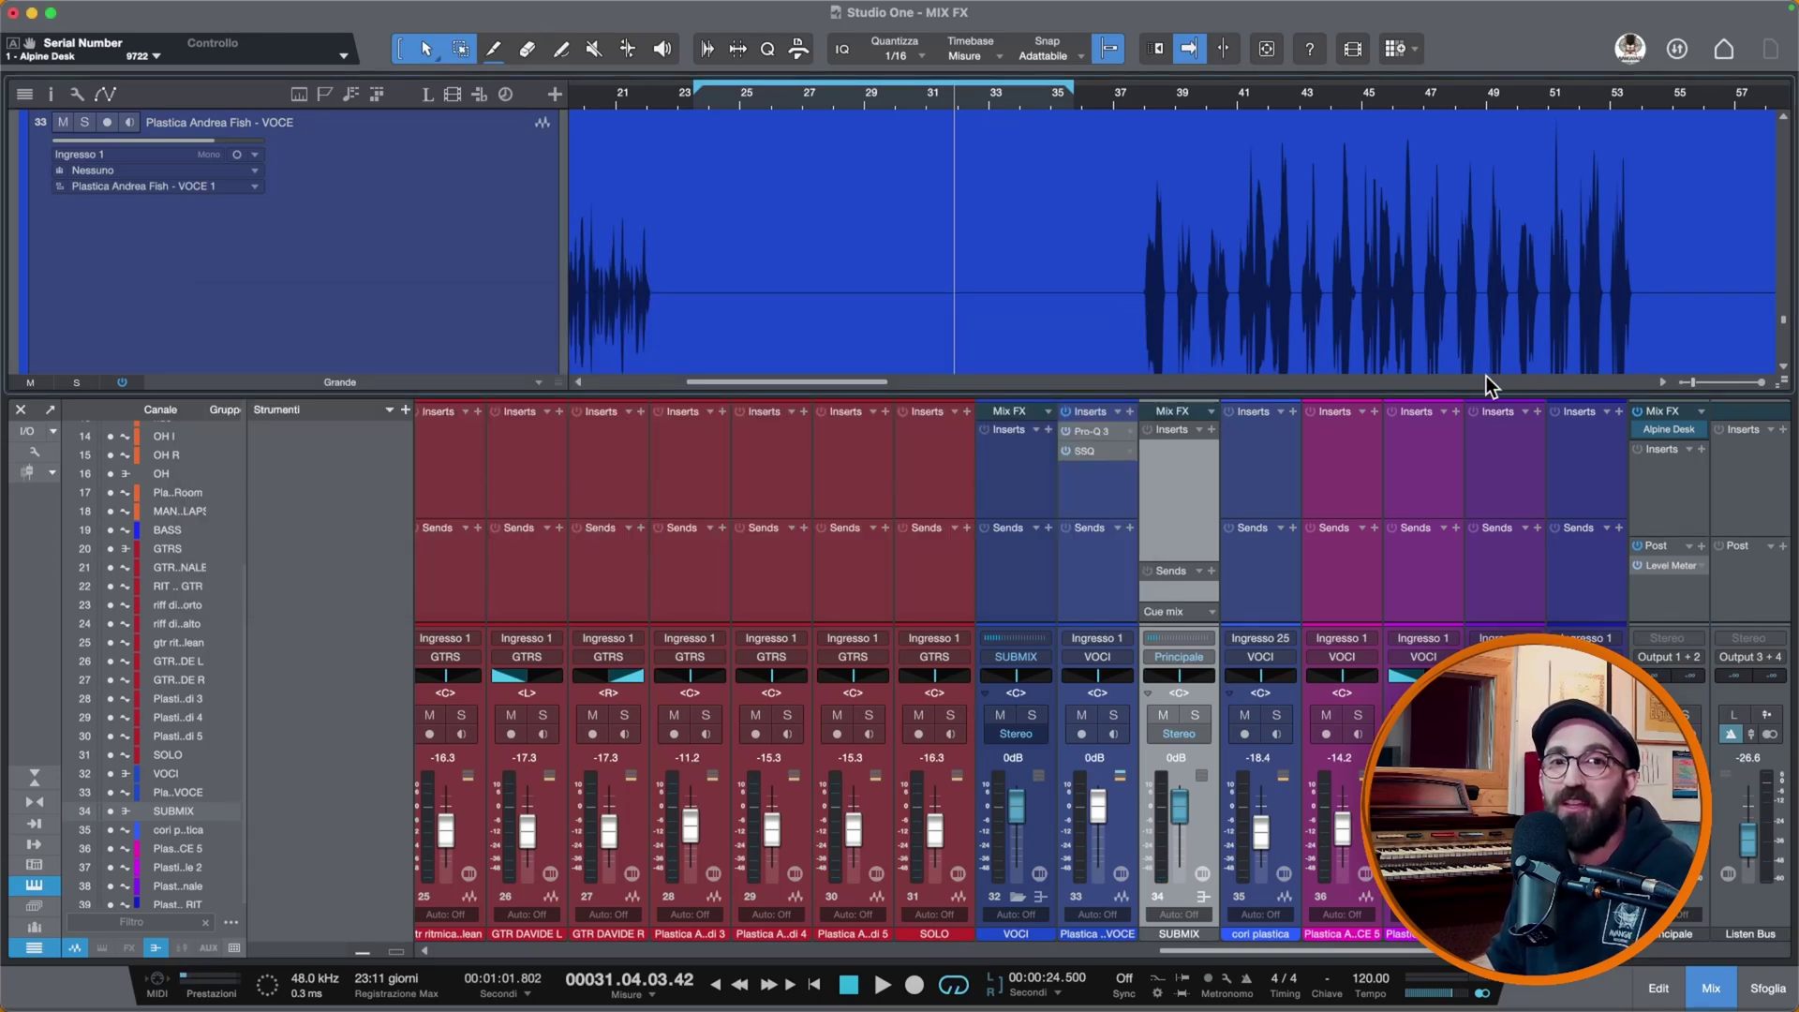
left_click(1701, 429)
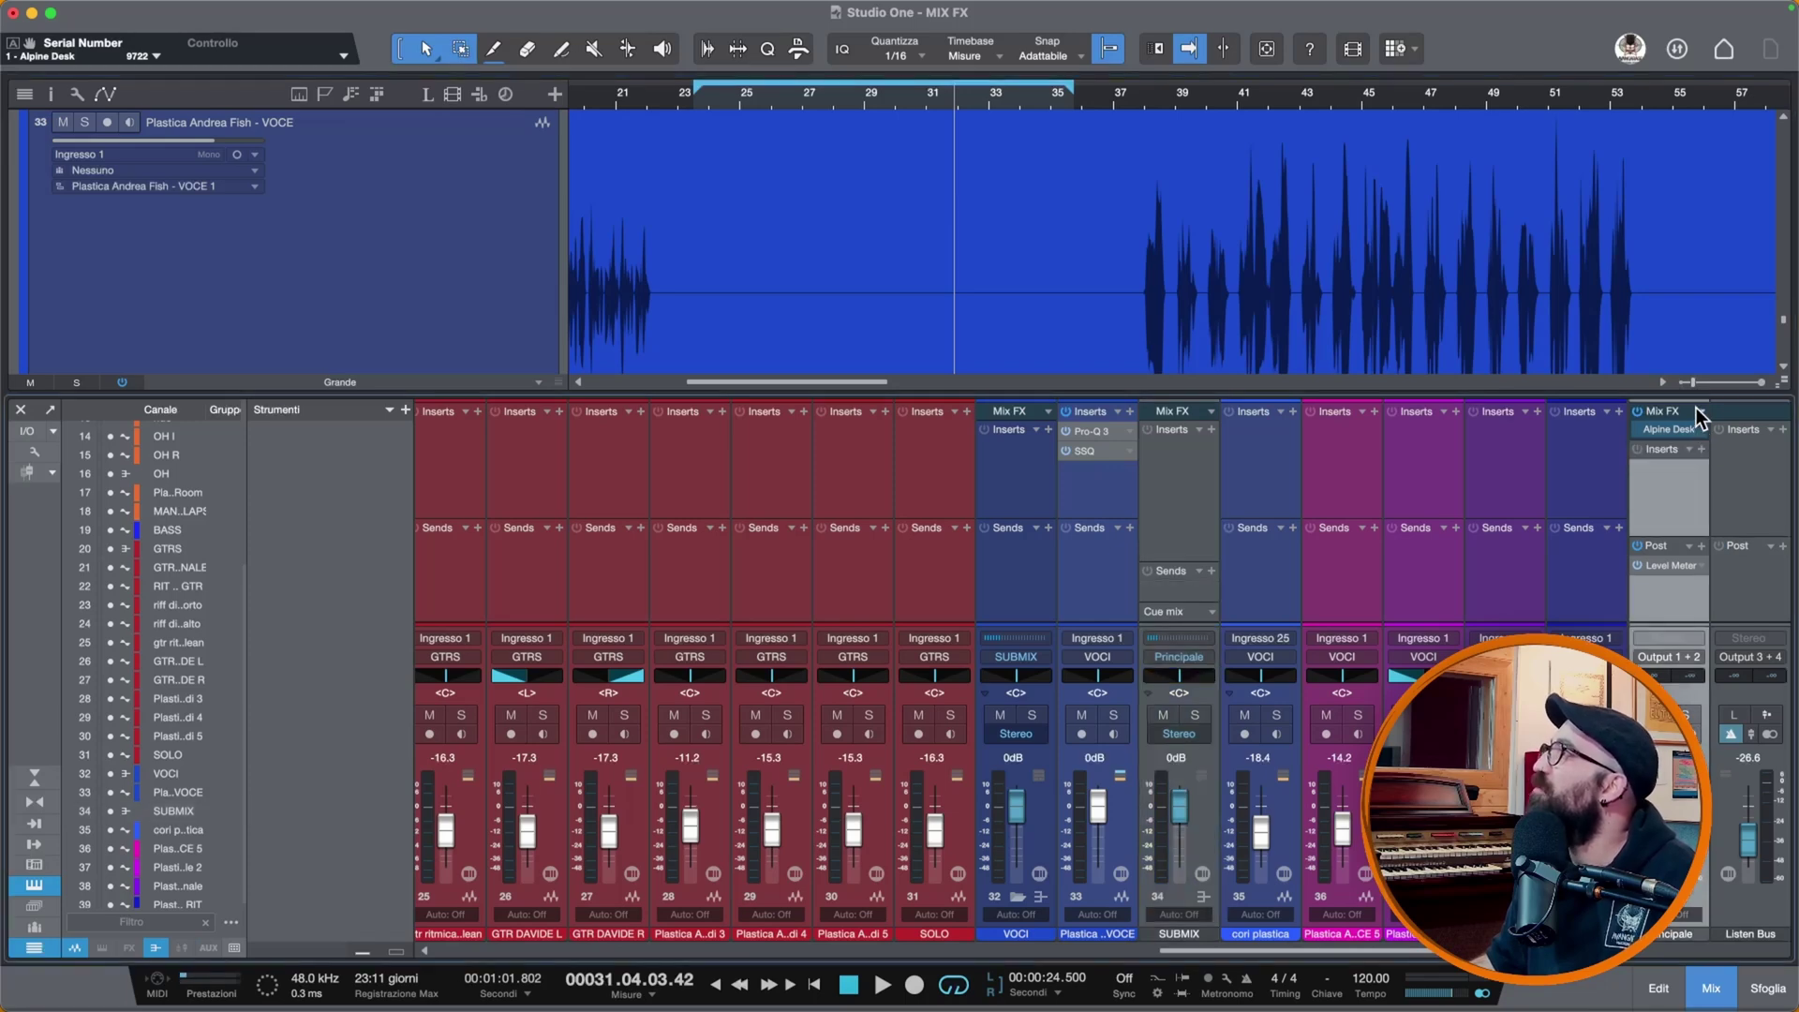
left_click(1697, 409)
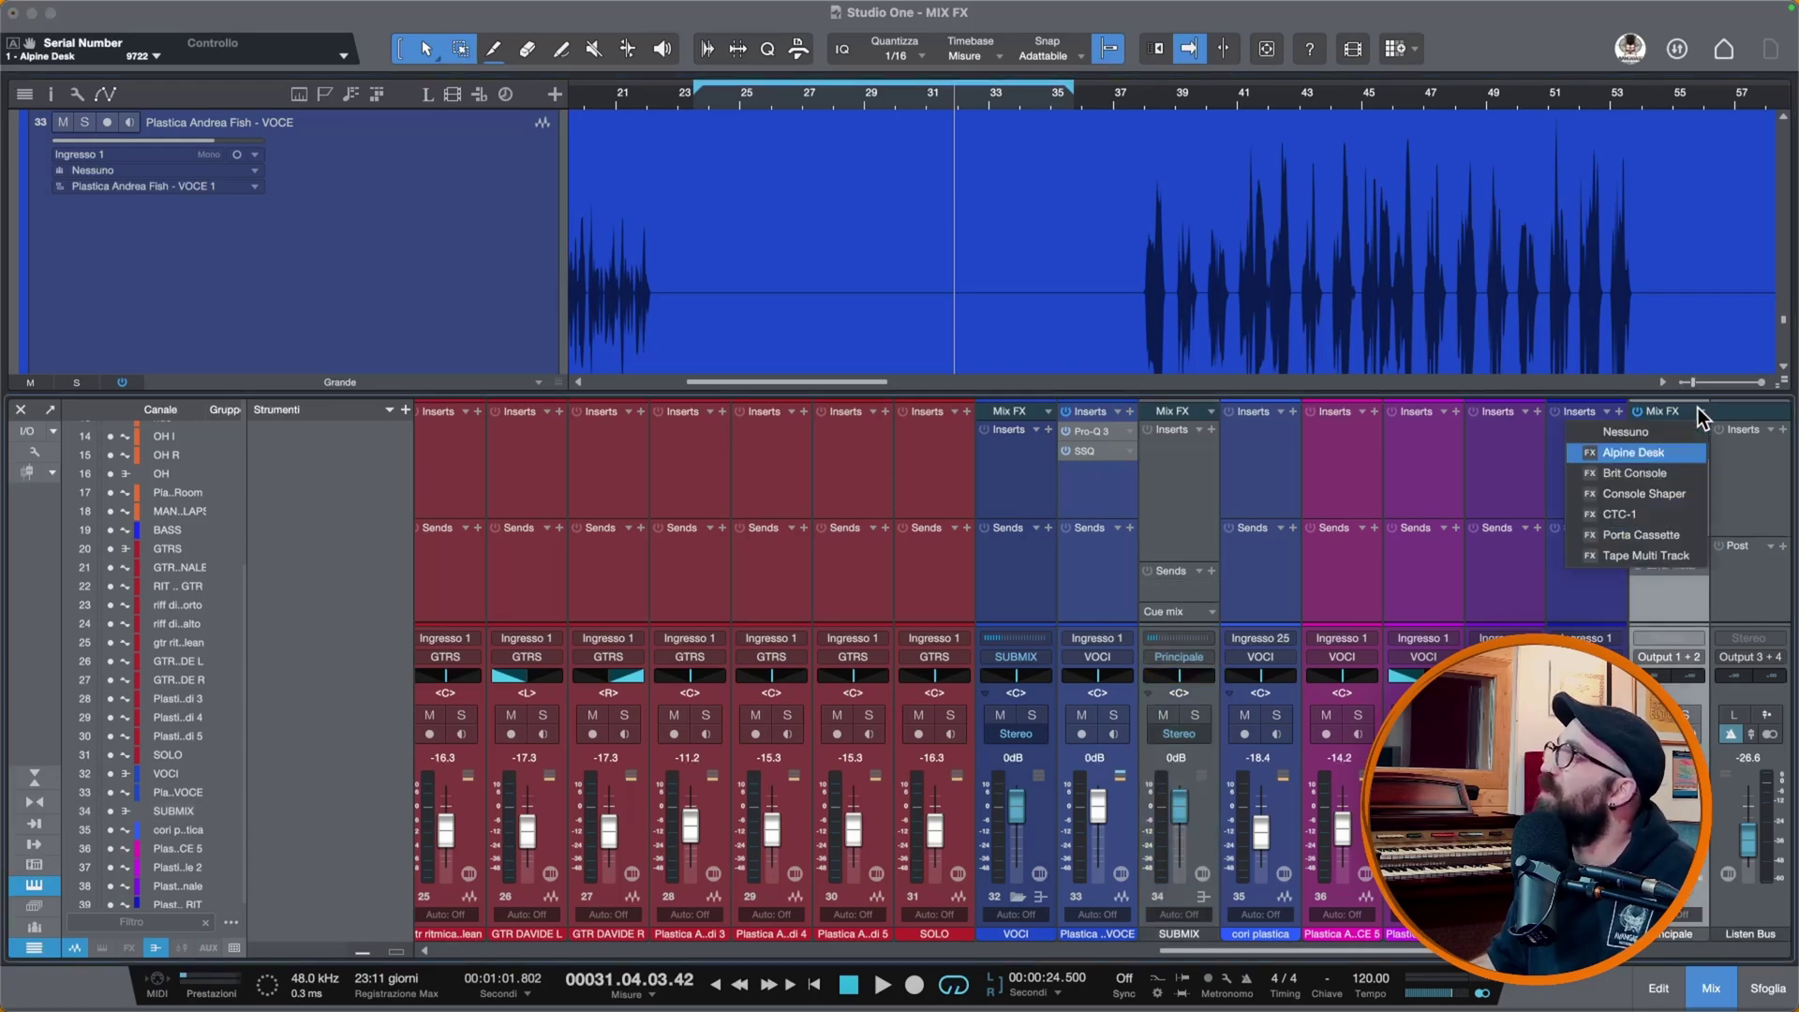
left_click(1654, 473)
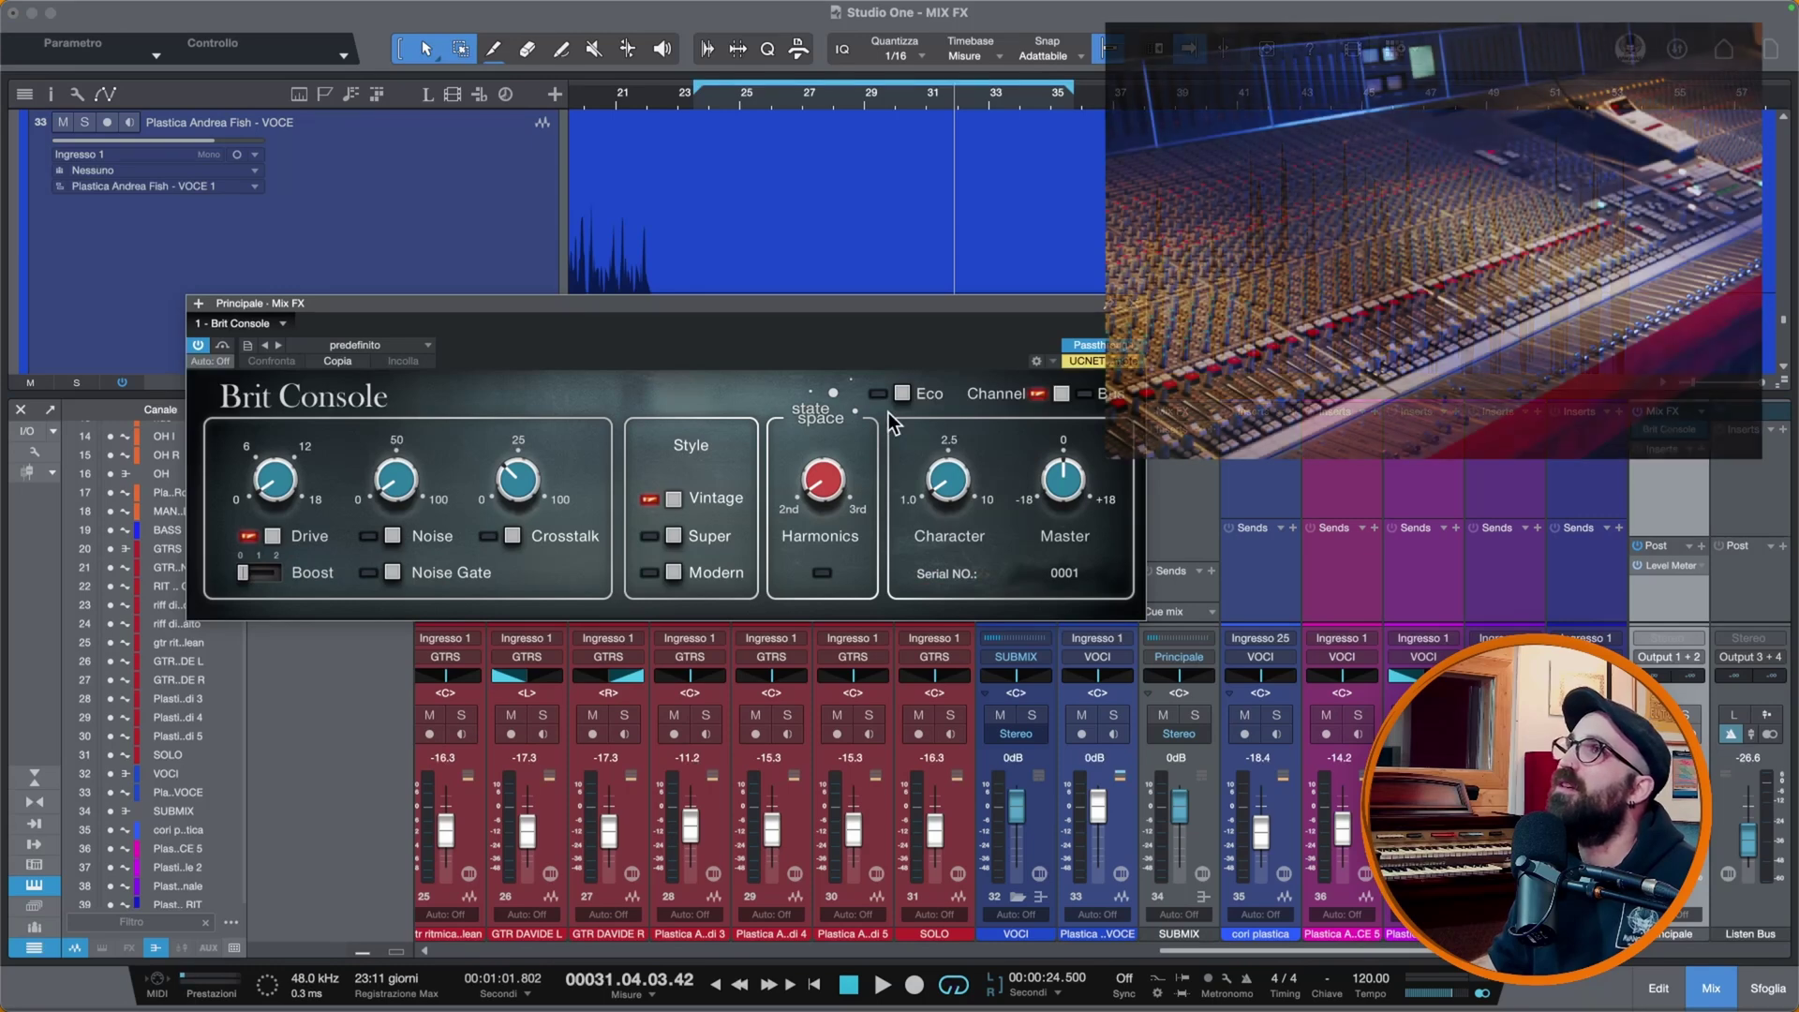
left_click_drag(538, 301, 571, 345)
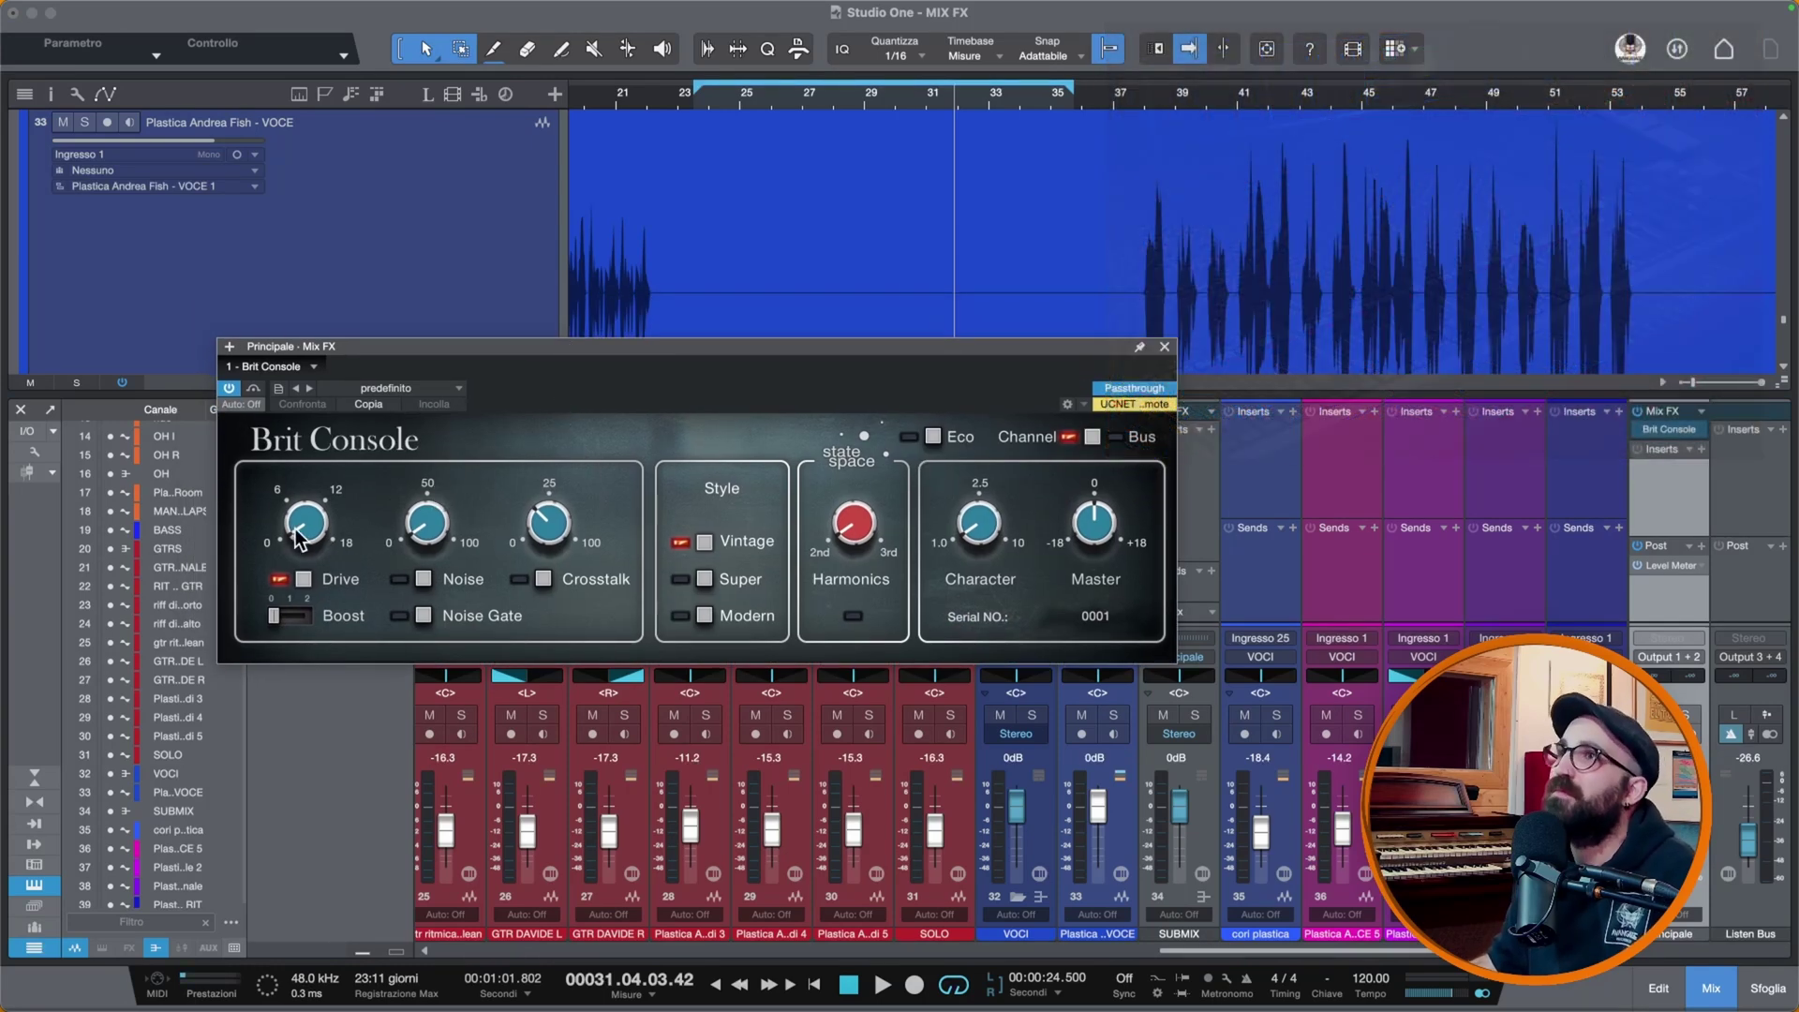
Step: Start playback, raise Brit Console's Drive to about 17.91 dB, and compare it against the bypassed effect
key("space")
left_click_drag(306, 524, 301, 349)
left_click(229, 388)
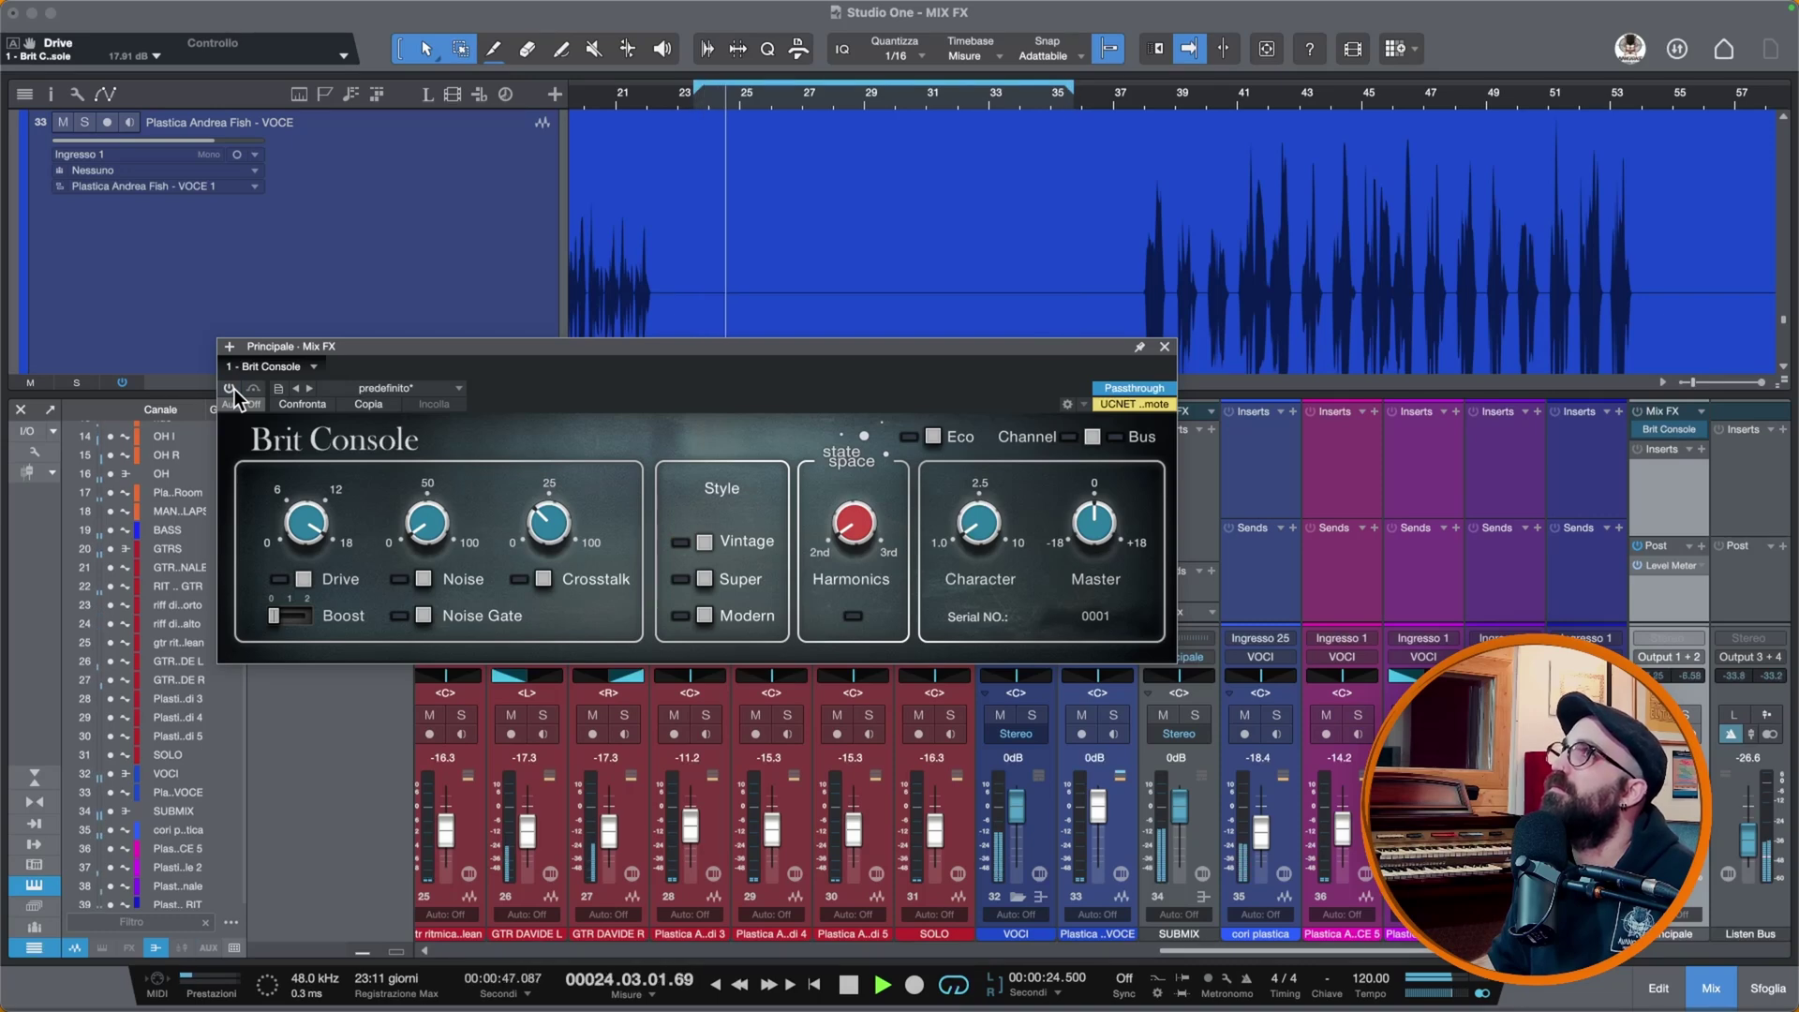
left_click(230, 388)
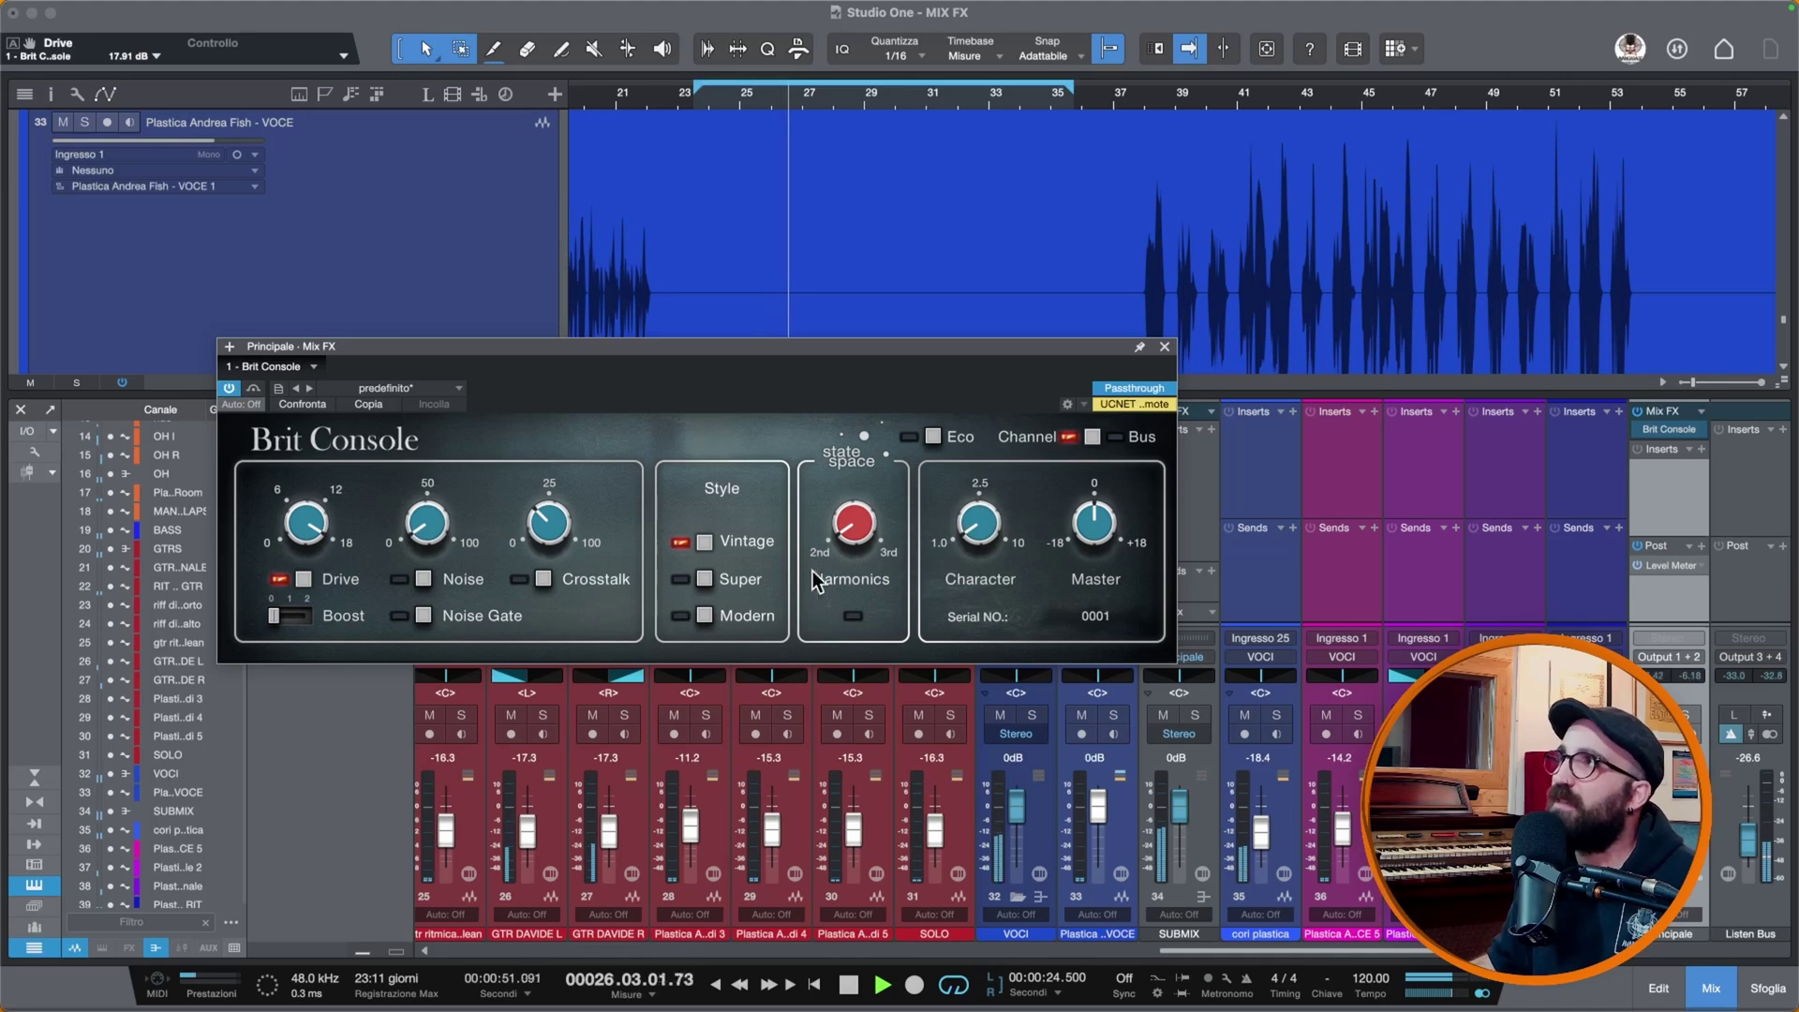
Step: Audition the Super style, switch Style to Modern, and set Harmonics to about 48%
left_click(704, 579)
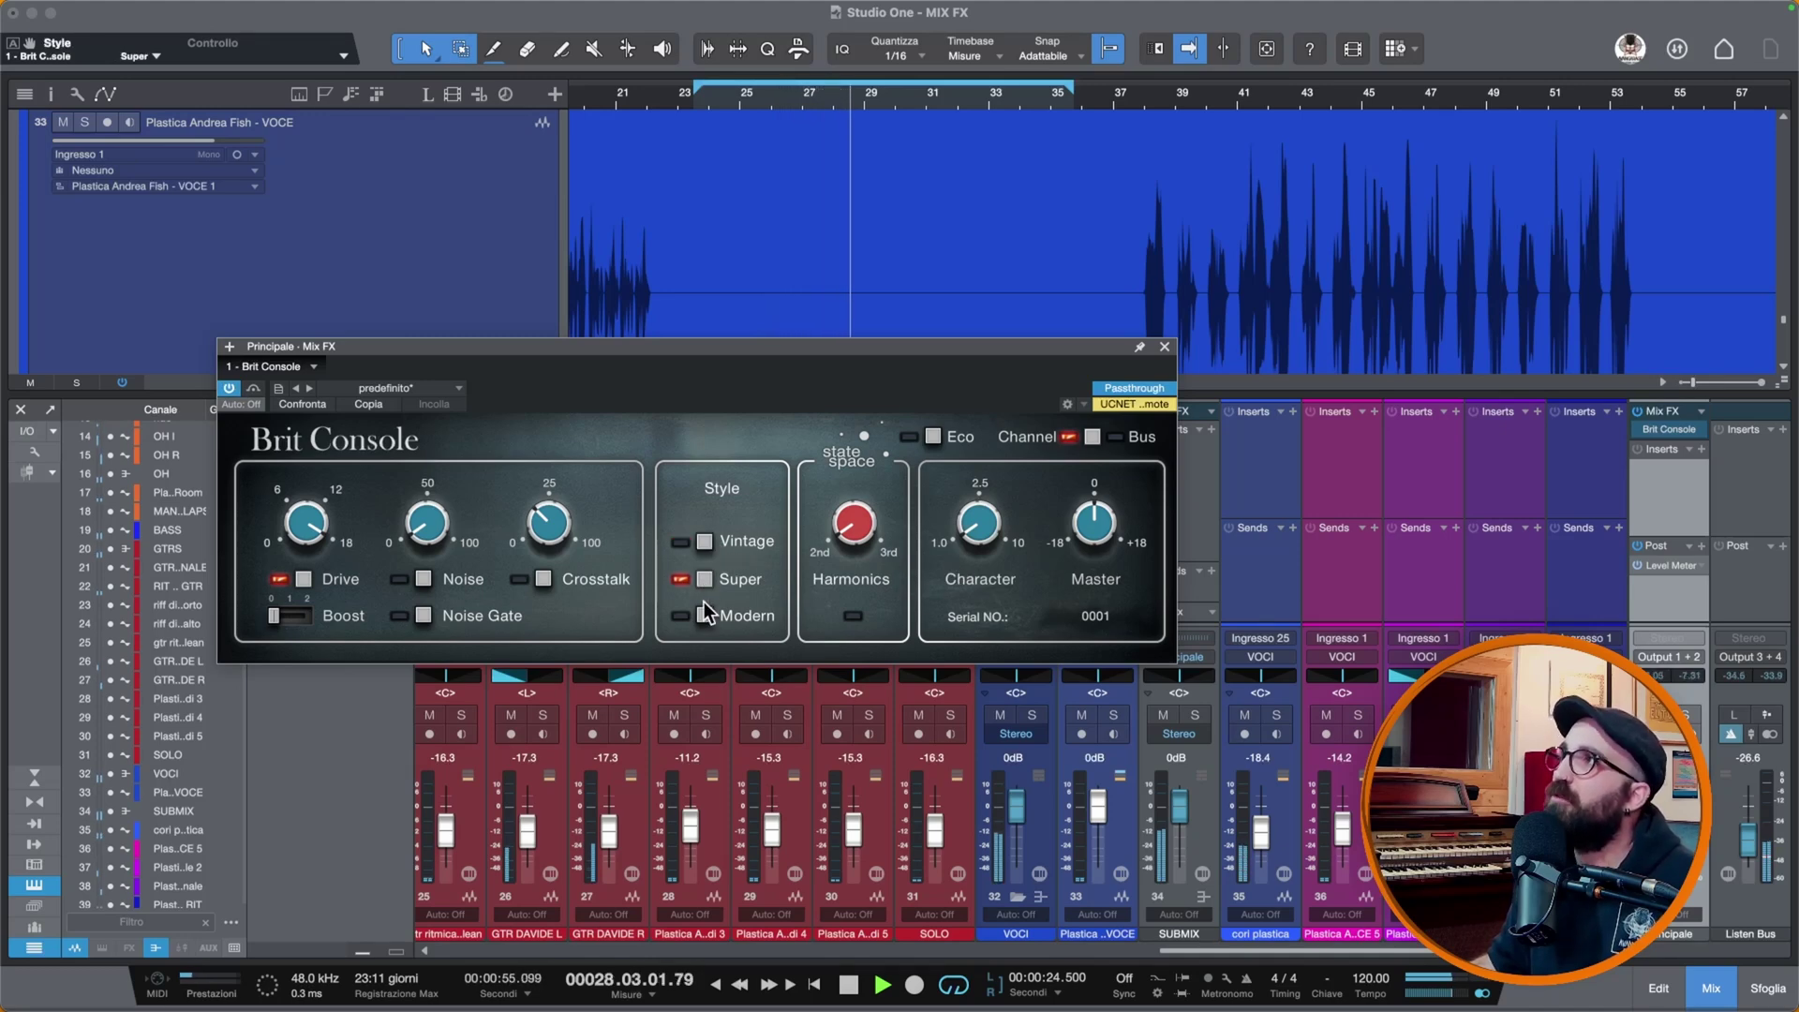
left_click(702, 615)
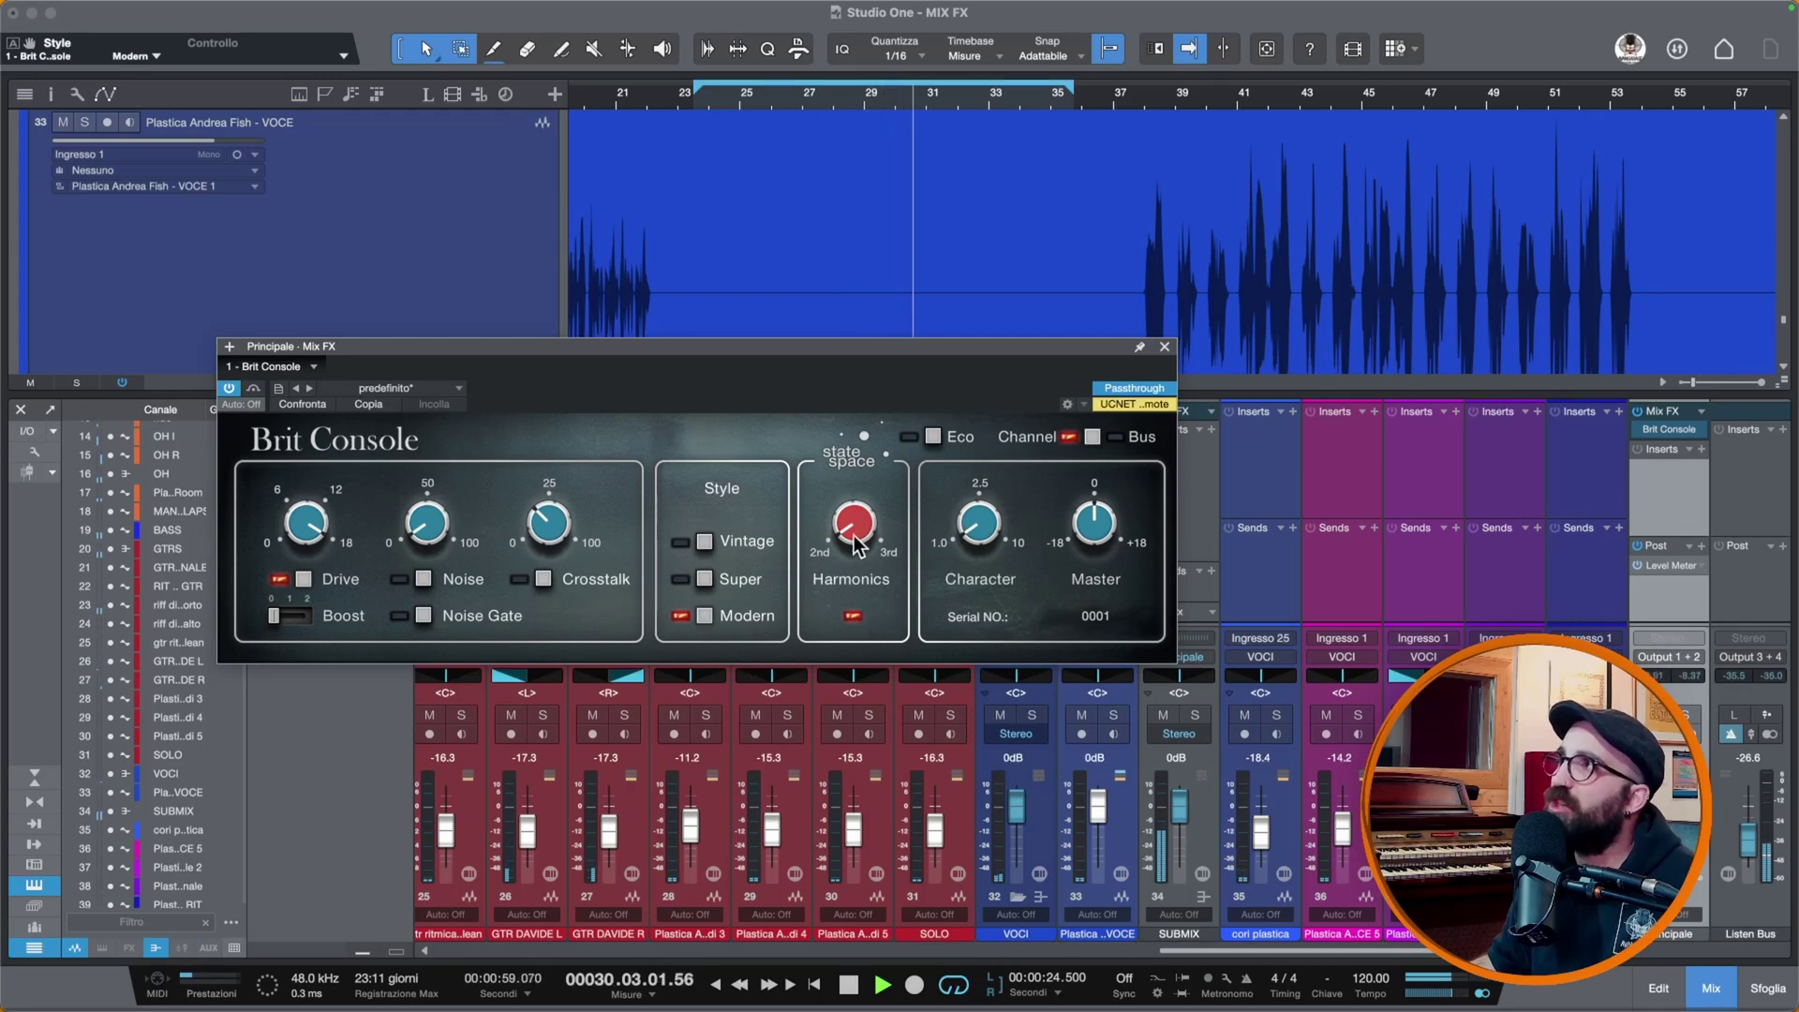
left_click_drag(855, 541, 857, 448)
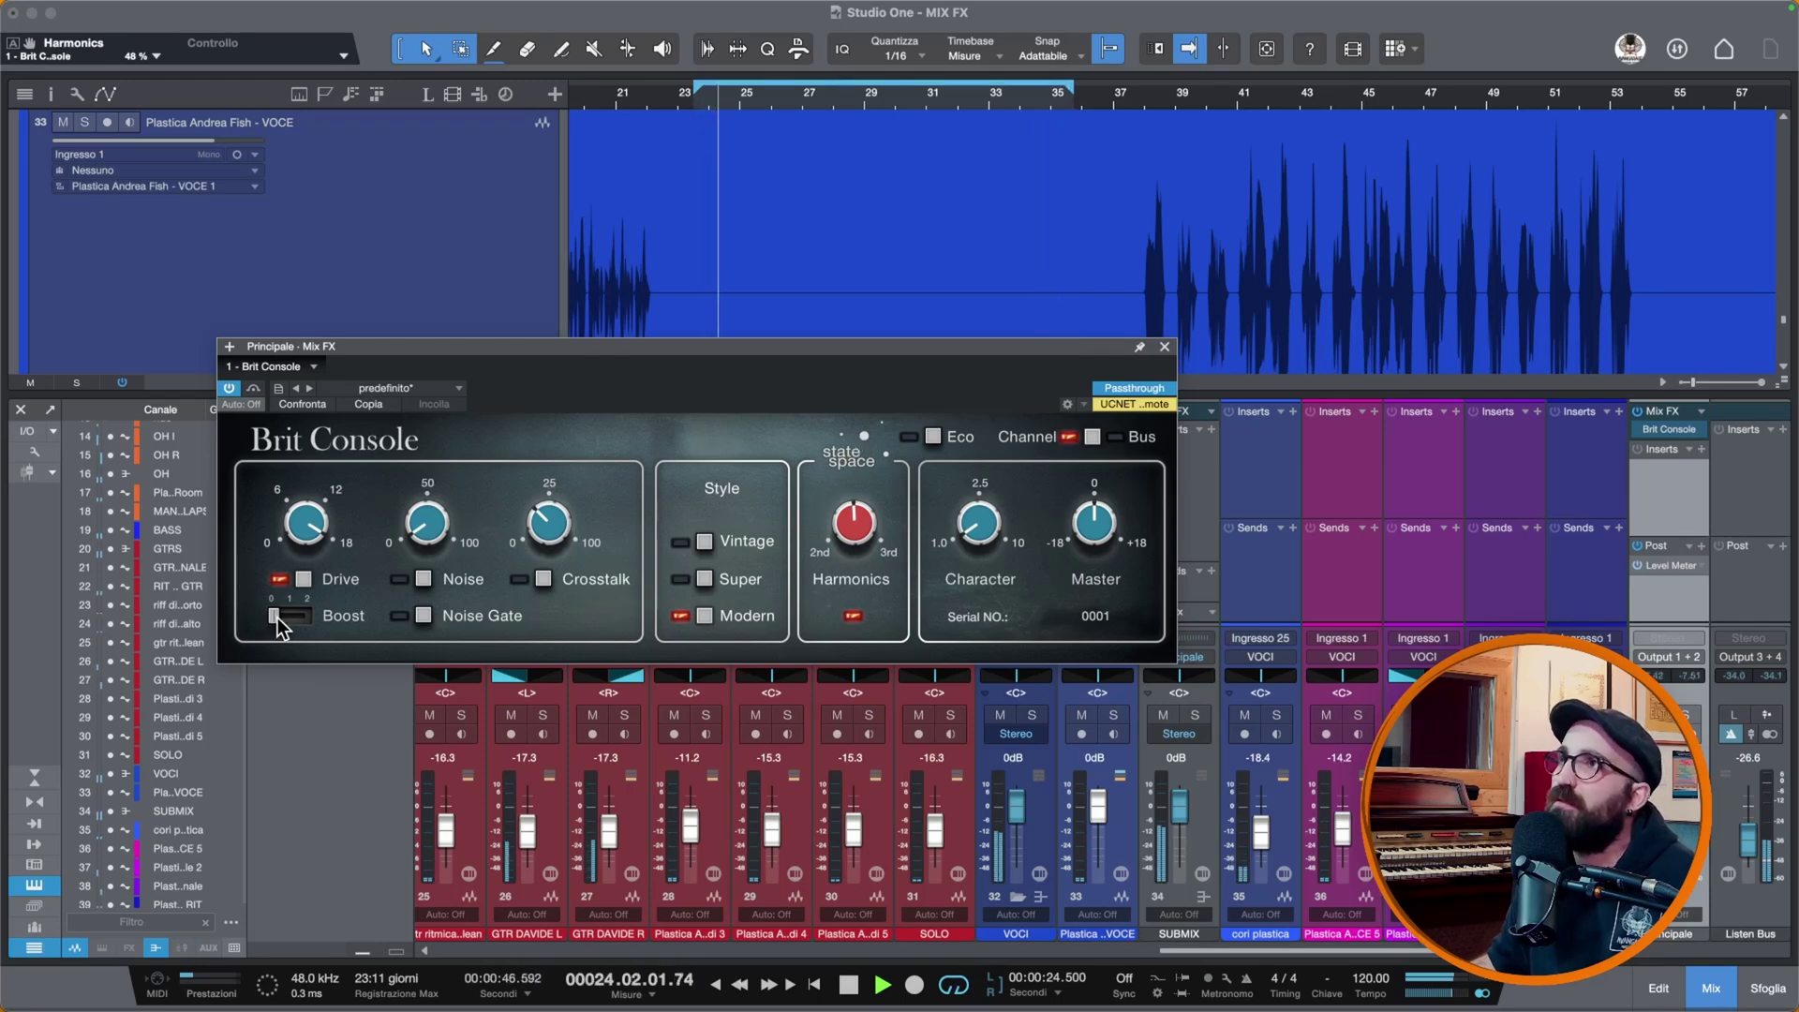
Step: Set Boost to 1 and Drive to about 6.48 dB, and compare the sound against the bypassed effect
left_click_drag(278, 616, 289, 615)
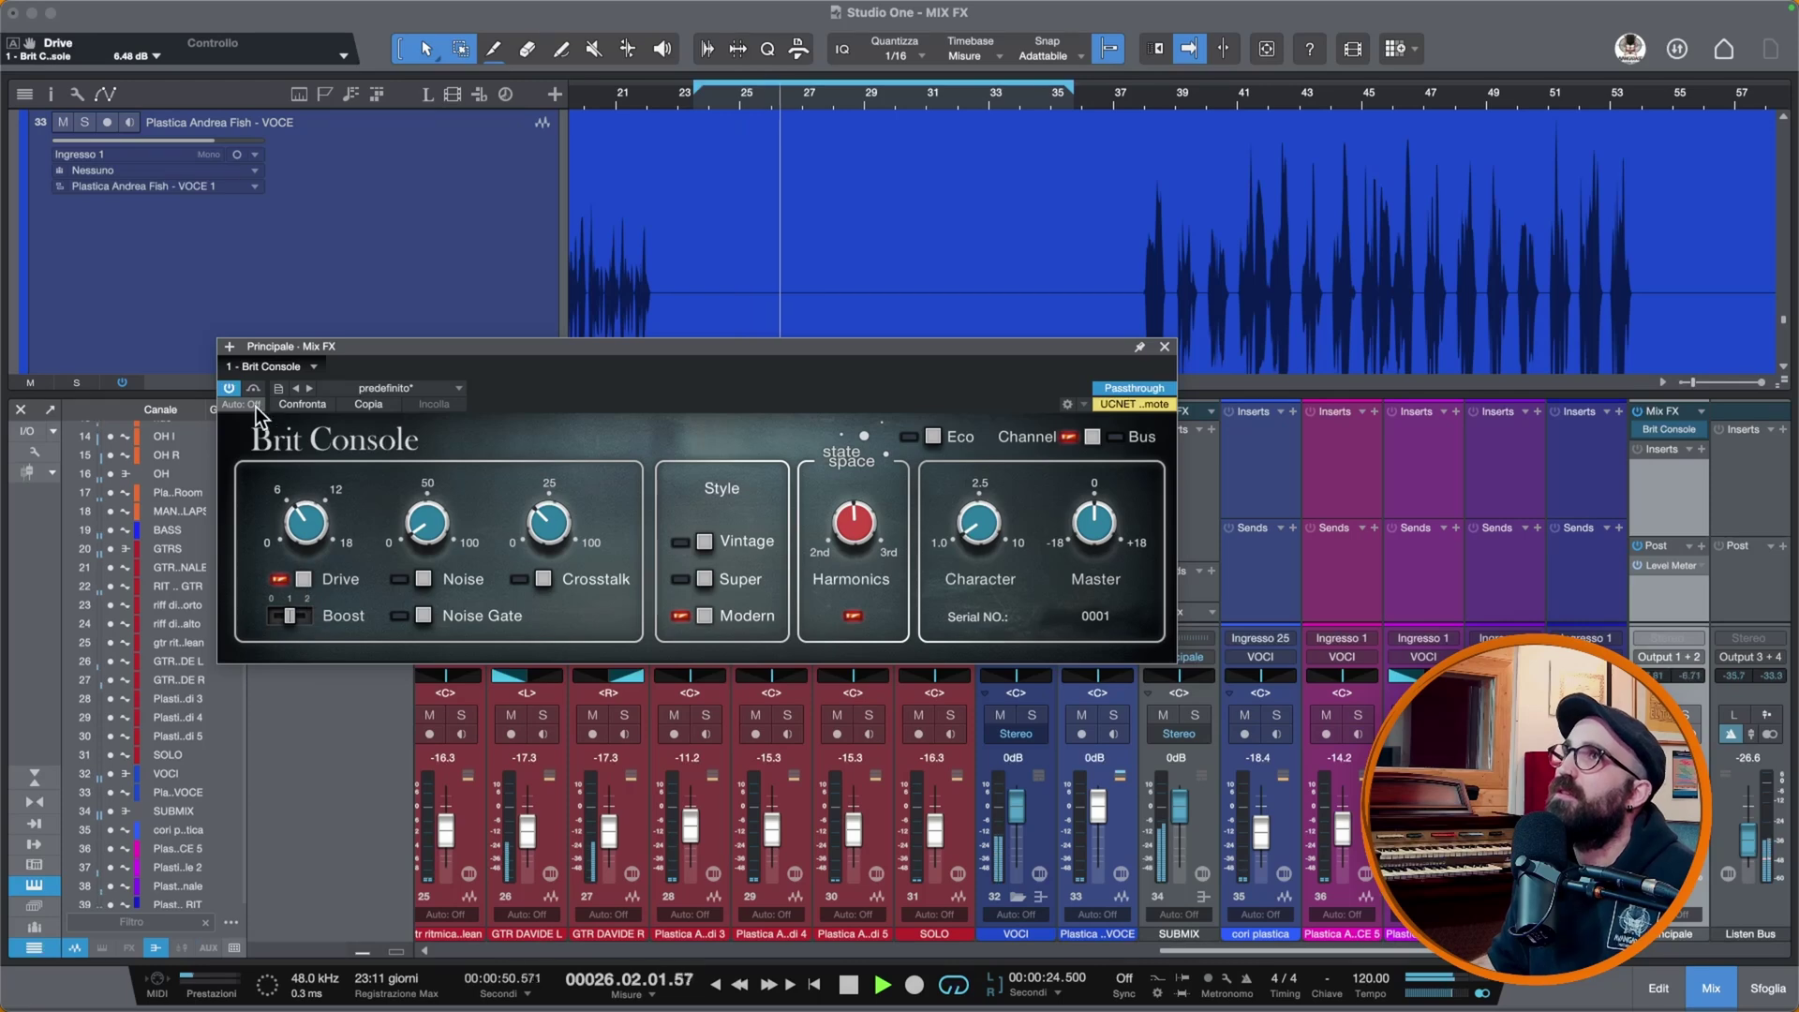
left_click(231, 387)
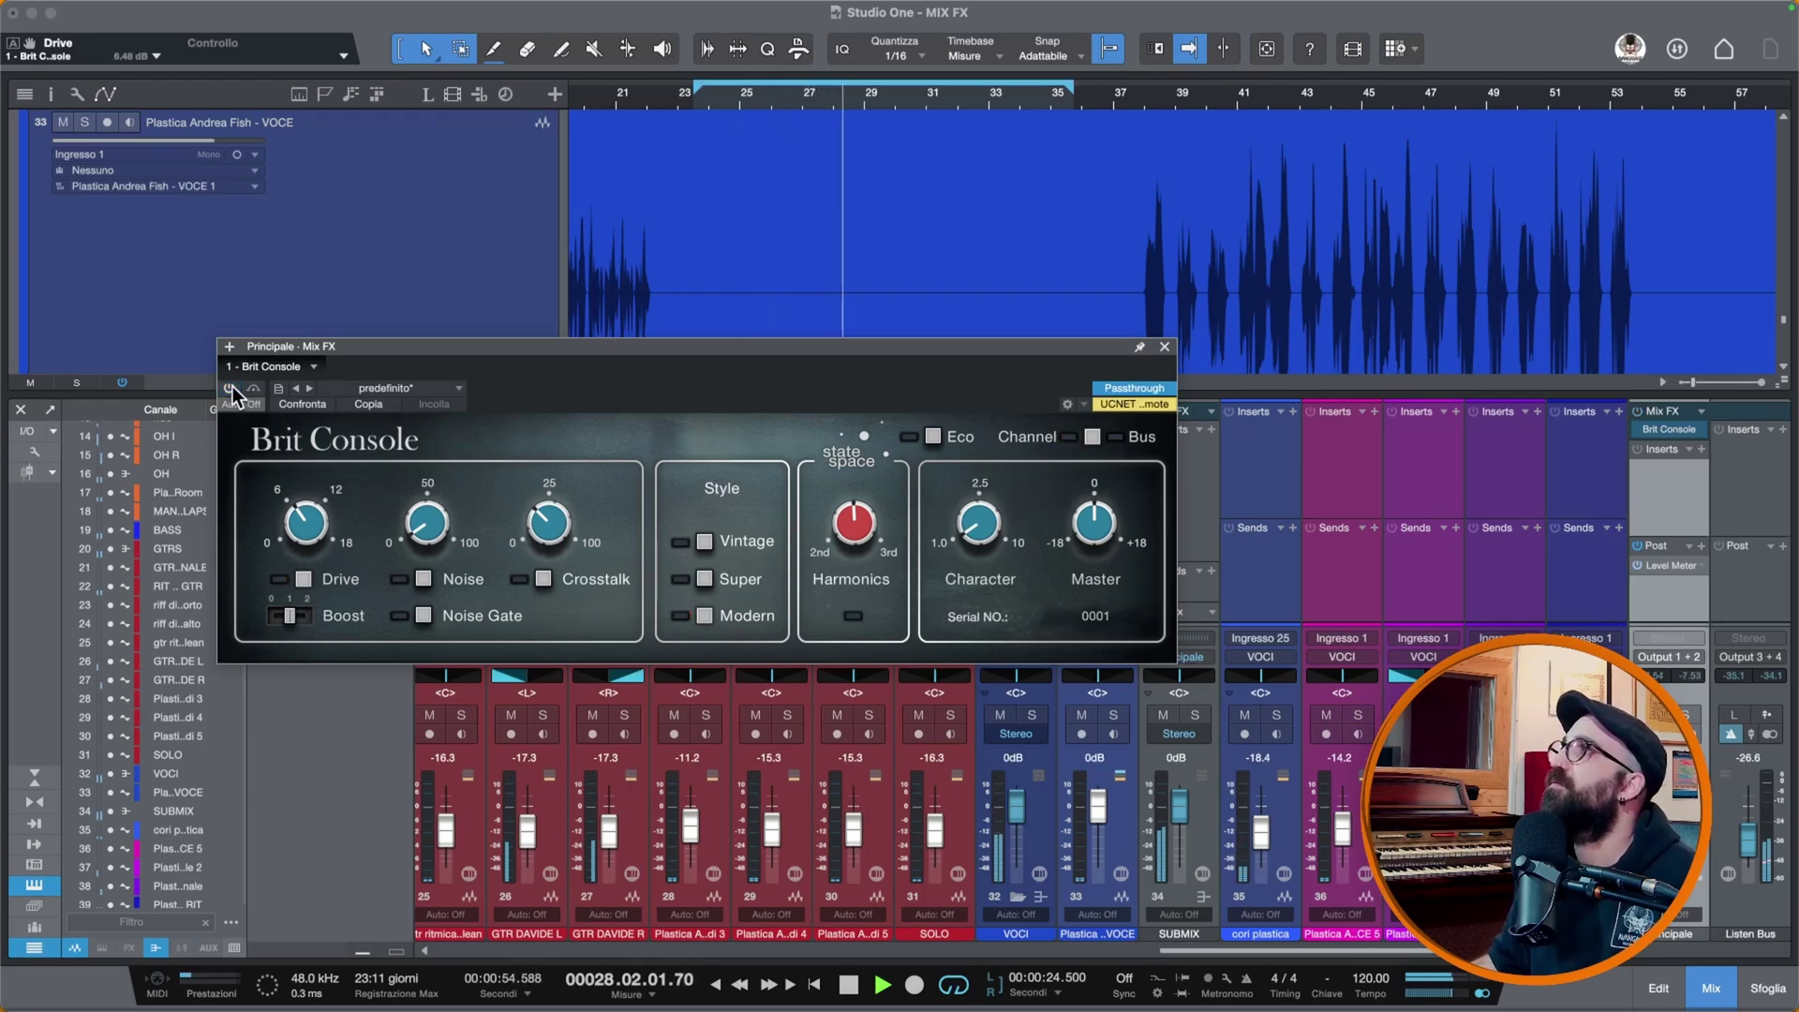
left_click(231, 387)
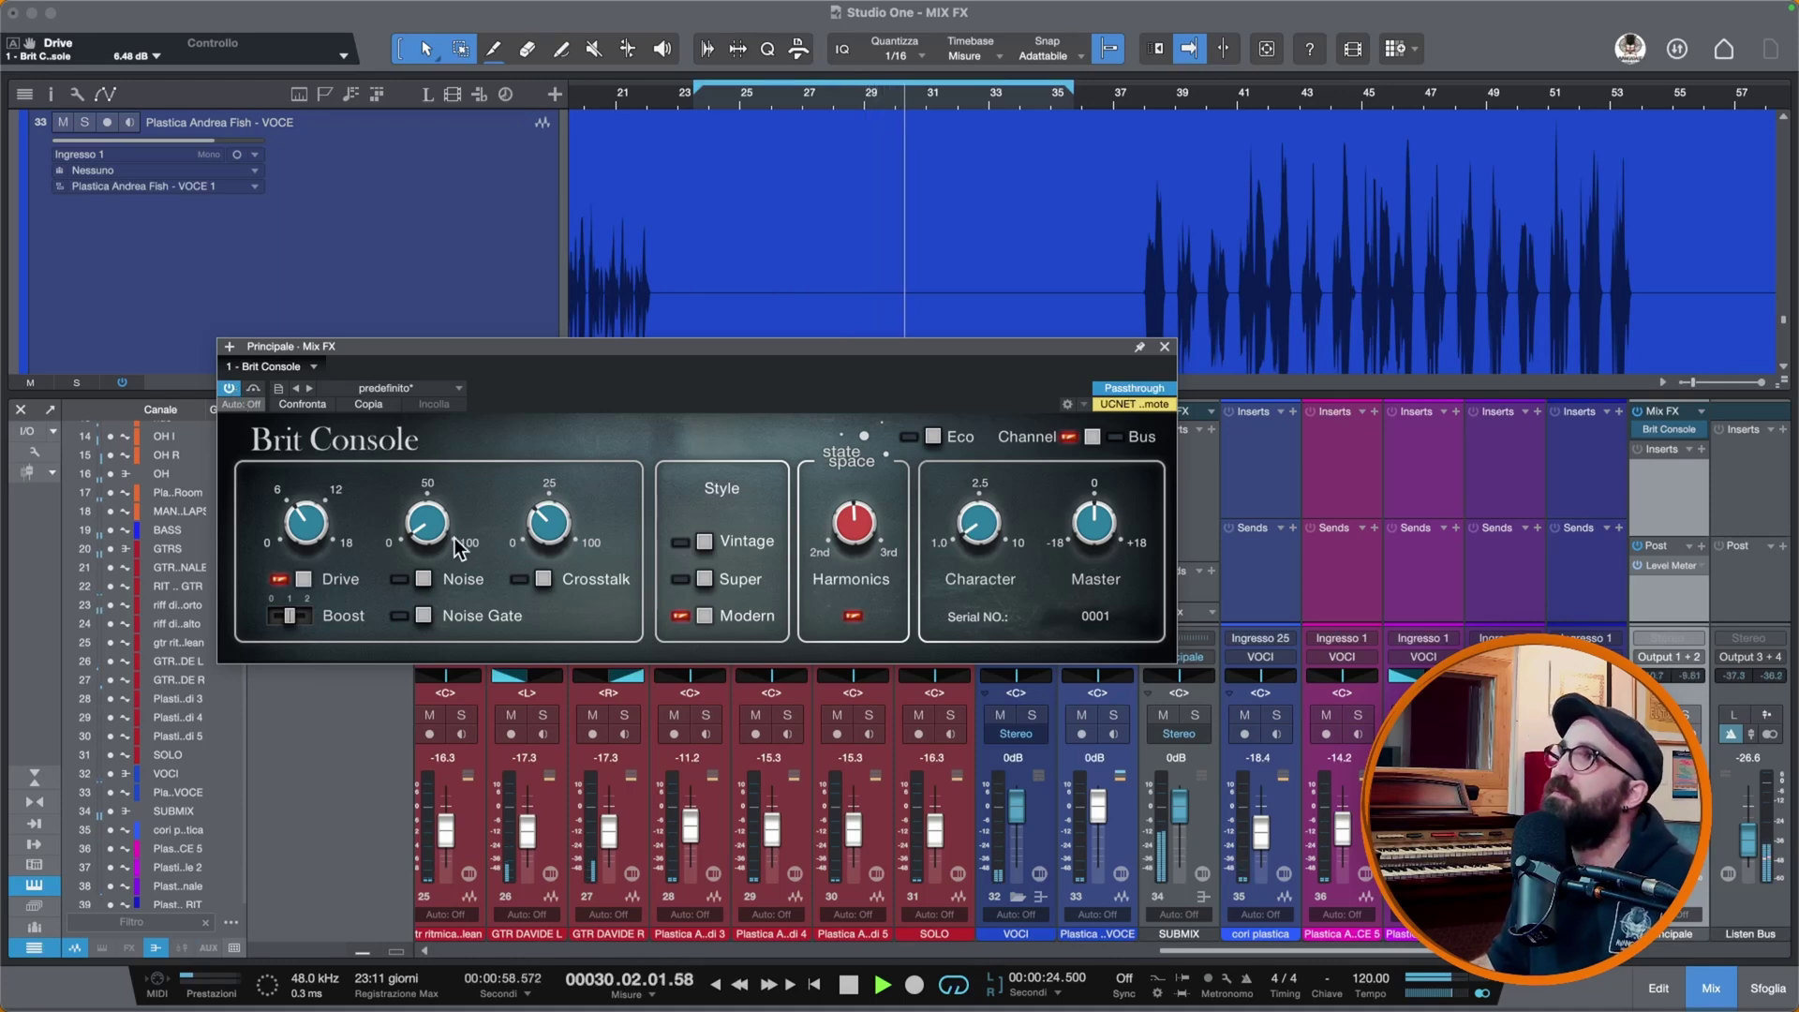
Step: Enable Crosstalk in Brit Console, raise Drive to about 12.33 dB, and compare the sound against the bypassed effect
left_click(540, 580)
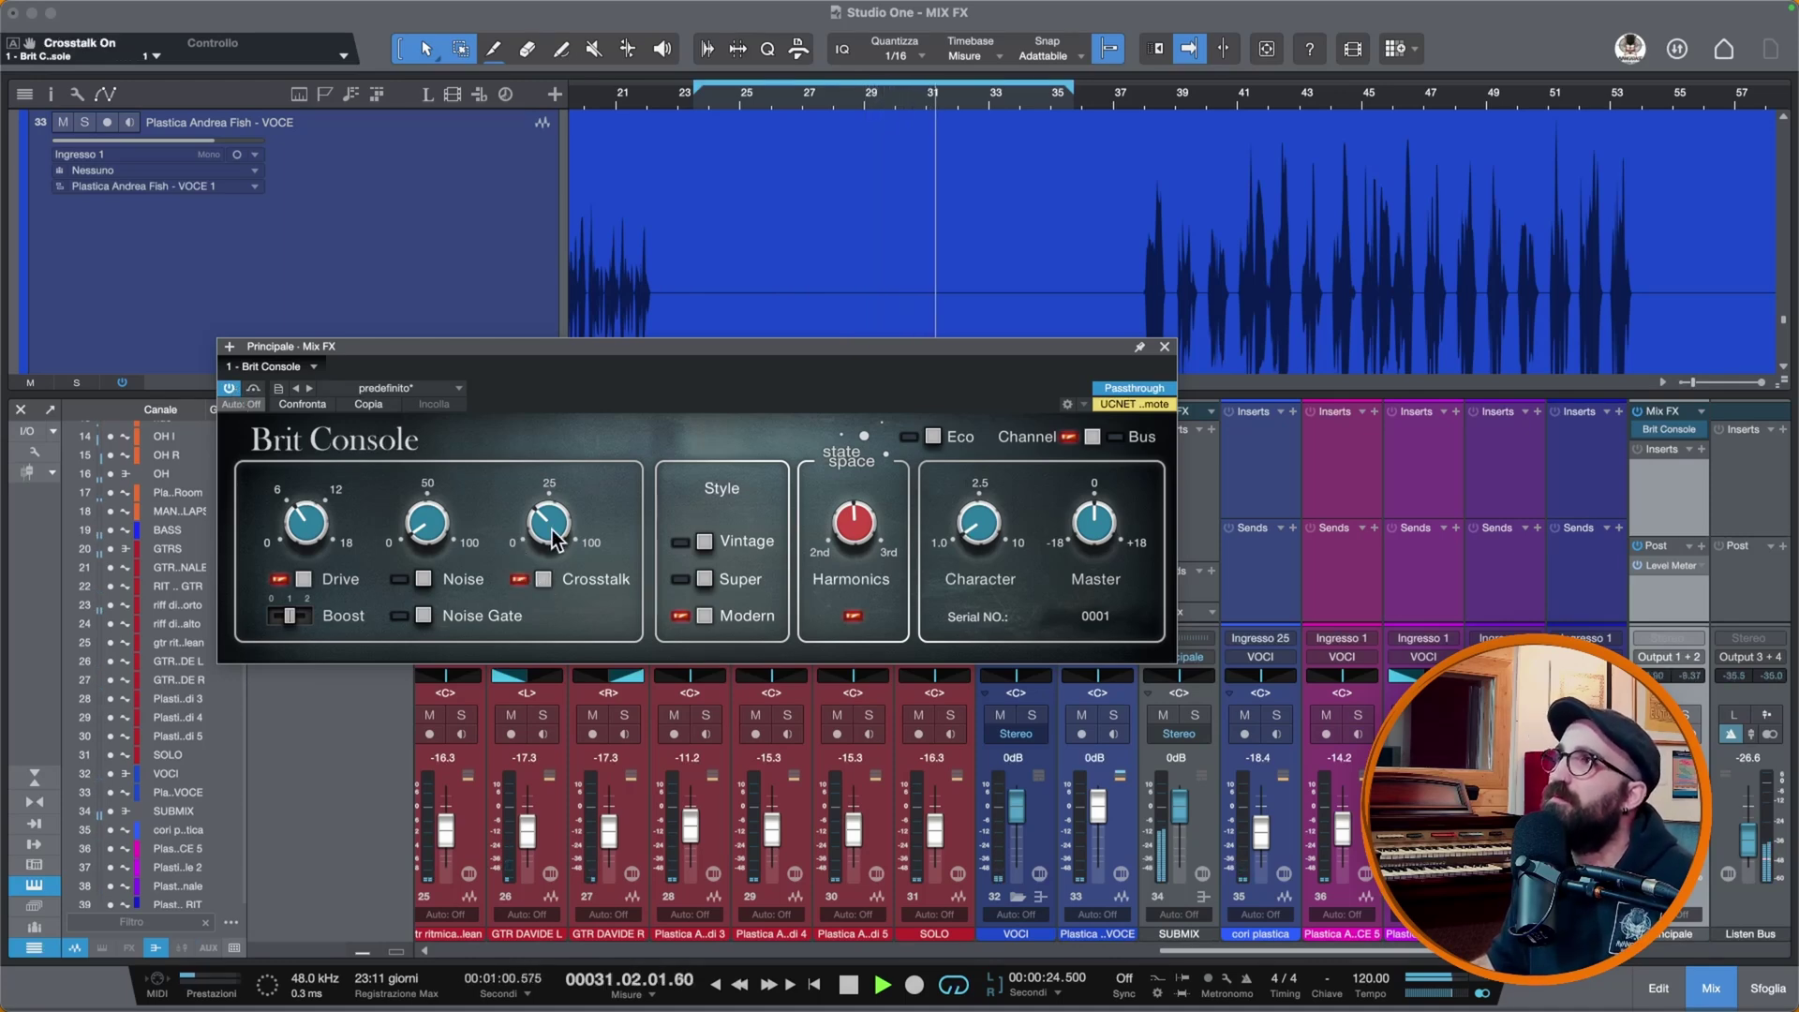
left_click_drag(300, 523, 295, 454)
left_click(231, 389)
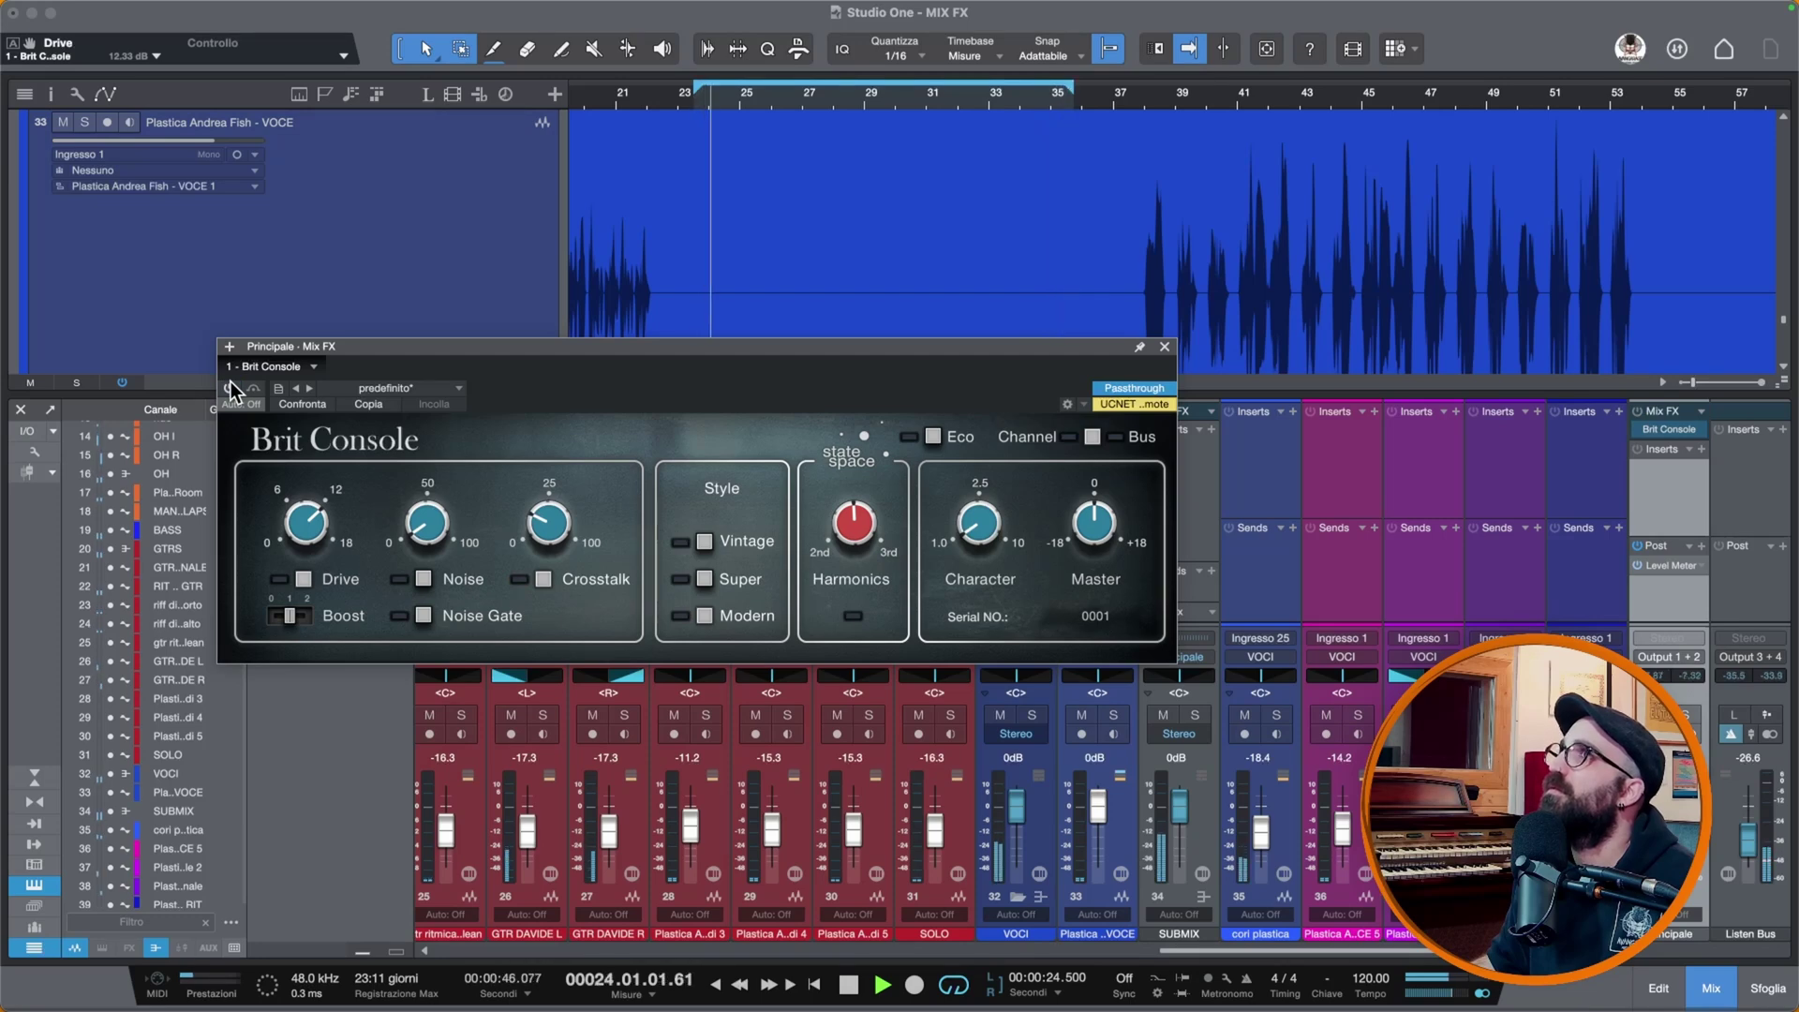
left_click(229, 387)
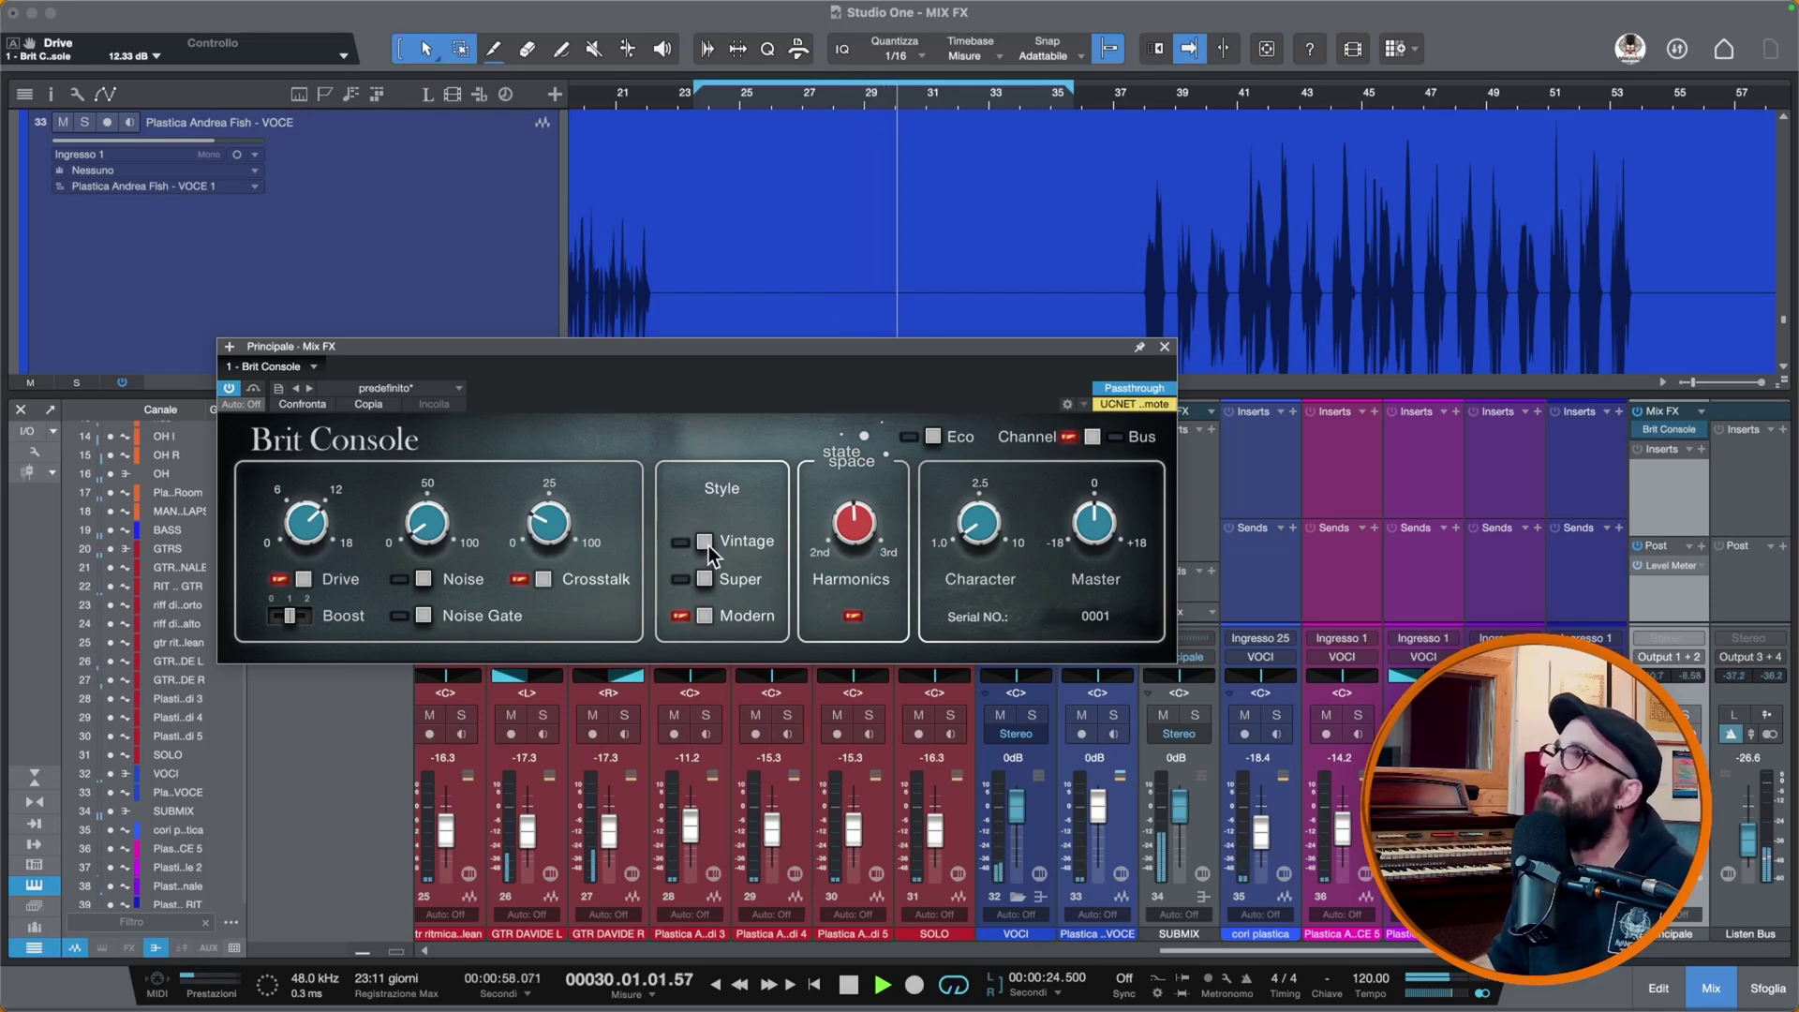
Step: Set Brit Console's Character to about 1.28, Boost to 2, and Drive to 0 dB
left_click_drag(996, 542, 463, 542)
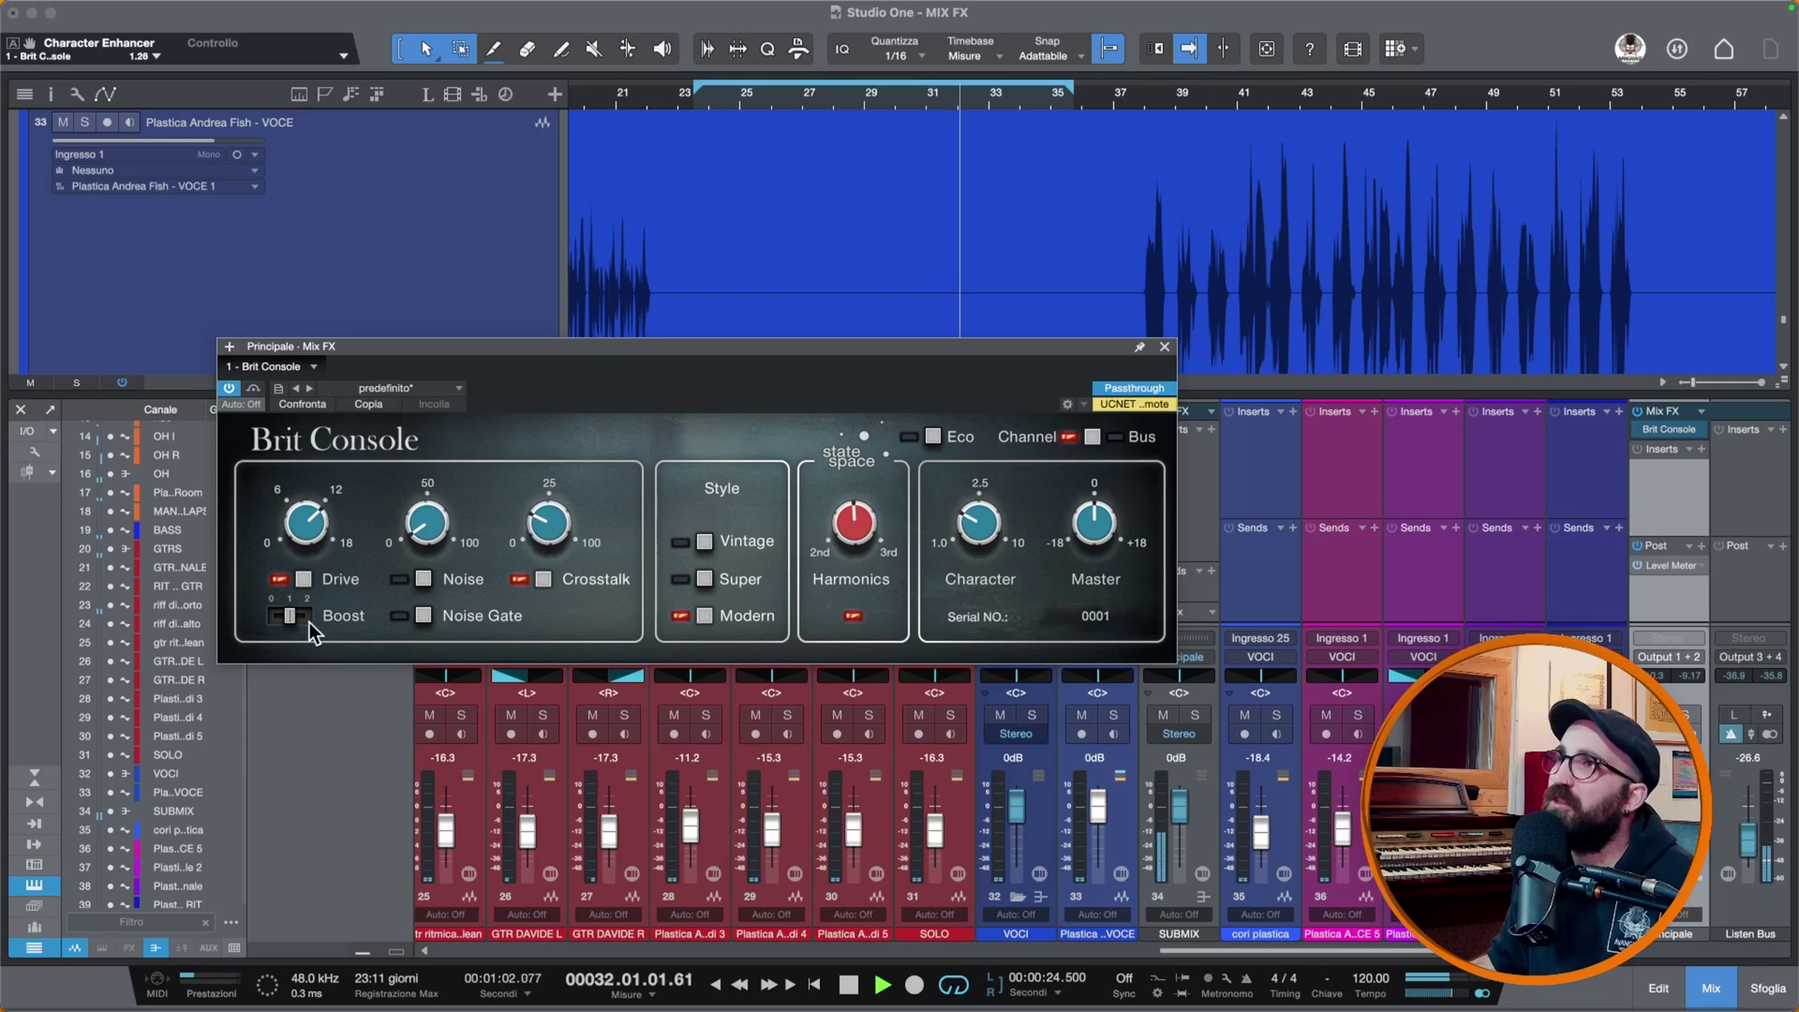
left_click_drag(292, 620, 361, 619)
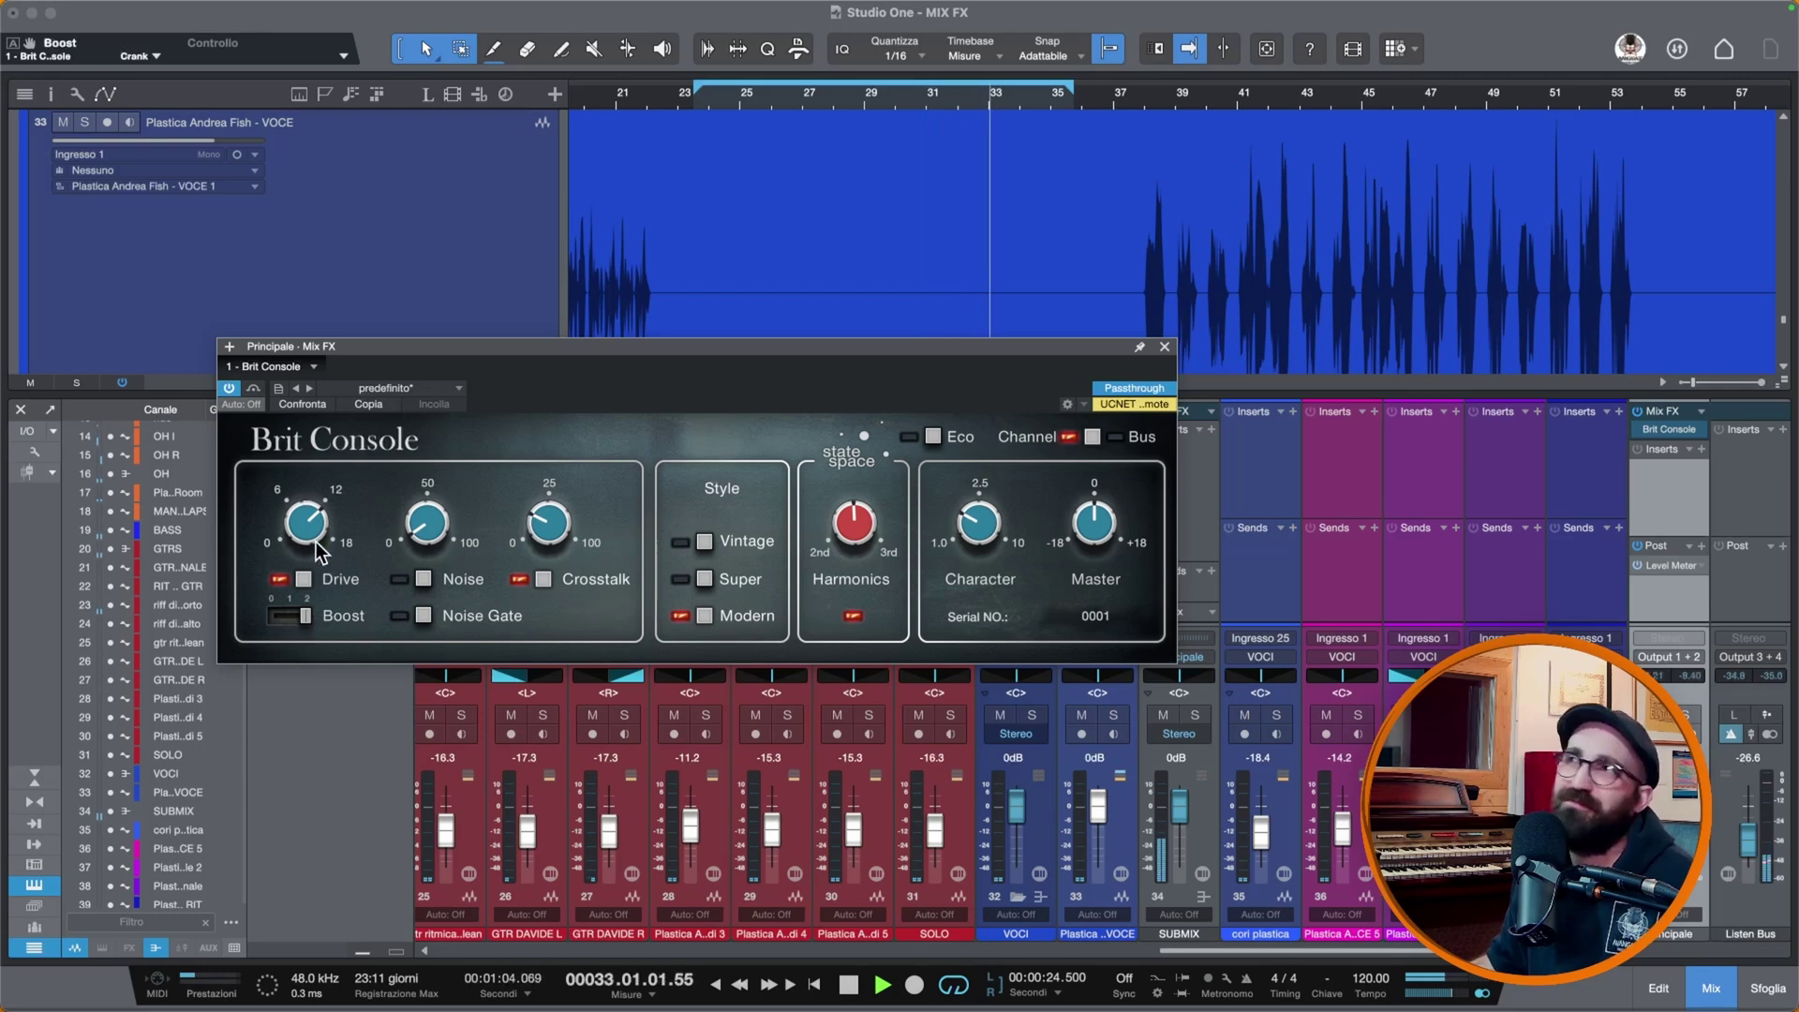
left_click_drag(309, 541, 300, 668)
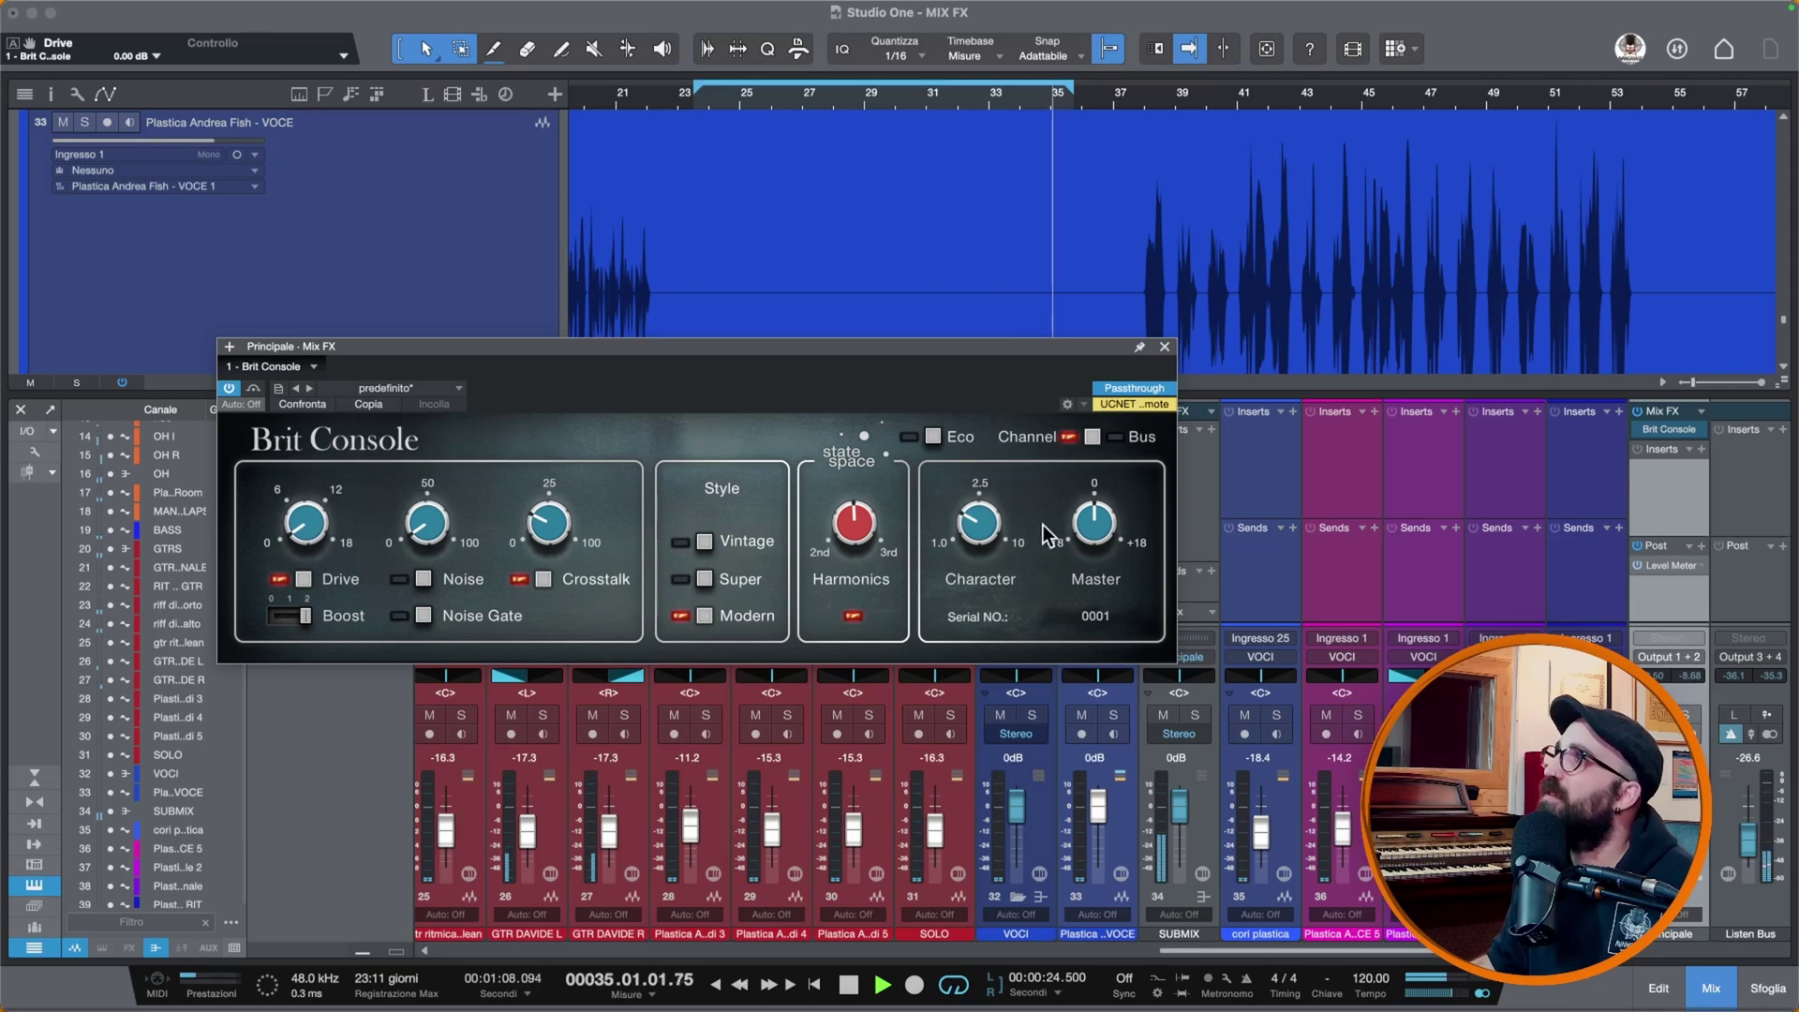
Step: Raise Master to about 3.42 dB, compare Brit Console repeatedly against the bypassed effect, and stop playback
left_click_drag(1077, 531, 1078, 508)
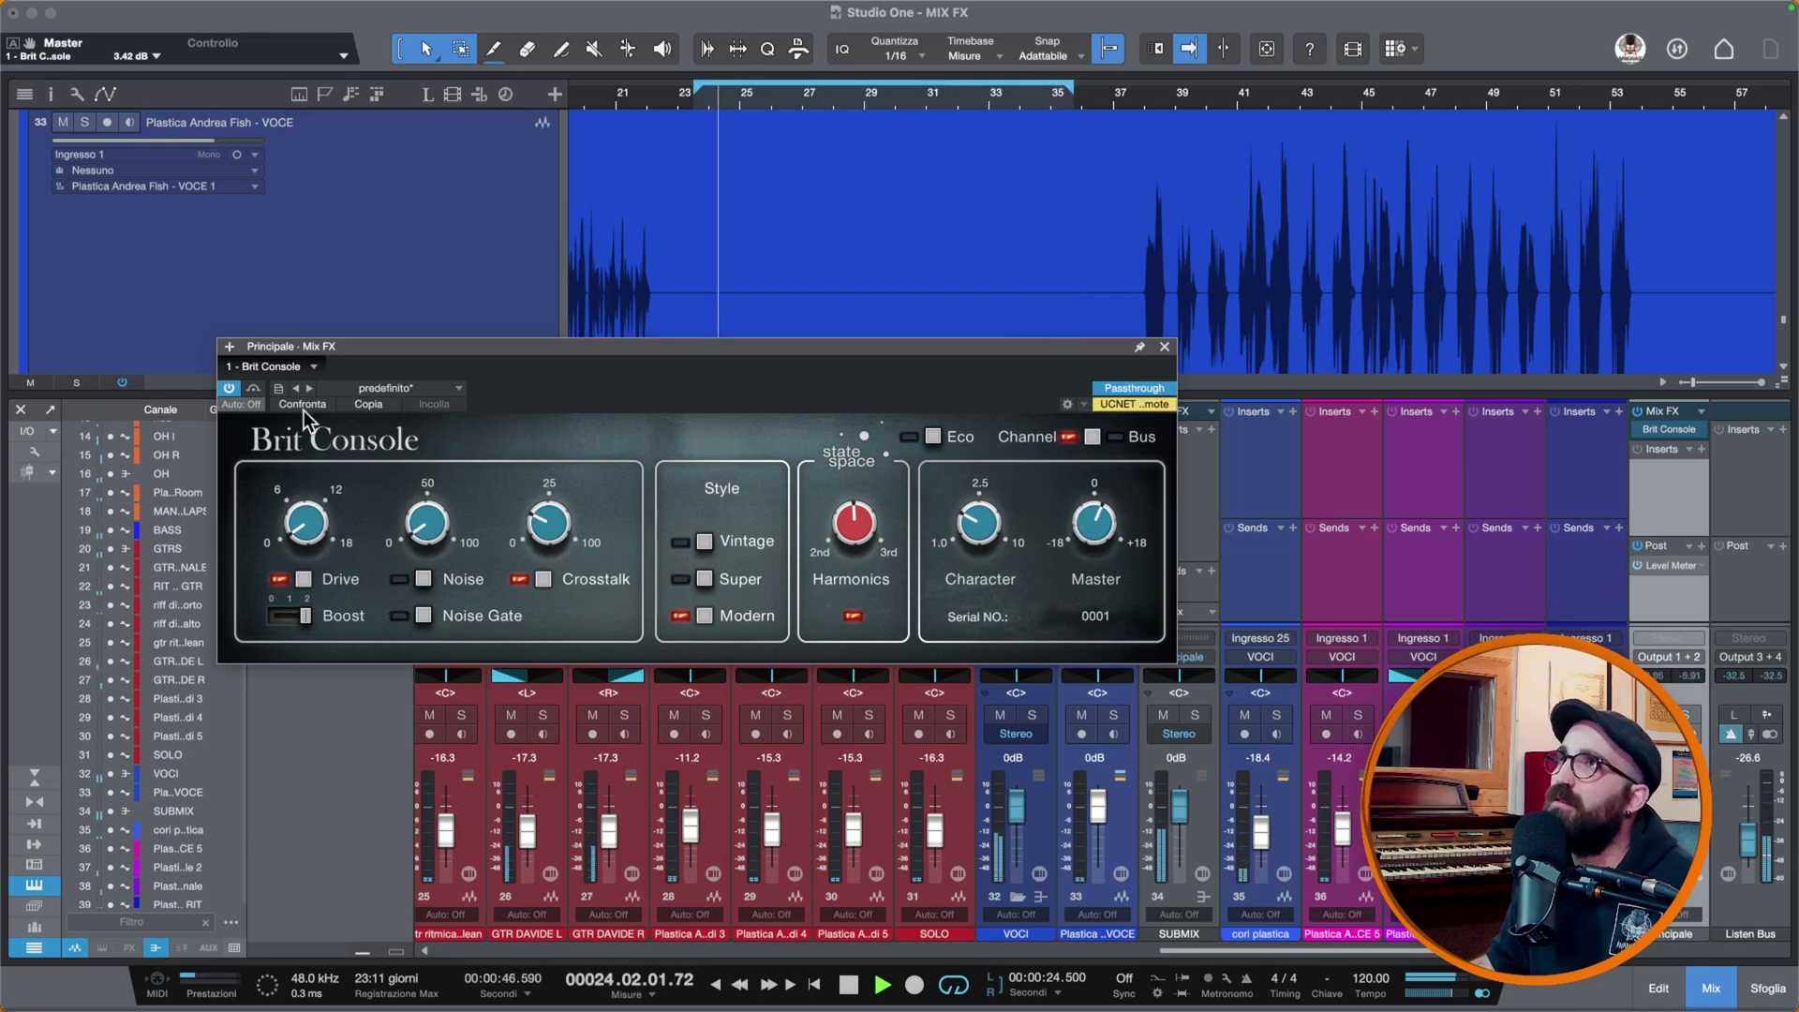
left_click(229, 387)
left_click(229, 388)
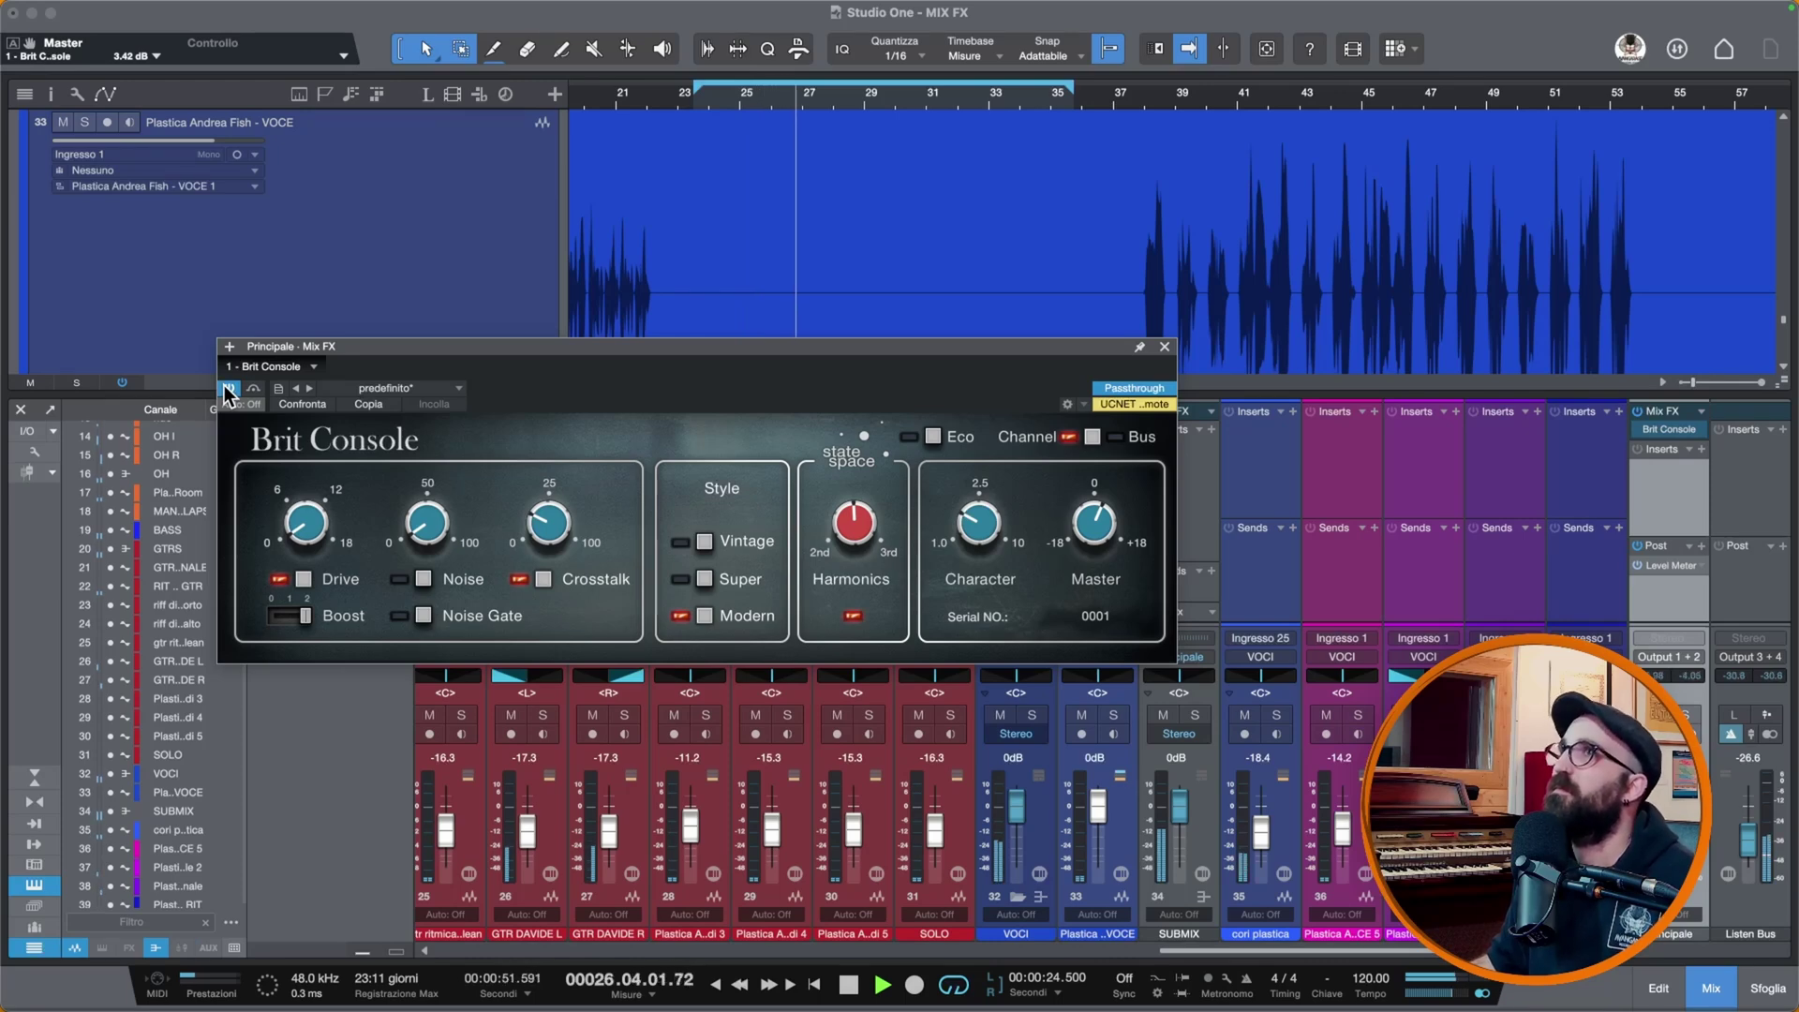
left_click(229, 388)
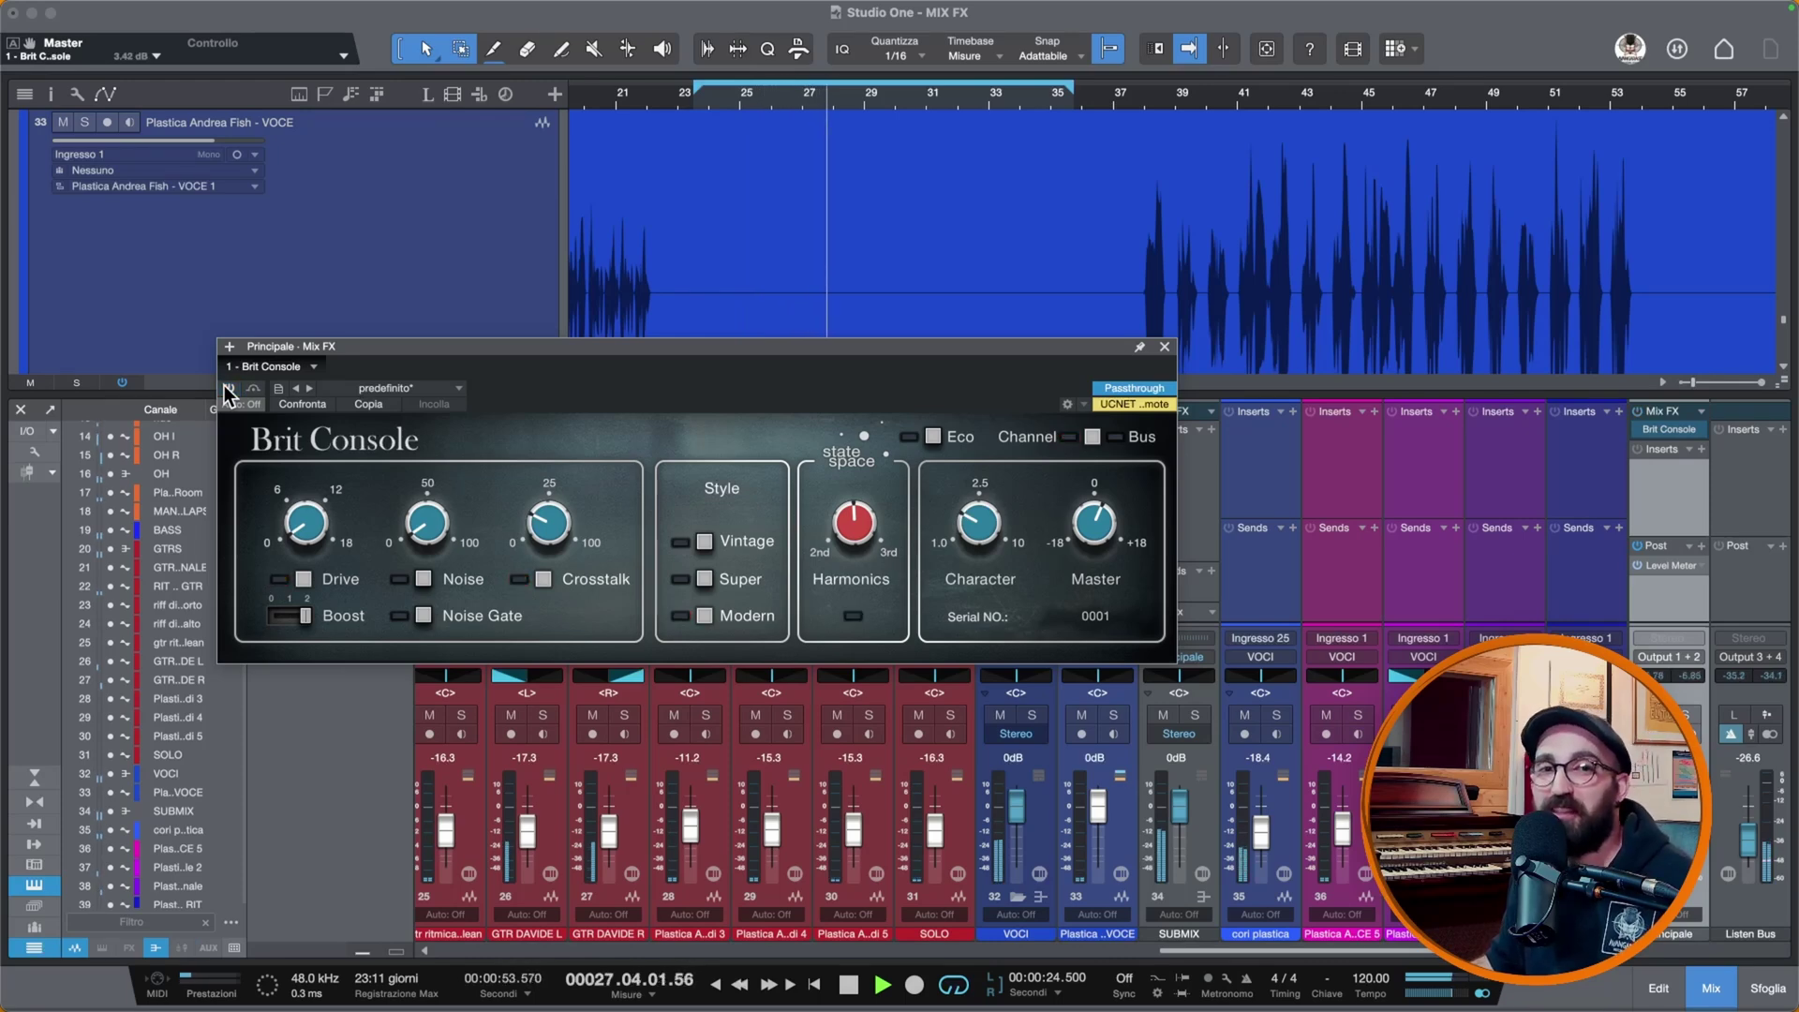
left_click(228, 387)
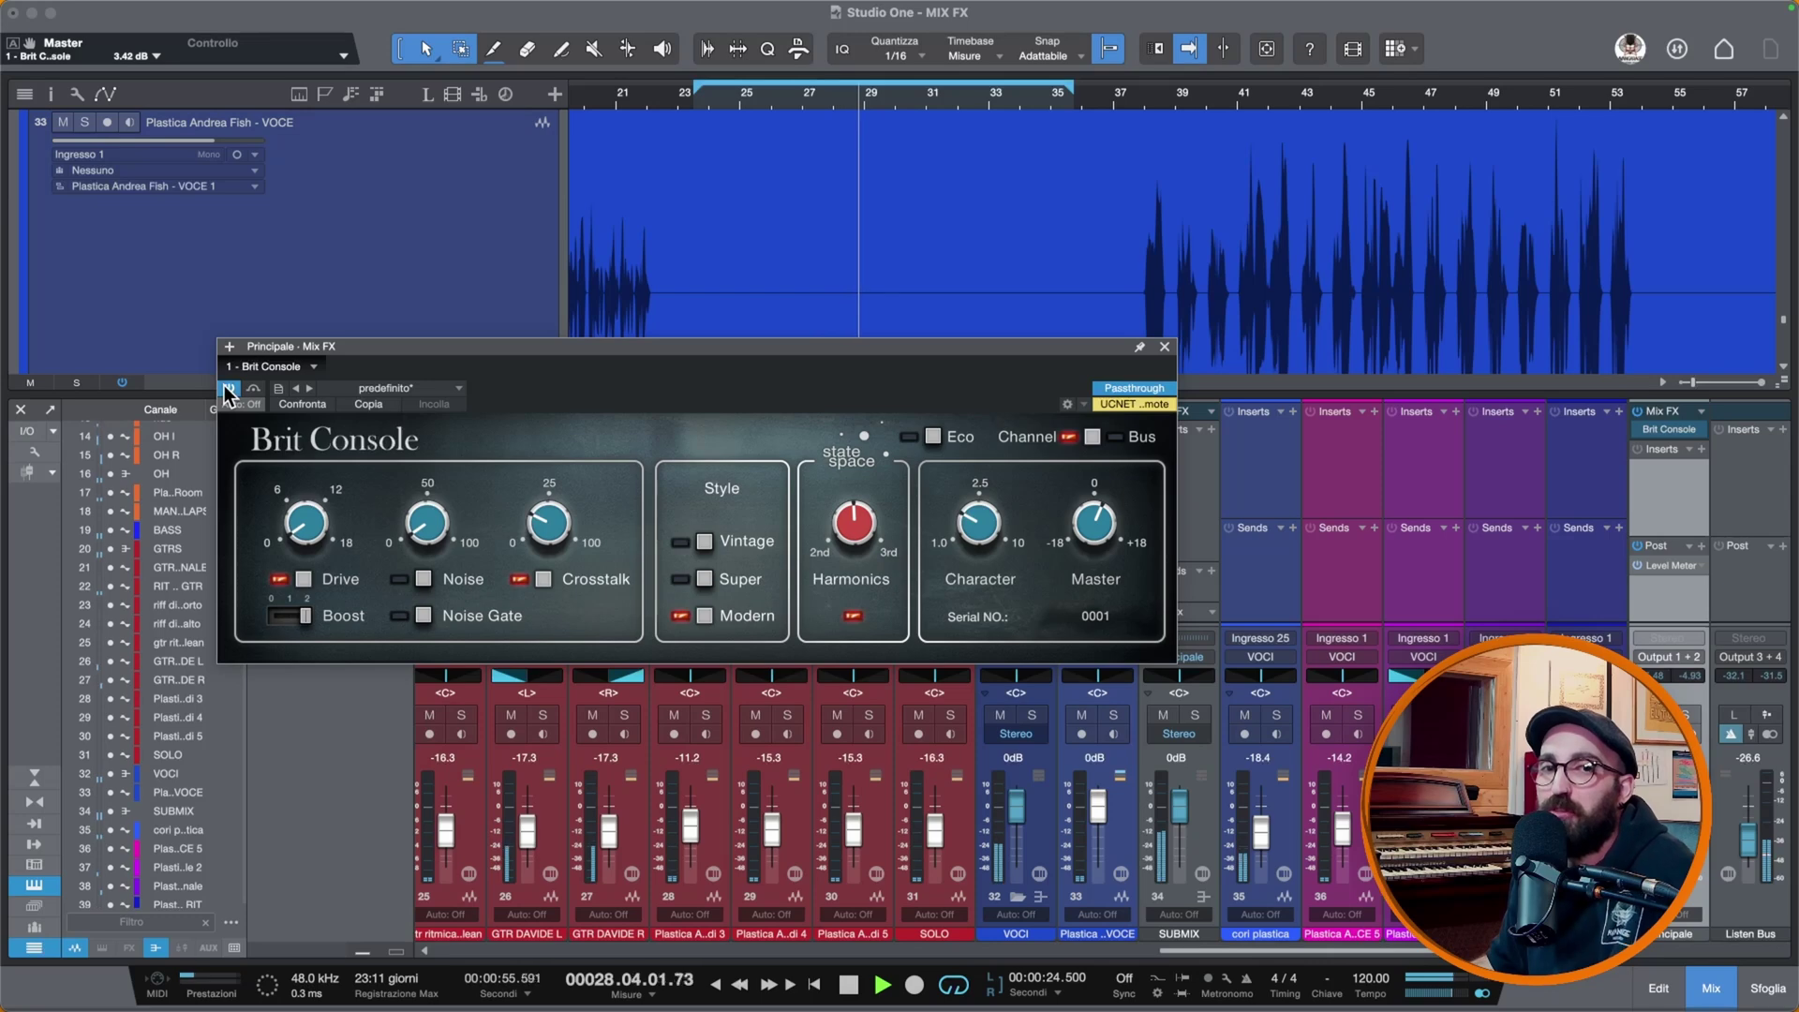
key("space")
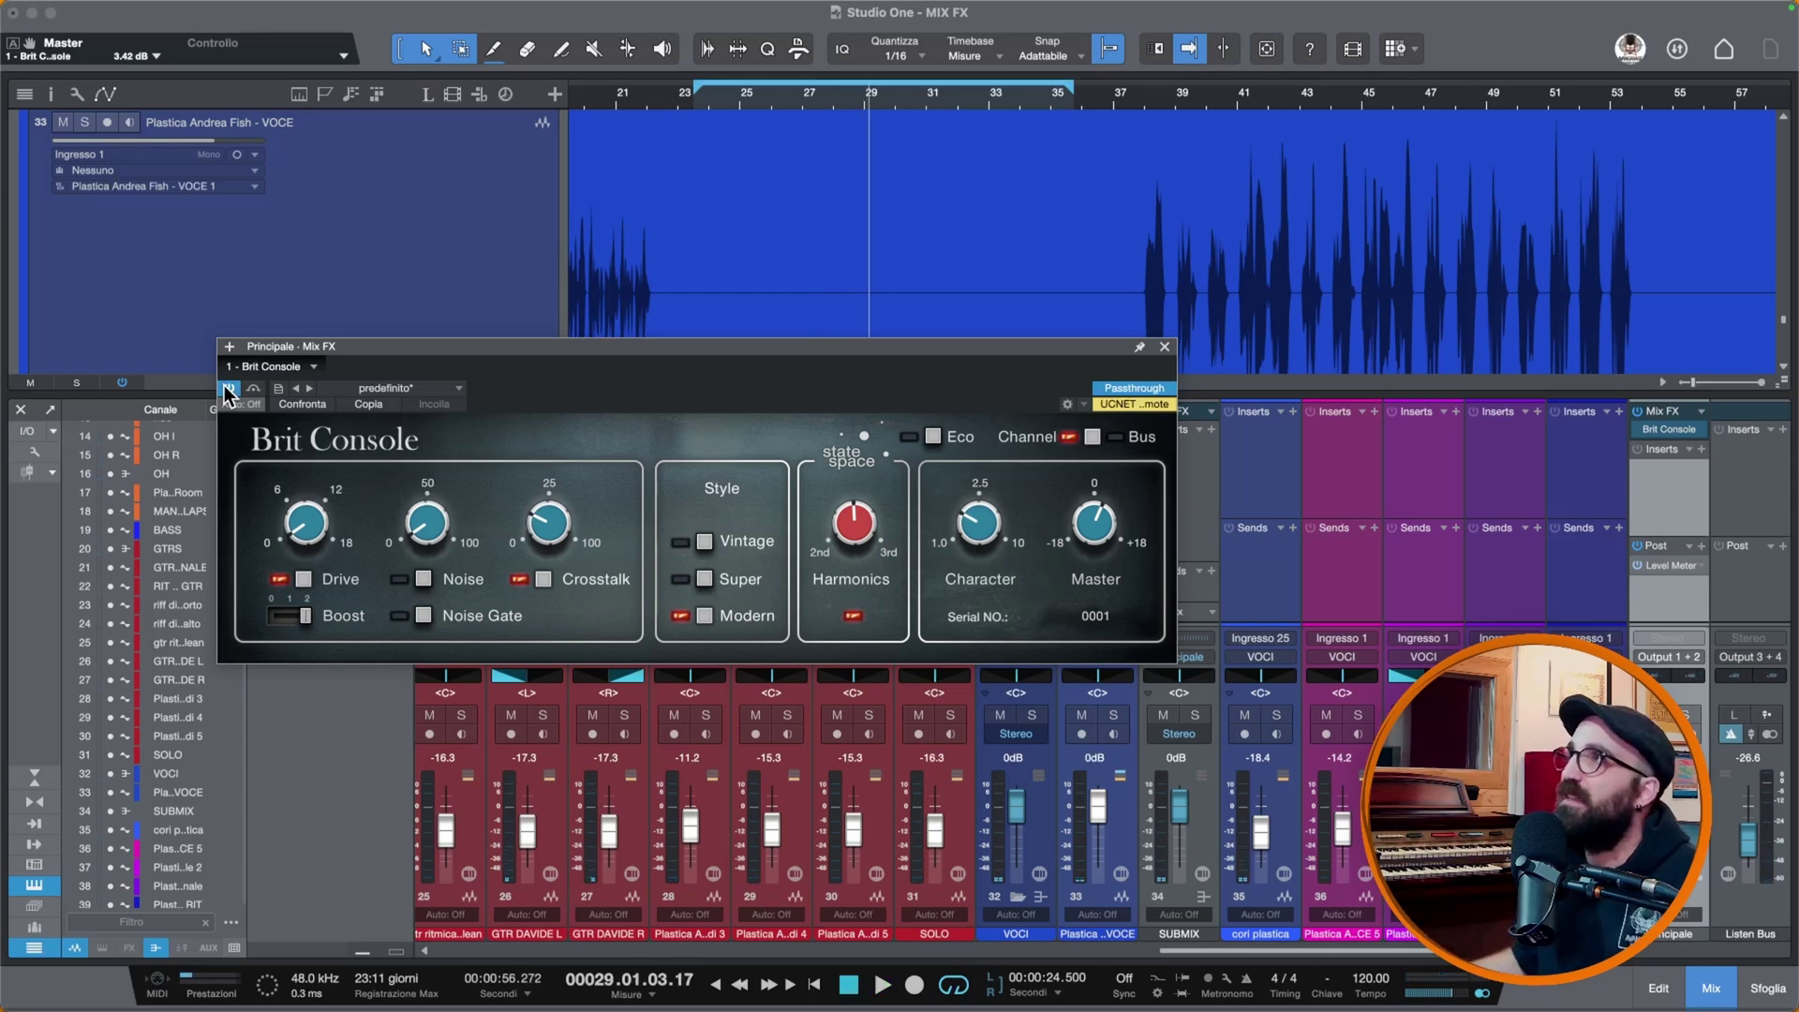
Step: Switch Style to Super and back to Modern, set Harmonics to about 43%, and close the Brit Console window
left_click(700, 581)
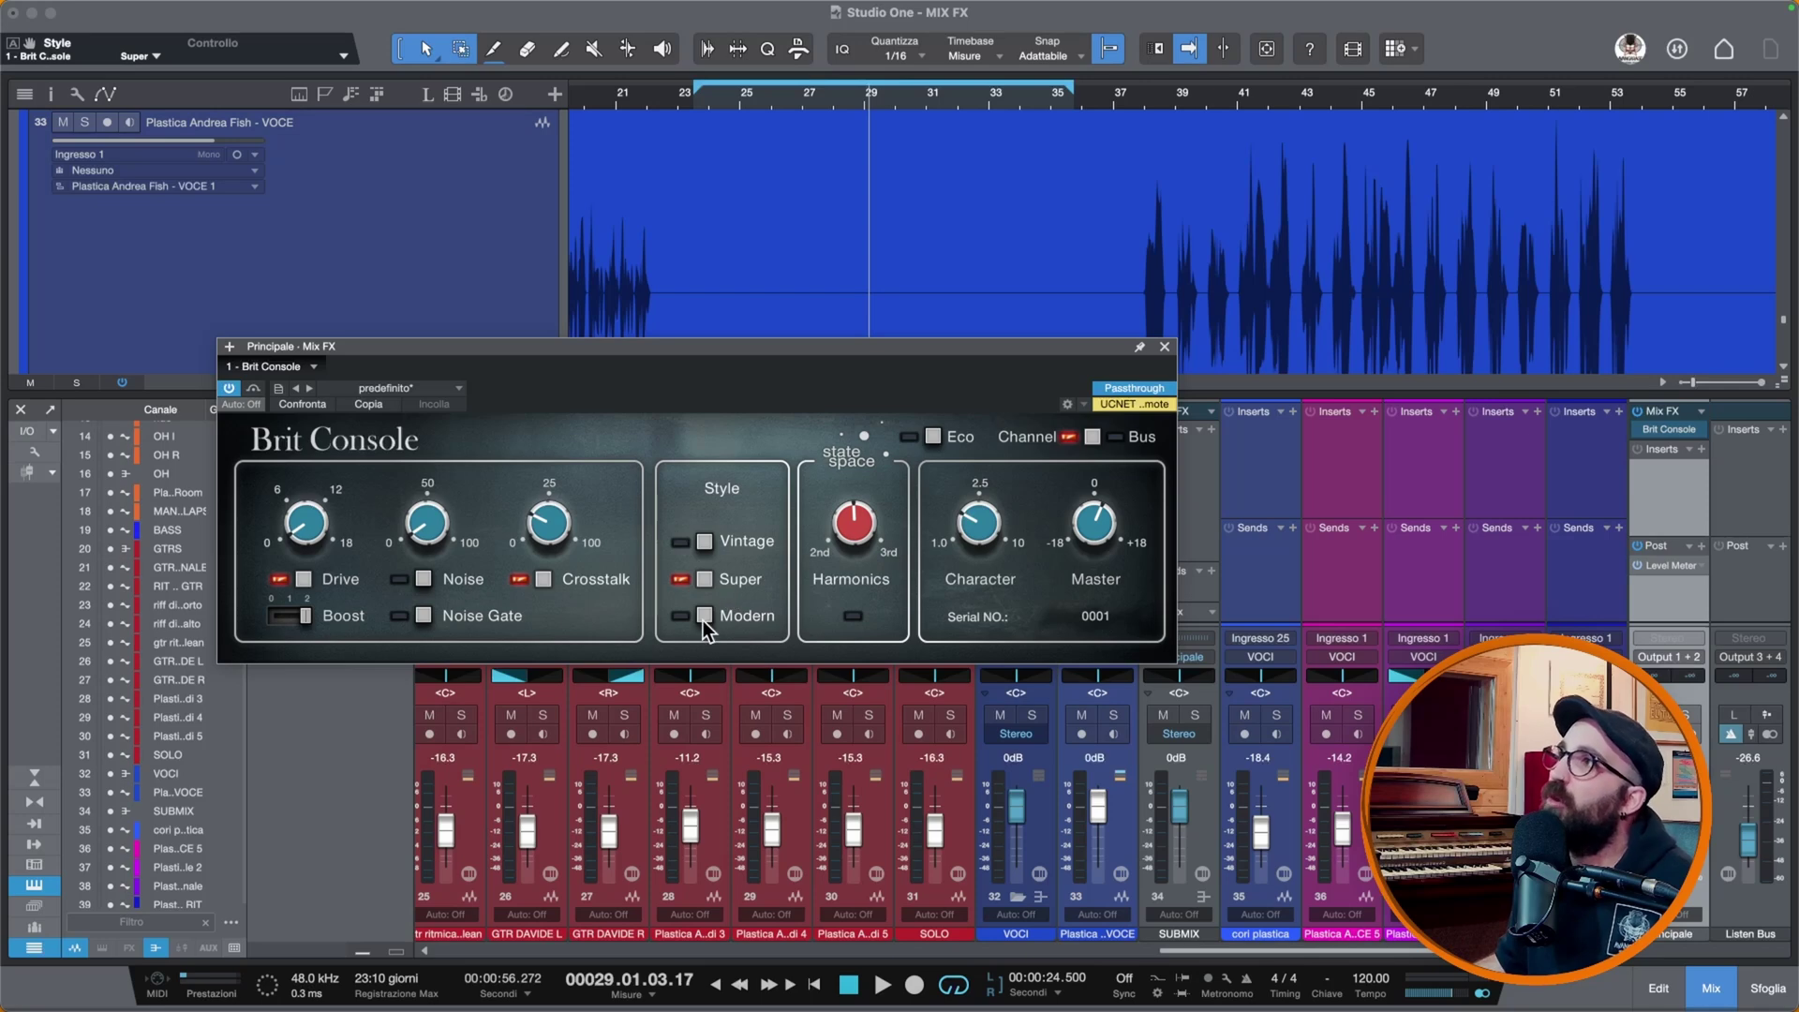
left_click(705, 616)
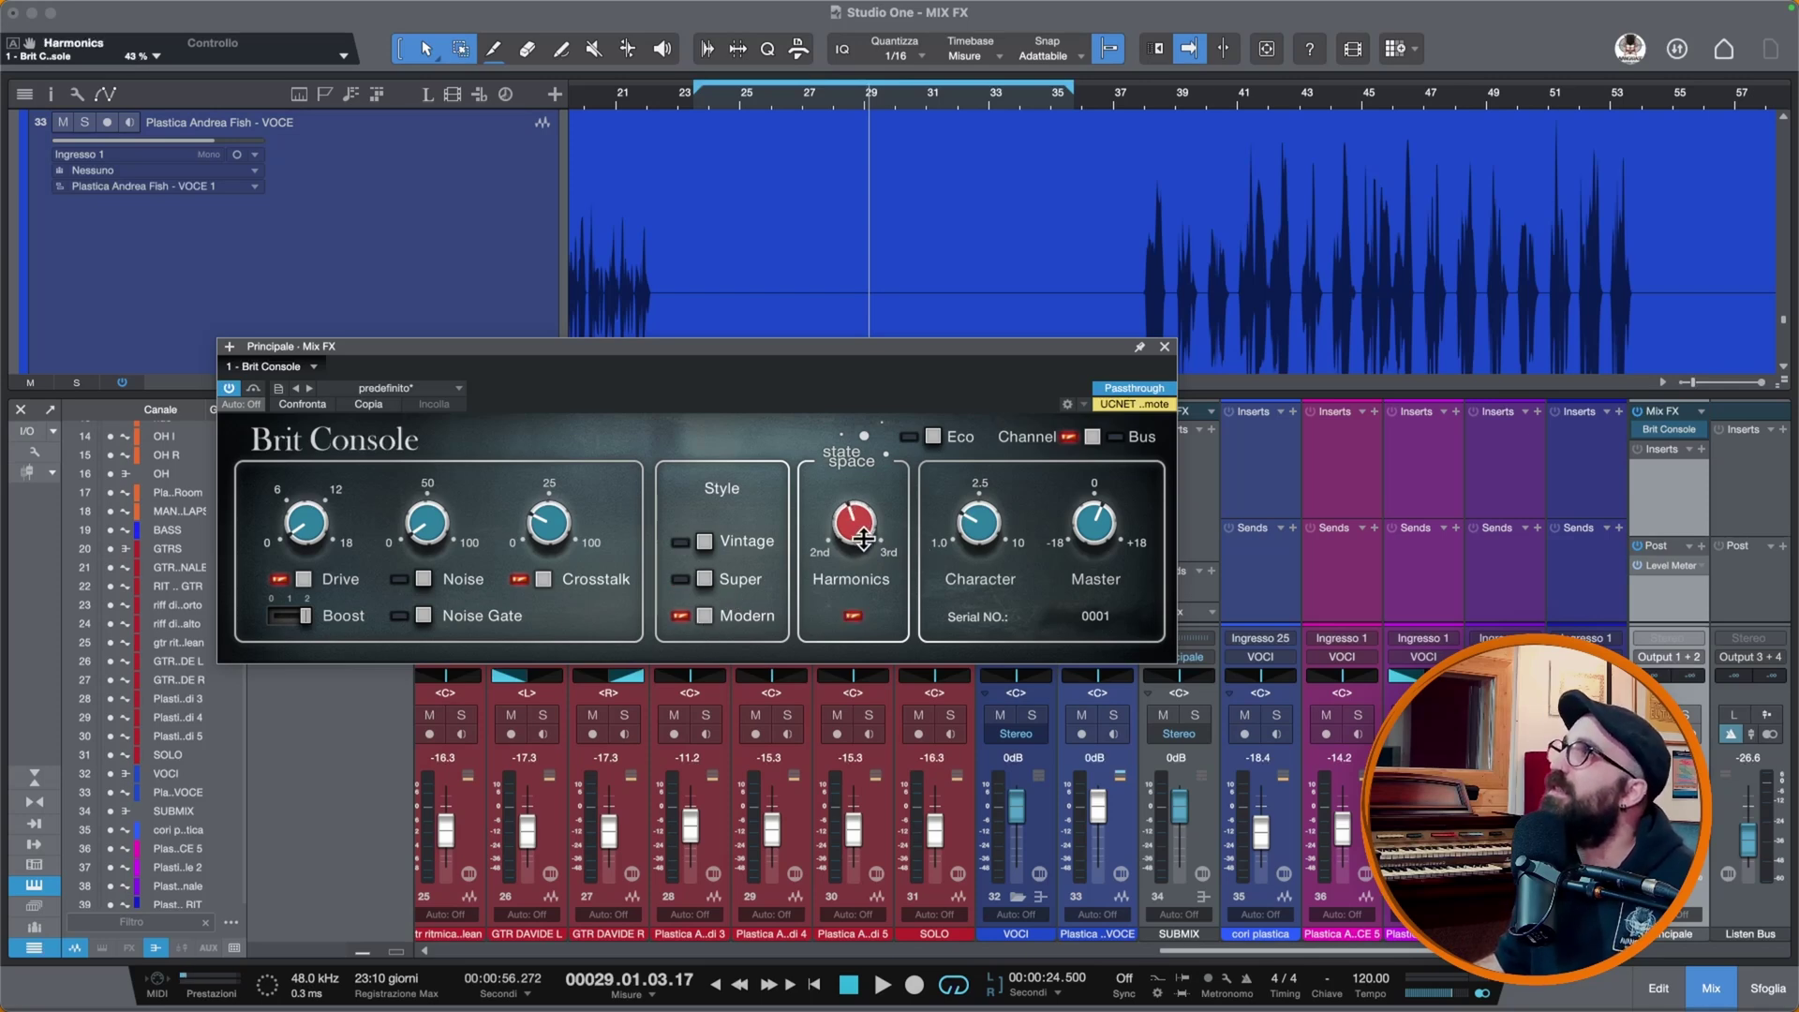
left_click(1165, 349)
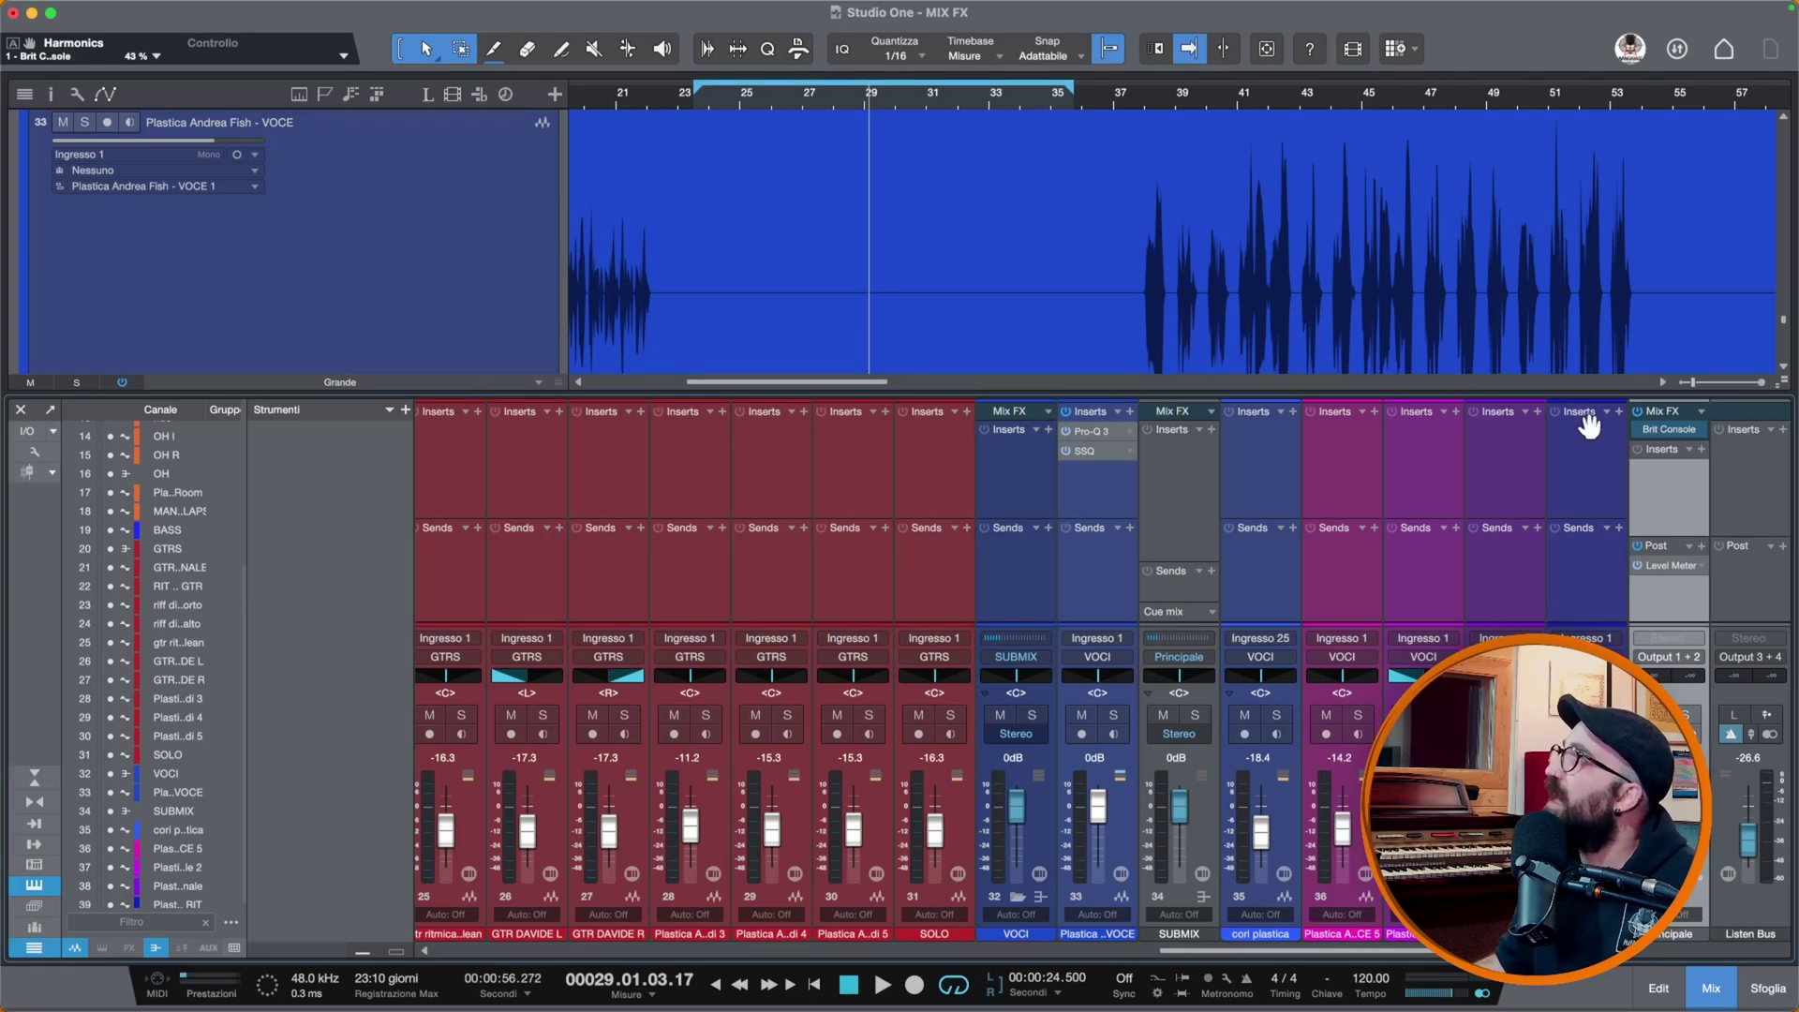
Step: Replace the main output's Mix FX with Tape Multi Track and highlight the Tape Multitrack note on Softube's product page
left_click(1699, 429)
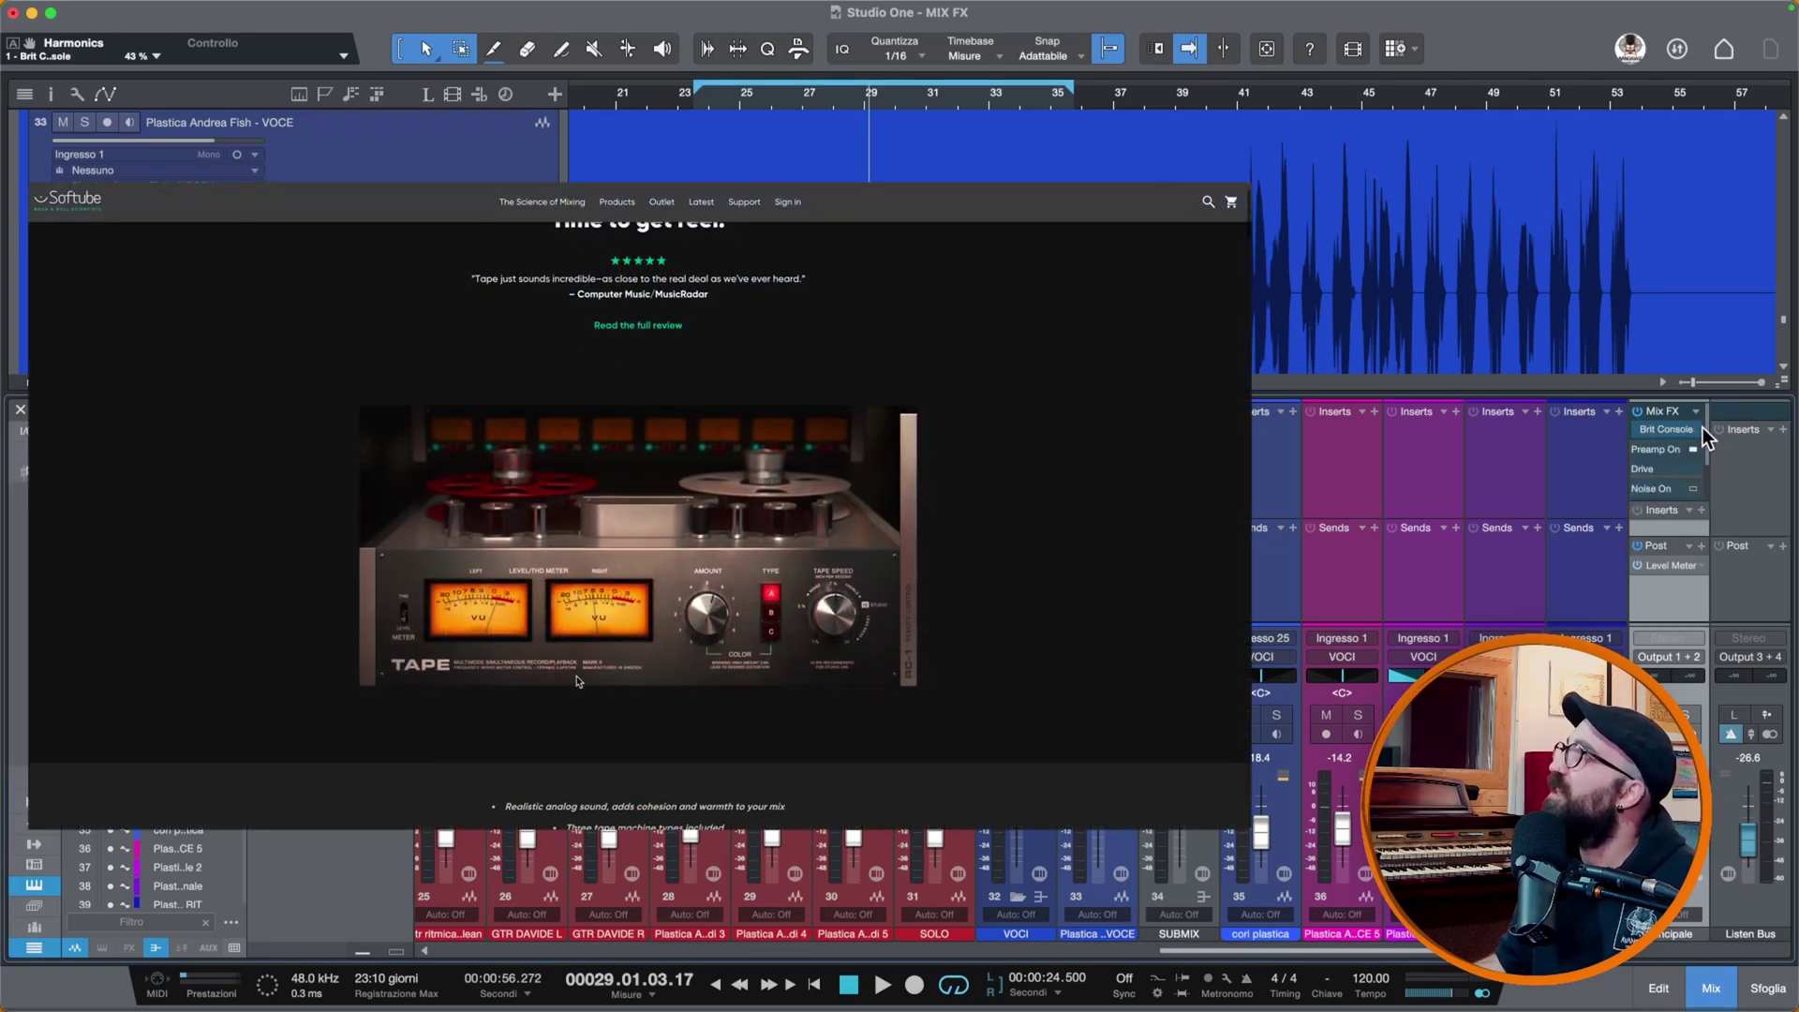
left_click(1699, 429)
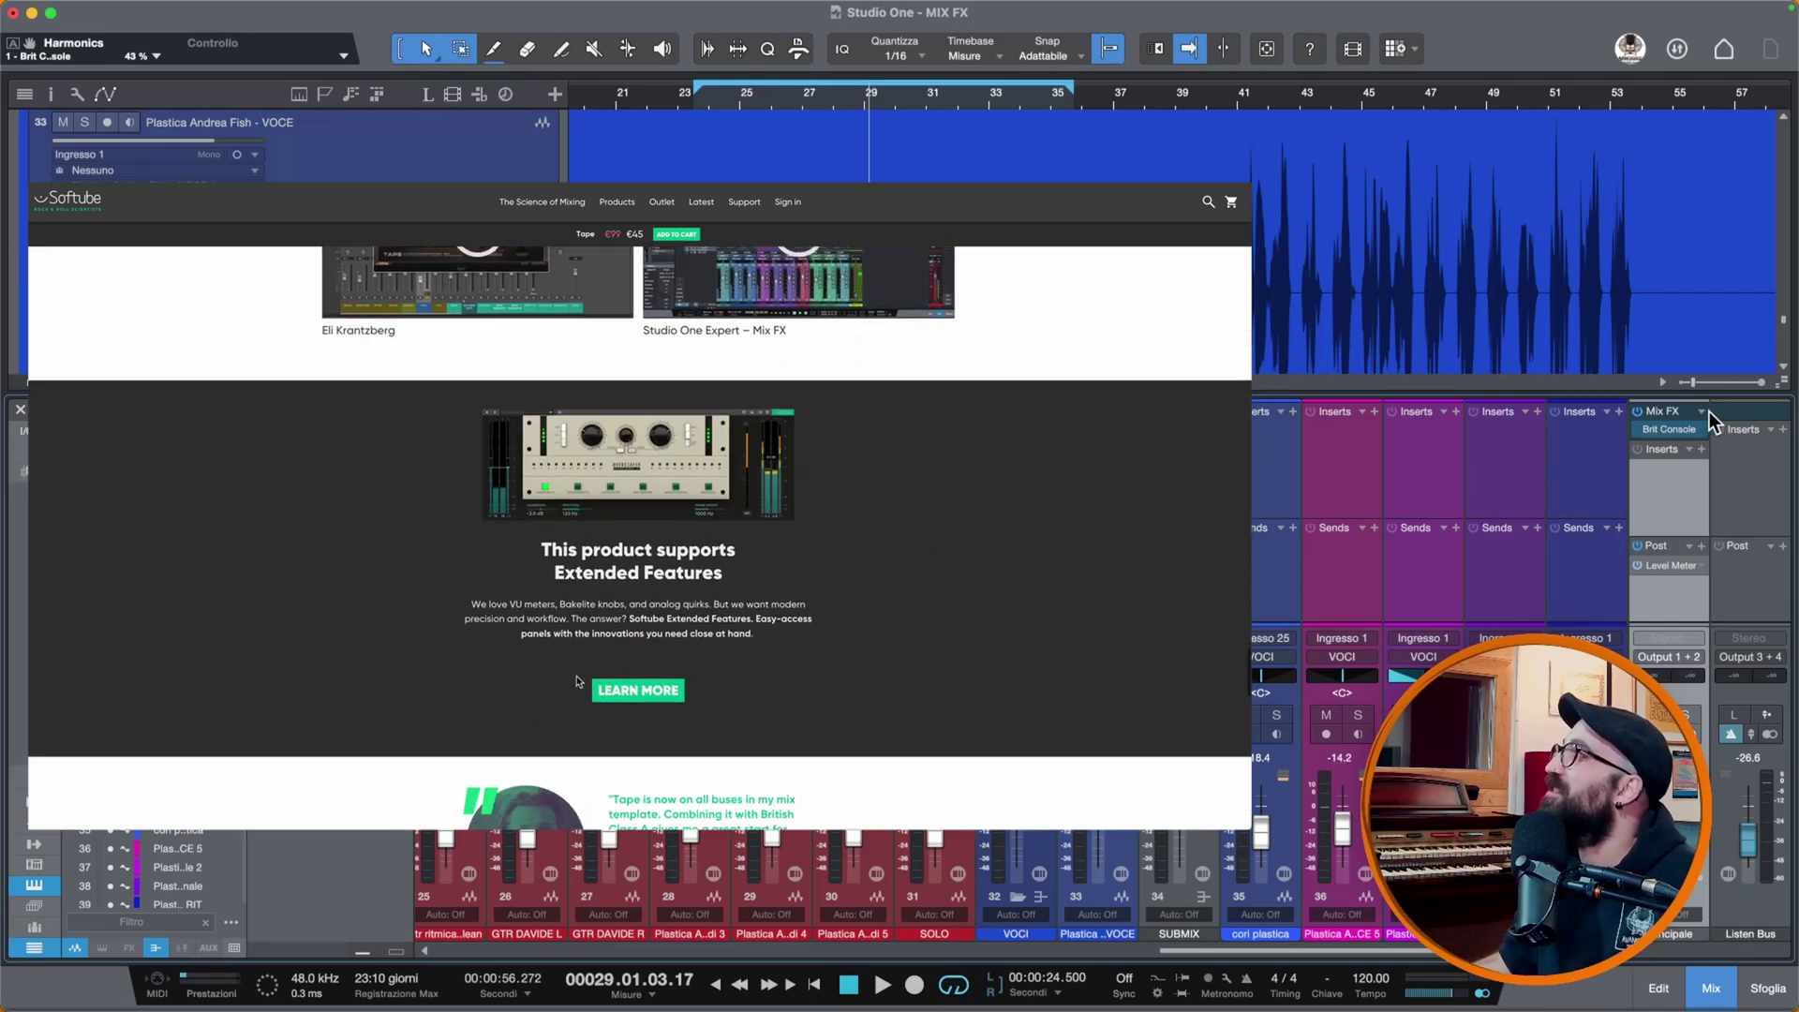
left_click(1698, 412)
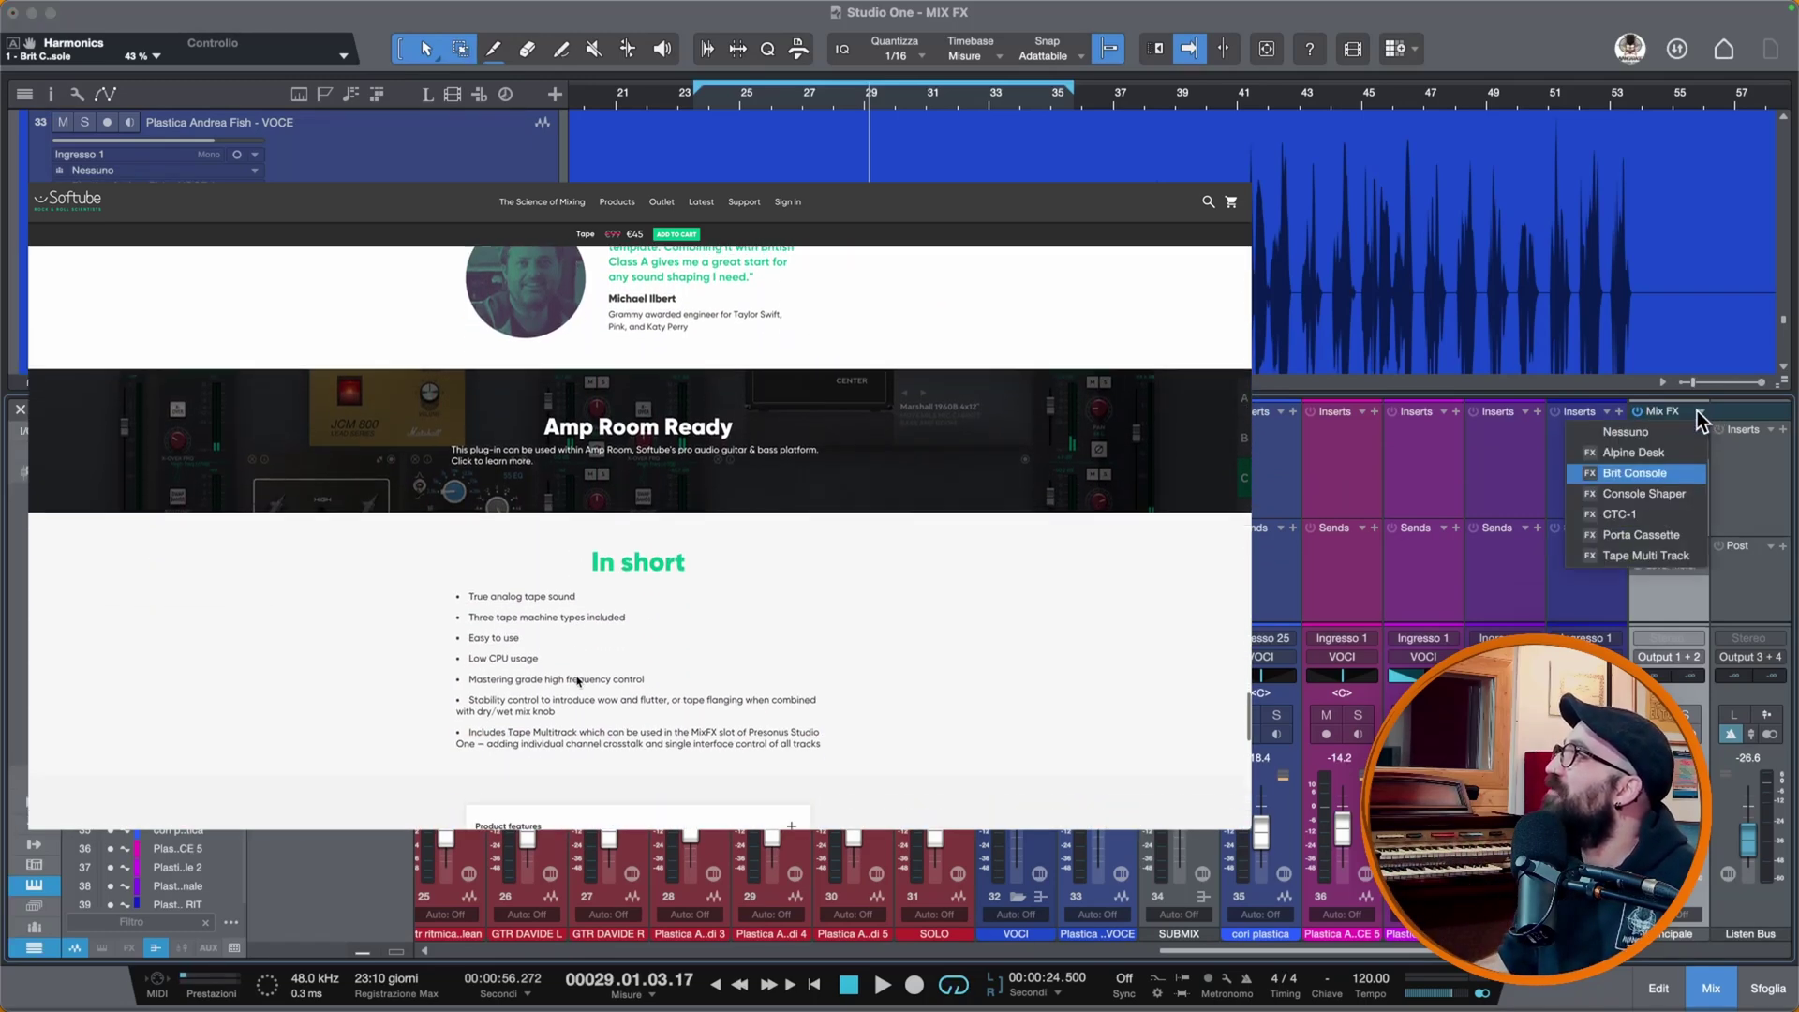
left_click(1658, 473)
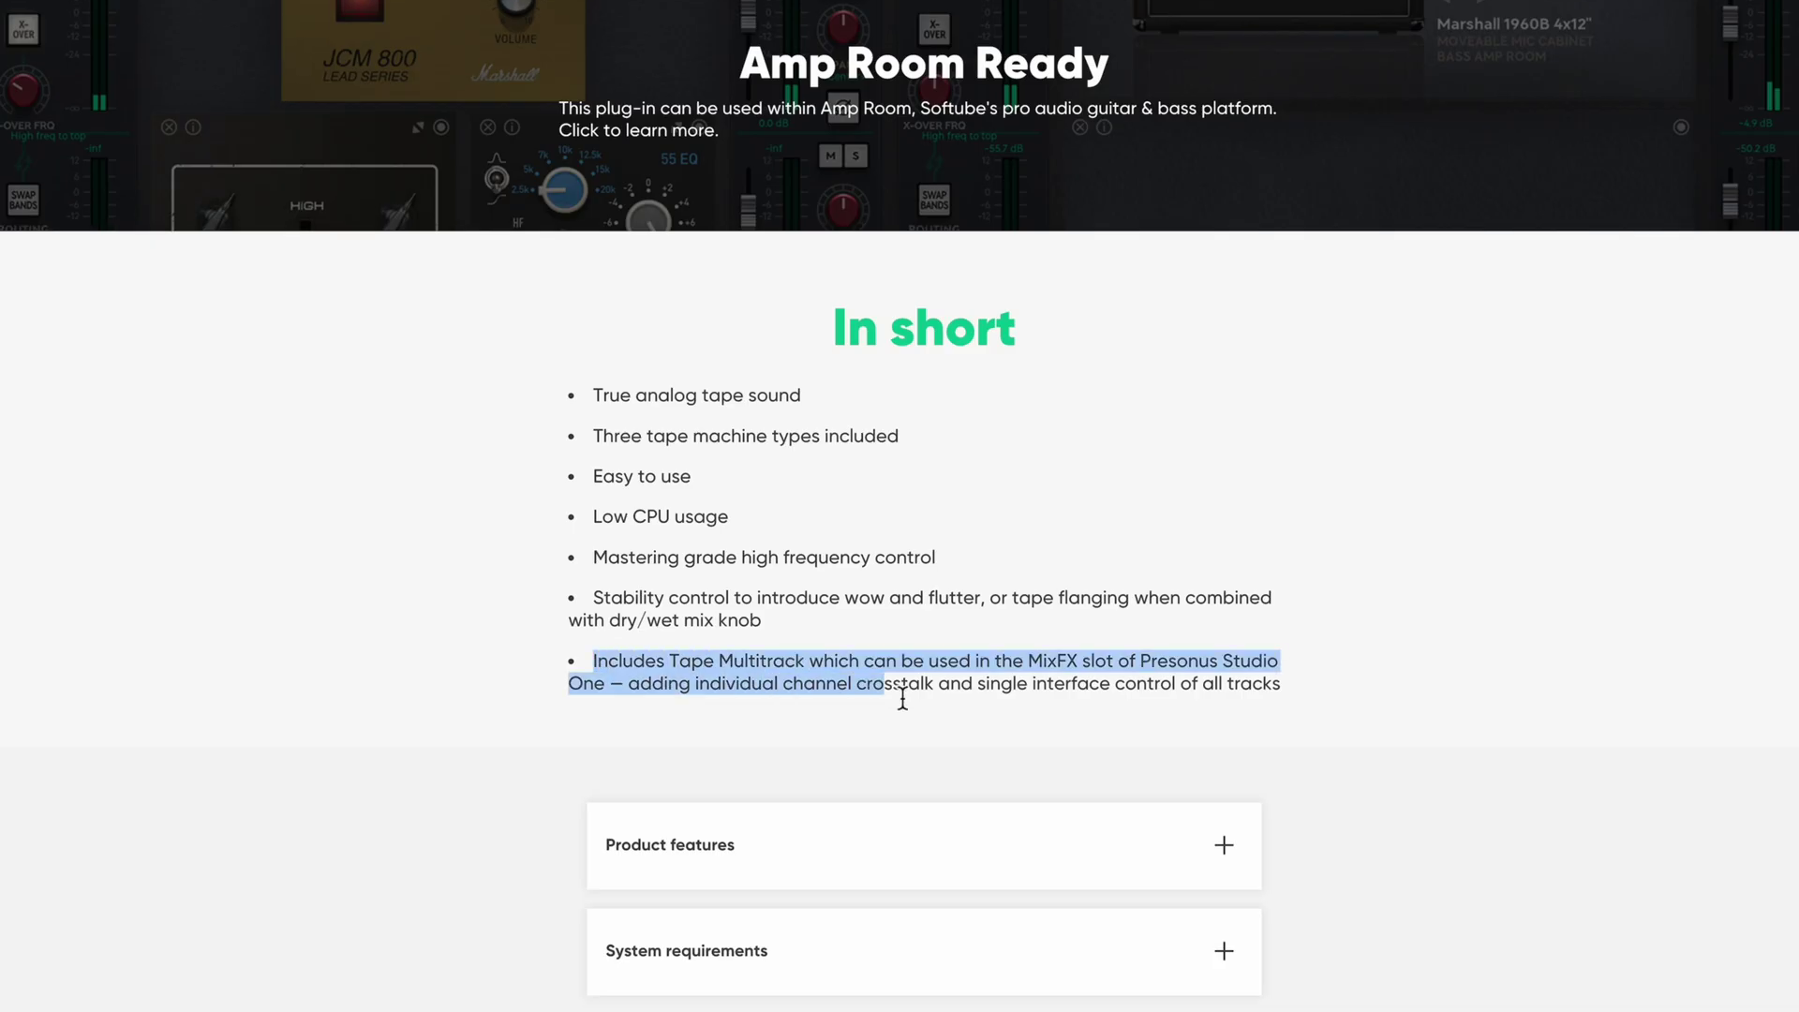
left_click_drag(902, 698, 1166, 731)
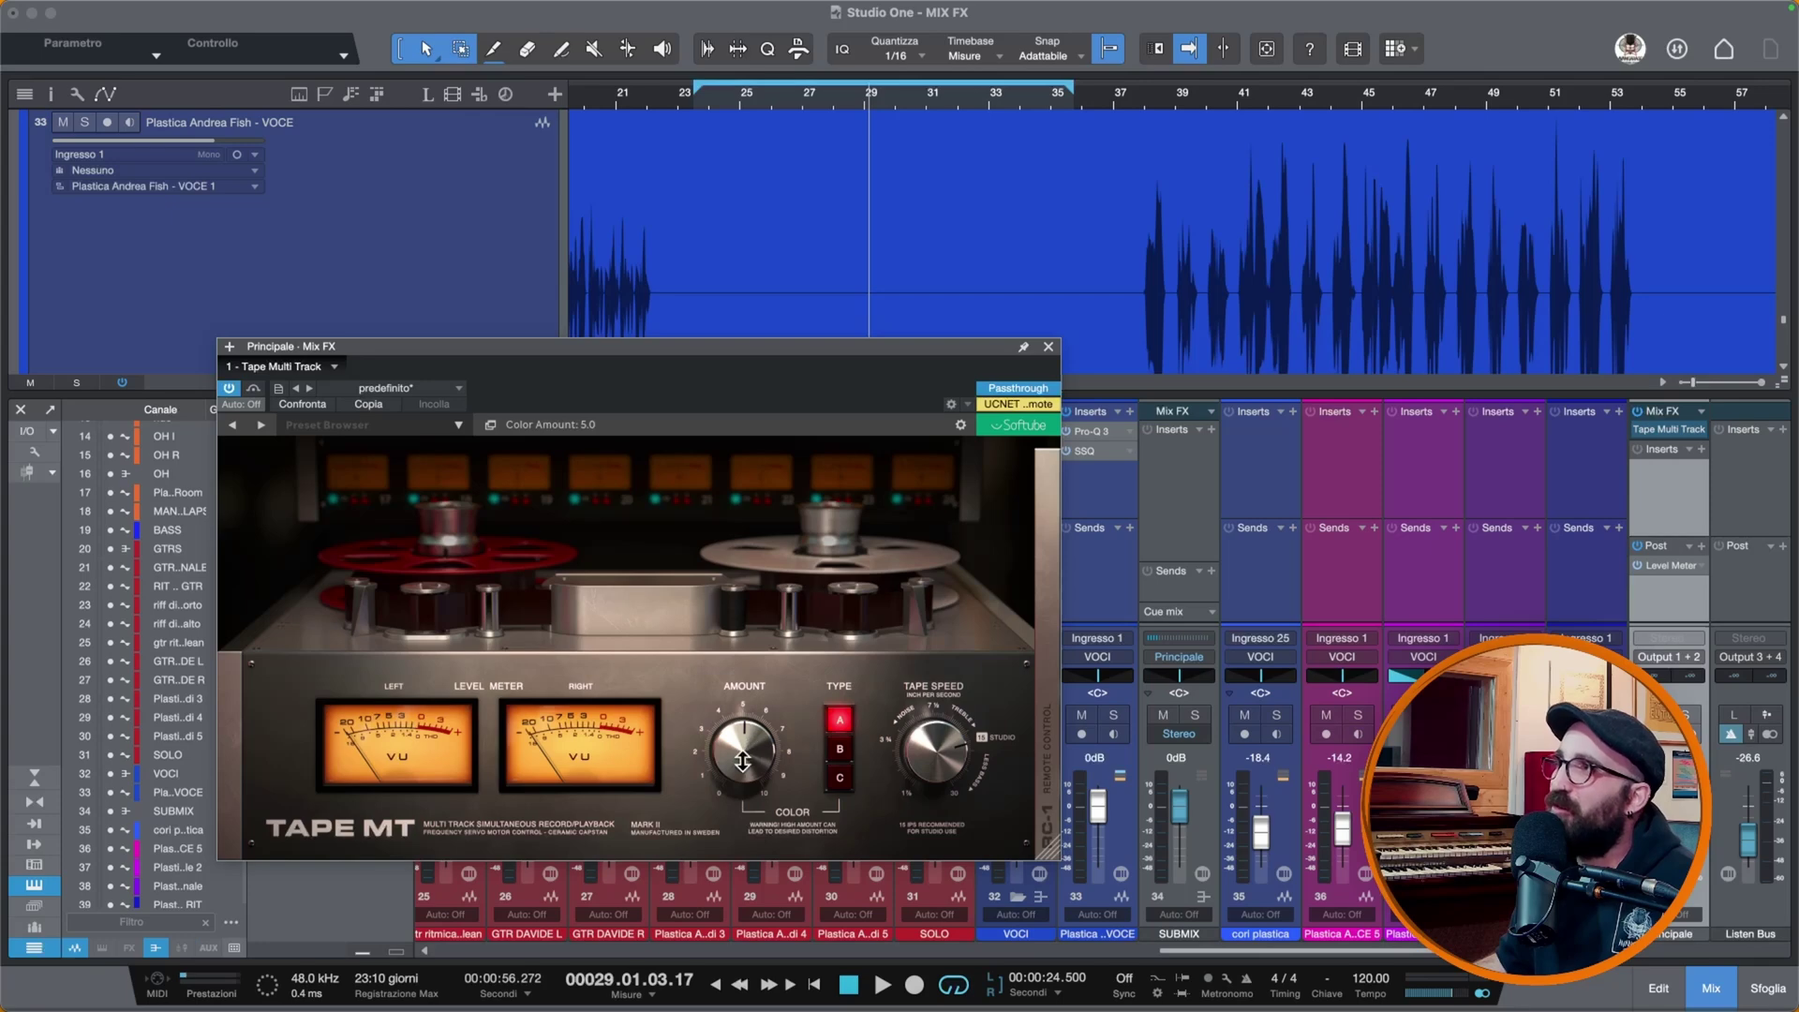
Step: Try a Color Amount of about 5.2, lower it to 0.0, and set Tape Speed to 30 IPS
left_click_drag(742, 761, 742, 727)
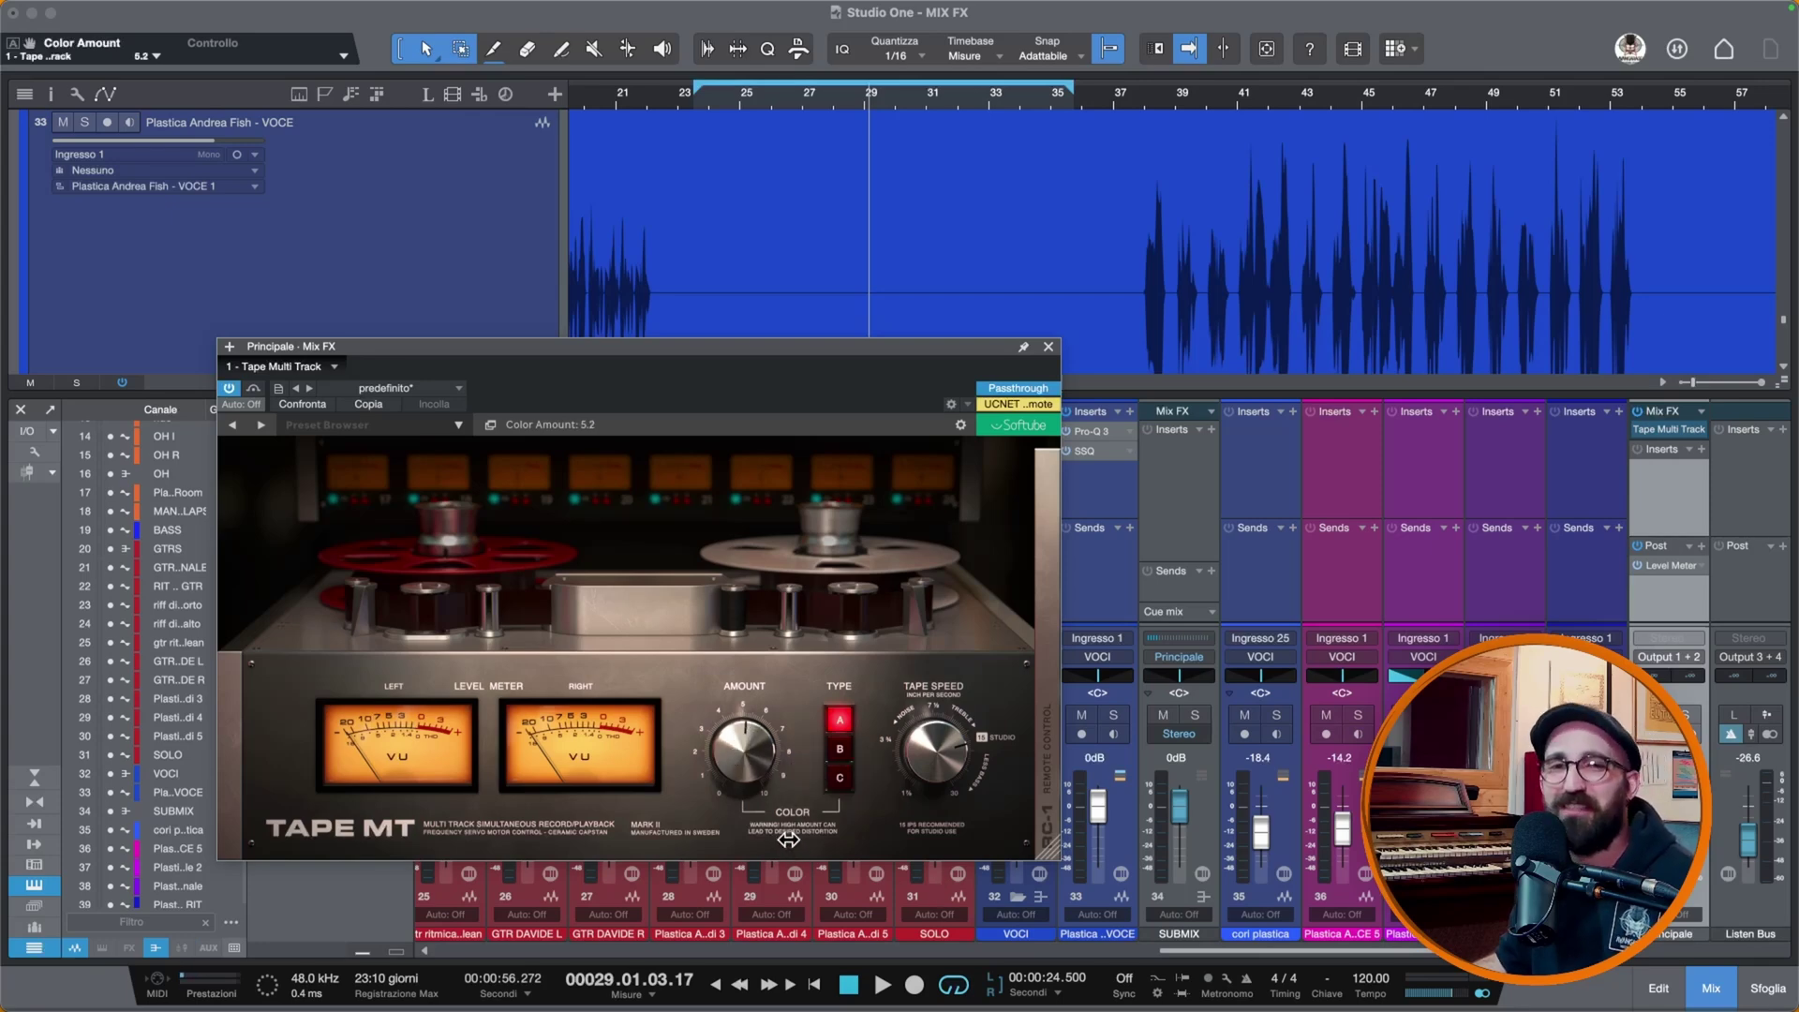
left_click_drag(770, 755, 727, 934)
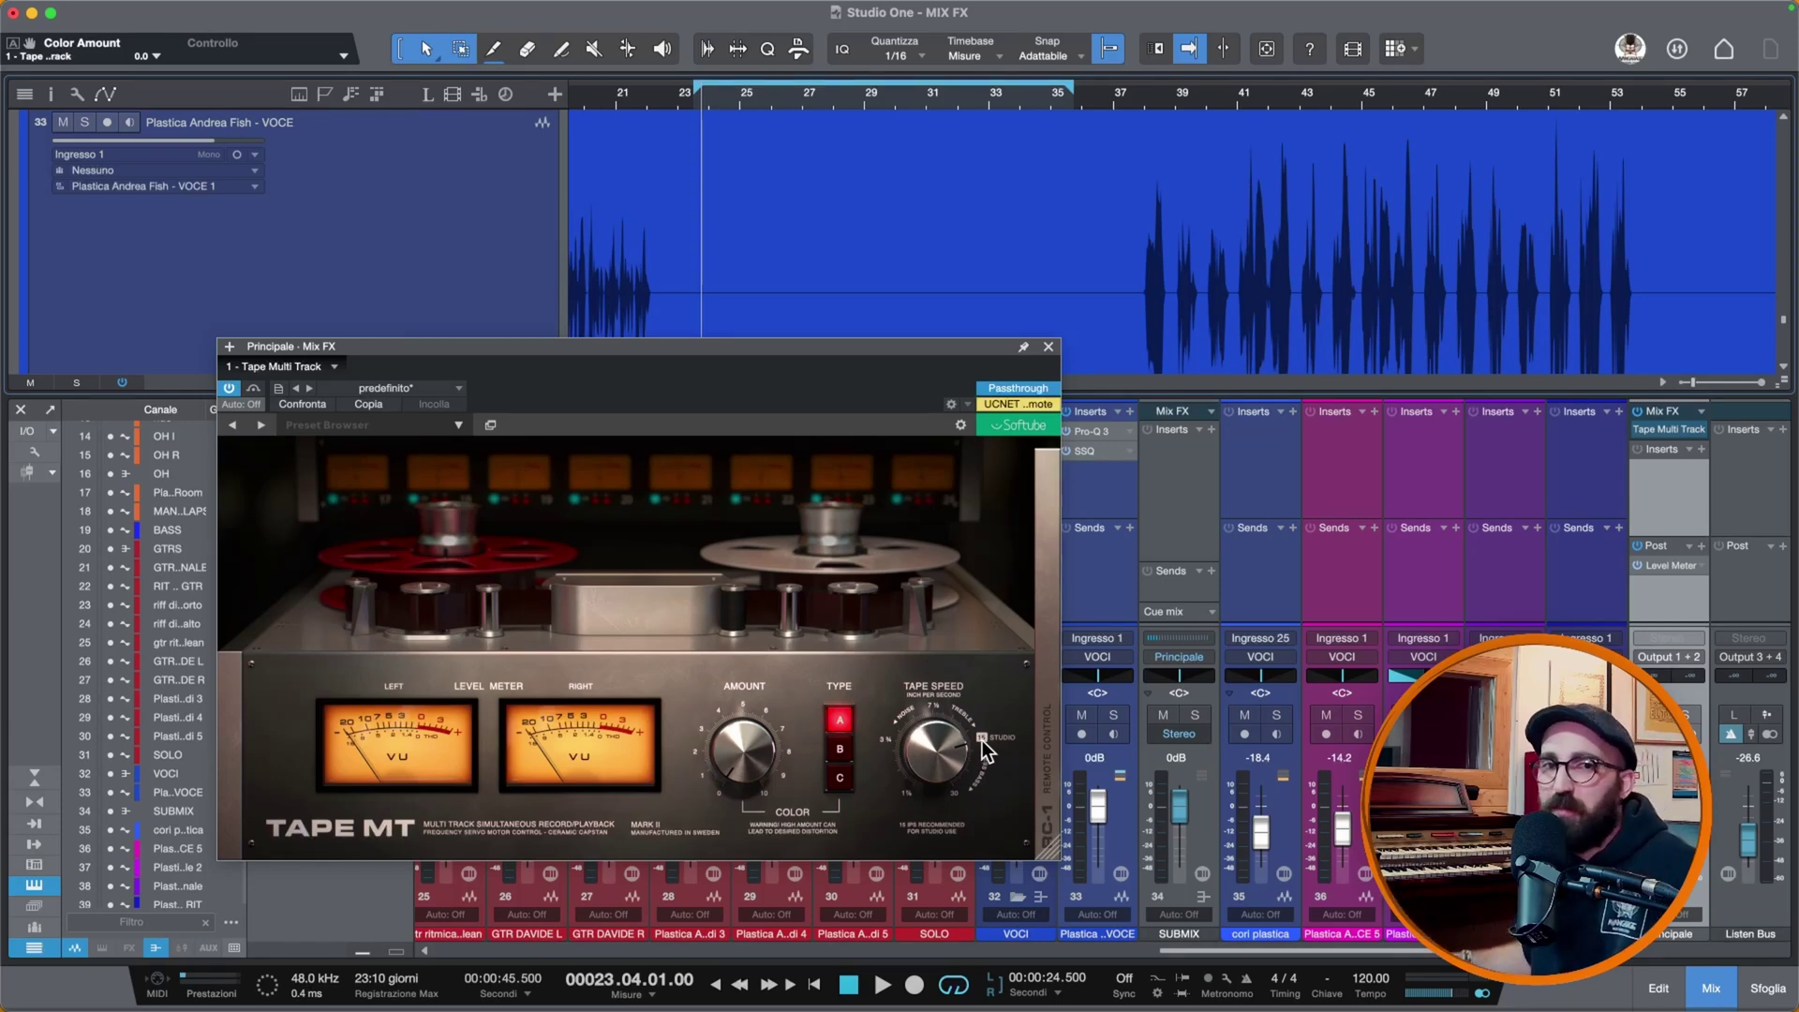
left_click(942, 767)
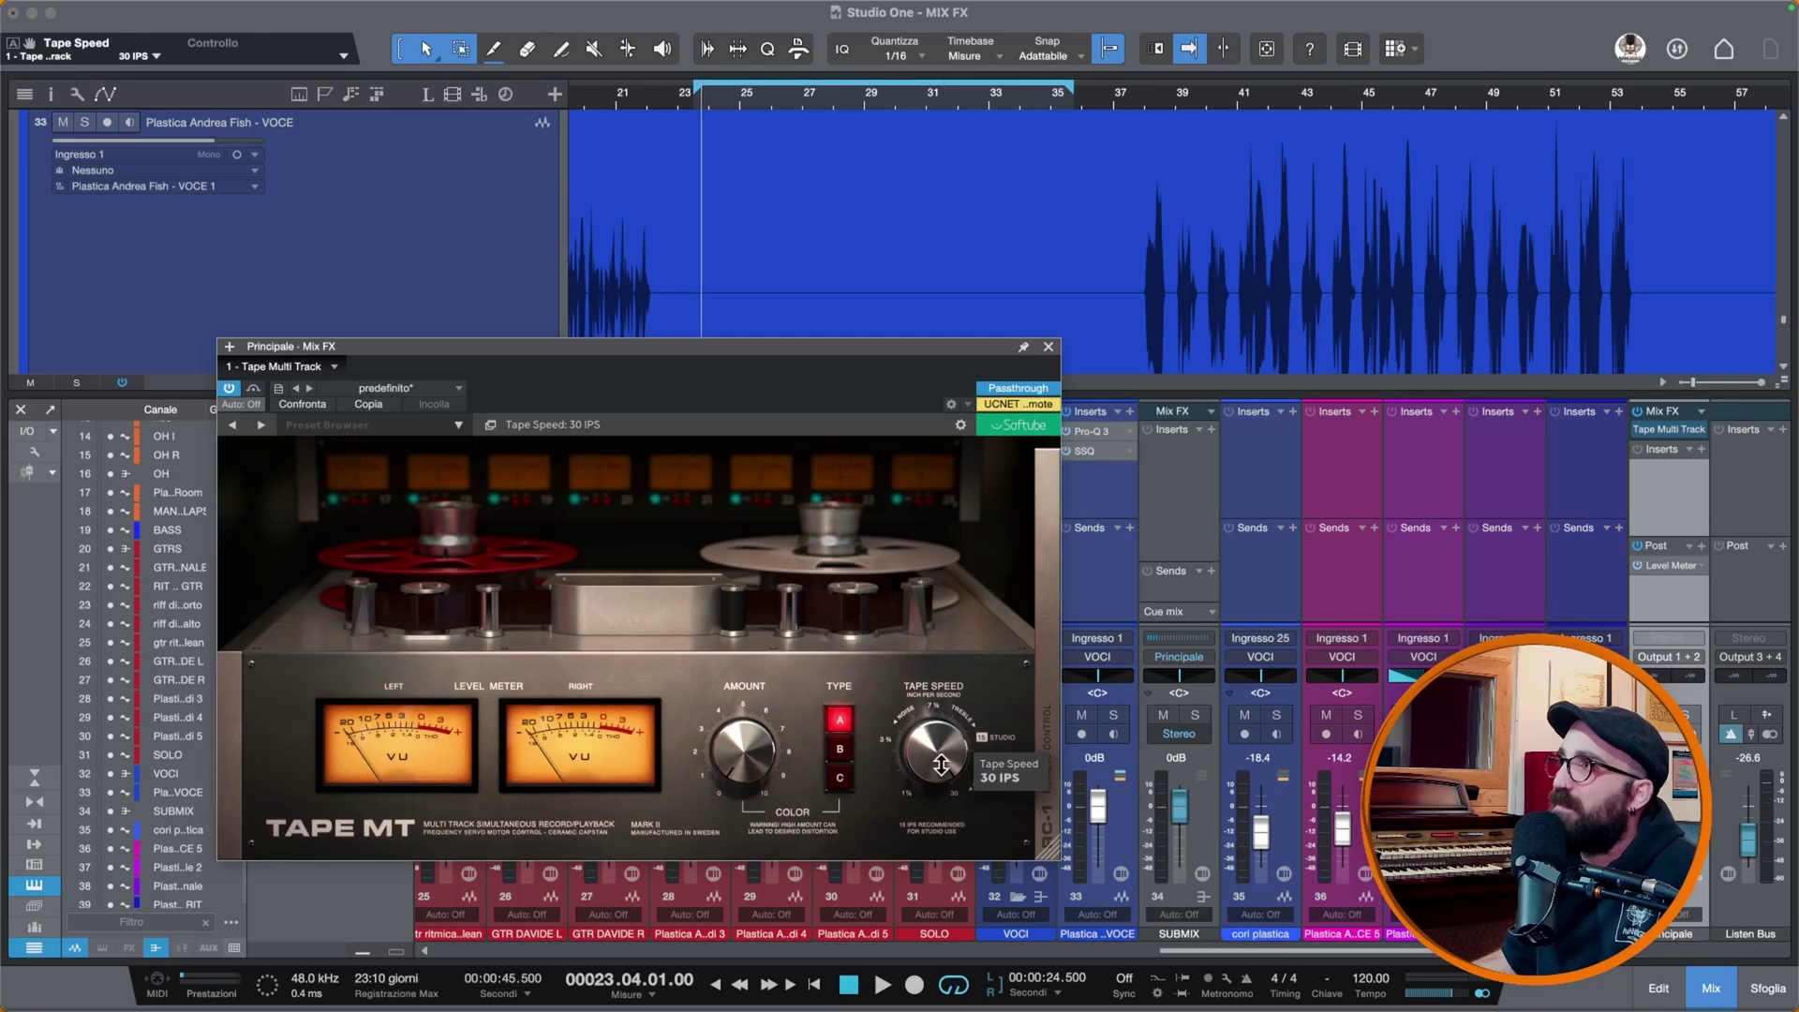
Step: Reveal the tape machine's RC-1 remote control and set Speed Stability to STABLE
left_click(1045, 830)
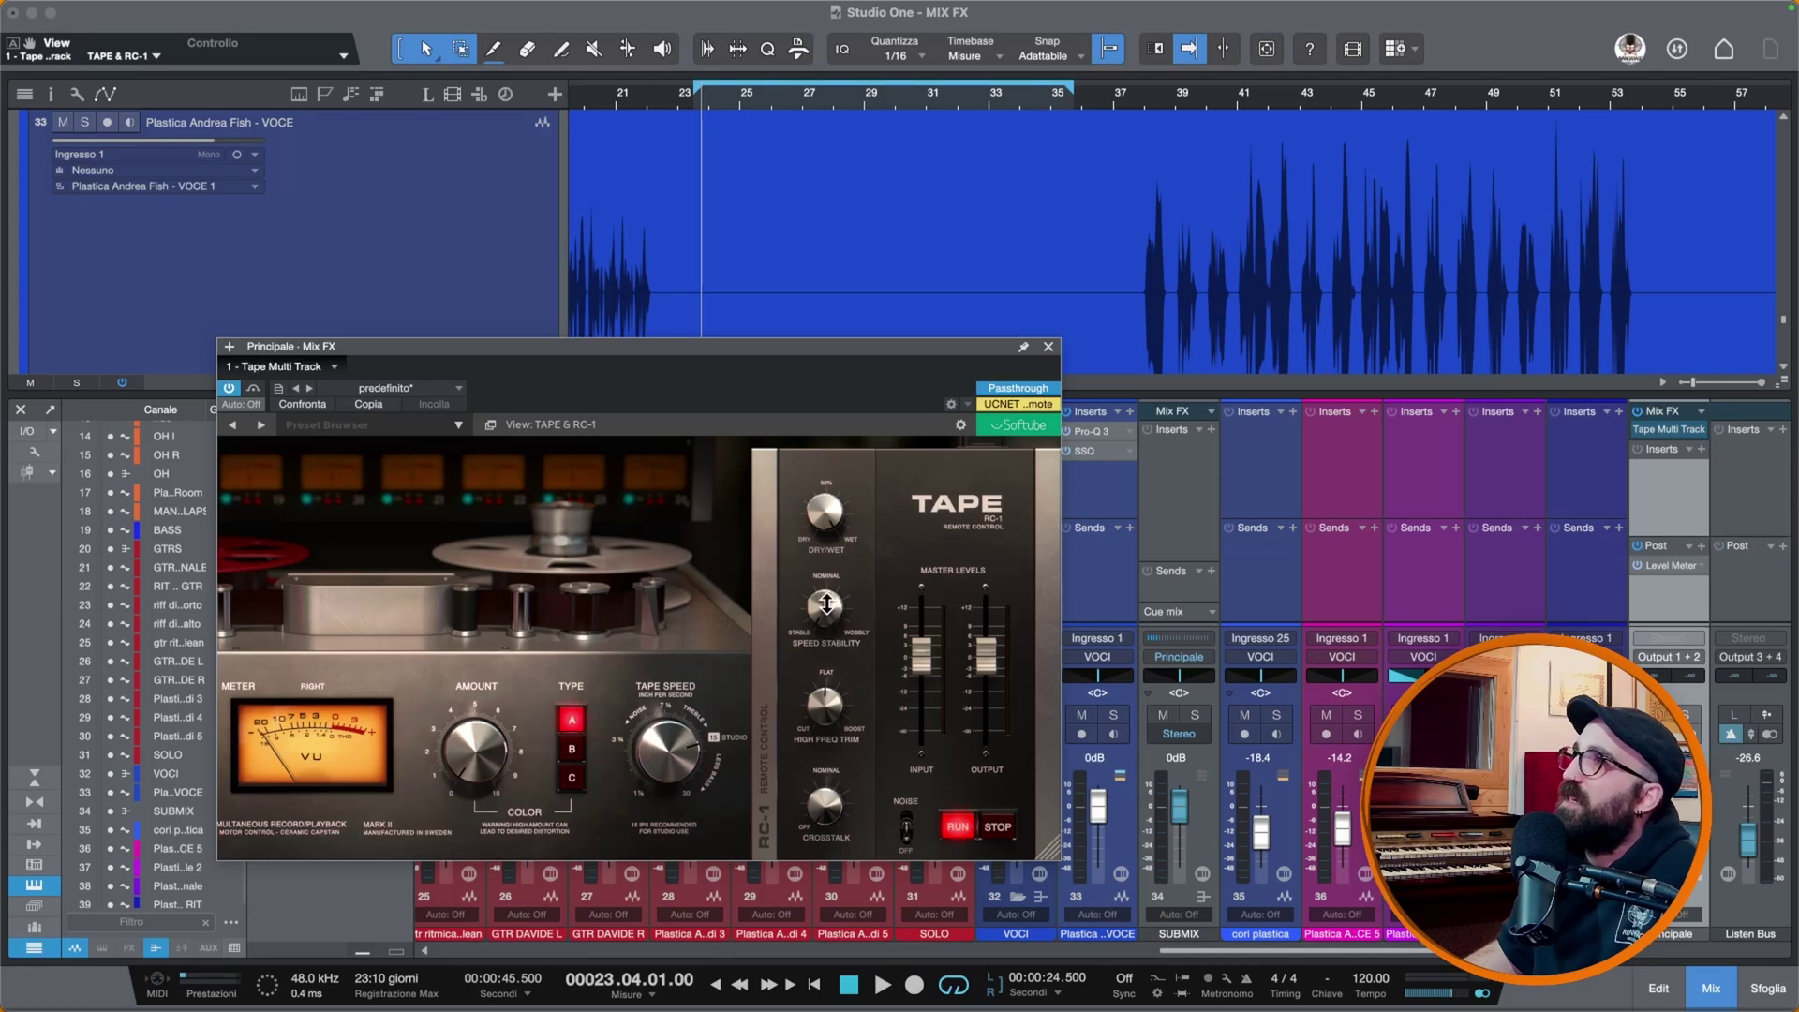
left_click(824, 609)
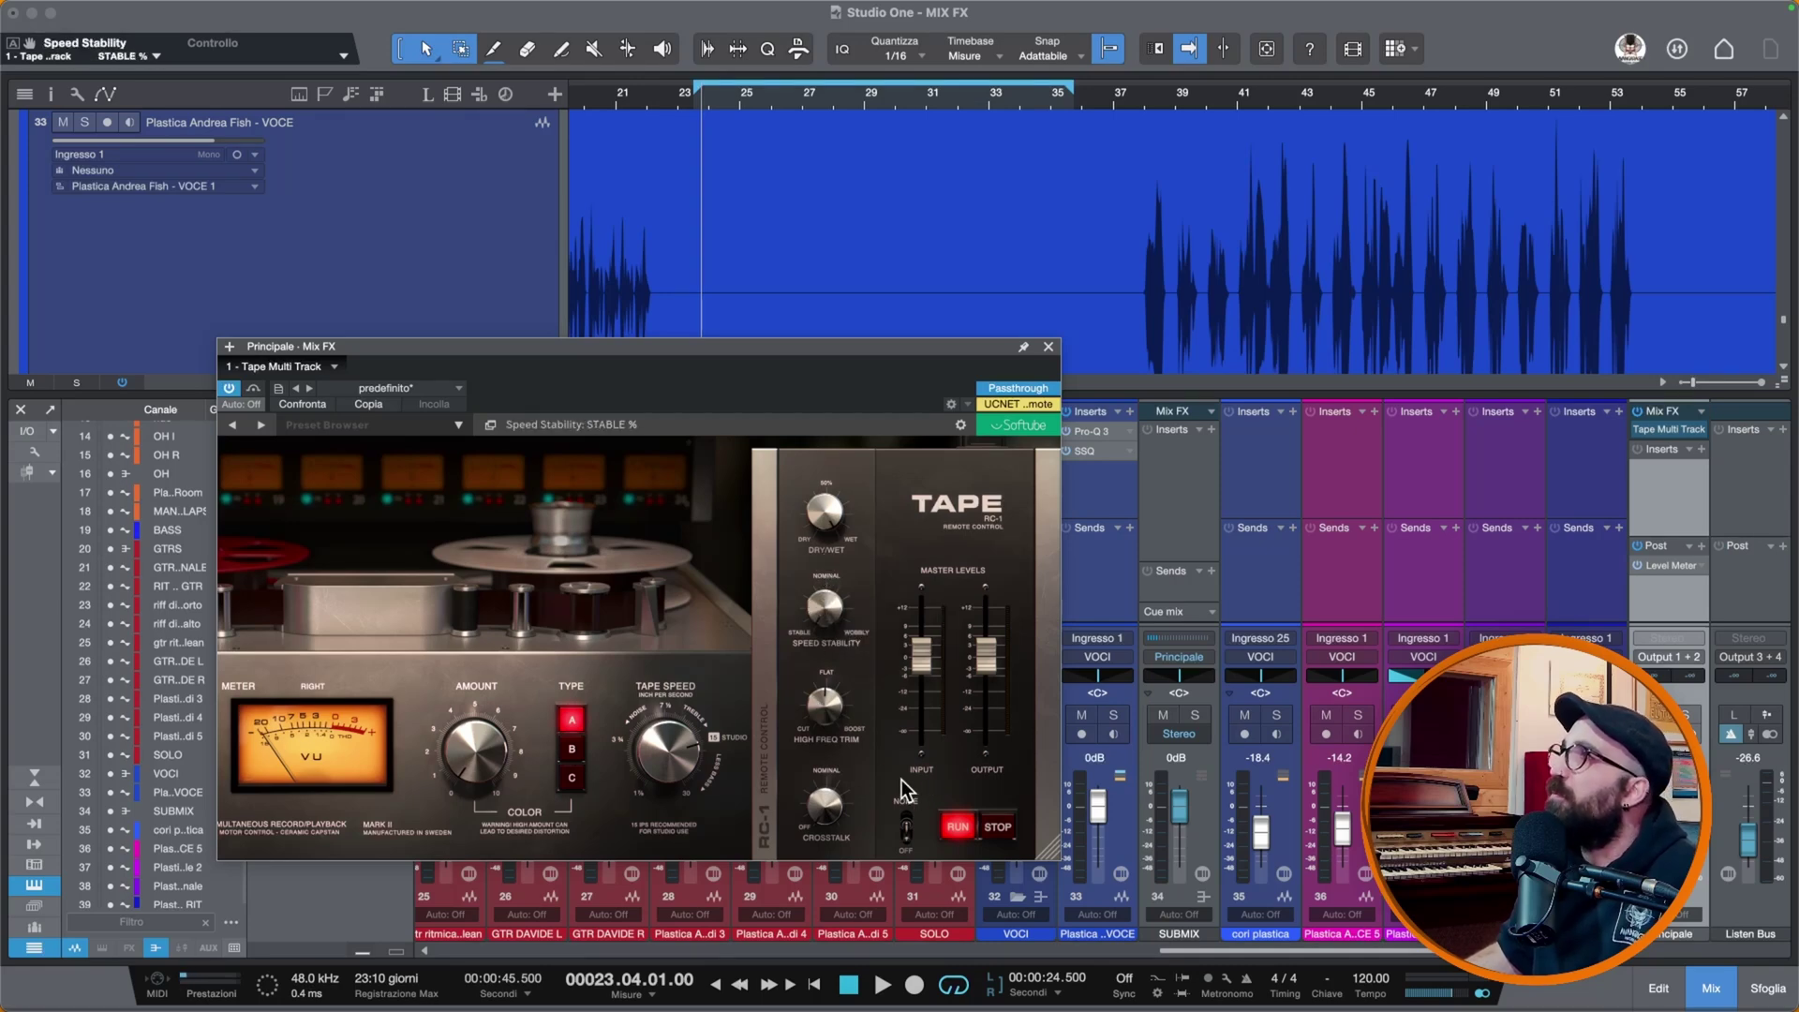
mouse_move(822, 713)
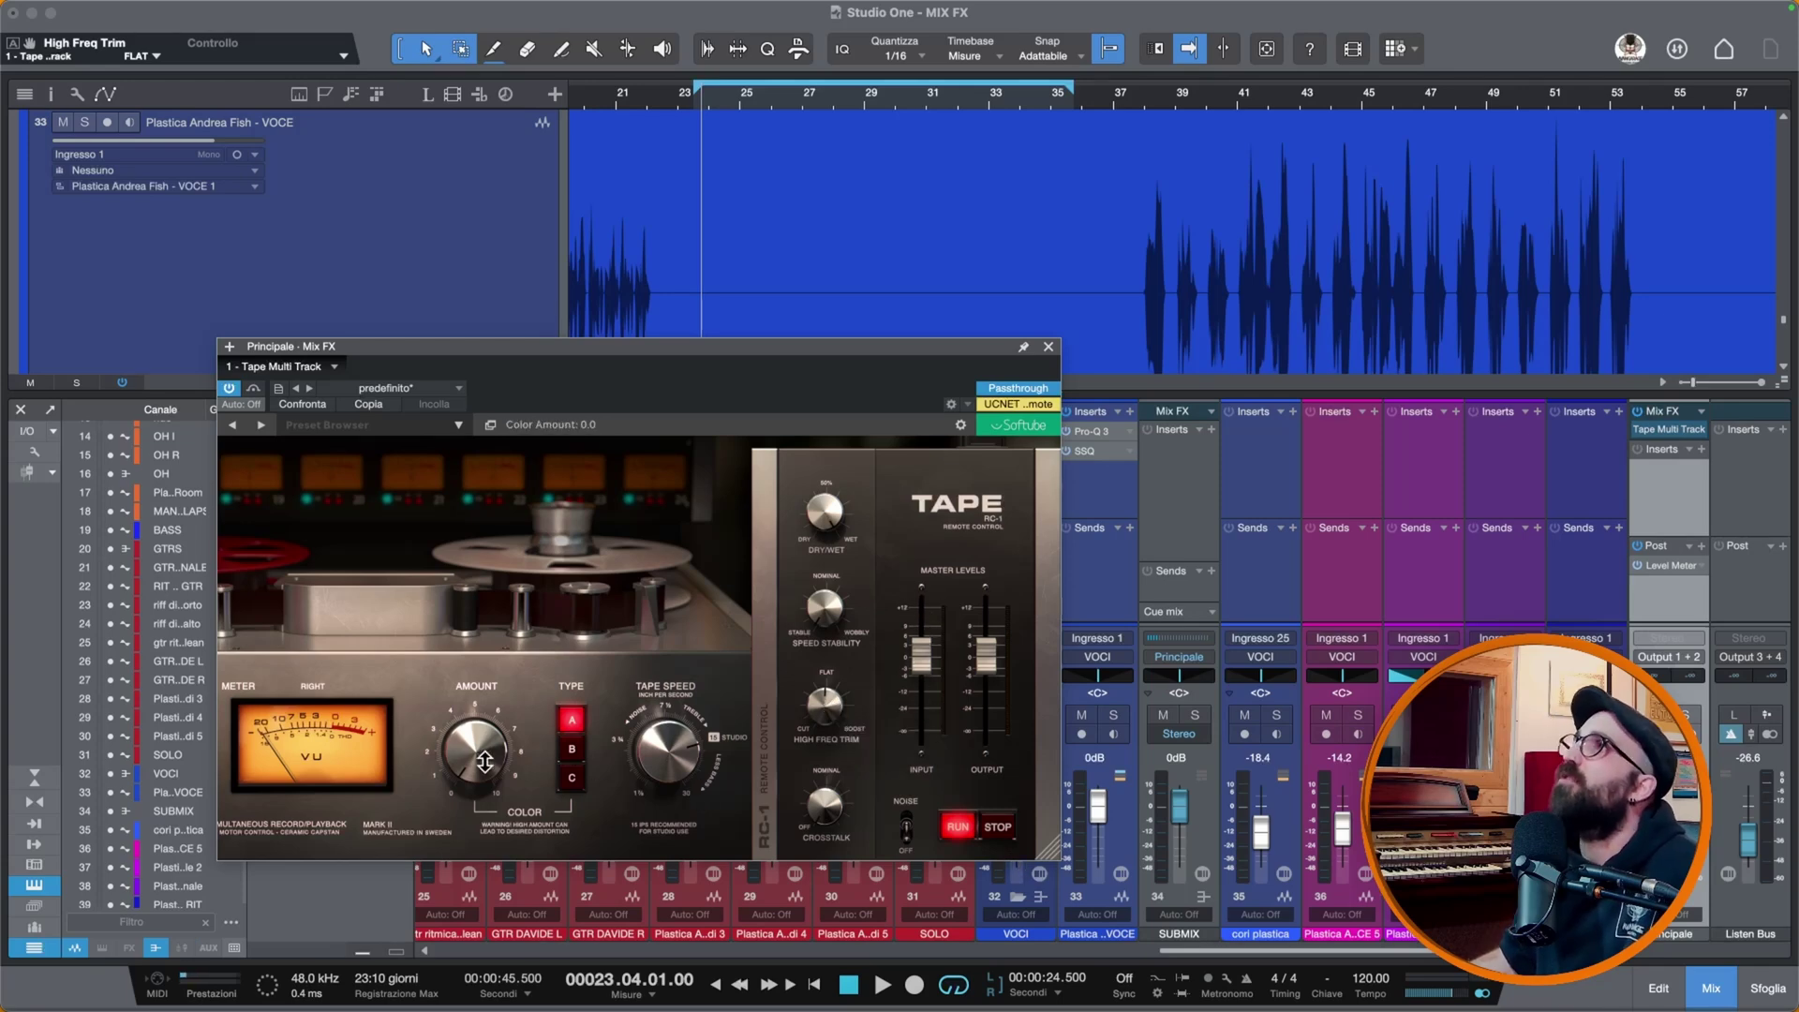
Step: Start playback, compare the tape effect against bypass, and set Tape Speed to 7 1/2 IPS
key("space")
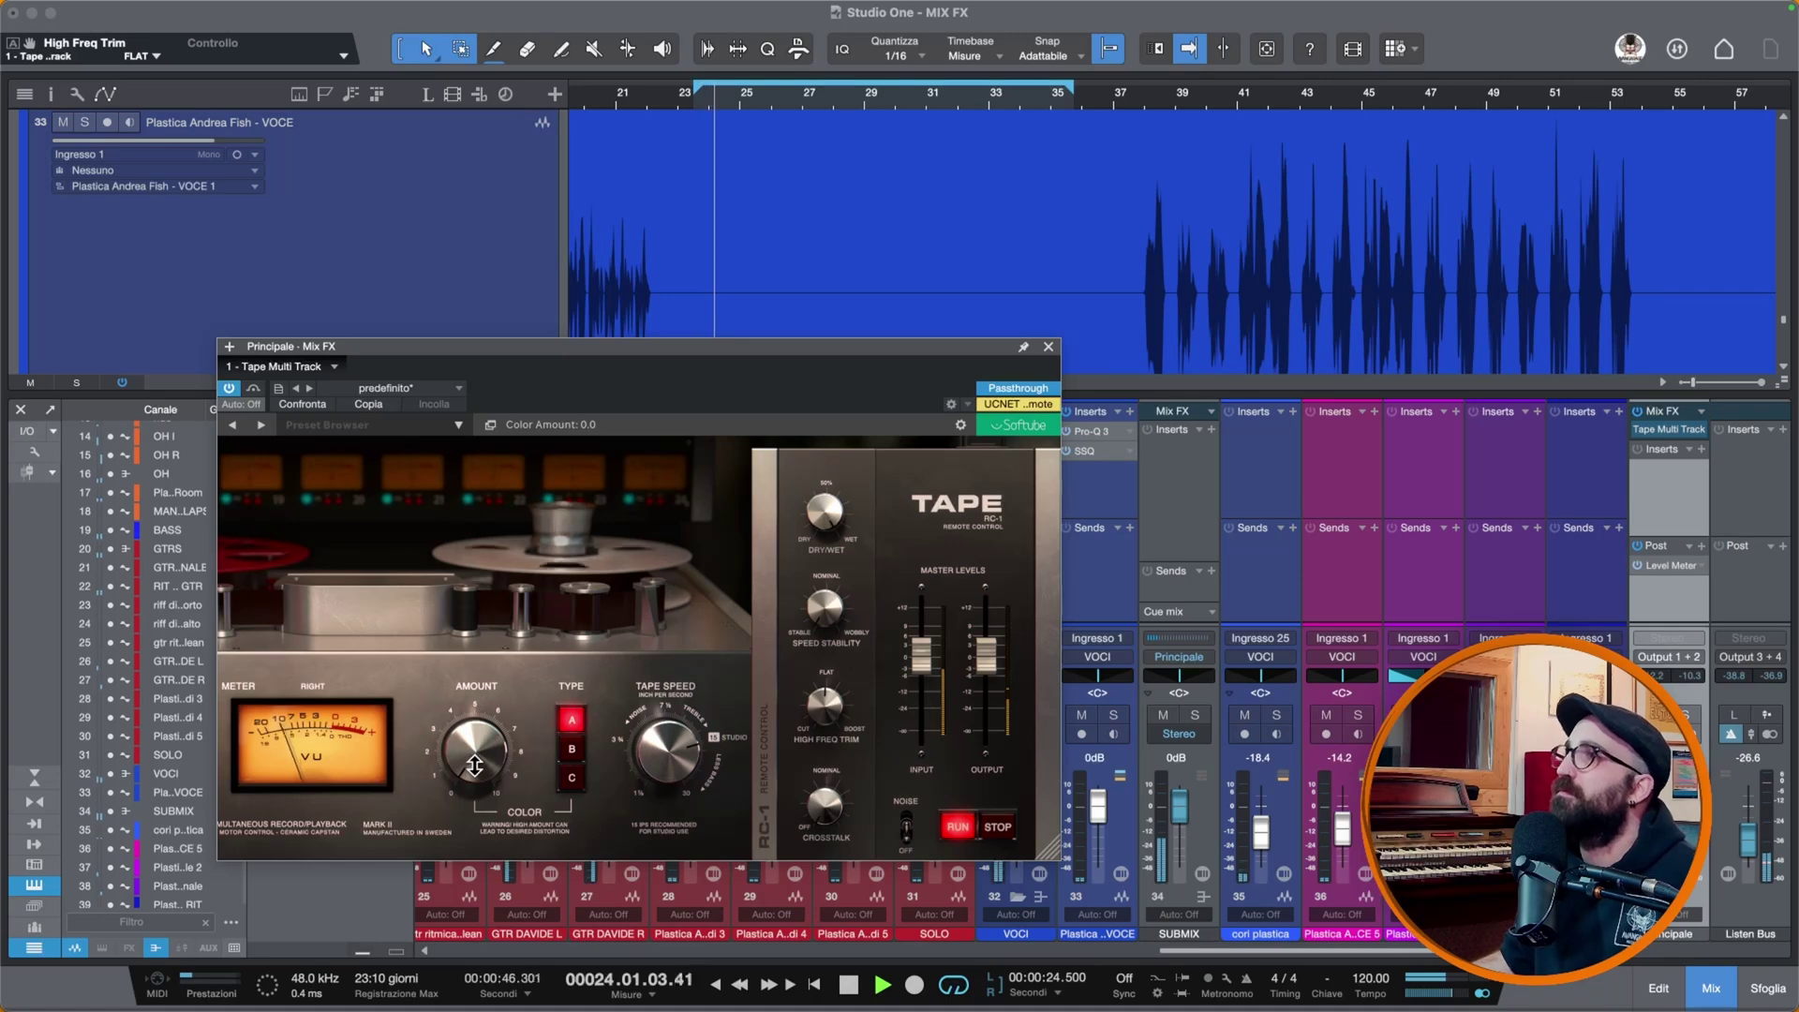
left_click(229, 389)
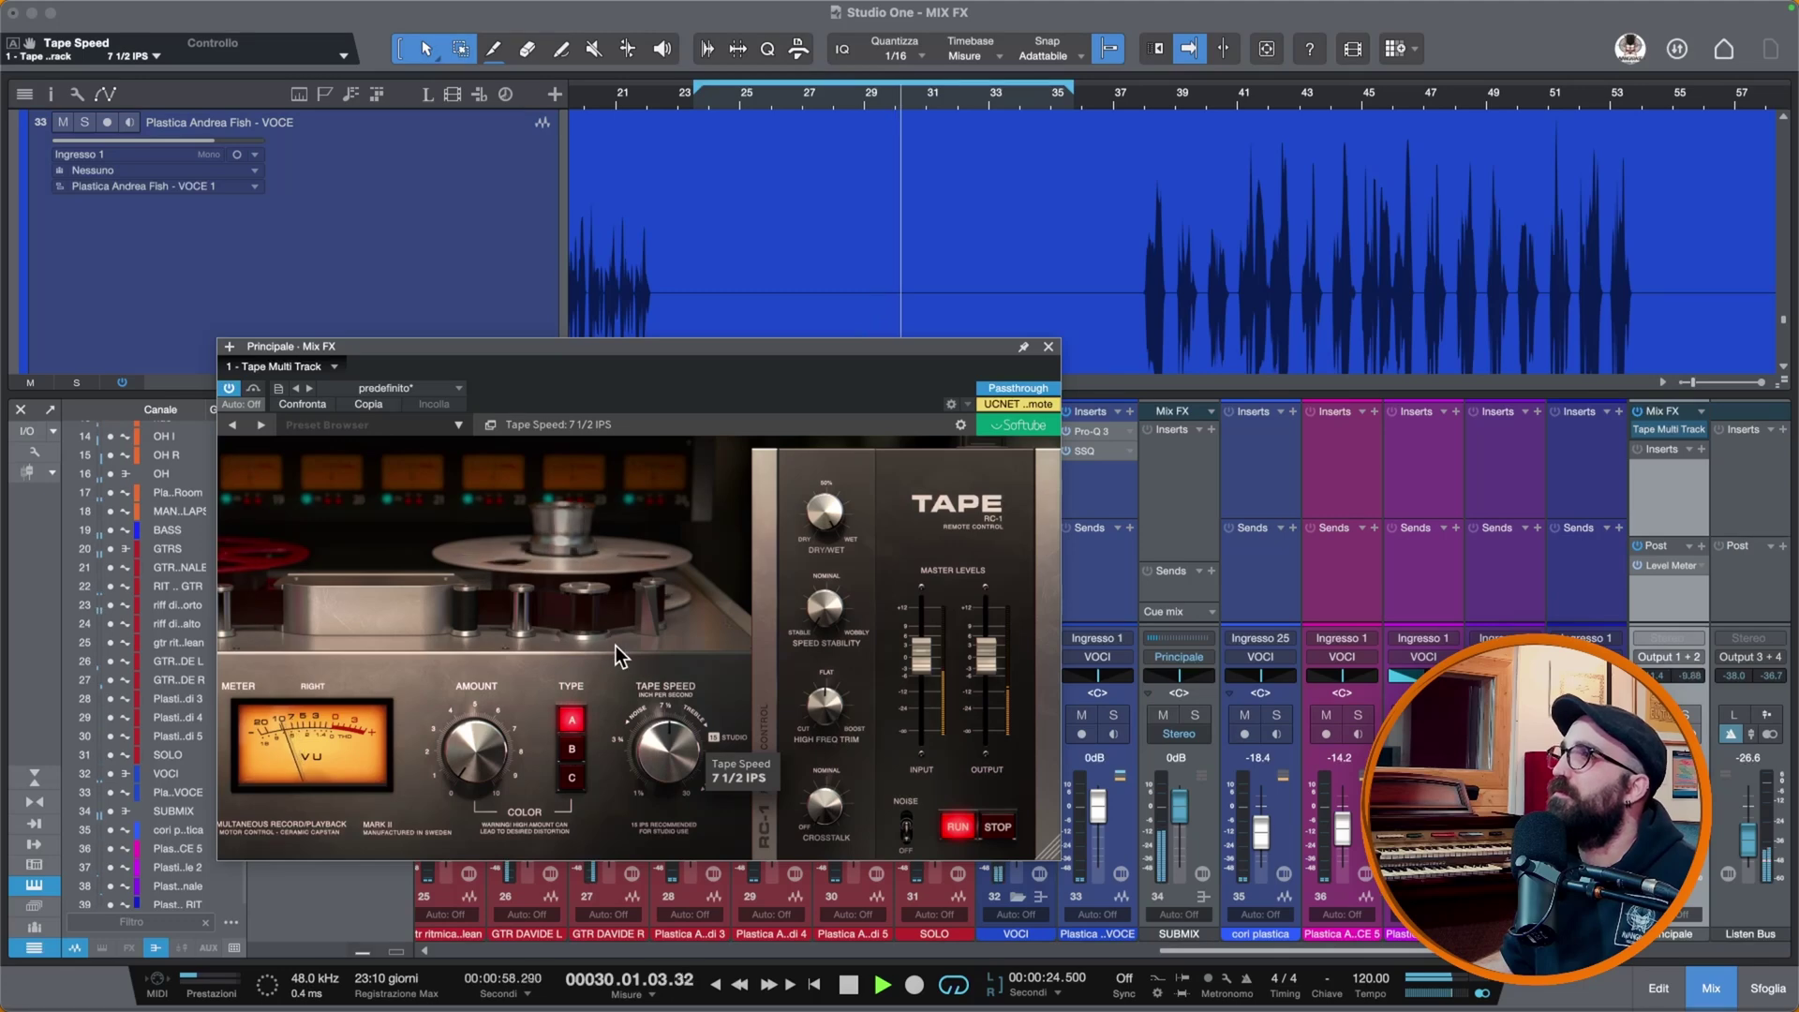
Step: Raise Color Amount to 5.0, set Color Type to B, and compare the tape effect against bypass
left_click_drag(475, 749, 485, 691)
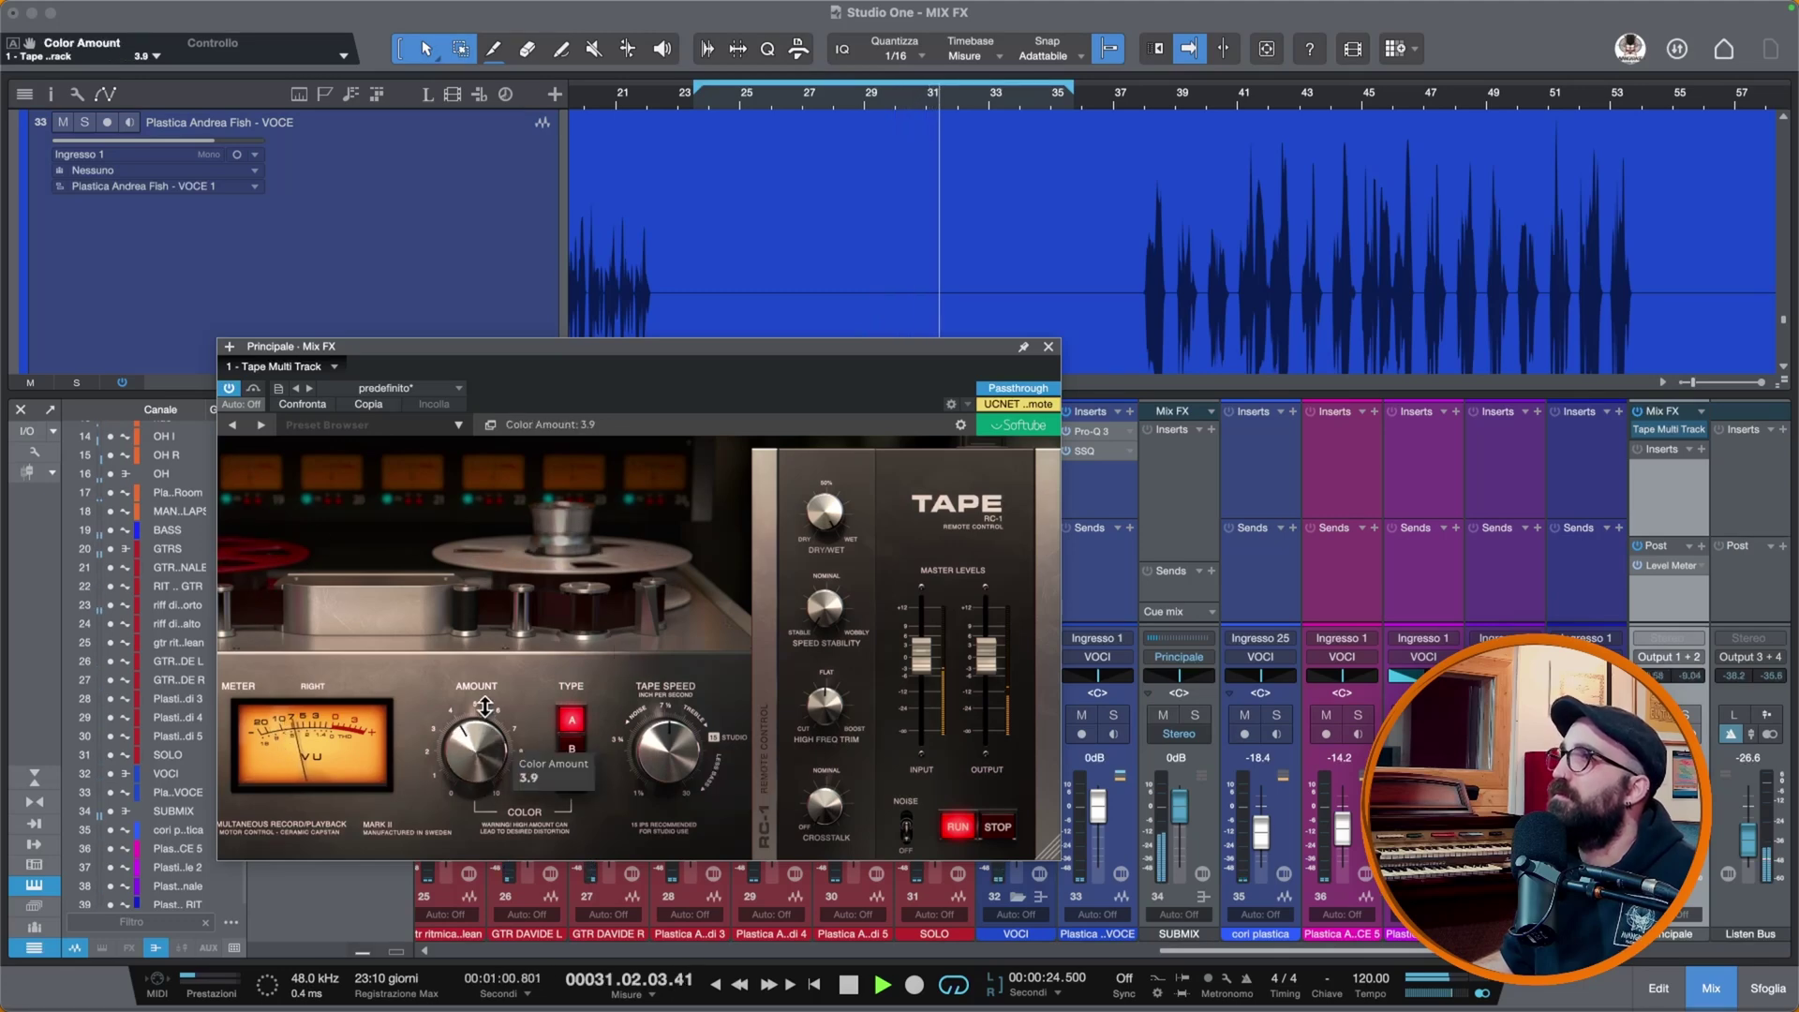
left_click(572, 752)
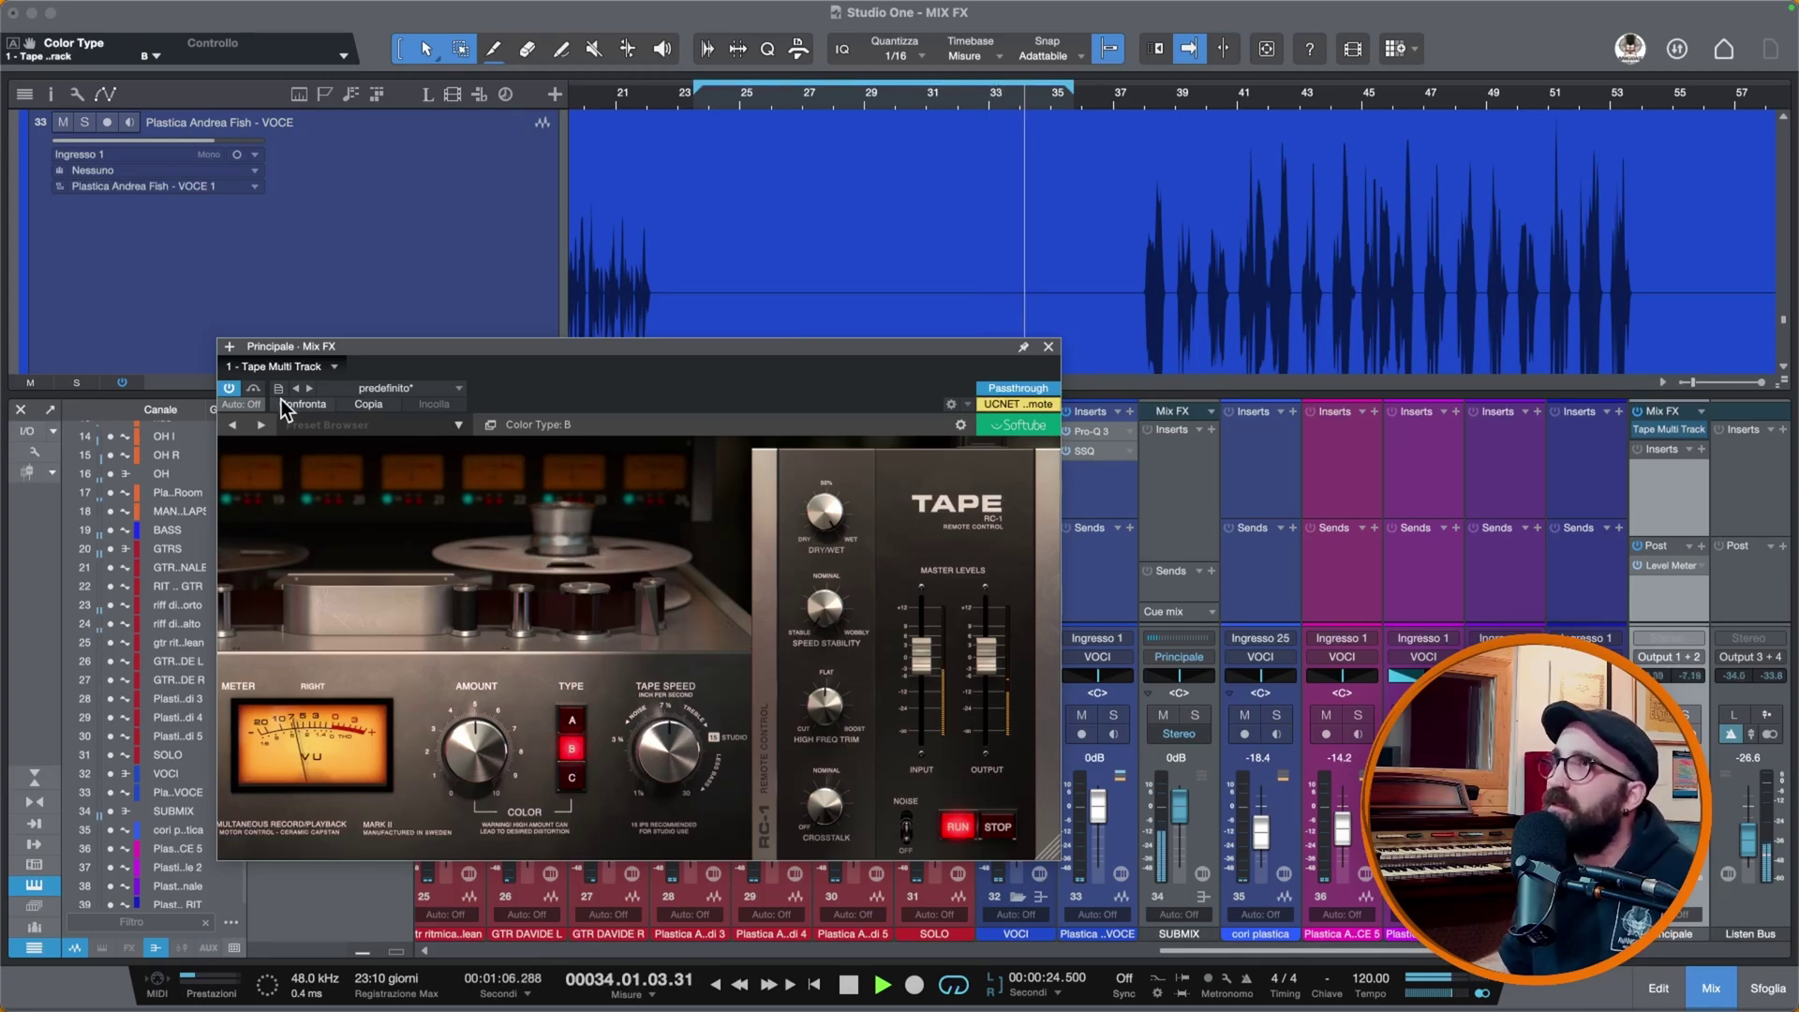
left_click(229, 390)
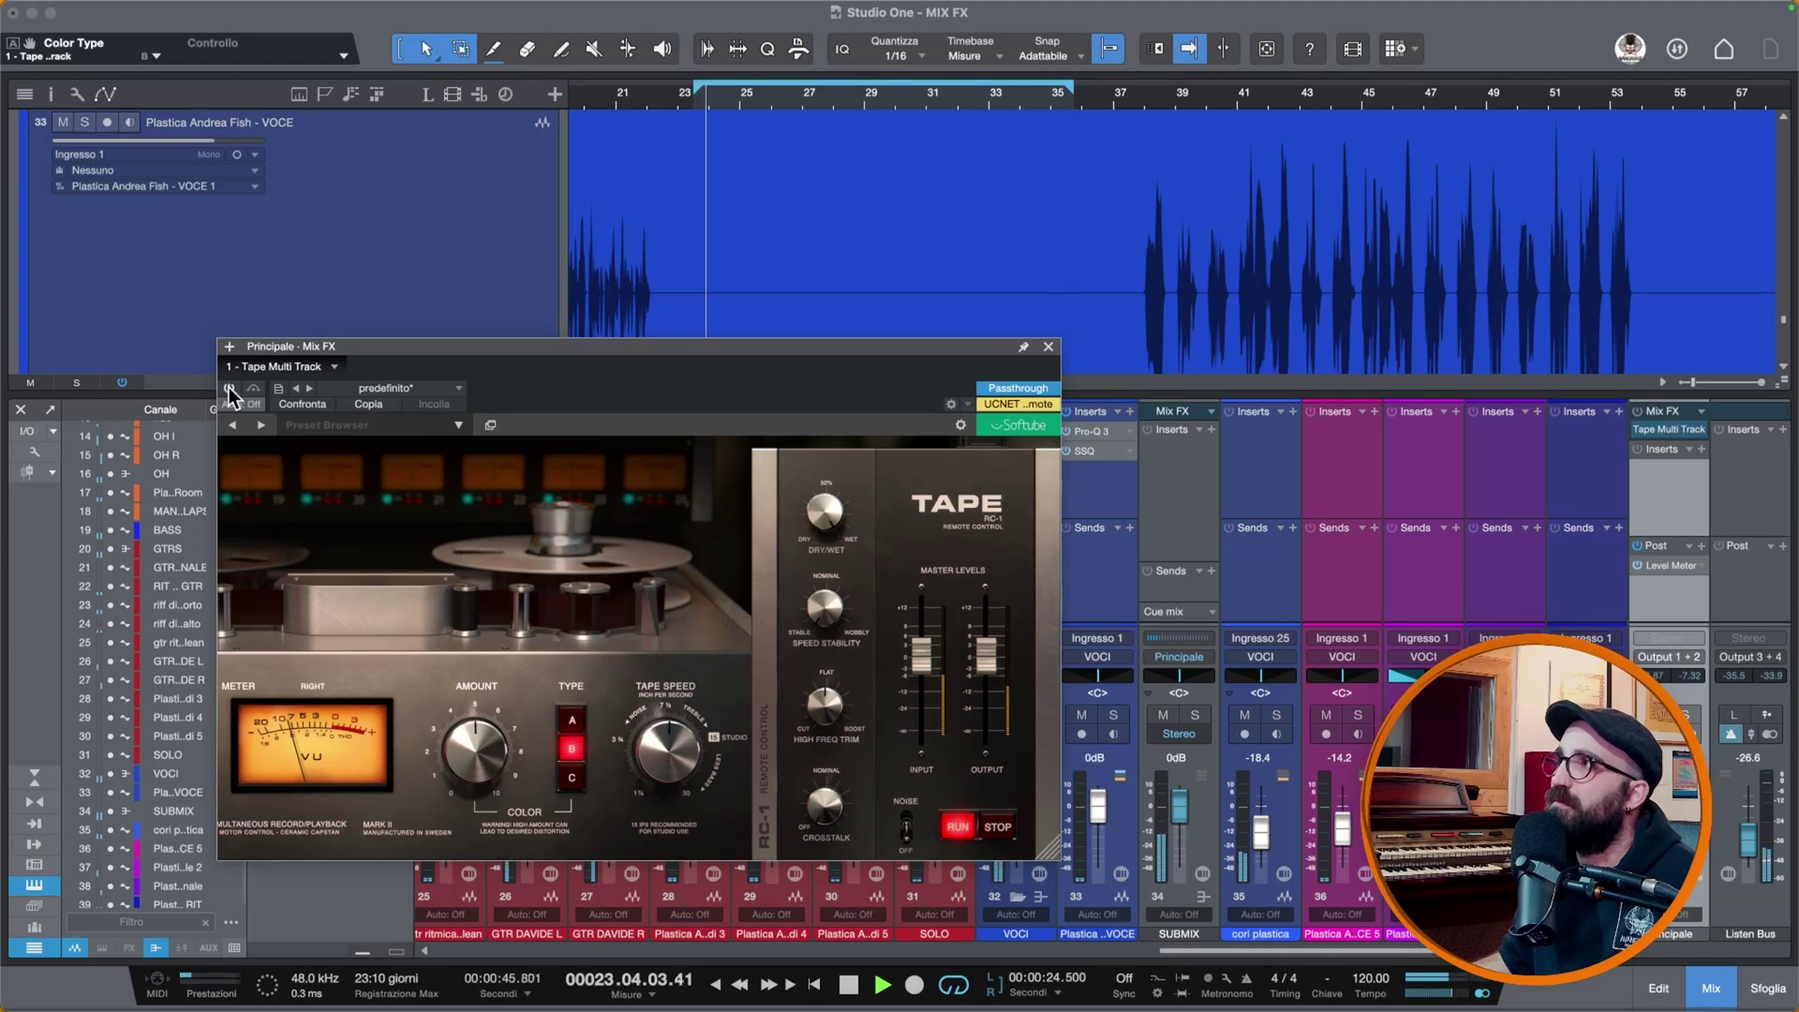
left_click(228, 390)
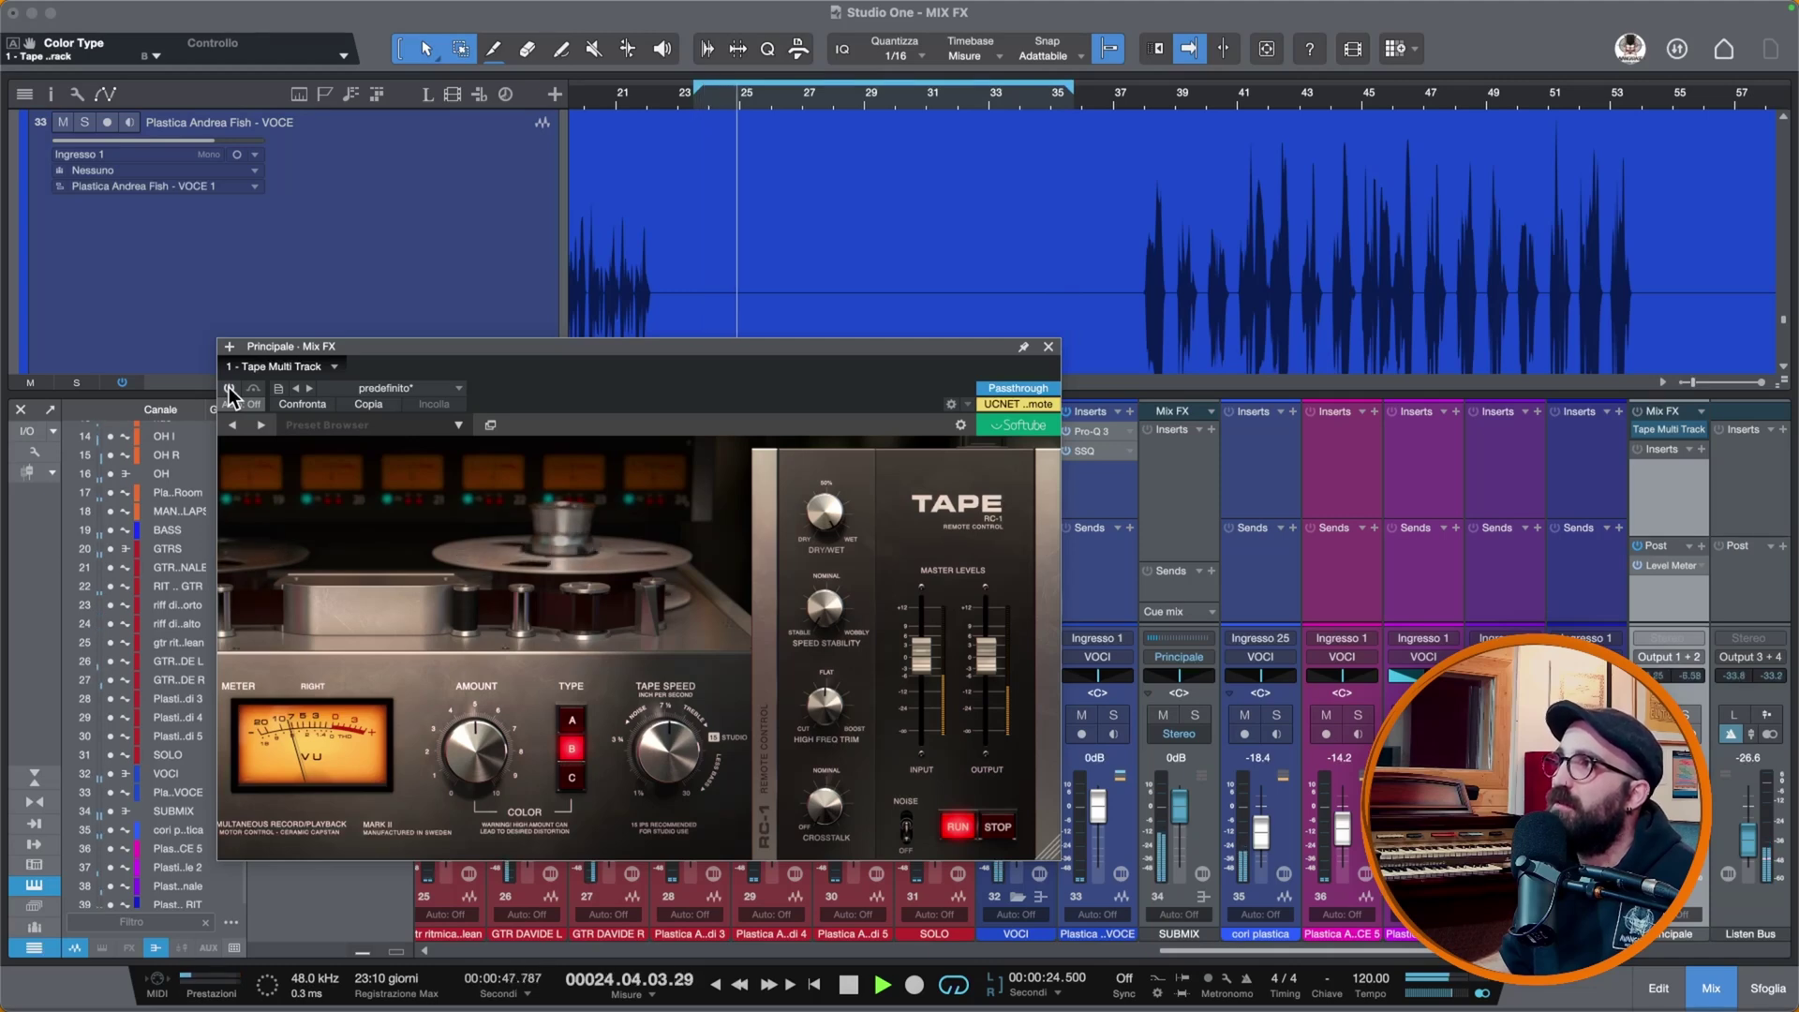
mouse_move(463, 740)
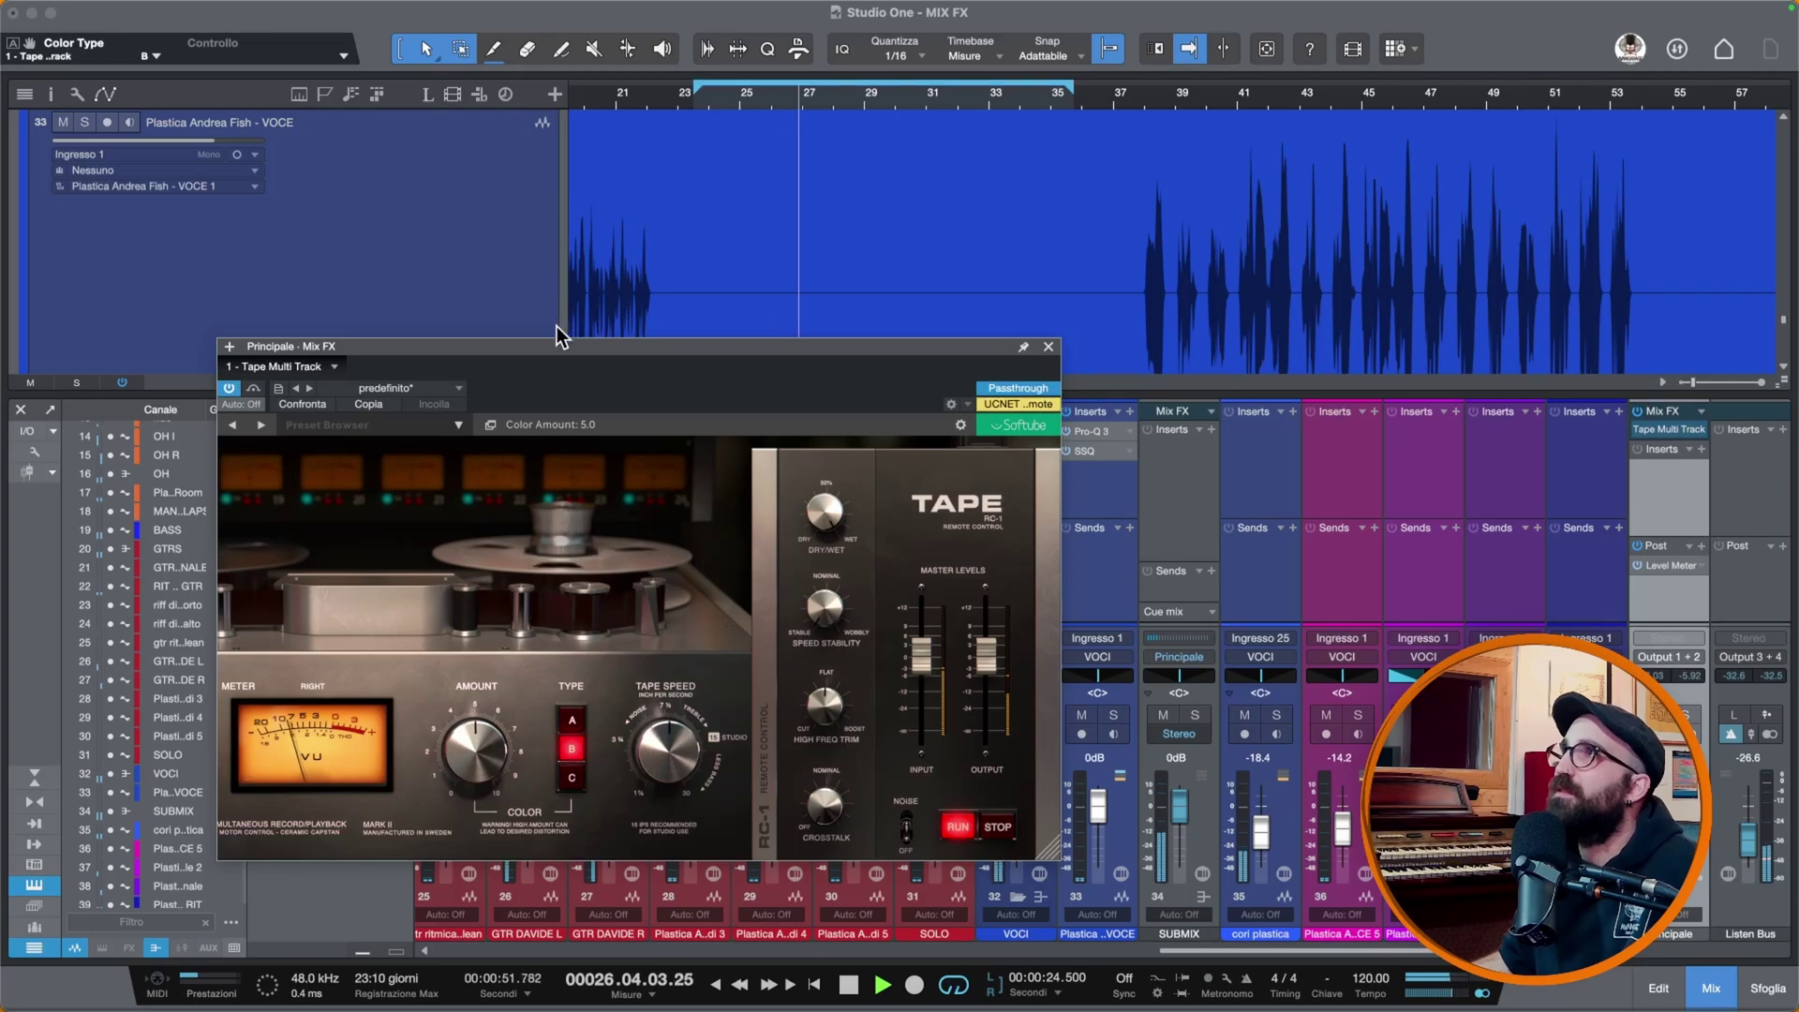
Step: Move the Tape Multi Track window aside and solo the DRUMS channel
left_click_drag(552, 346, 1089, 341)
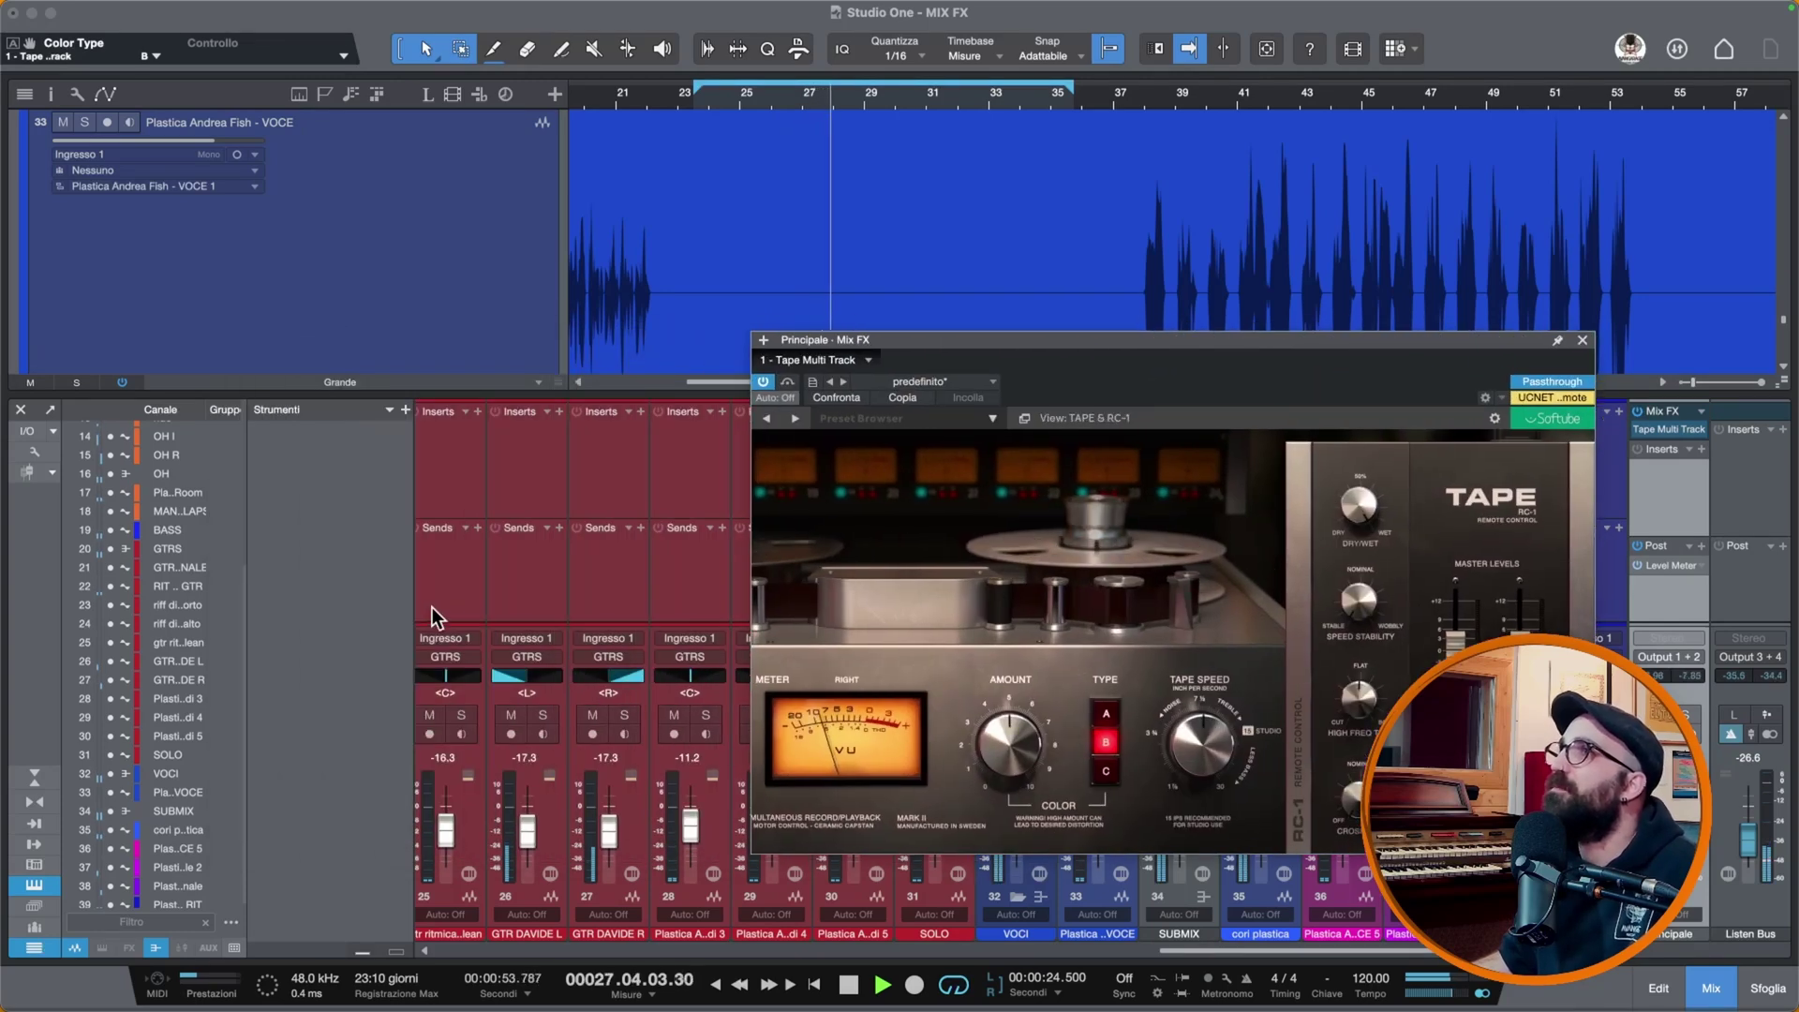
scroll(506, 566, "left", 10)
left_click(470, 715)
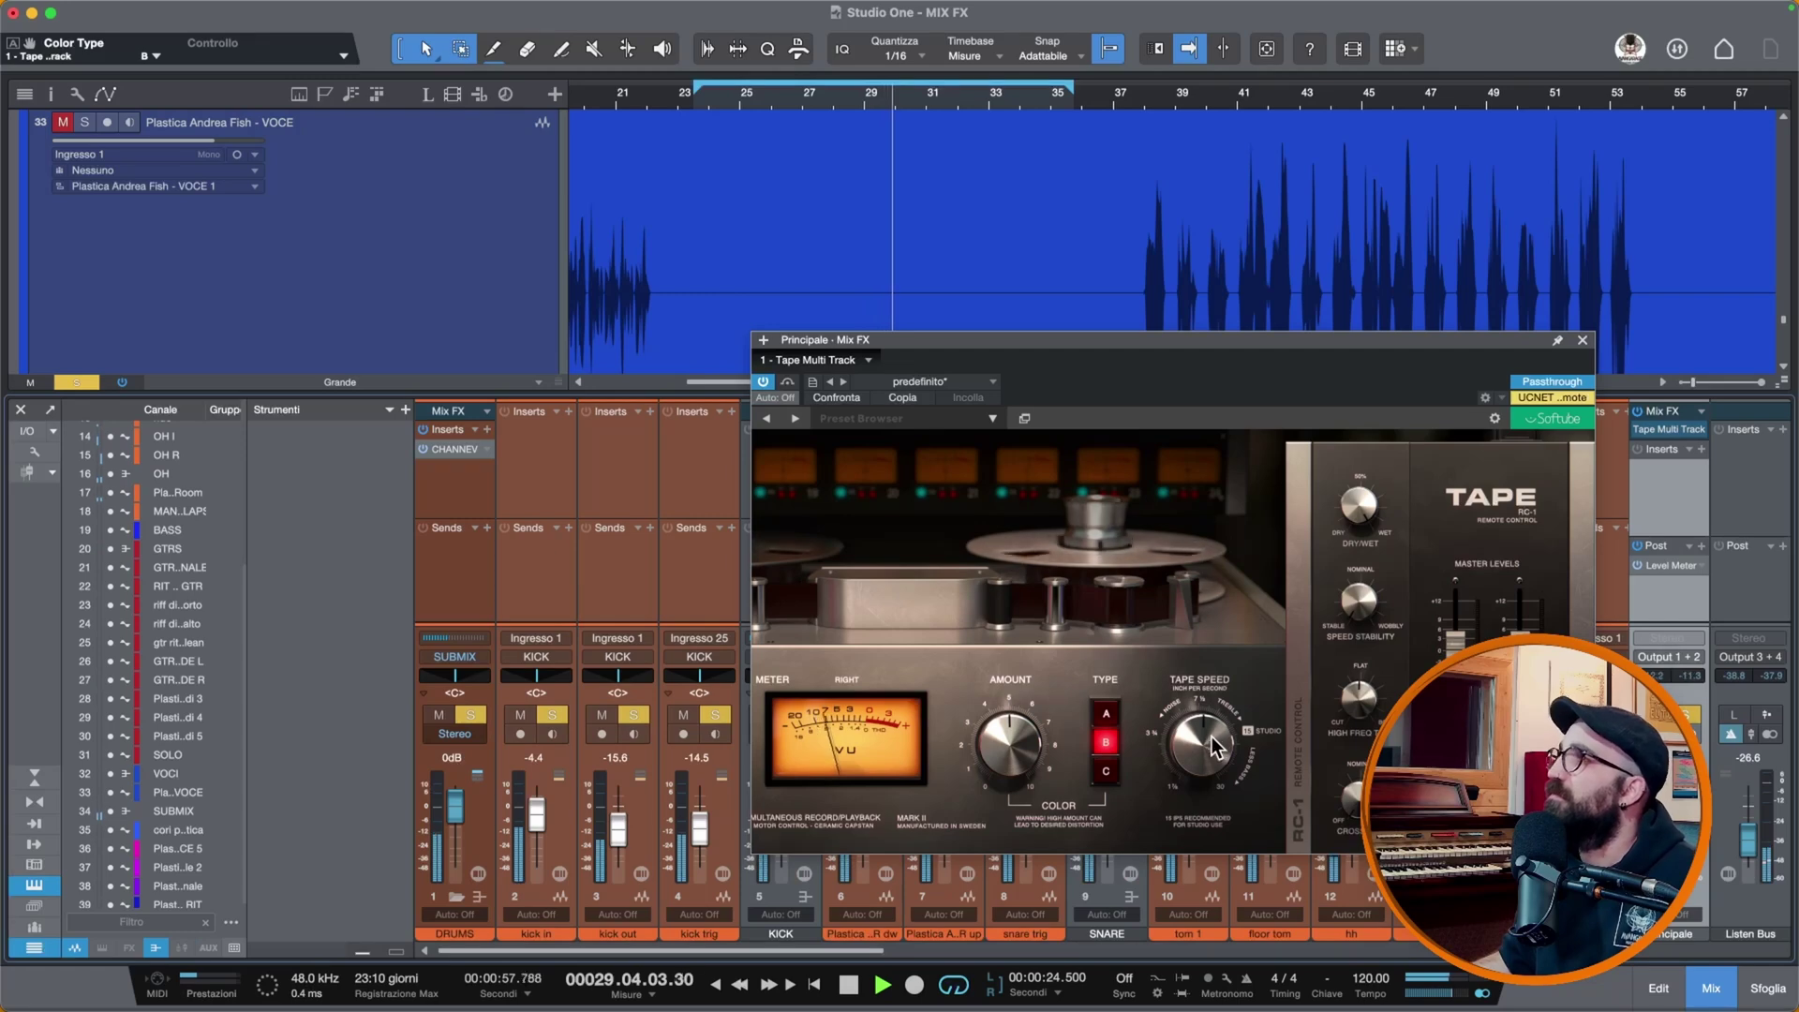
Step: Set Tape Speed to 15 IPS while listening to the soloed drums
mouse_move(1209, 733)
left_click_drag(1208, 733, 1177, 759)
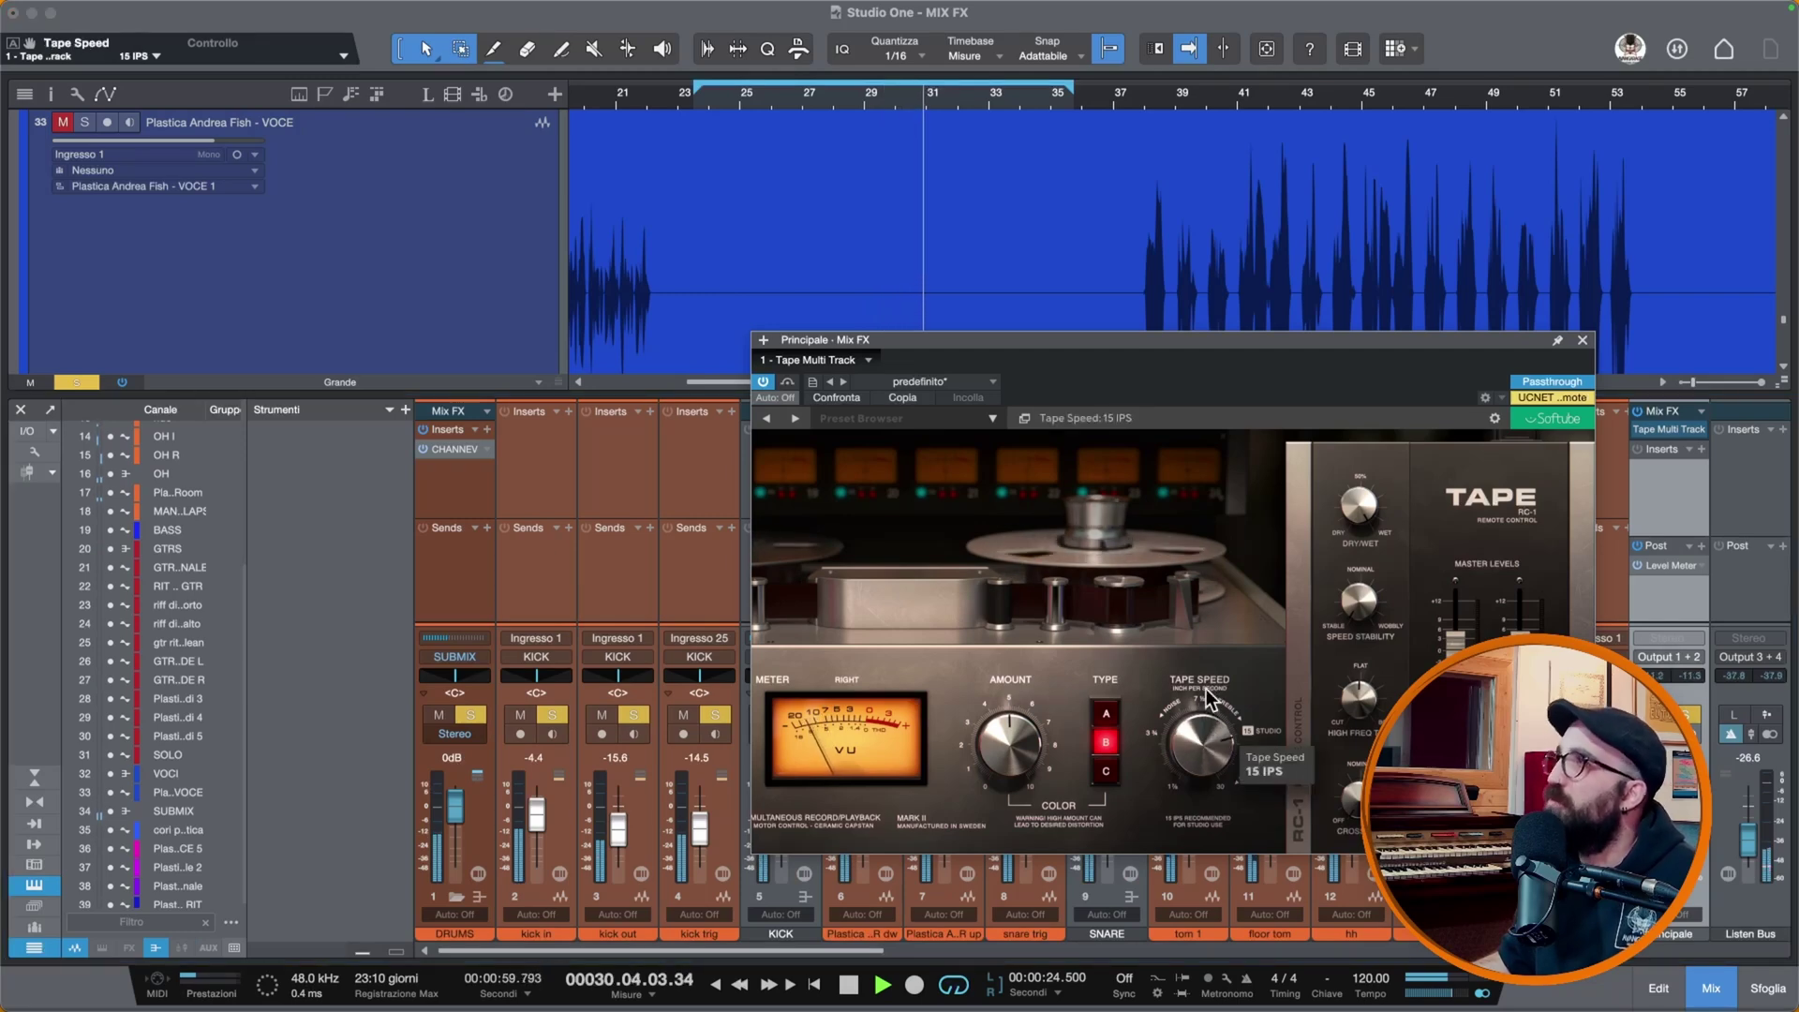
Step: Try Color Amount at 10.0 and 1.0 on the soloed drums, and compare the tape effect against bypass
left_click_drag(998, 763, 1008, 551)
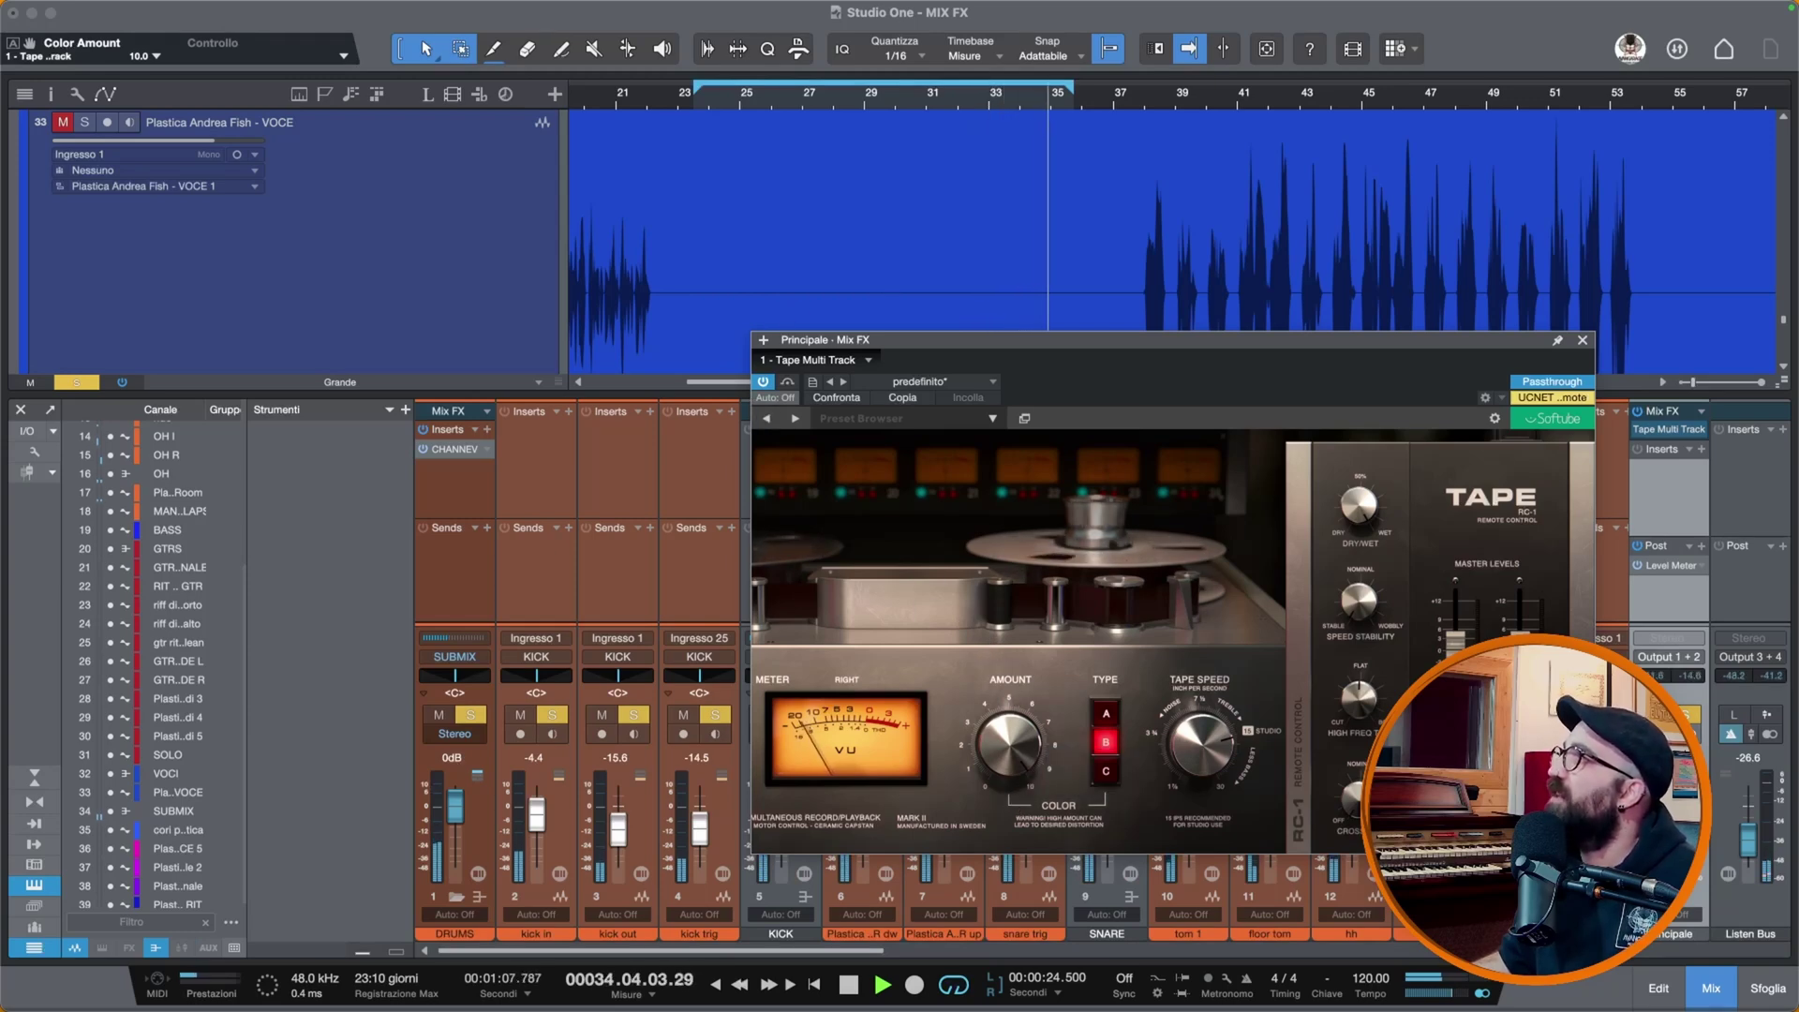
left_click_drag(1000, 744, 1019, 940)
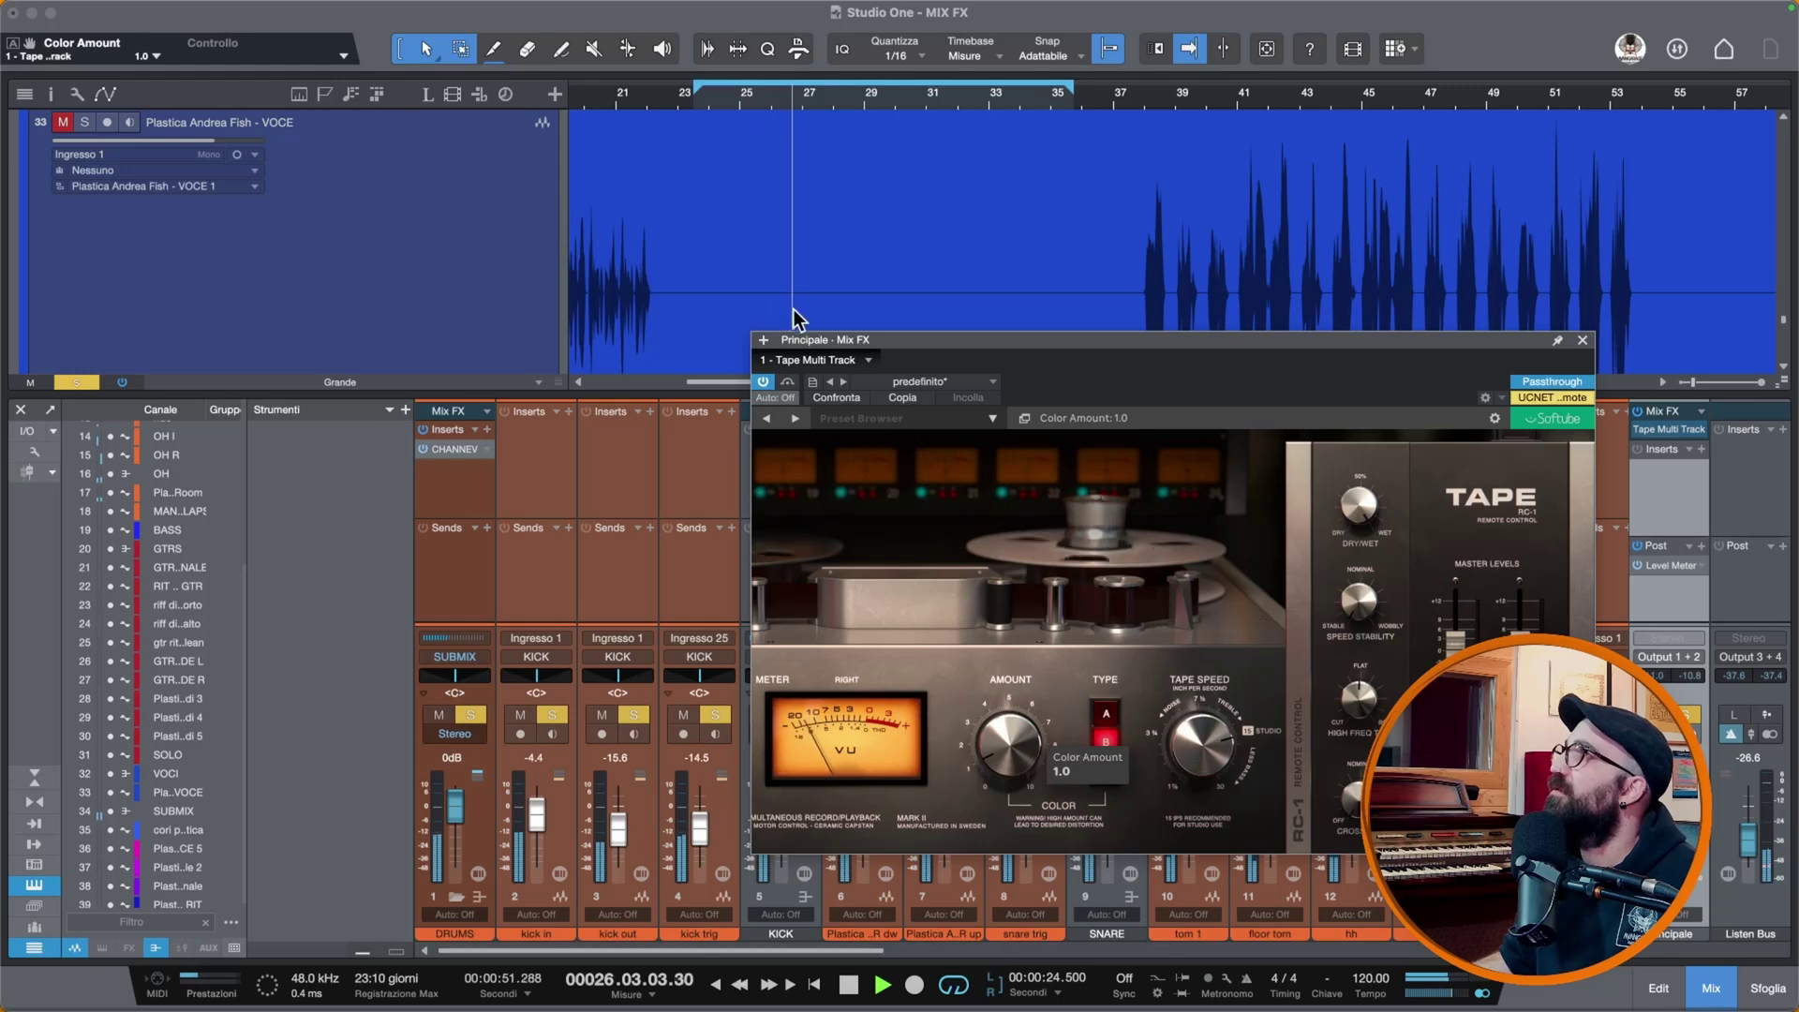
left_click(792, 384)
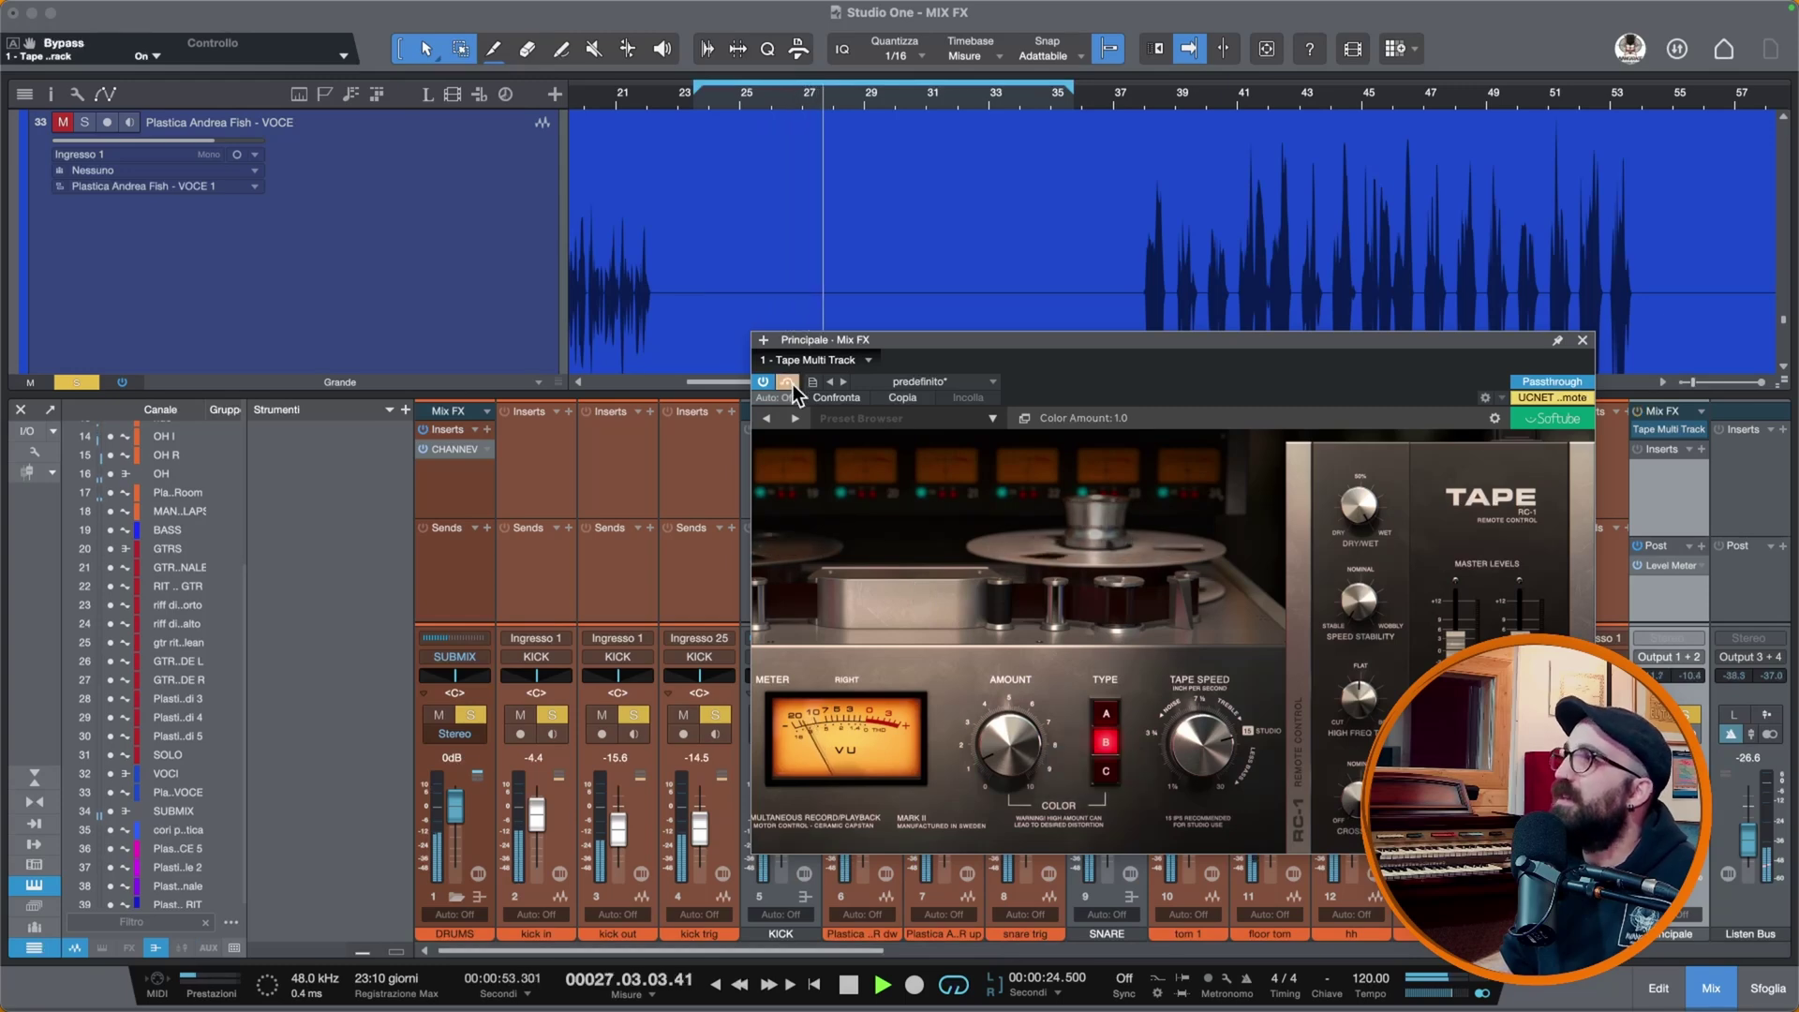
left_click(792, 384)
Step: Set the tape's Color Type to C and Color Amount to 4.8 while listening to the drums
left_click_drag(1035, 789, 1150, 783)
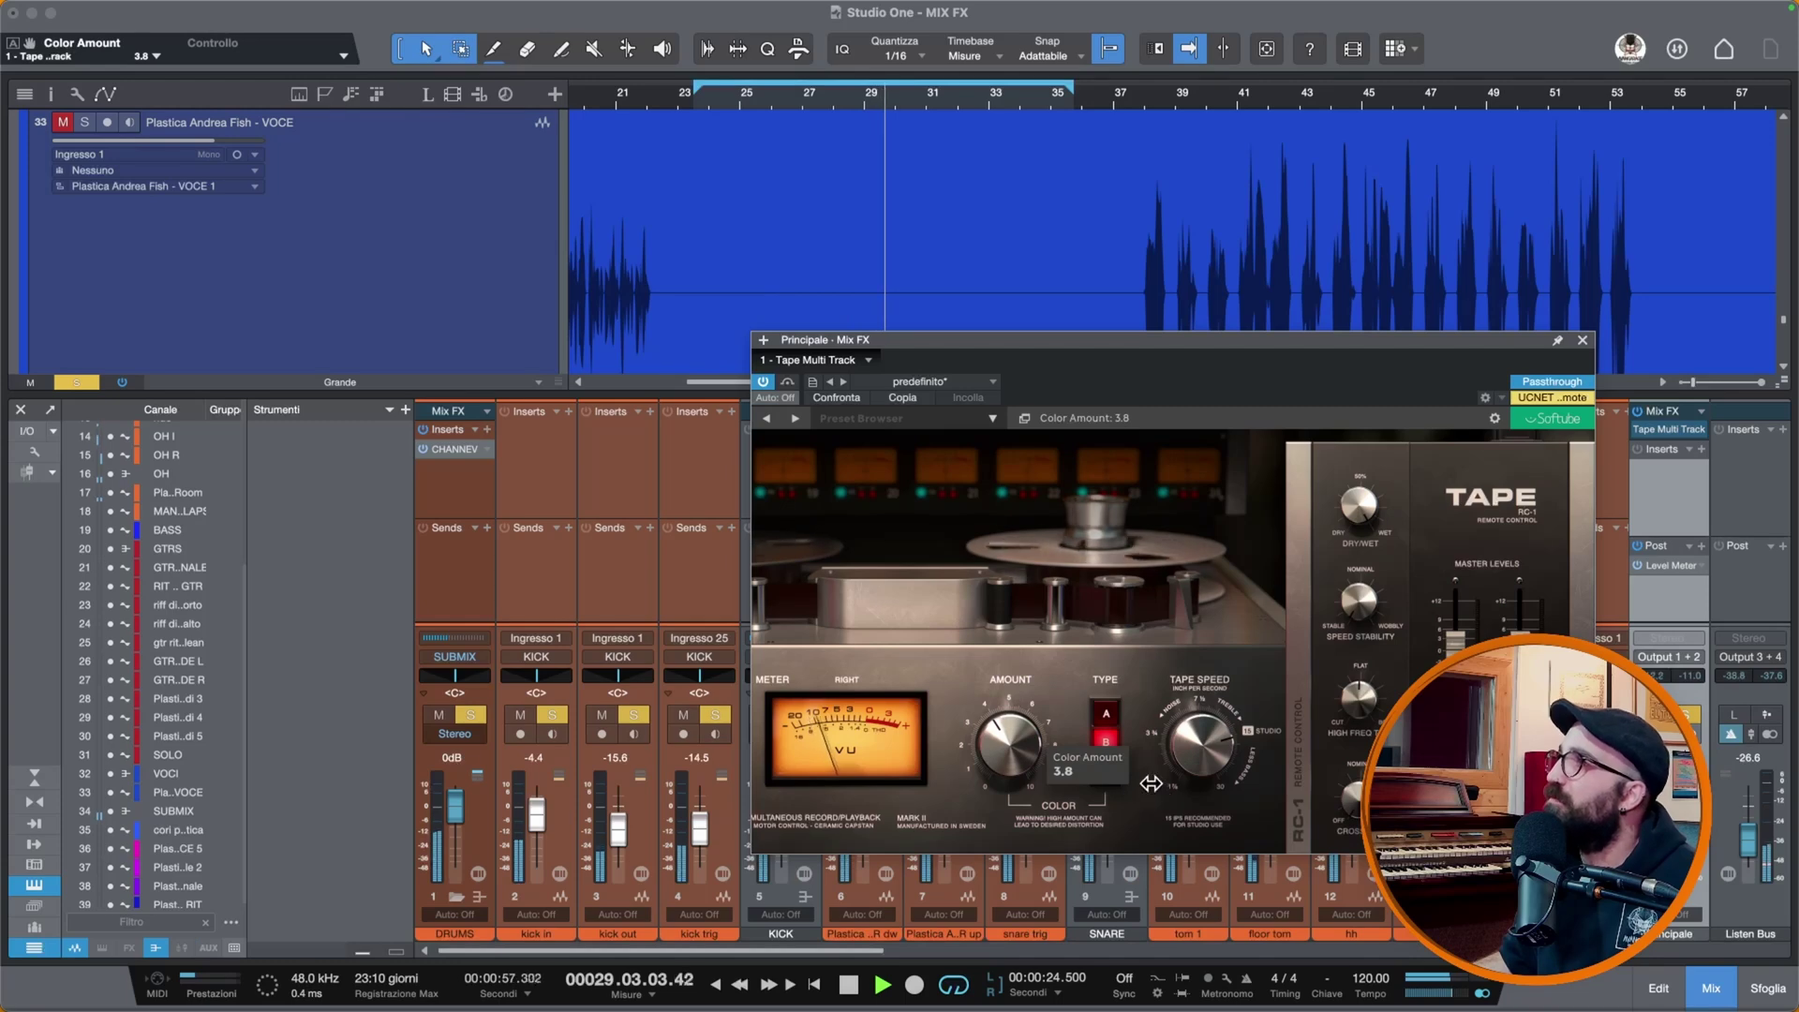
left_click(1108, 782)
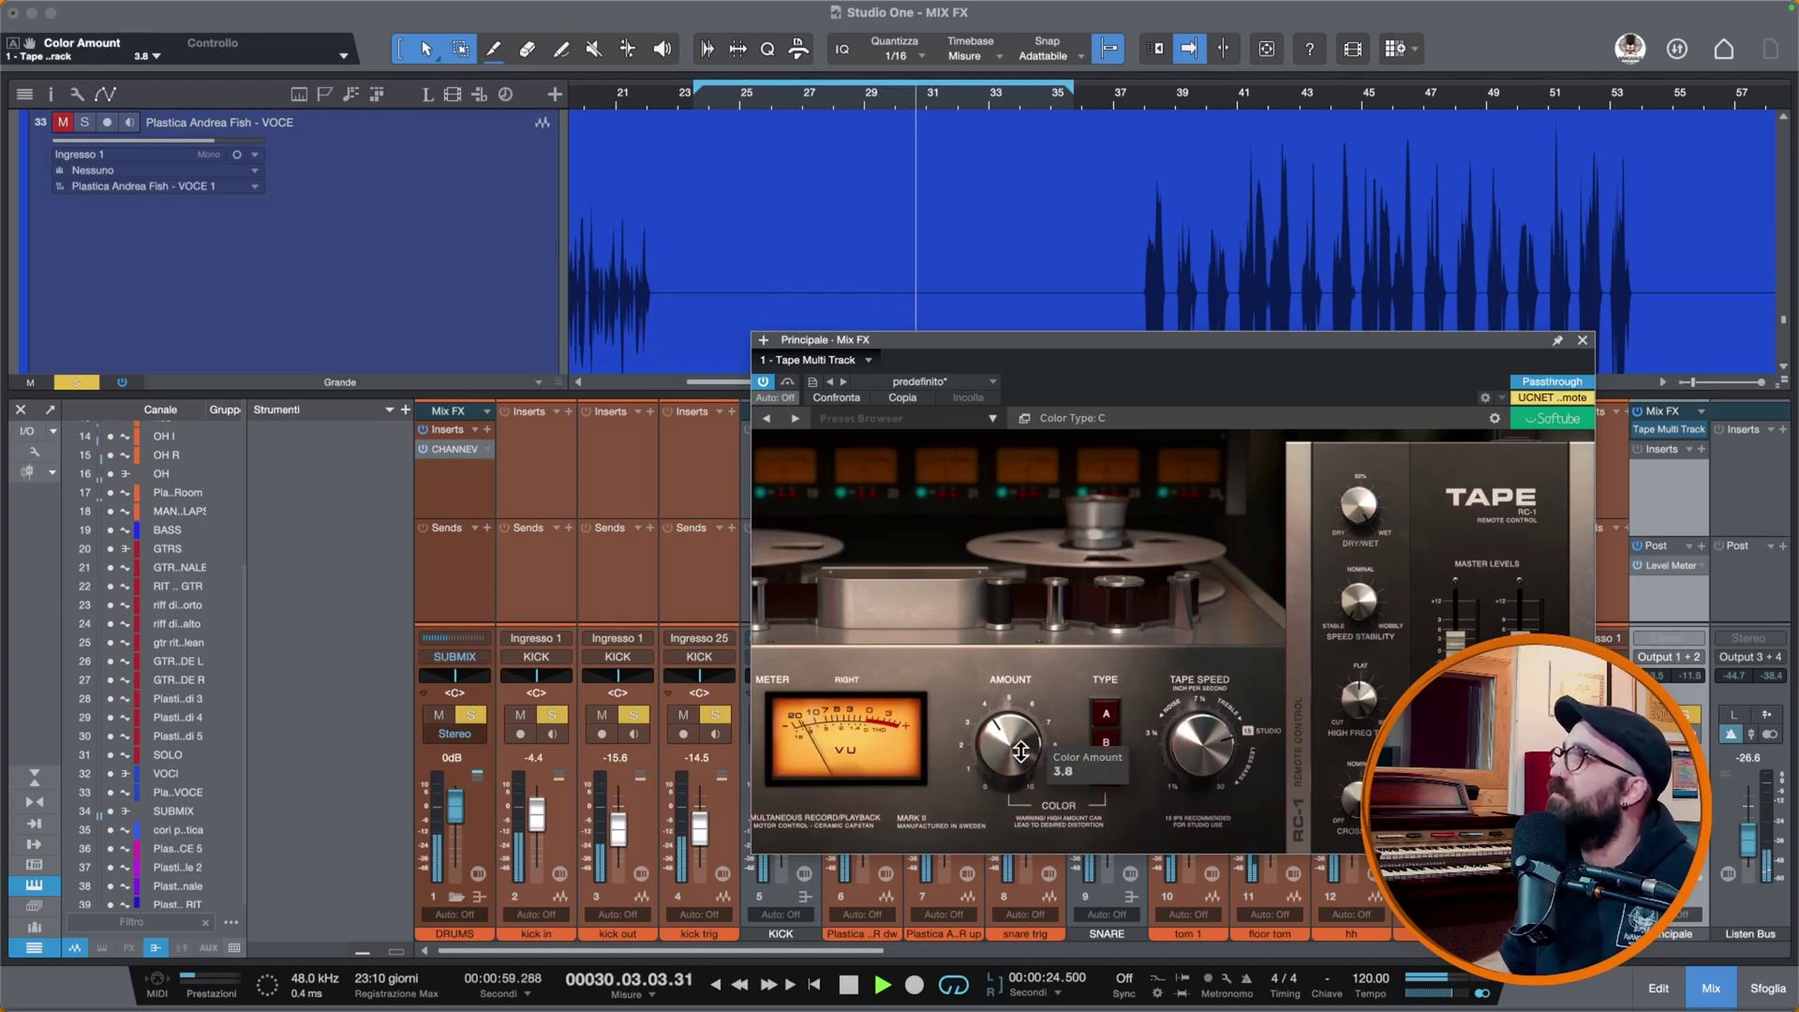
left_click_drag(1021, 750, 1000, 787)
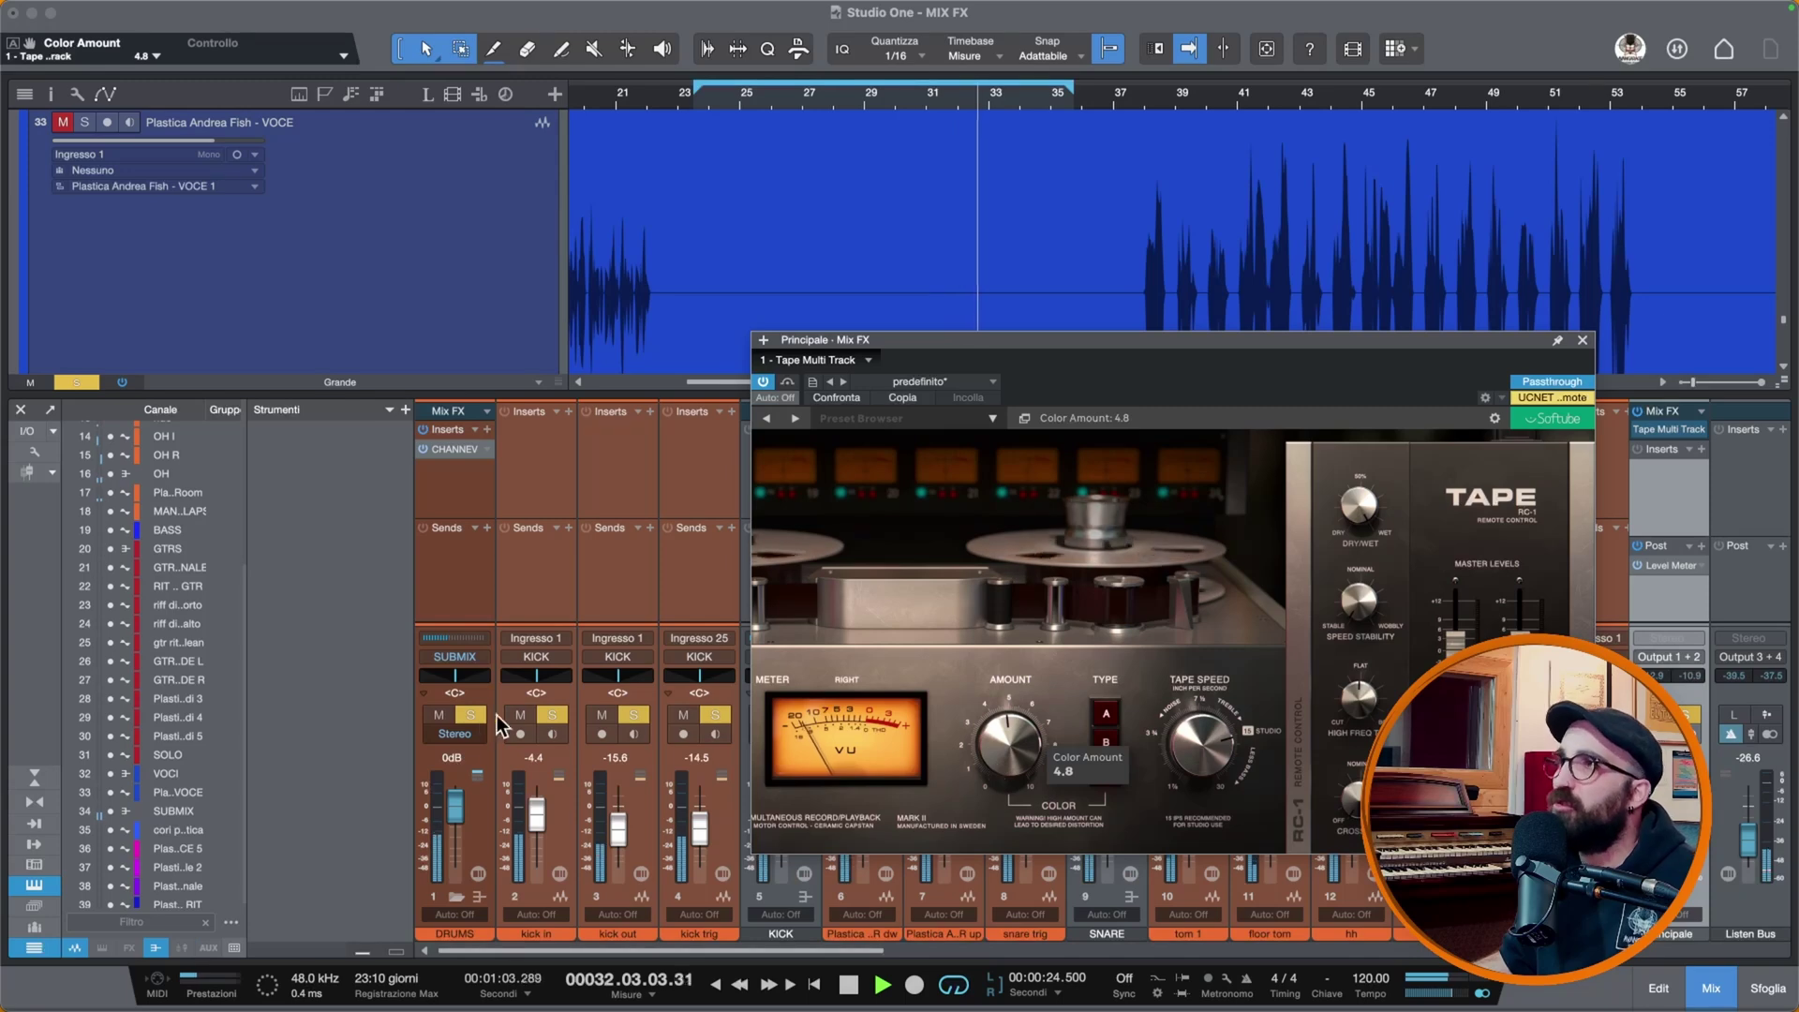
Step: Unsolo the DRUMS channel and check the tape effect against bypass on the full mix
left_click(471, 715)
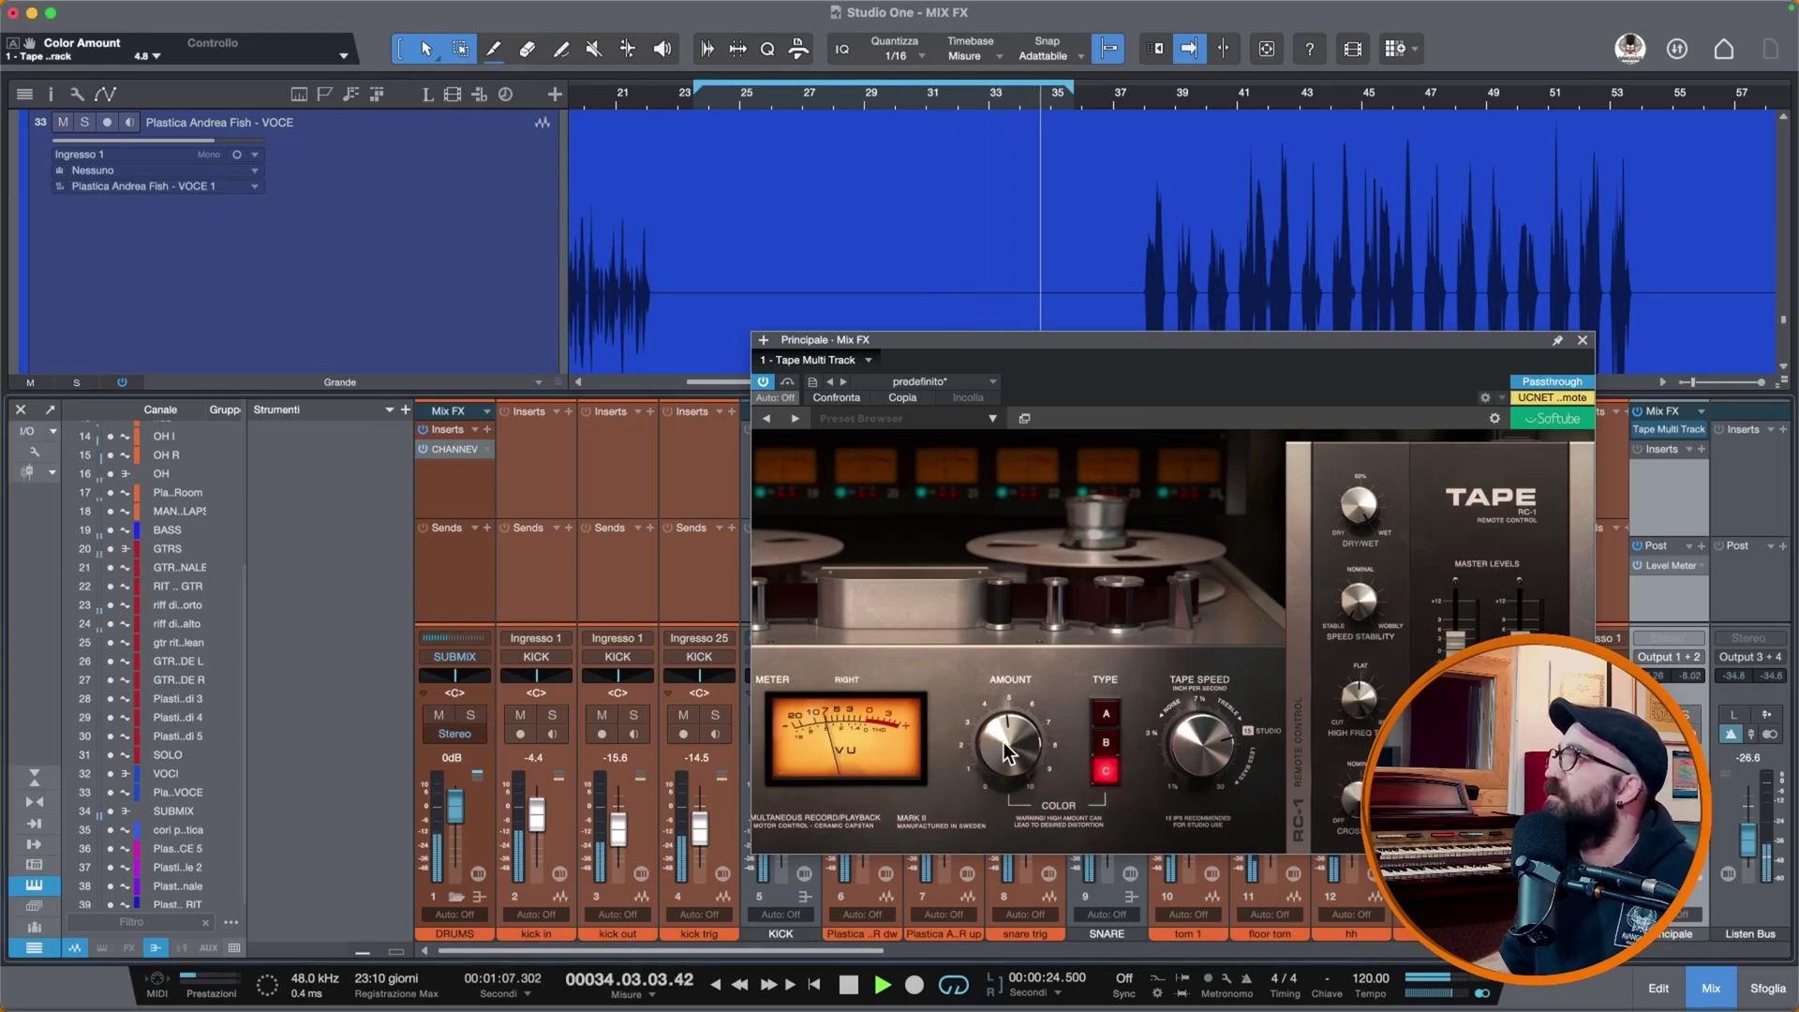
left_click(788, 383)
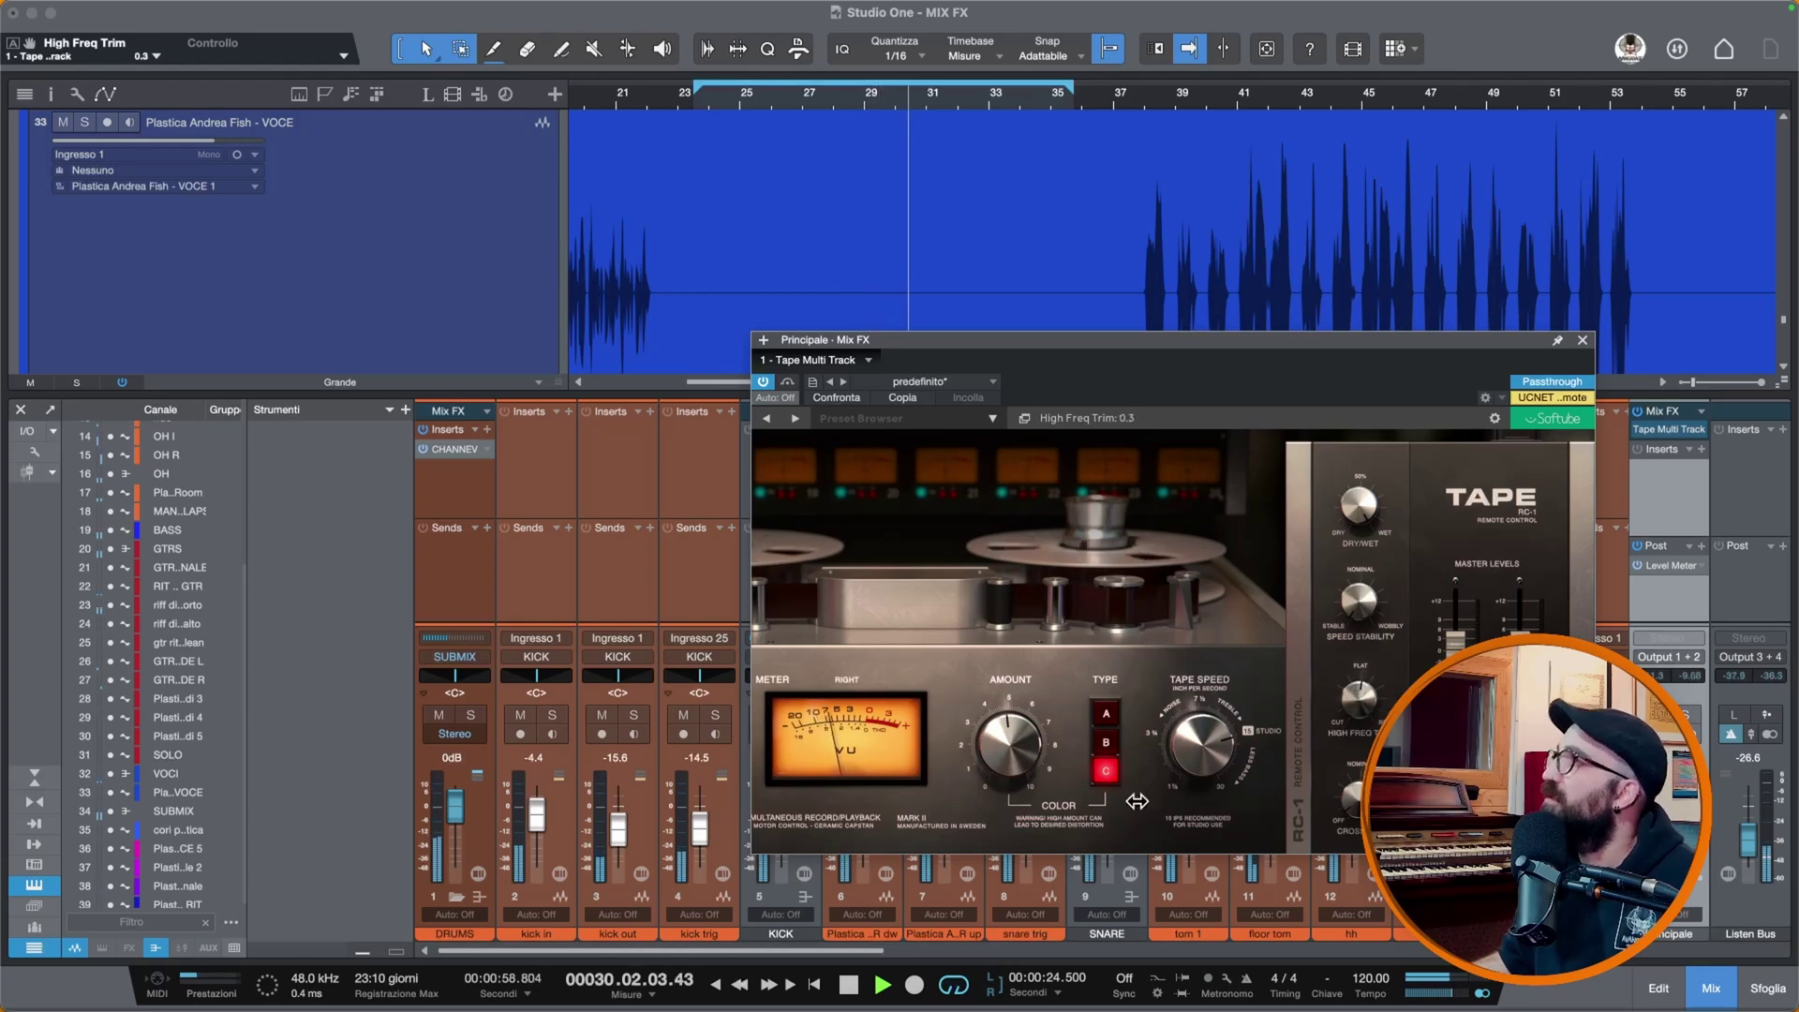
Step: Try Tape Speed at 1 7/8 and 3 3/4 IPS, compare the effect against bypass, and return the speed to 15 IPS
left_click_drag(1204, 732, 1170, 878)
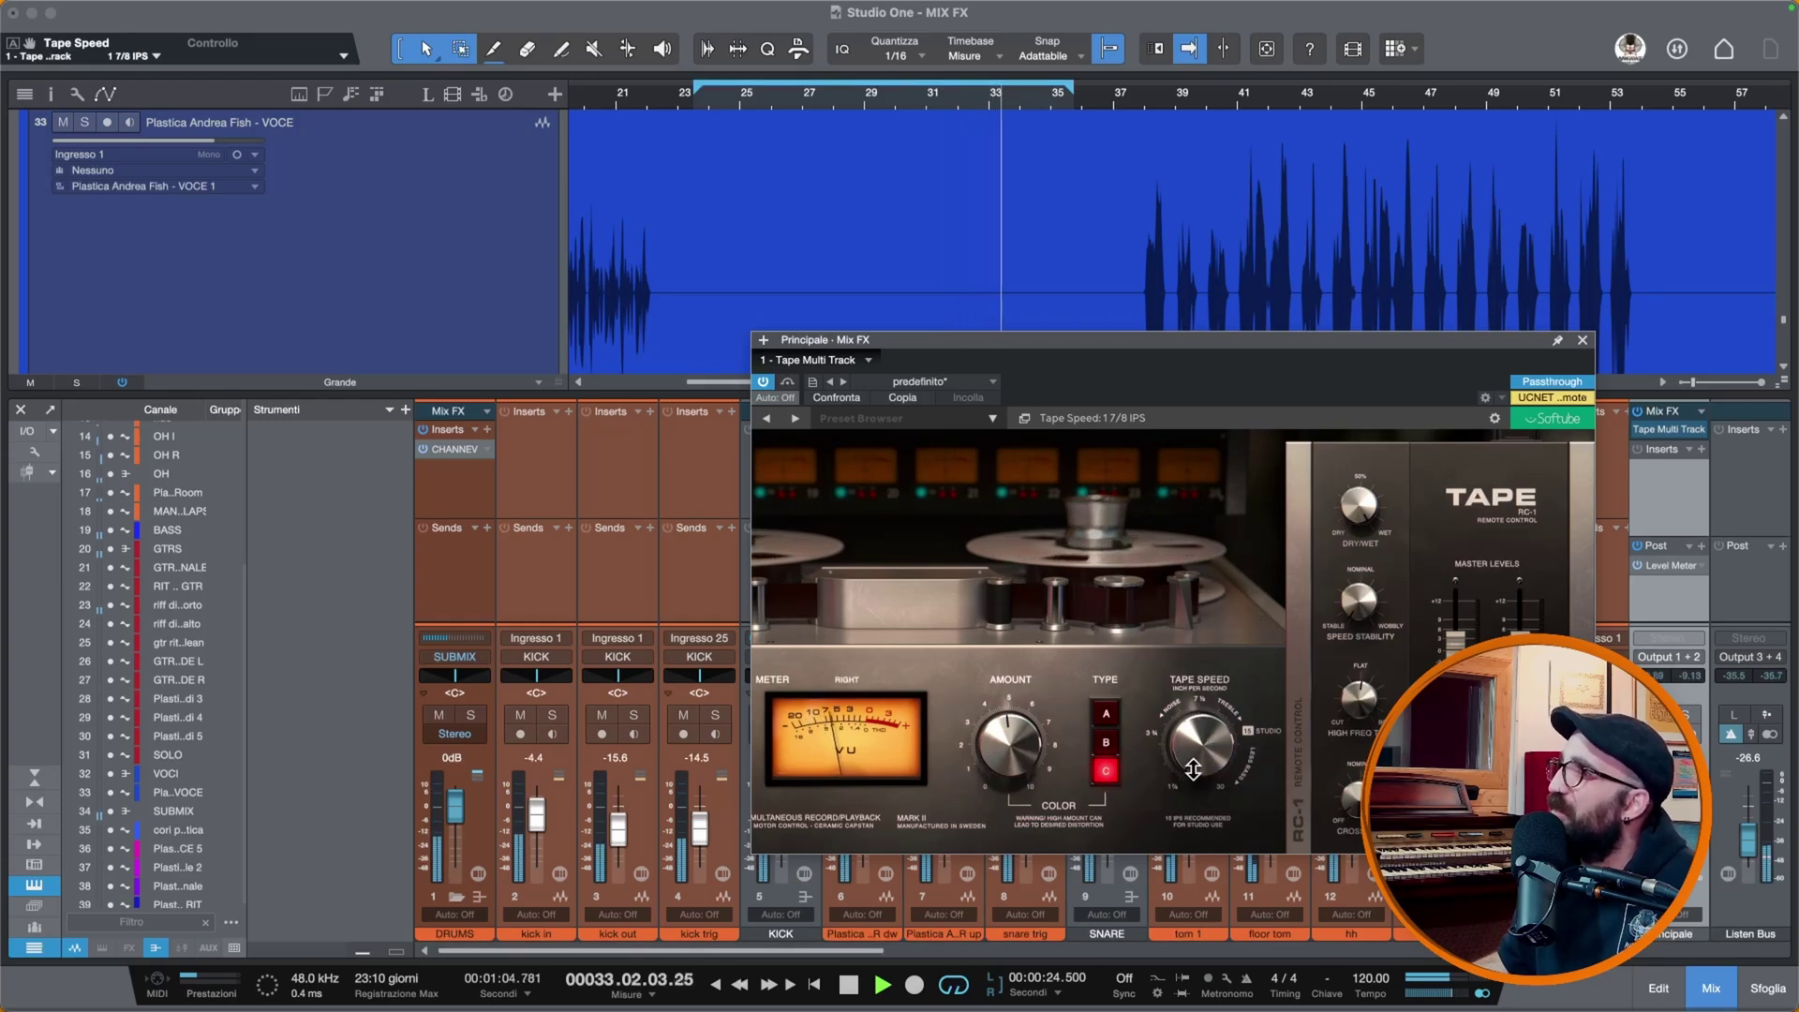
left_click_drag(1193, 770, 1194, 694)
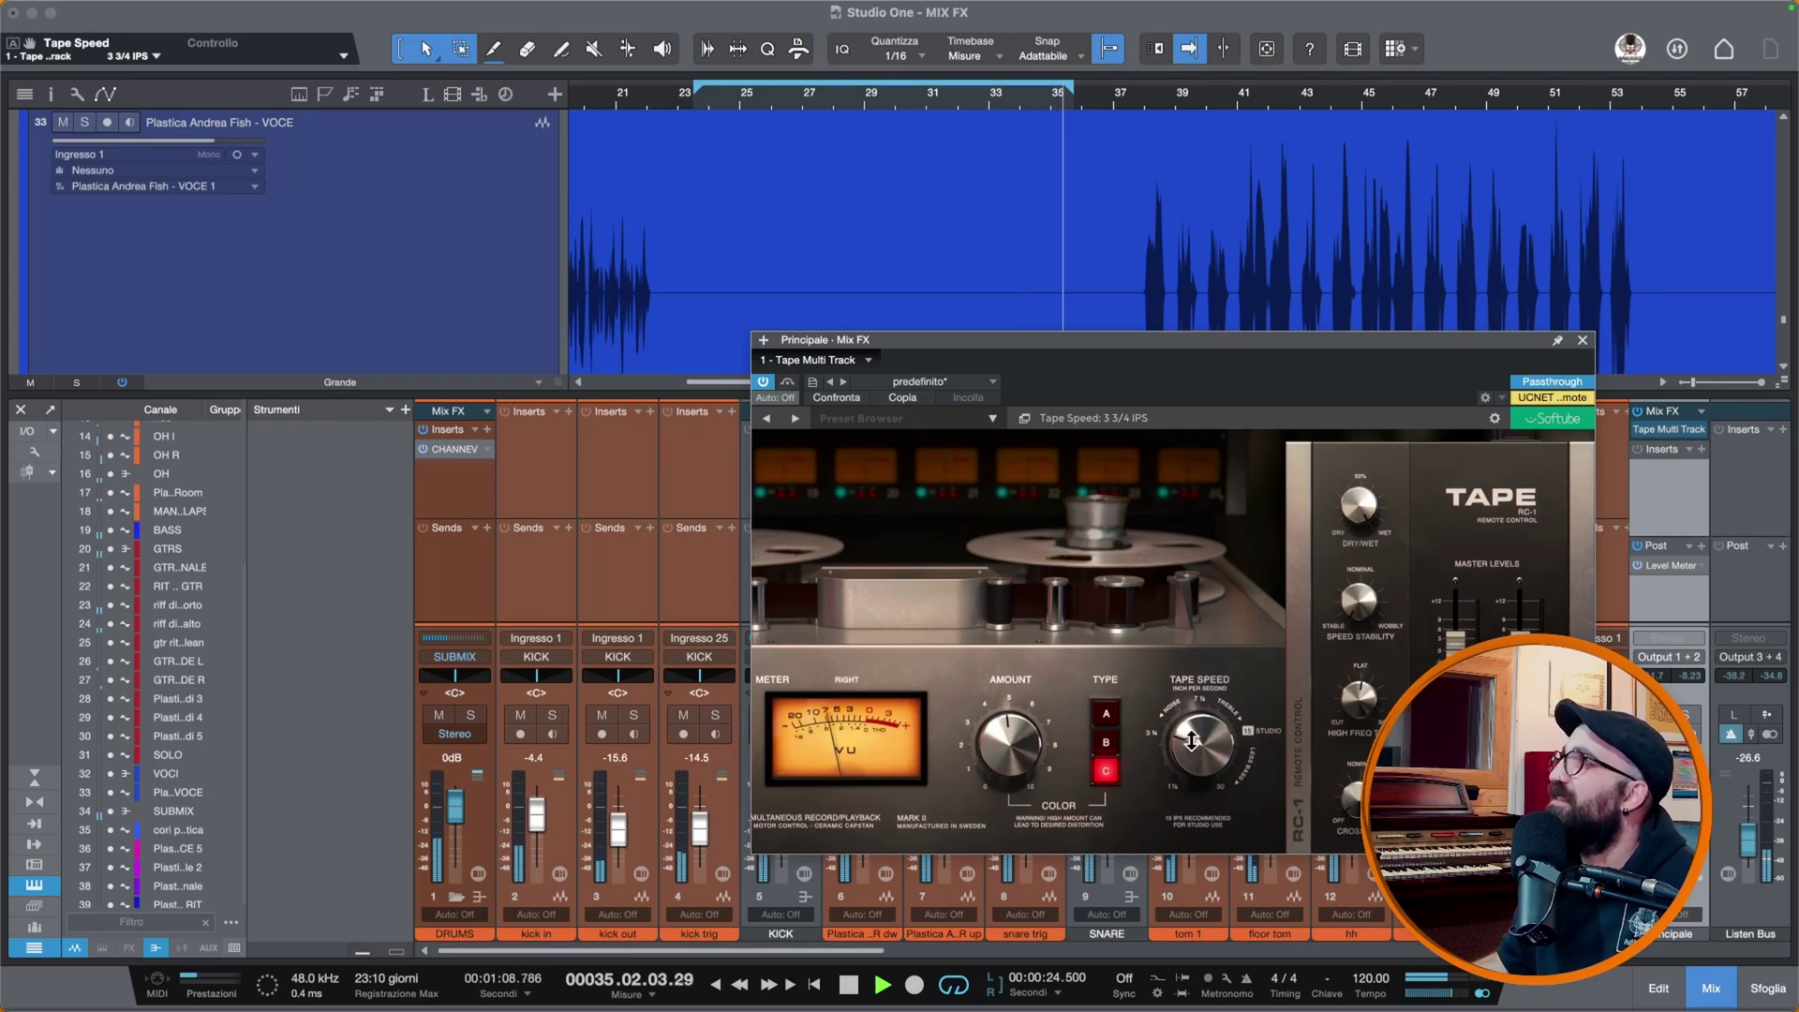
left_click(787, 381)
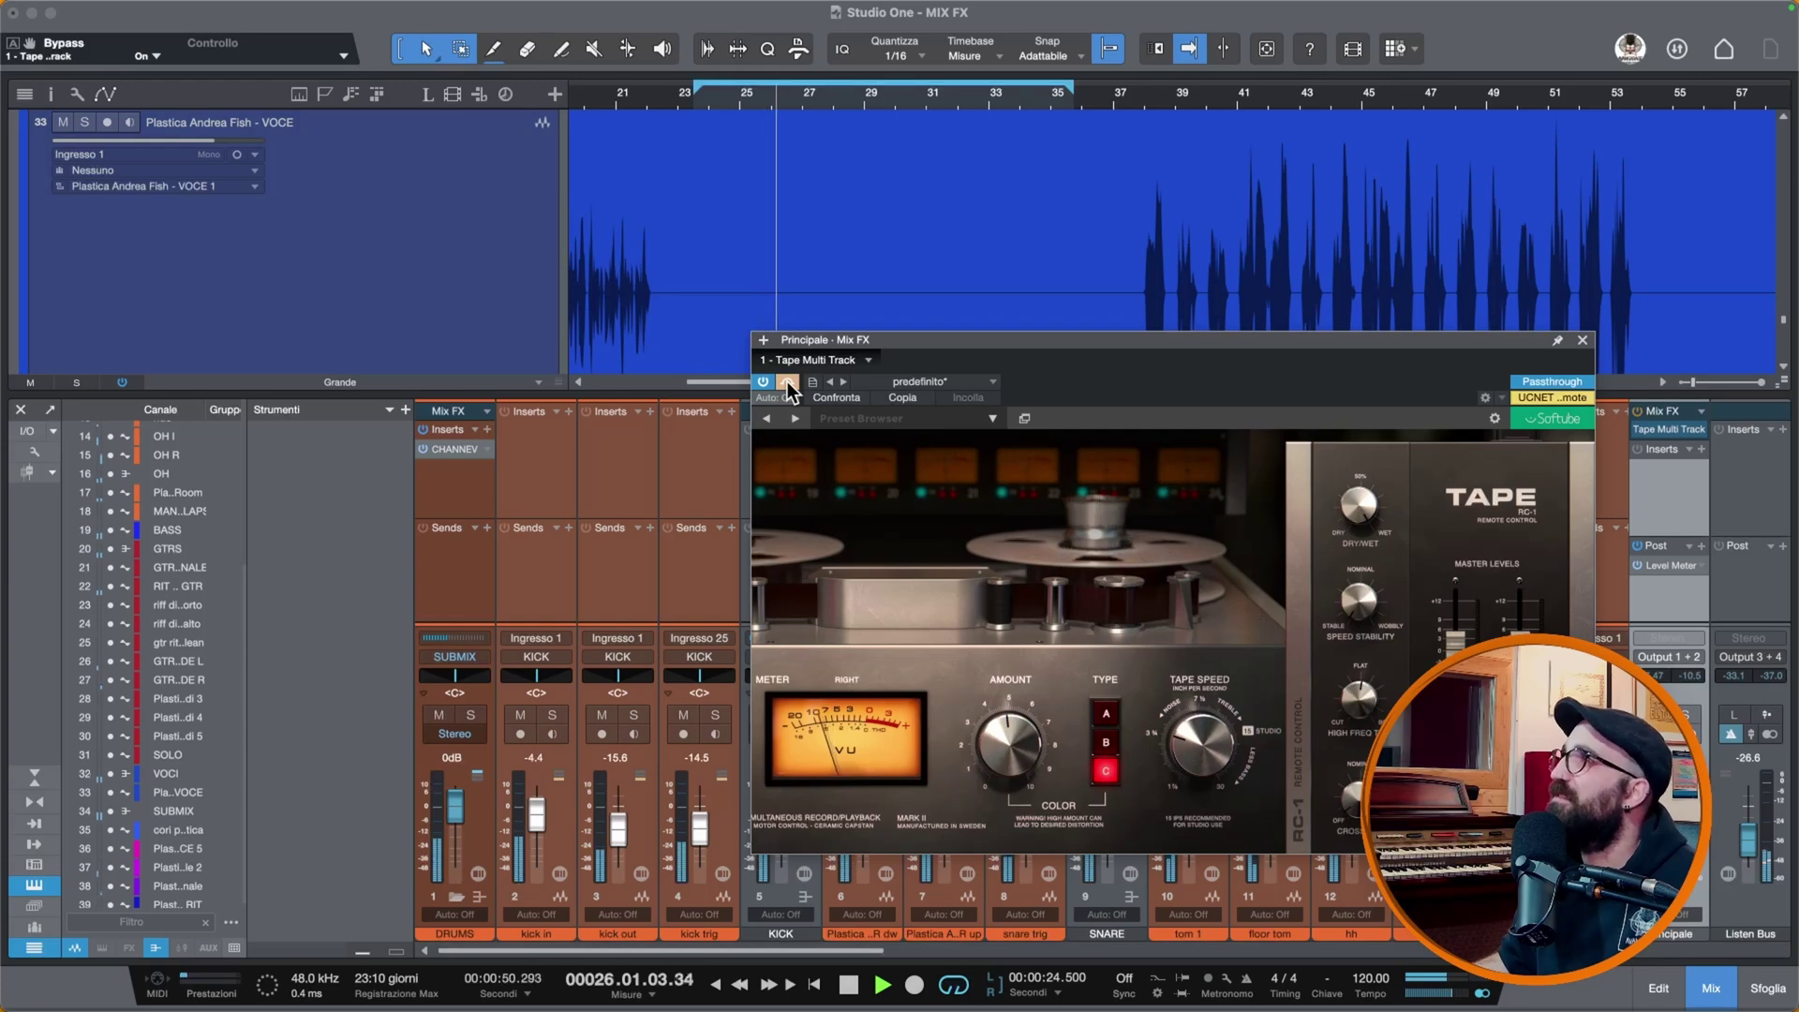
left_click(787, 381)
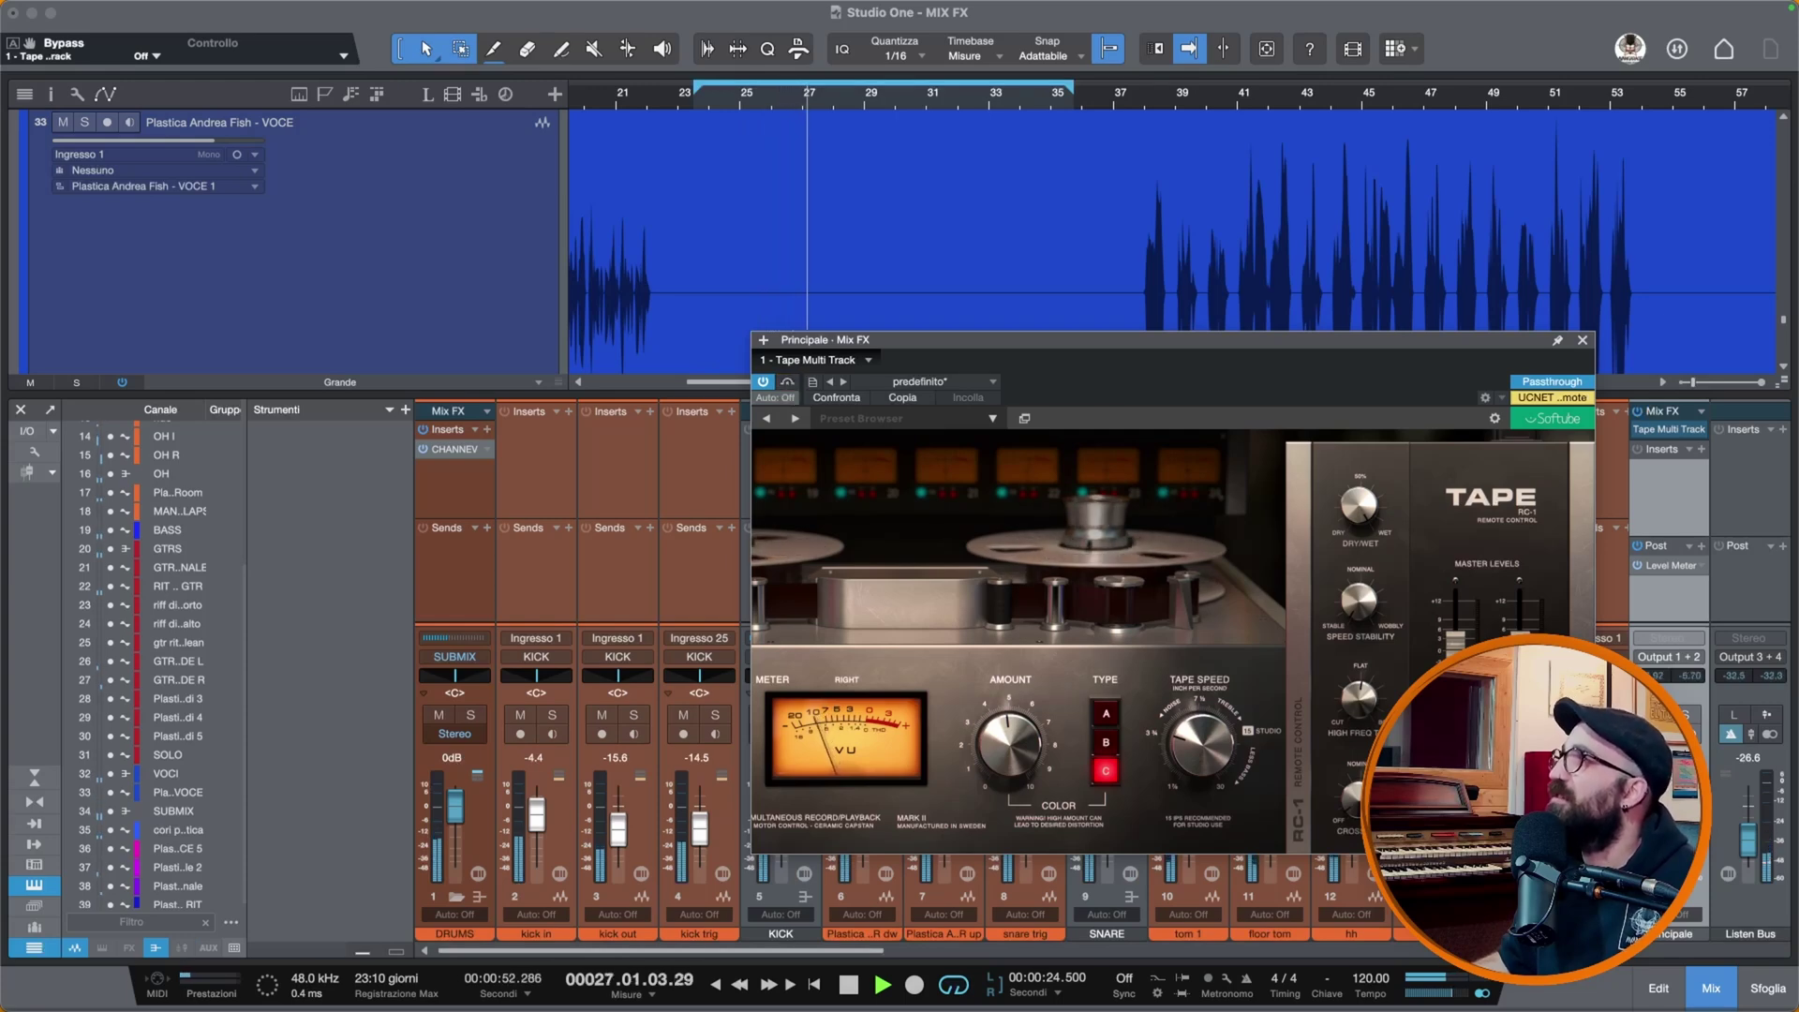
left_click_drag(1223, 743, 1224, 665)
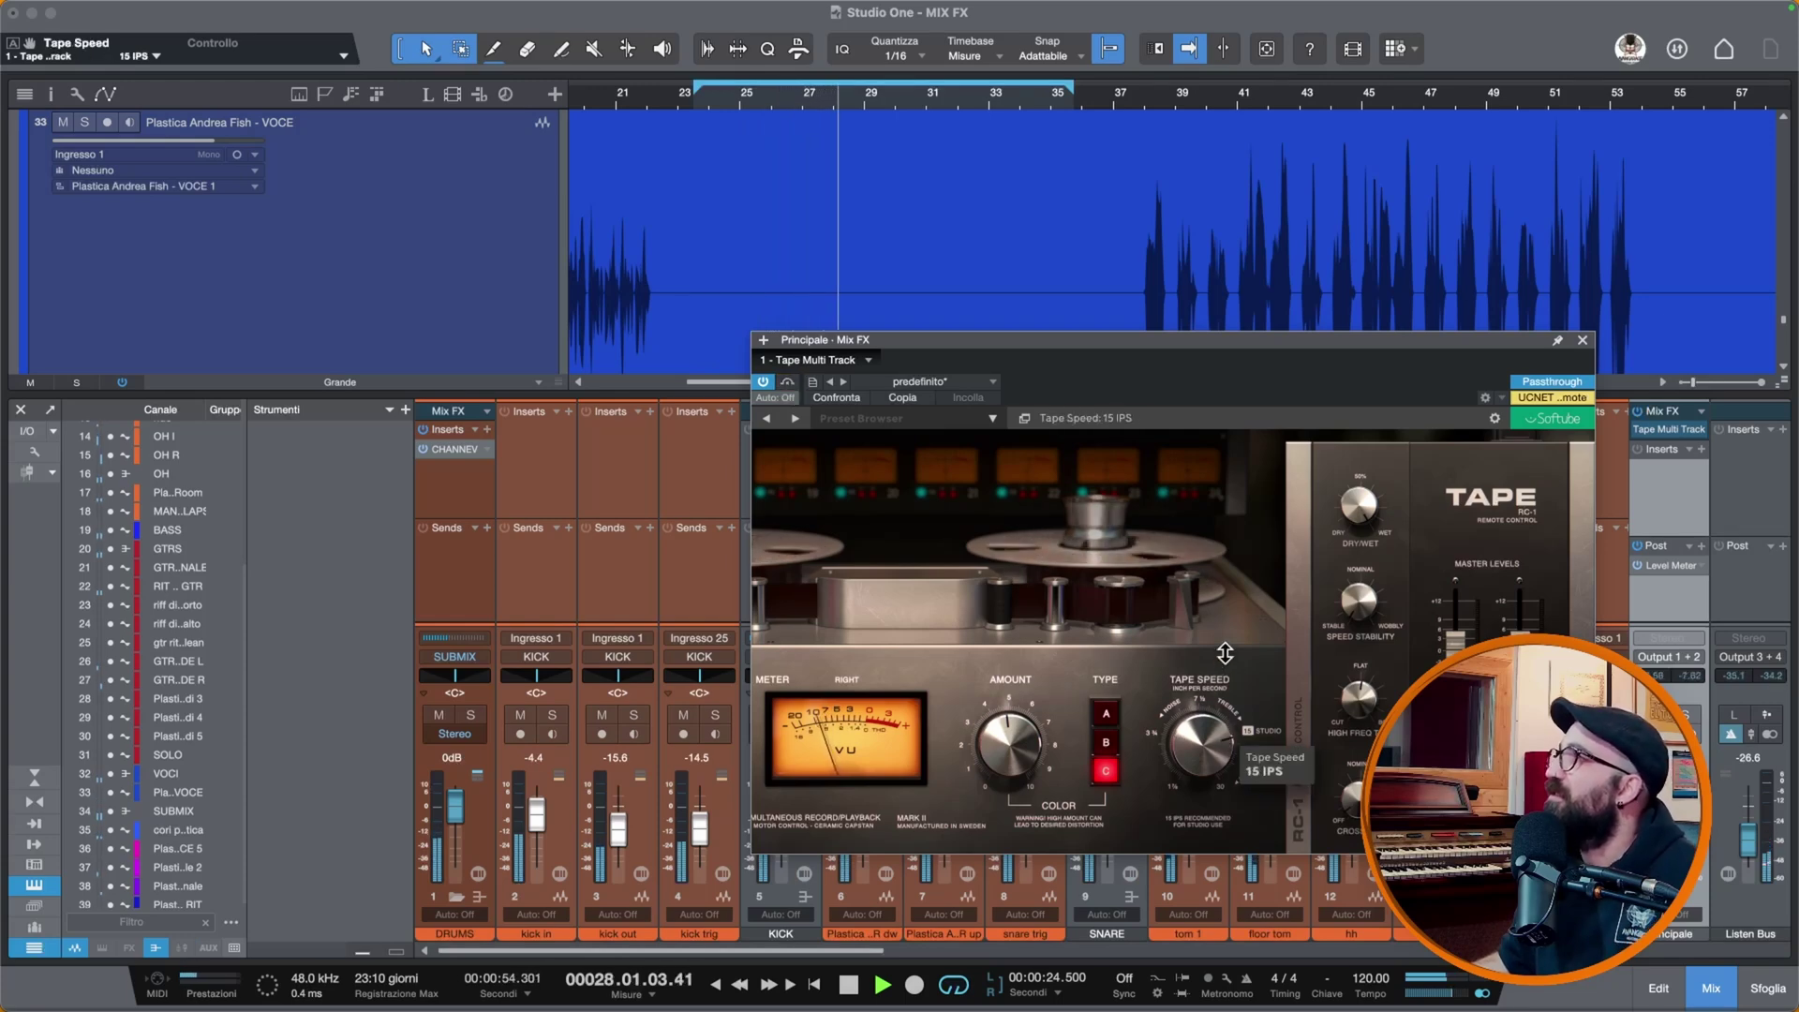